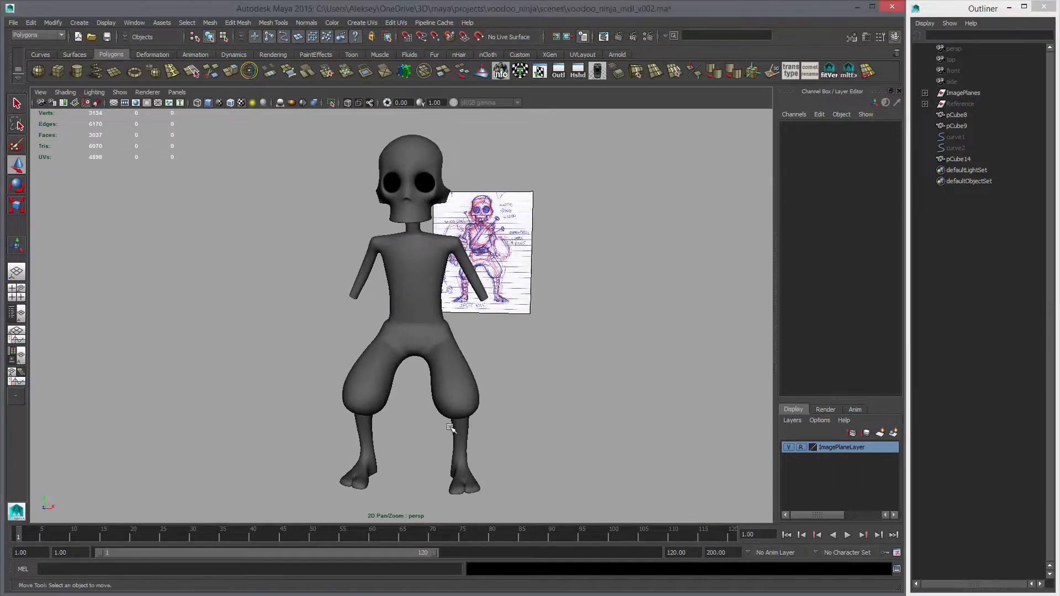
Examine the sketched hand beside the torso in the front reference view.
key("space")
key("space")
key("space")
key("space")
right_click_drag(574, 350, 440, 284, "alt")
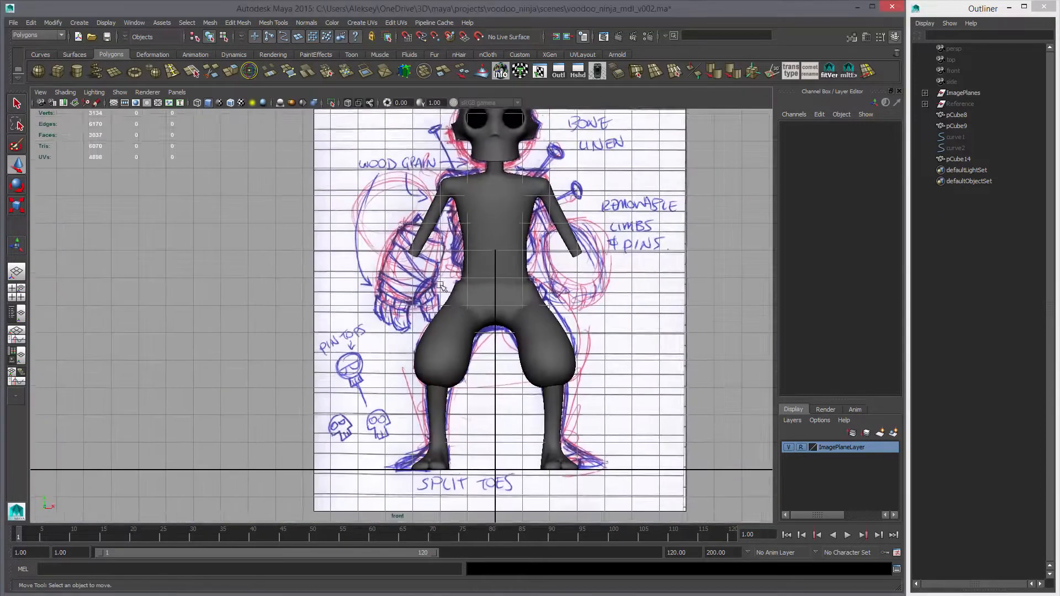
scroll(440, 284, "up", 5)
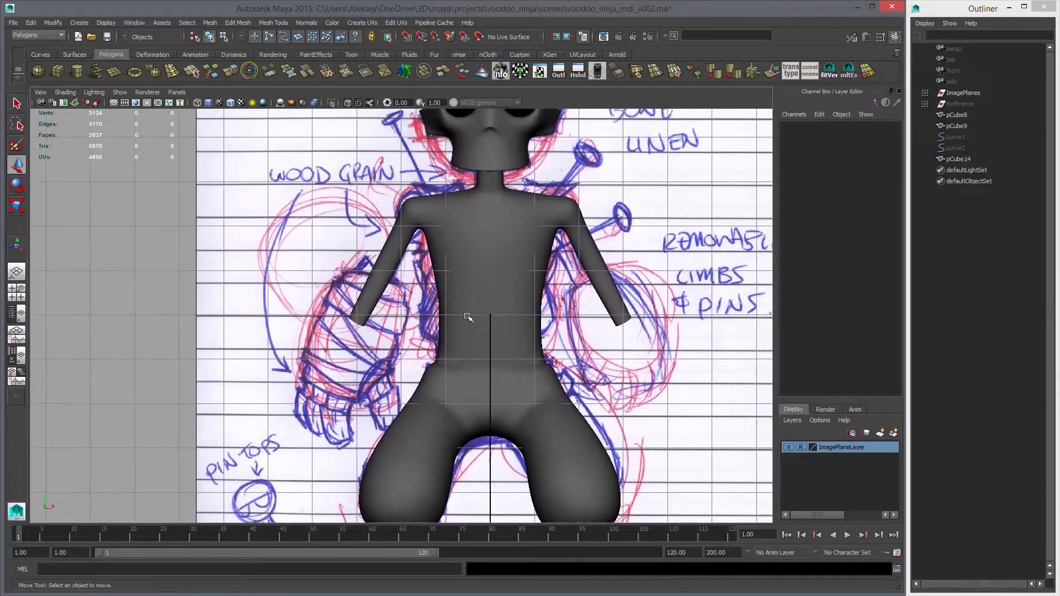
middle_click_drag(434, 327, 461, 295, "alt")
right_click_drag(461, 295, 556, 330, "alt")
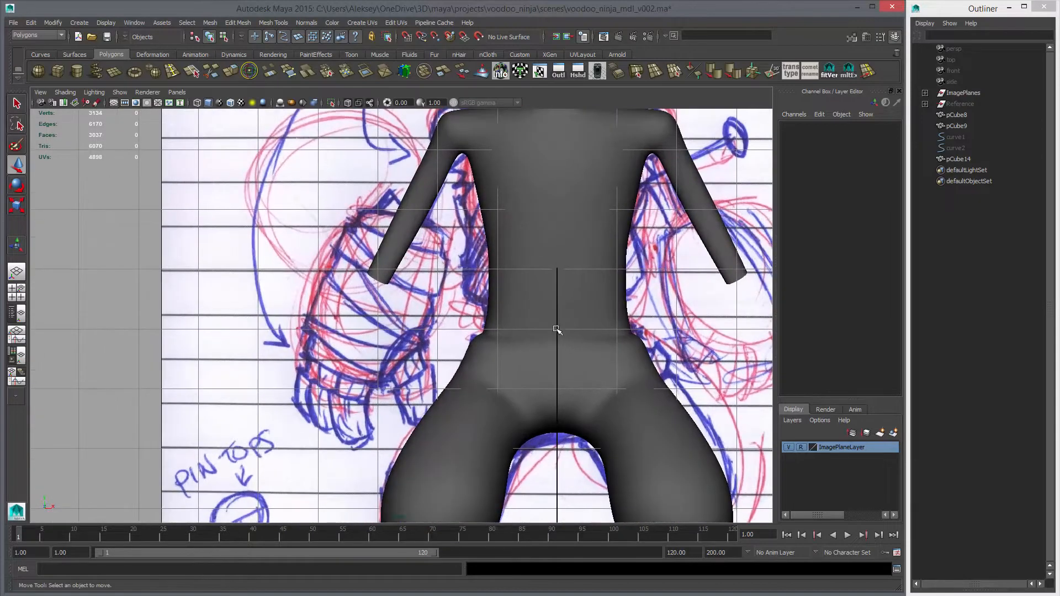
middle_click_drag(505, 293, 505, 295, "alt")
left_click(503, 294)
middle_click_drag(422, 252, 672, 342)
key("ctrl+z")
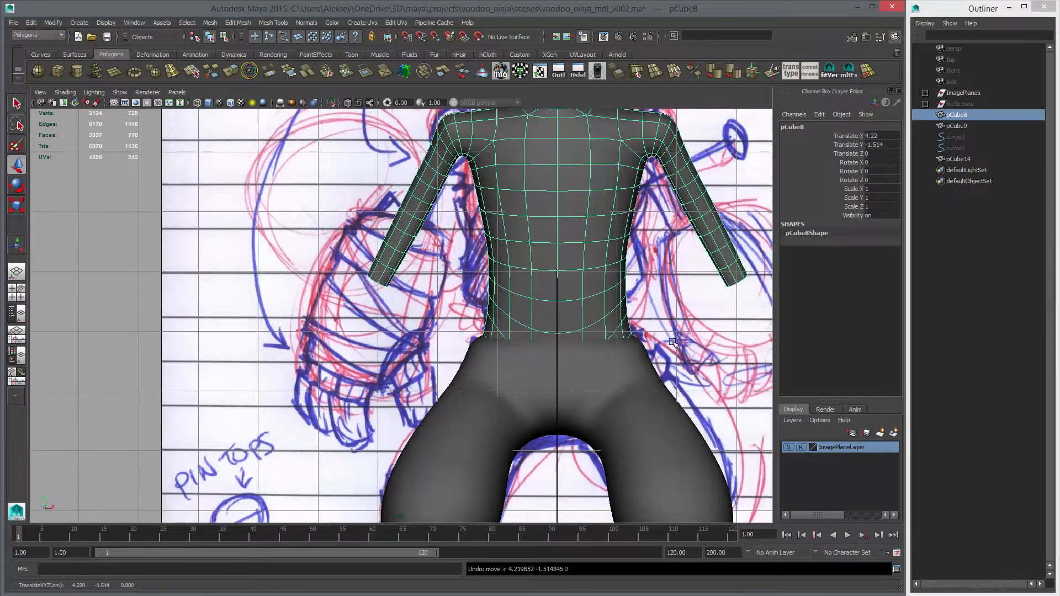
Create a polygon cube snapped to the grid at X -3, Y 8 over the sketched hand and rotate it about -25° around Z.
middle_click_drag(582, 312, 564, 272, "alt")
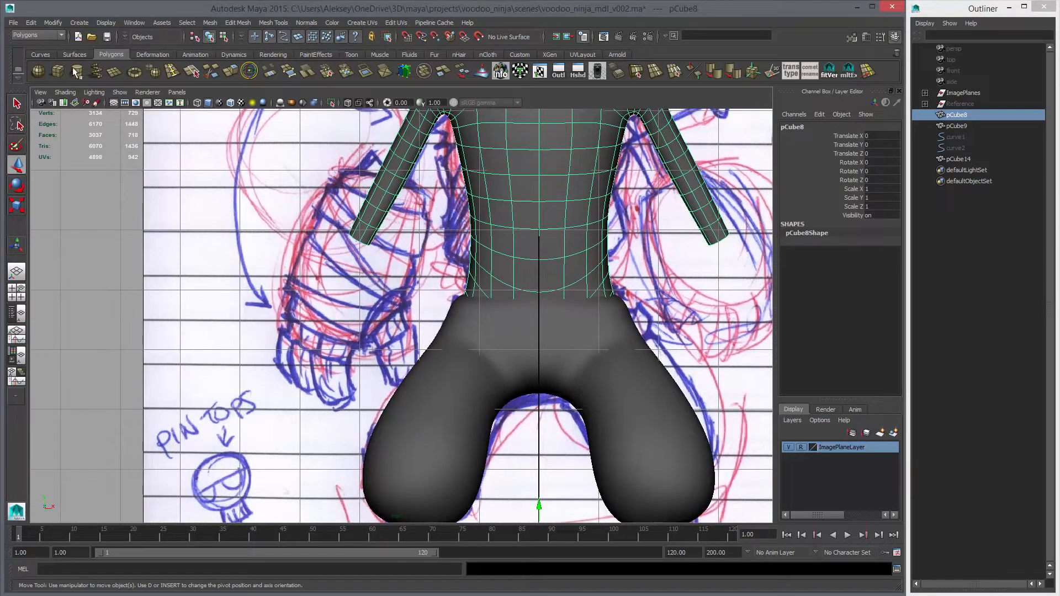
key("x")
middle_click(360, 231)
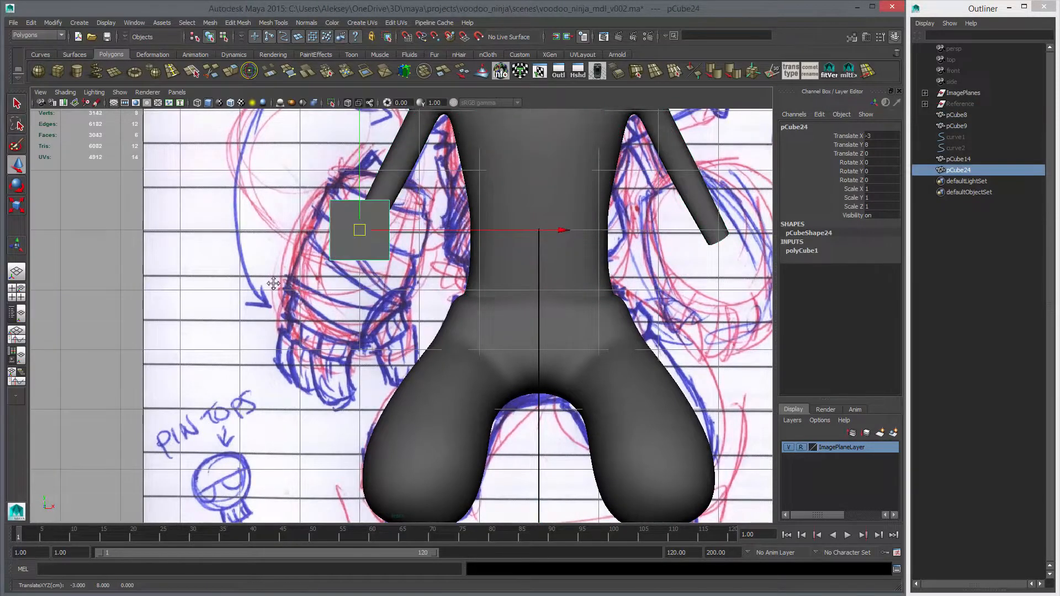
scroll(413, 265, "up", 2)
key("e")
left_click_drag(501, 346, 428, 406)
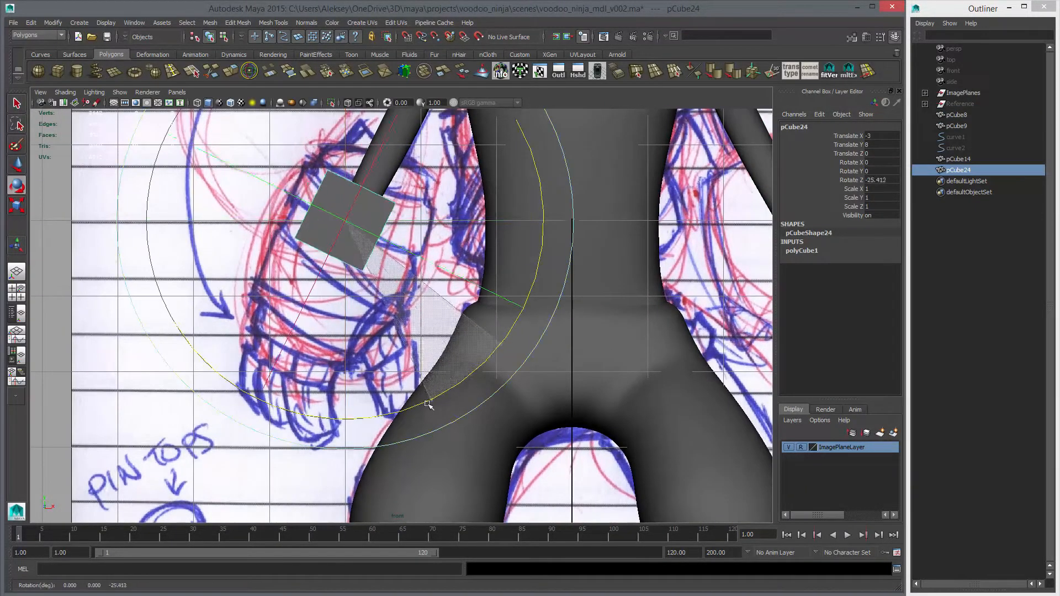
Scale the cube uniformly to about 1.67 and position it over the wrist end of the sketched hand.
key("r")
middle_click_drag(417, 295, 456, 307)
key("w")
key("r")
key("e")
middle_click_drag(479, 380, 481, 352)
key("w")
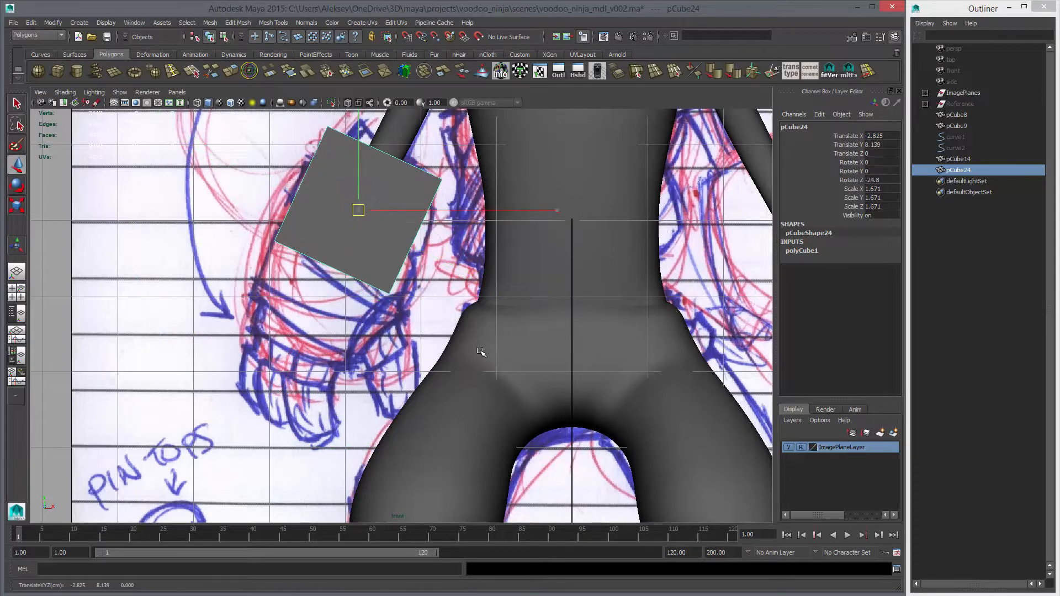
Stretch the cube to about 2.78 in Y with about 1.65 in X and Z, and position it over the sketched palm.
key("r")
mouse_move(385, 274)
middle_mouse_down("alt")
mouse_move(371, 307)
mouse_move(387, 291)
middle_mouse_up("alt")
middle_click_drag(407, 310, 377, 329)
key("w")
key("r")
middle_click_drag(339, 365, 545, 176, "shift")
key("w")
mouse_move(458, 314)
middle_mouse_down()
mouse_move(465, 300)
mouse_move(460, 307)
middle_mouse_up()
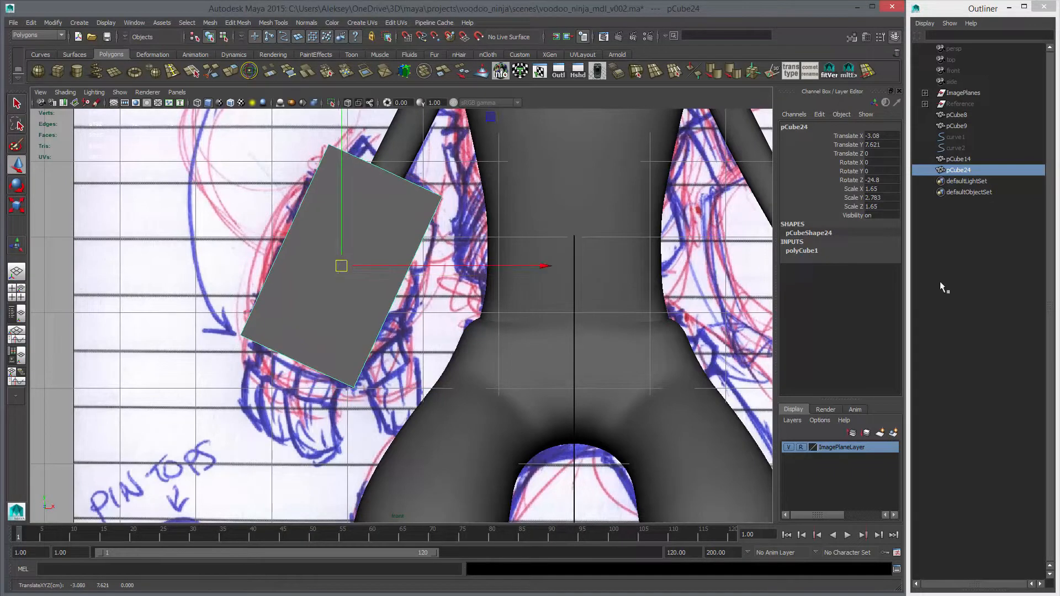
Set the cube's width and height subdivisions to 3 each.
left_click(801, 250)
left_click(835, 297)
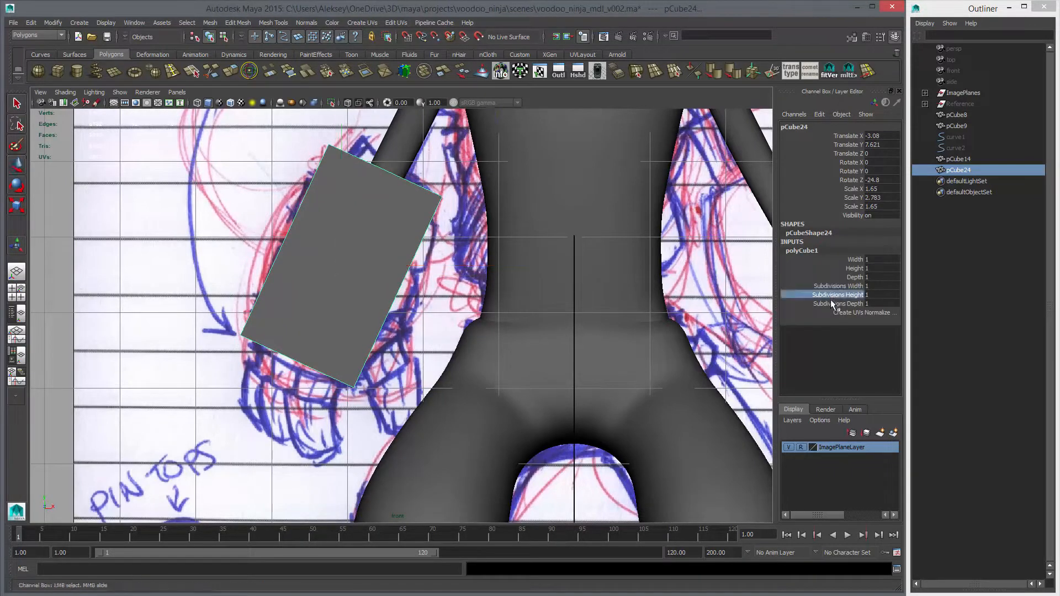
left_click(818, 287)
middle_click_drag(501, 309, 505, 309)
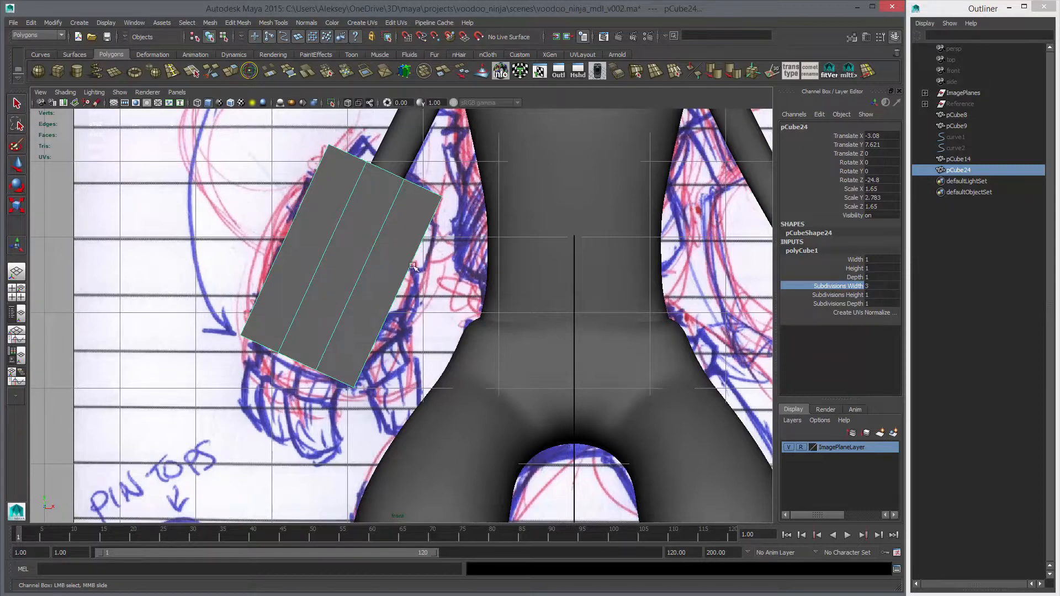
left_click(842, 296)
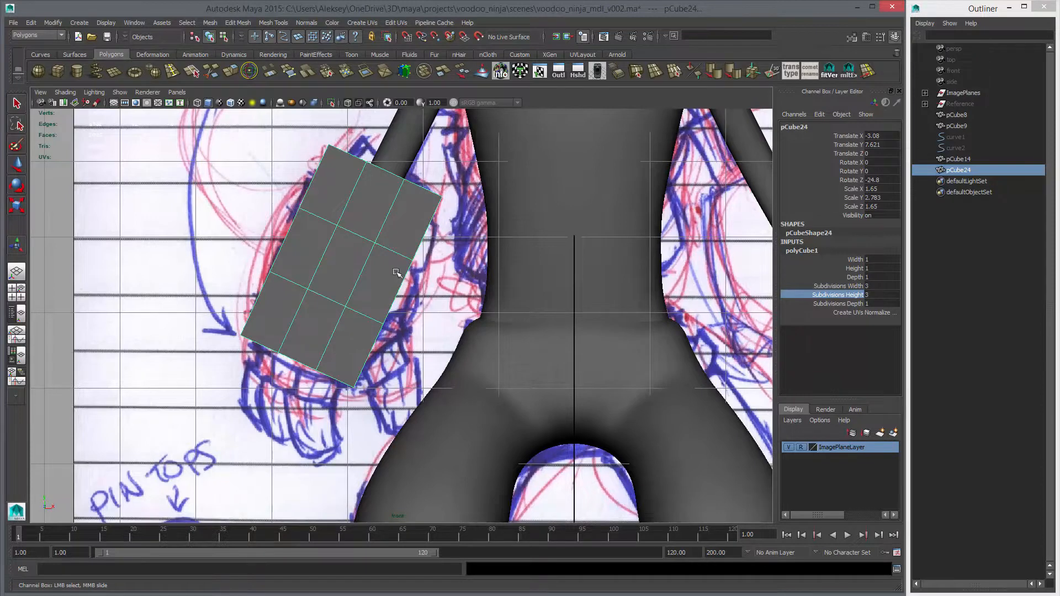
Move the four rows of vertices on the block's body-facing side to match the sketched hand outline.
right_click_drag(392, 269, 343, 267)
left_click_drag(259, 138, 354, 190)
key("w")
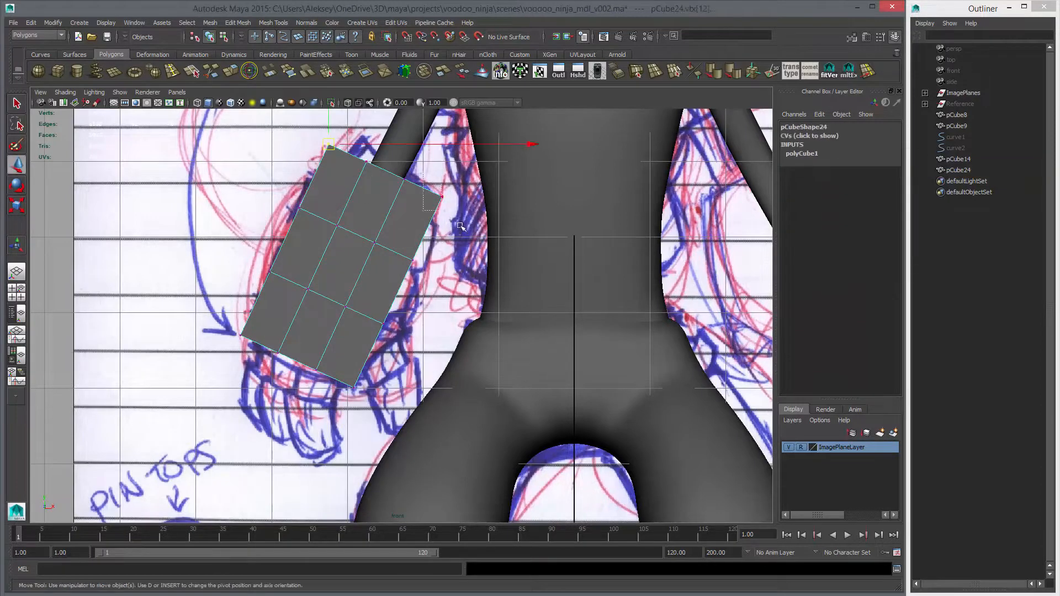
left_click_drag(460, 226, 462, 227)
mouse_move(463, 228)
middle_mouse_down()
mouse_move(438, 227)
mouse_move(453, 219)
middle_mouse_up()
left_click_drag(404, 246, 442, 276)
middle_click_drag(443, 277, 457, 284)
left_click_drag(373, 312, 403, 340)
middle_click_drag(405, 341, 435, 344)
left_click_drag(346, 357, 363, 420)
mouse_move(401, 353)
middle_mouse_down()
mouse_move(412, 318)
mouse_move(399, 349)
middle_mouse_up()
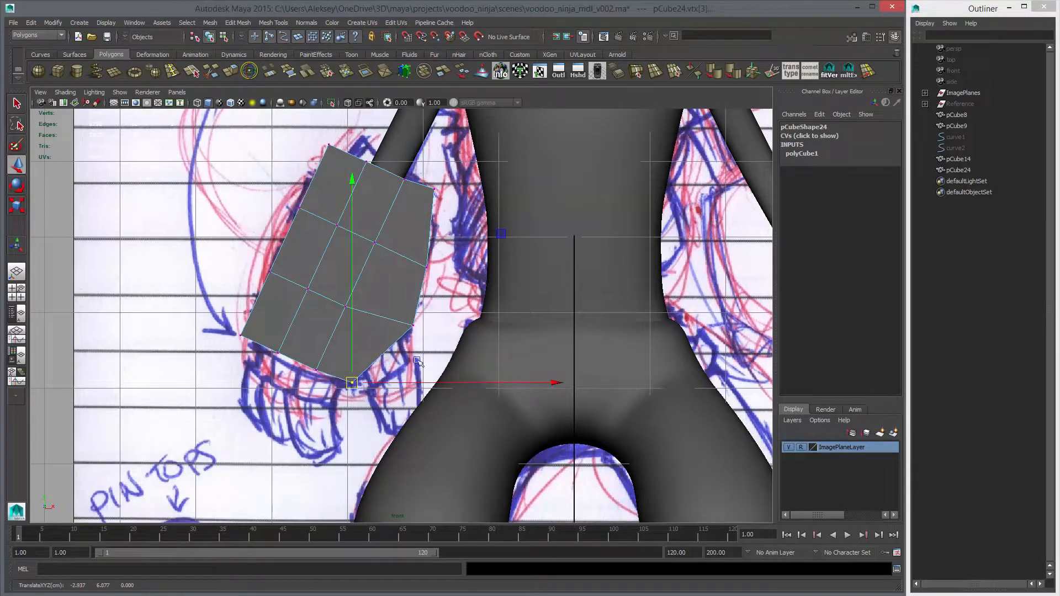
middle_click_drag(361, 402, 369, 402)
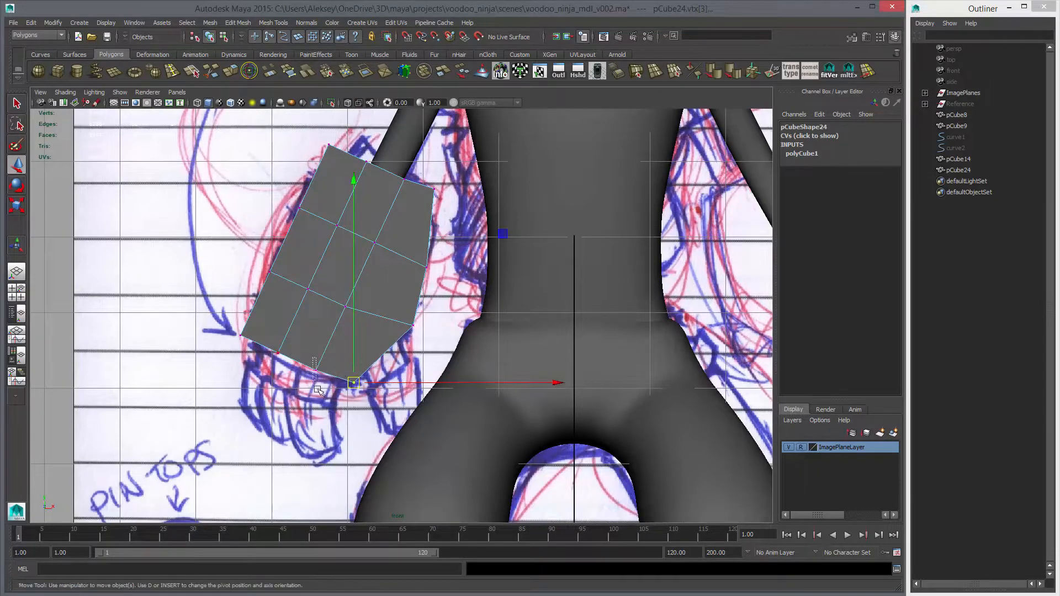
Align the remaining finger-end vertices and the lower vertex on the outer side with the sketched hand outline.
left_click(315, 369)
middle_click_drag(318, 373, 260, 365)
left_click(278, 353)
left_click(241, 335)
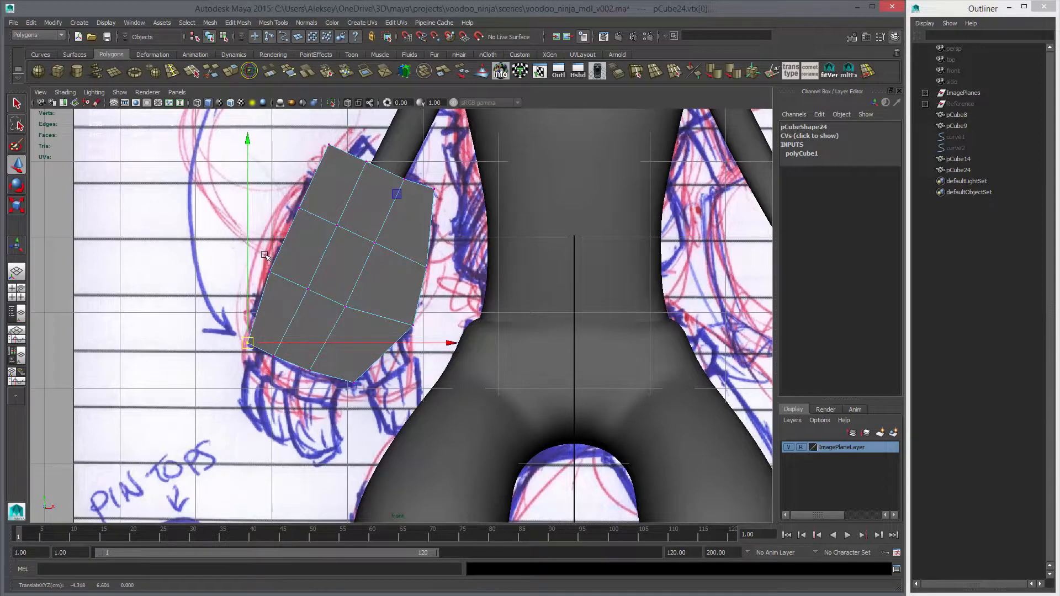
left_click(270, 271)
middle_click_drag(292, 302, 287, 300)
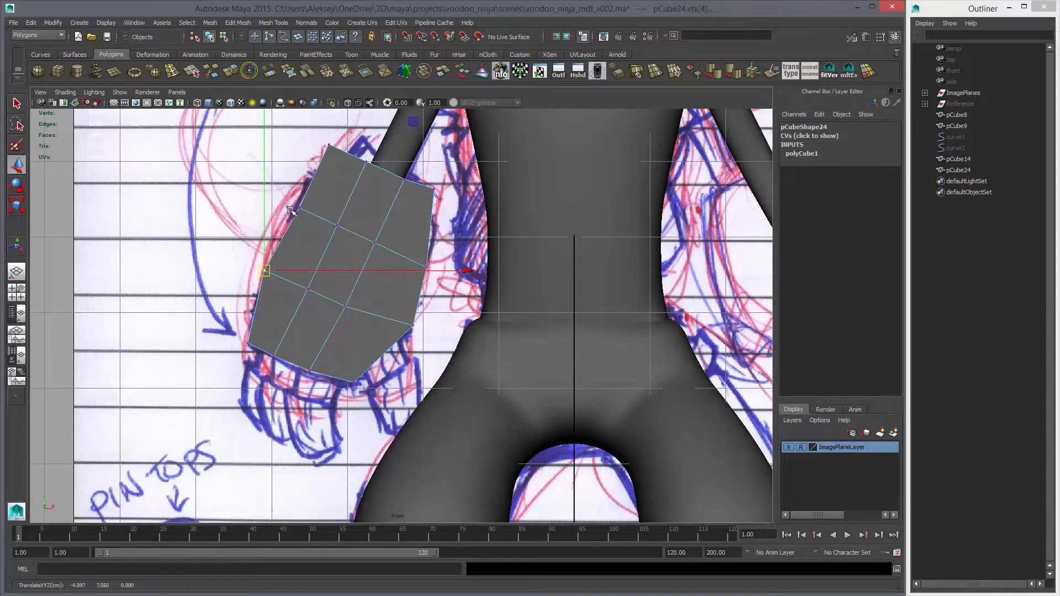
Shift the upper outer-side vertices and the adjacent wrist-end vertices to round the block along the sketch.
left_click_drag(281, 192, 333, 237)
middle_click_drag(333, 237, 329, 233)
left_click_drag(314, 131, 341, 165)
middle_click_drag(340, 166, 350, 181)
left_click_drag(352, 144, 384, 182)
mouse_move(384, 181)
middle_mouse_down()
mouse_move(381, 192)
mouse_move(399, 181)
middle_mouse_up()
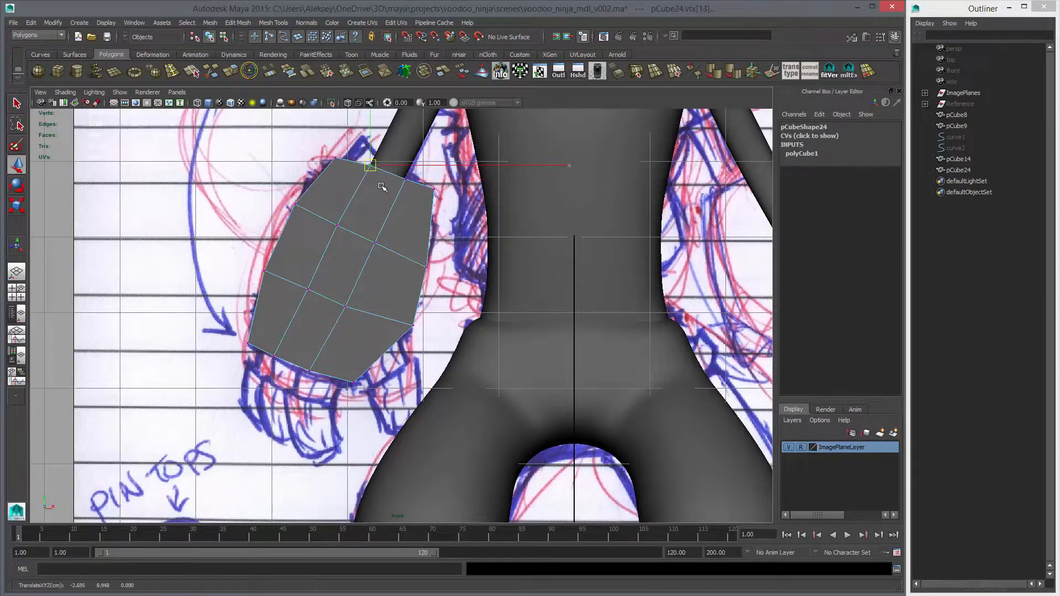
Reposition the four interior vertex pairs of the block and refine the body-side vertices for an even grid.
left_click_drag(308, 200, 353, 248)
middle_click_drag(352, 247, 346, 241)
left_click_drag(291, 270, 317, 311)
middle_click_drag(317, 311, 310, 307)
left_click_drag(323, 302, 362, 322)
middle_click_drag(361, 322, 381, 329)
left_click_drag(359, 222, 402, 266)
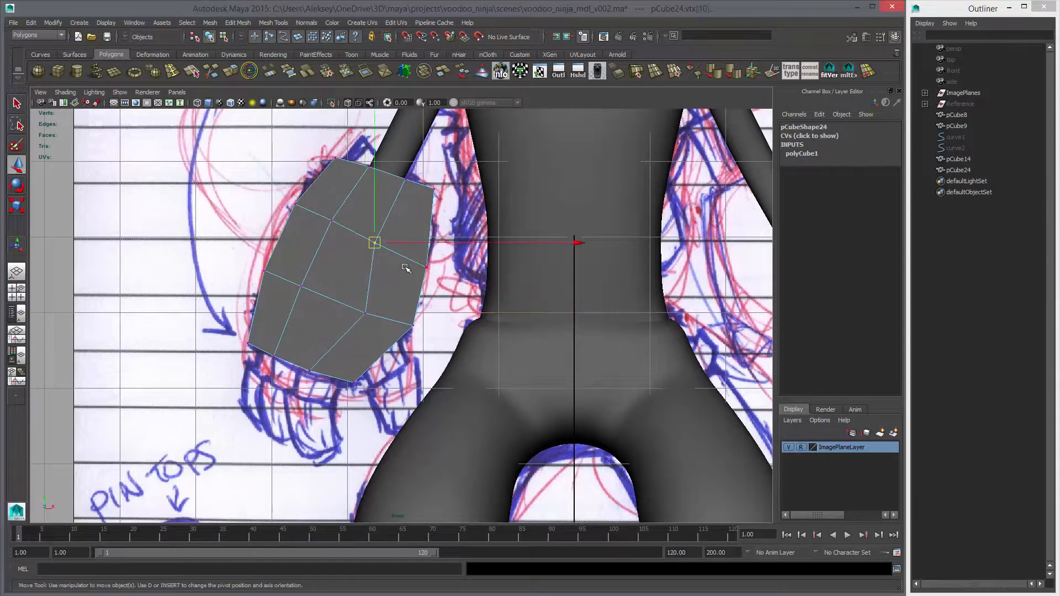
middle_click_drag(405, 267, 420, 268)
left_click_drag(417, 254, 439, 278)
middle_click_drag(438, 278, 441, 267)
left_click_drag(373, 233, 404, 265)
middle_click_drag(404, 266, 403, 267)
Select all vertices of the hand block in the perspective view and scale them along Z to reduce its thickness.
key("space")
key("space")
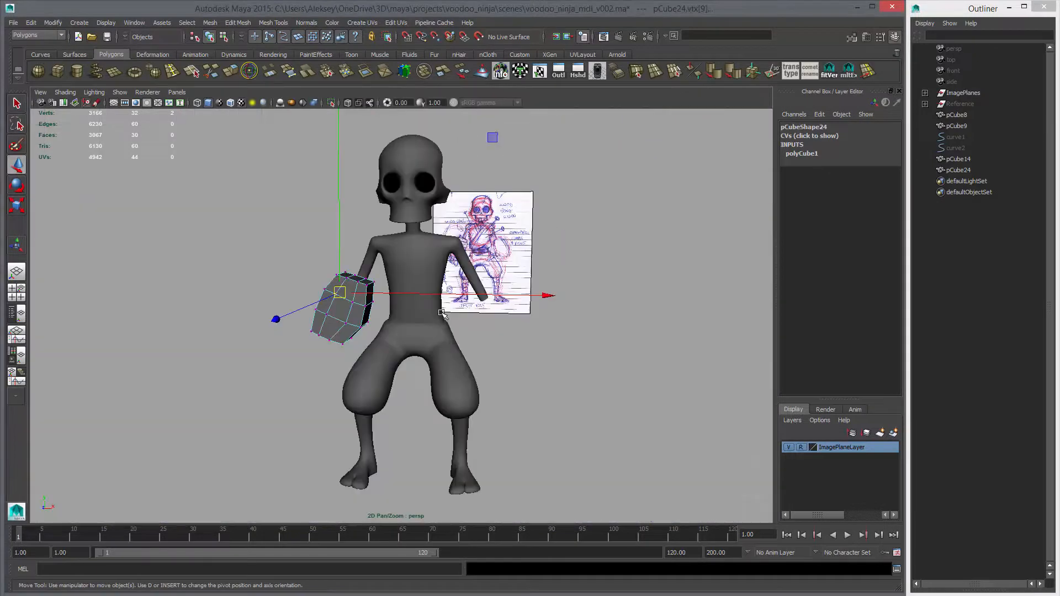
right_click_drag(456, 337, 497, 338, "alt")
left_click_drag(353, 348, 543, 356, "alt")
left_click_drag(329, 225, 662, 464)
middle_click_drag(404, 400, 717, 404, "shift")
key("f")
left_click_drag(585, 361, 483, 348, "alt")
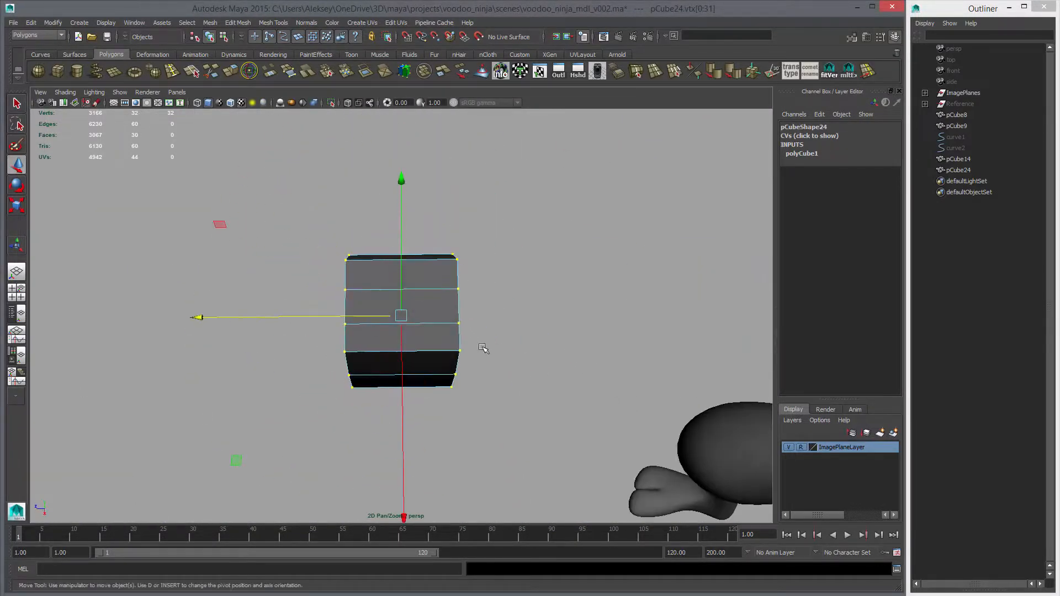
key("r")
left_click_drag(200, 317, 386, 359)
Narrow the two outer faces on the block's finger end by scaling them along Z.
key("space")
key("space")
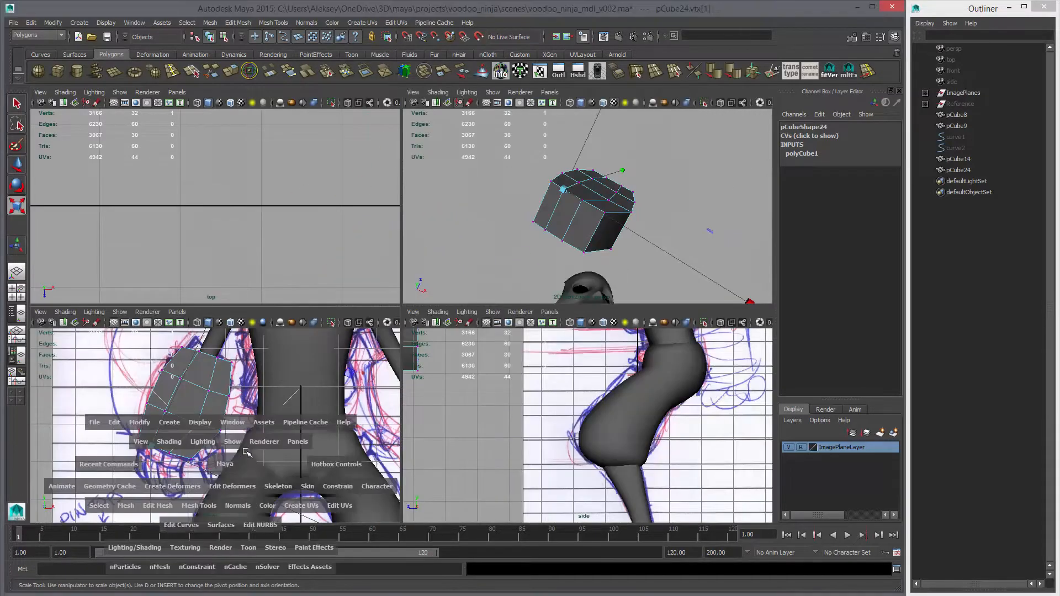
key("space")
key("space")
left_click_drag(570, 241, 458, 301, "alt")
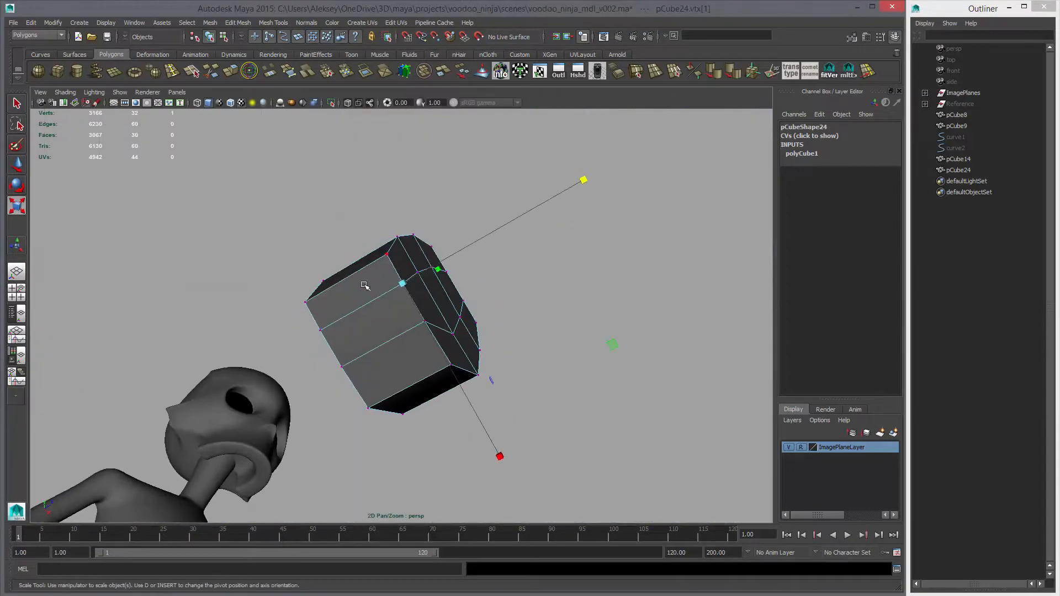
right_click_drag(364, 286, 364, 326)
left_click(373, 288)
left_click_drag(531, 192, 465, 235)
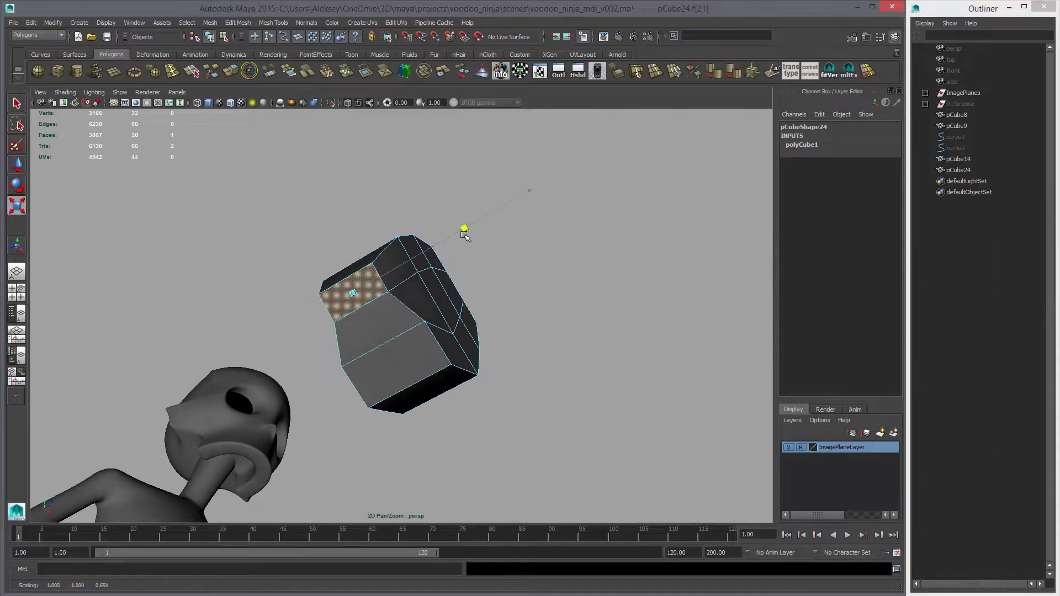
left_click_drag(428, 265, 429, 365, "alt")
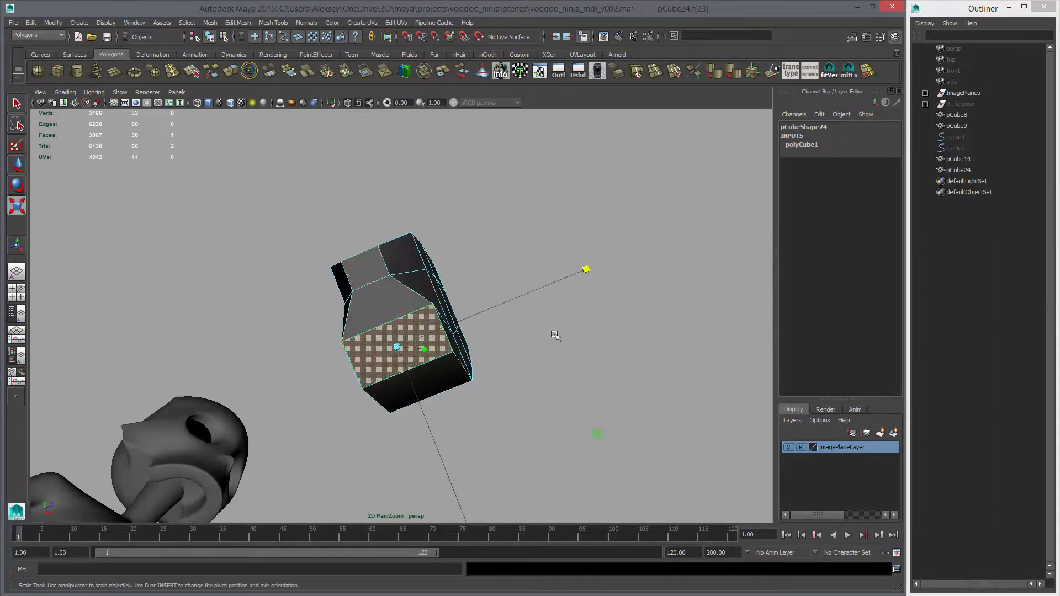
middle_click_drag(555, 335, 527, 338)
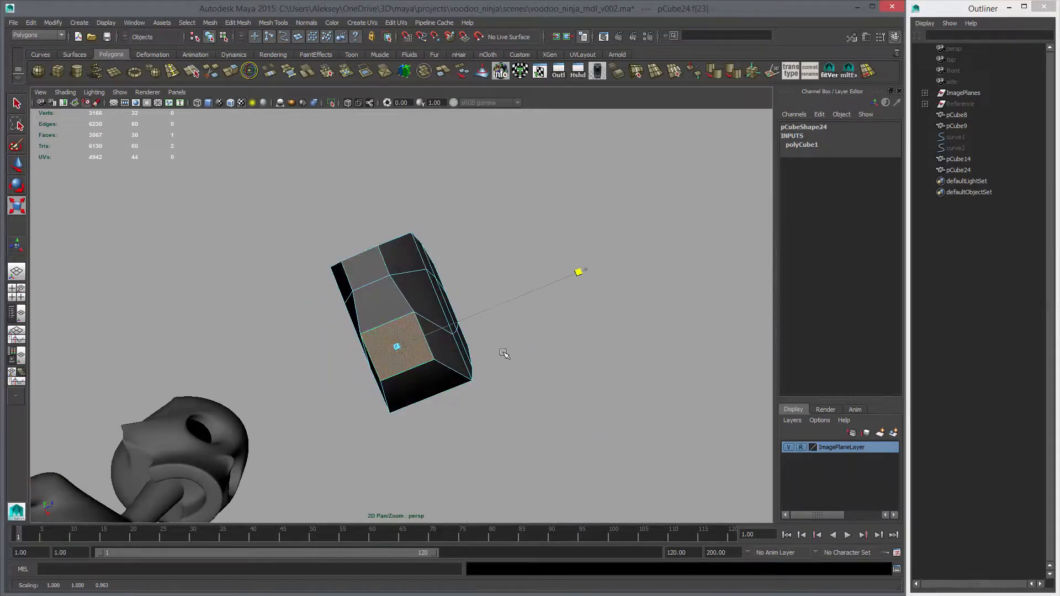
Narrow the two corner edges of the block's wrist end along Z to about 0.4 and preview the smoothed shape.
left_click_drag(455, 354, 370, 380, "alt")
right_click_drag(471, 298, 471, 272)
left_click(458, 281)
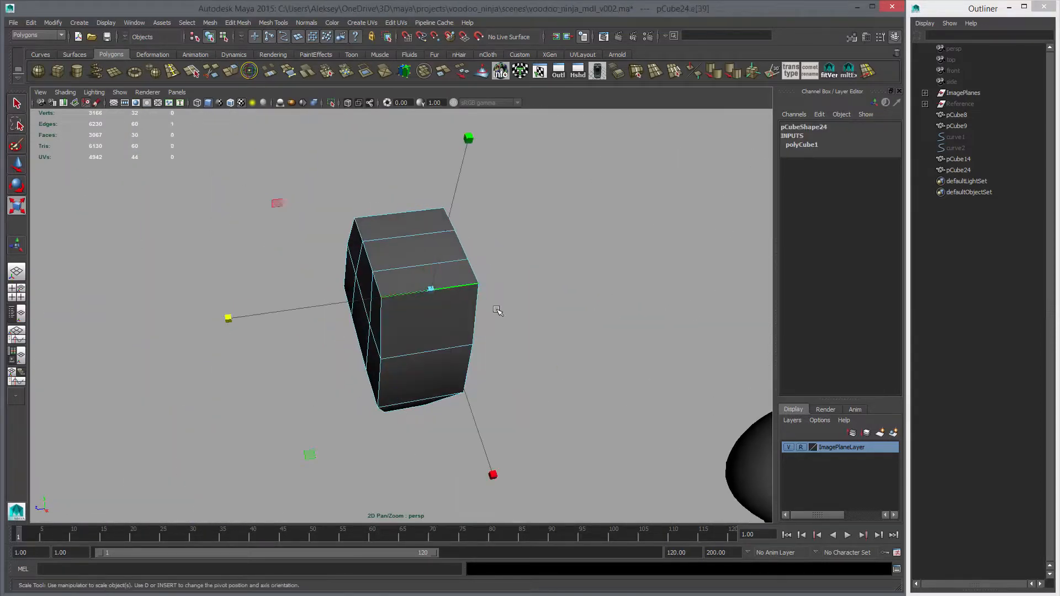
middle_click_drag(554, 334, 525, 334, "shift")
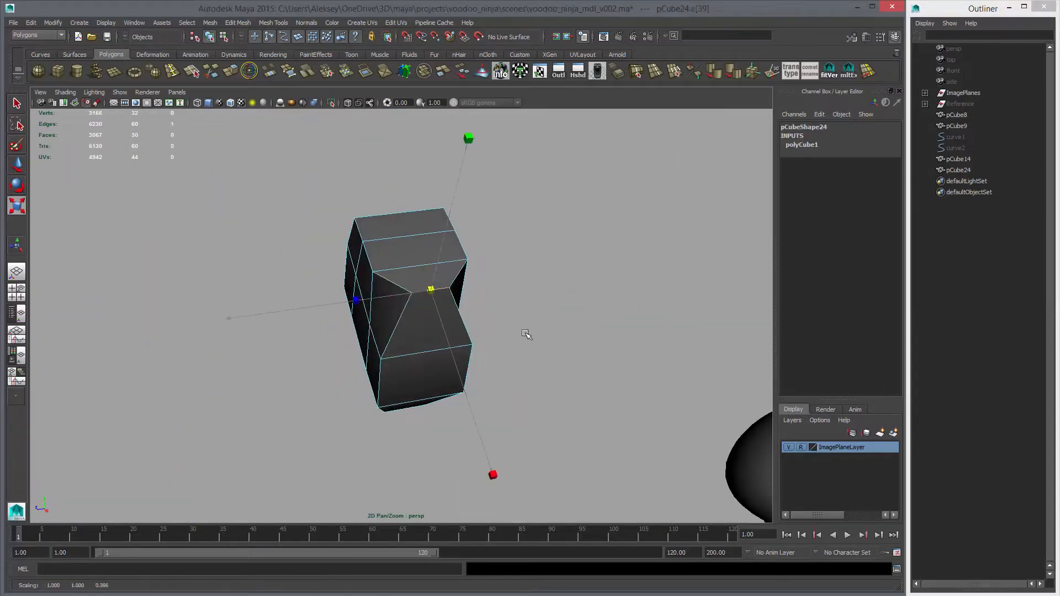
left_click(407, 216)
middle_click_drag(492, 264, 448, 269)
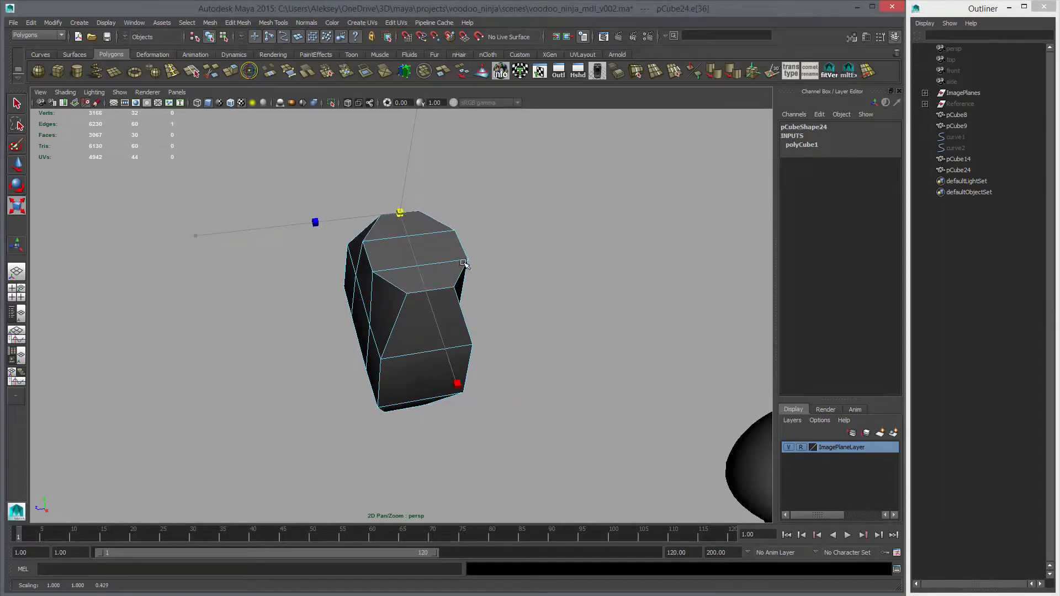
left_click_drag(463, 264, 346, 353, "alt")
key("3")
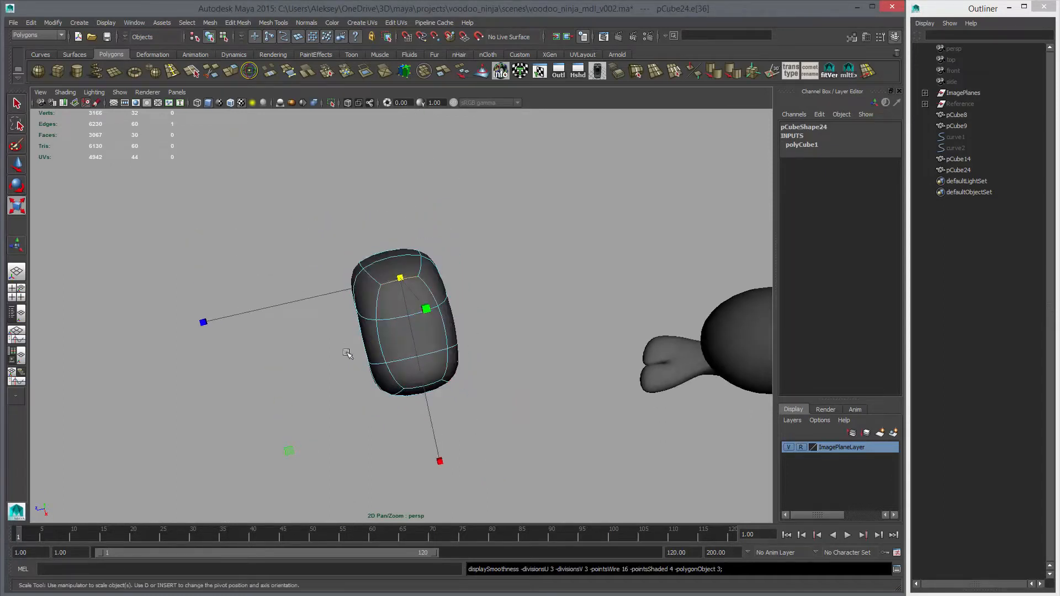
key("1")
Scale the middle face on the block's wrist end along Z.
right_click_drag(421, 338, 426, 363)
left_click(438, 342)
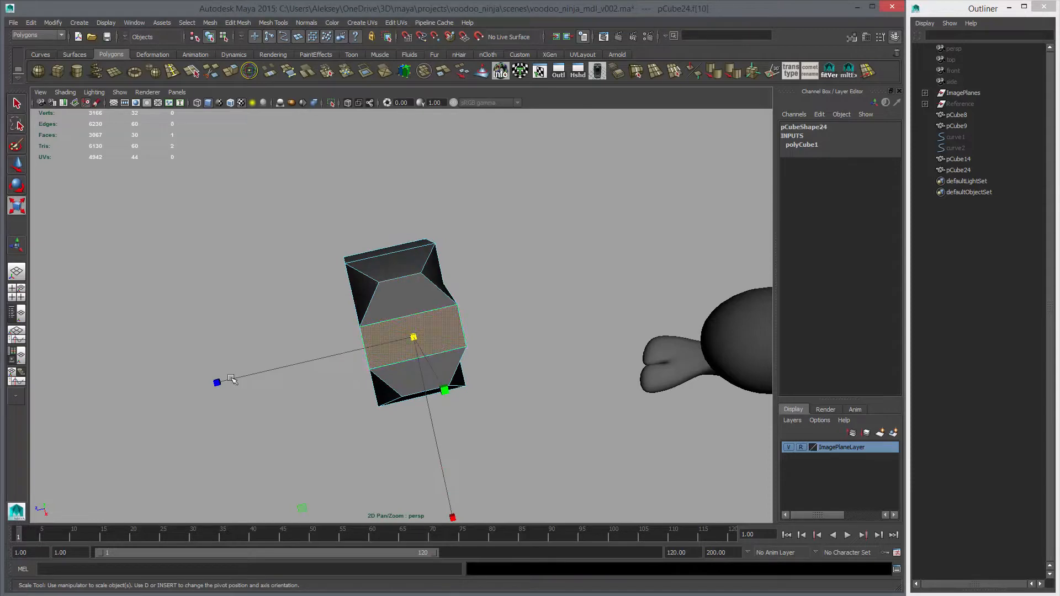
left_click_drag(218, 382, 419, 296)
In wireframe display, select the upper two vertex rows at the hand block's wrist end and rotate them to tilt that half.
right_click_drag(419, 296, 418, 263)
left_click_drag(353, 315, 412, 381, "alt")
key("space")
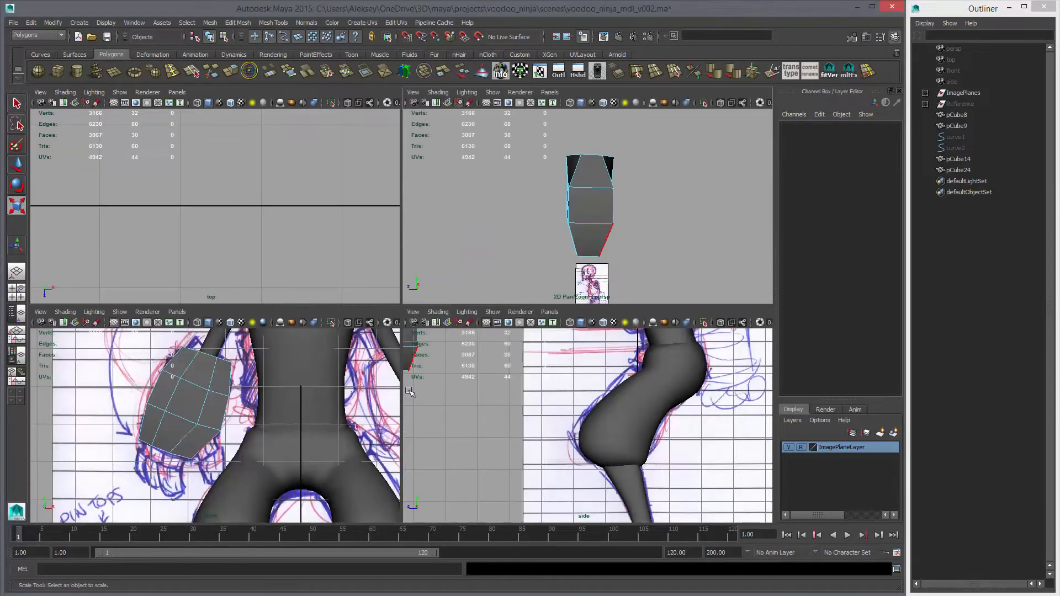
key("space")
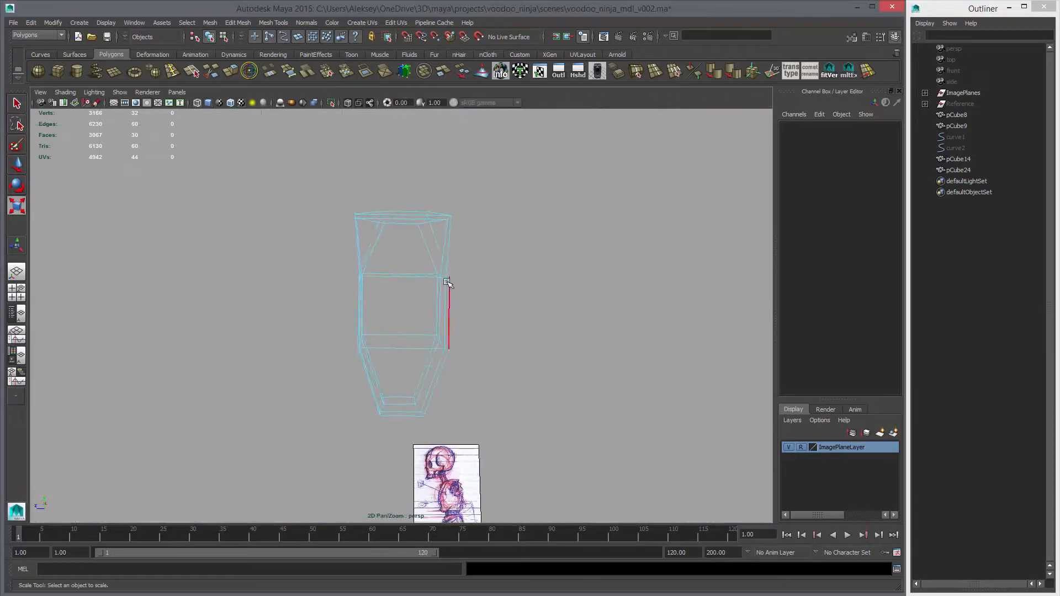
right_click_drag(447, 282, 403, 279)
left_click_drag(236, 173, 518, 290)
key("e")
left_click_drag(561, 317, 627, 306, "alt")
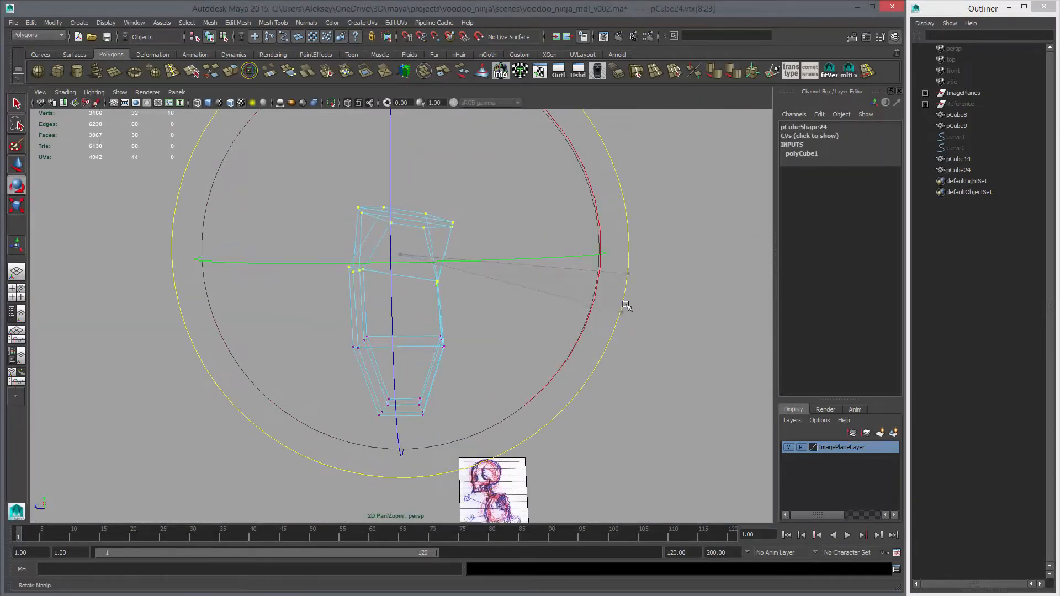
Select the lower two vertex rows at the finger end and rotate them the opposite way to bend the hand block.
left_click_drag(111, 305, 496, 481)
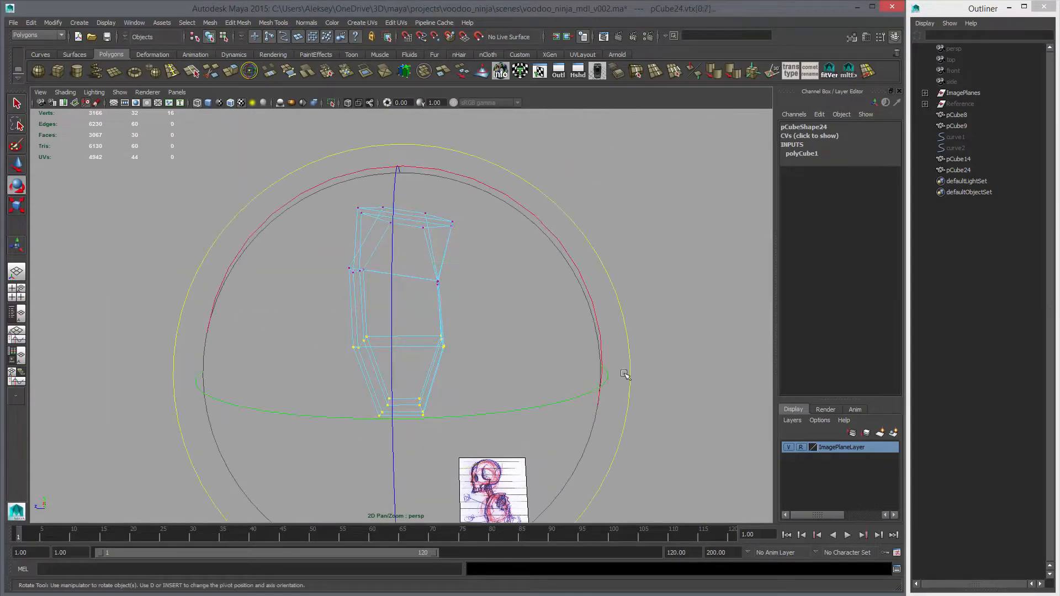
left_click_drag(628, 322, 617, 300)
key("w")
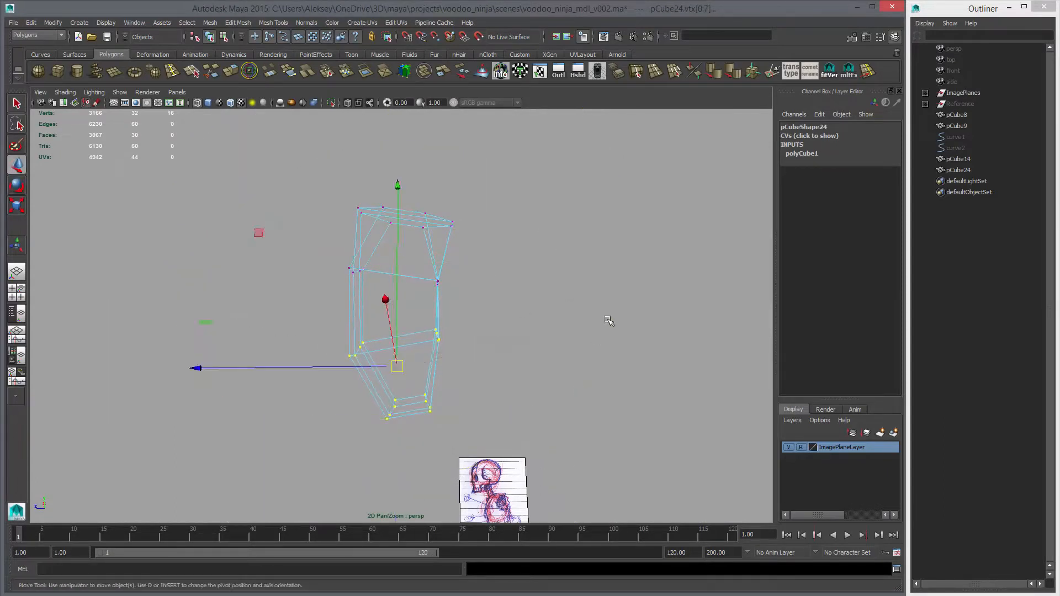
left_click(479, 346)
left_click_drag(479, 347, 513, 341, "alt")
Examine the bent hand block's form from several sides in shaded and smoothed display.
right_click_drag(362, 365, 366, 338)
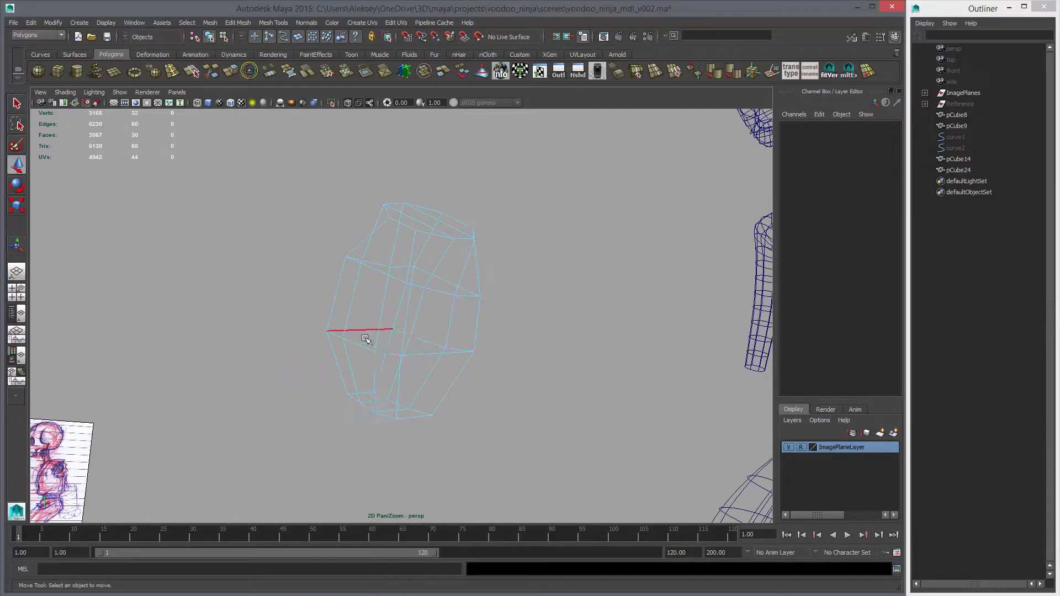
key("5")
left_click(359, 346)
left_click_drag(360, 346, 388, 374, "alt")
middle_click_drag(427, 380, 422, 380)
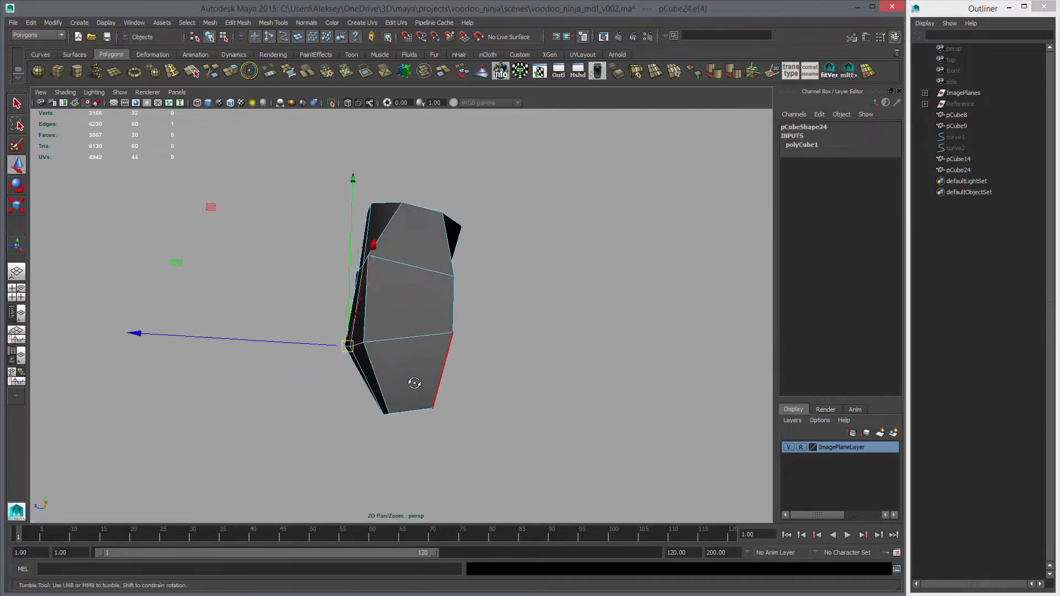
left_click_drag(414, 383, 350, 338, "alt")
left_click(400, 346)
left_click(414, 360)
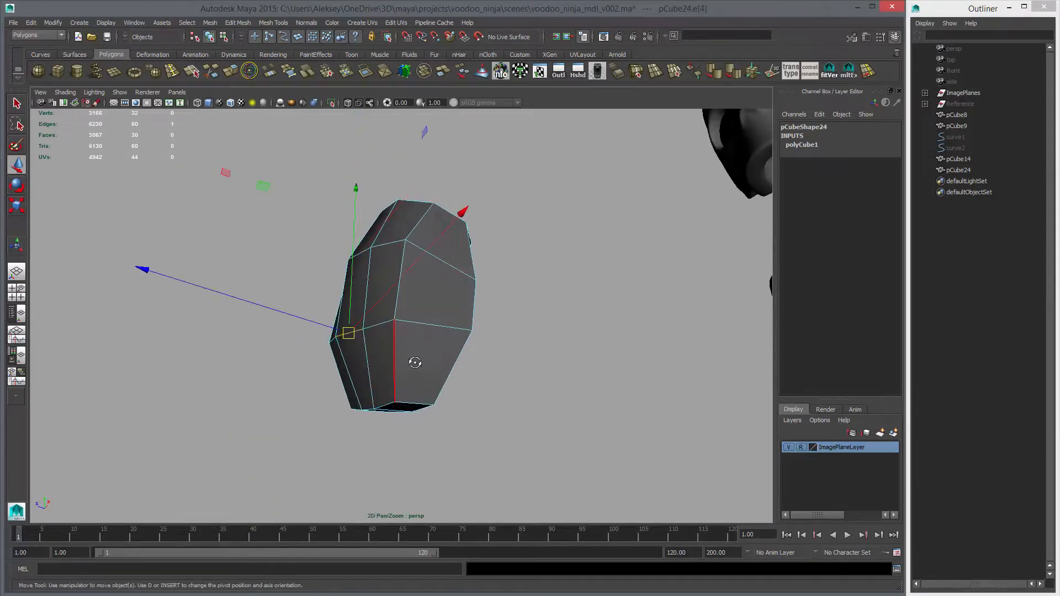
mouse_move(413, 359)
left_mouse_down("alt")
mouse_move(532, 355)
mouse_move(333, 430)
mouse_move(347, 395)
mouse_move(452, 285)
left_mouse_up("alt")
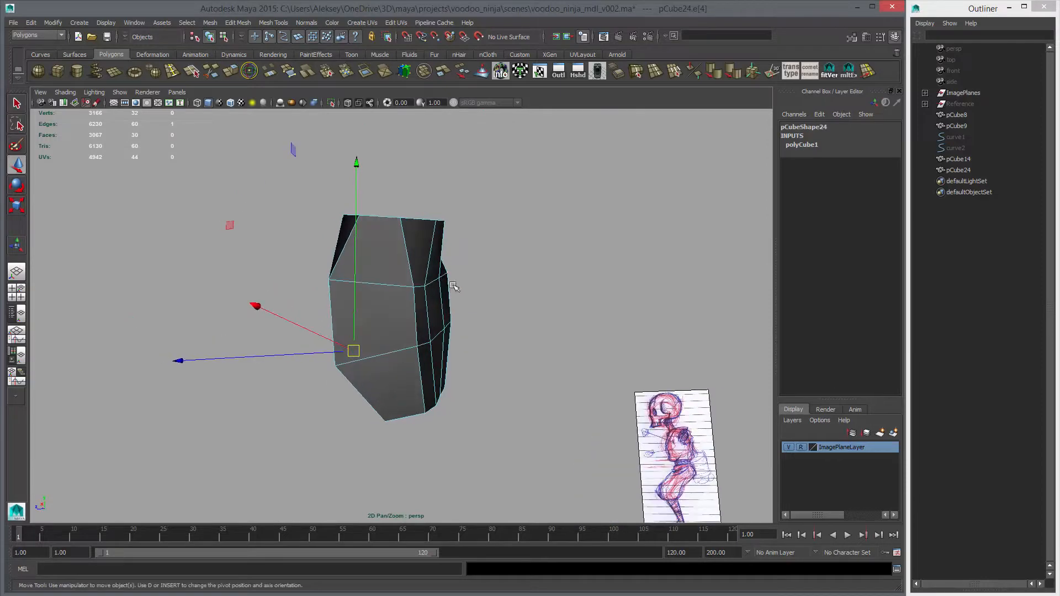
left_click(436, 336)
key("3")
key("f")
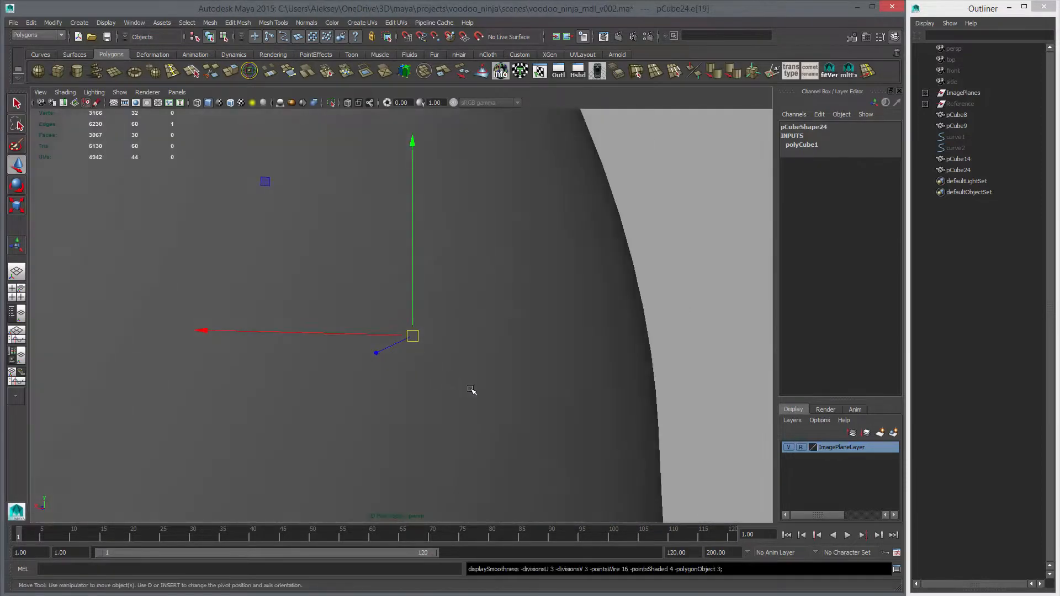
mouse_move(506, 405)
left_mouse_down("alt")
mouse_move(413, 435)
mouse_move(511, 482)
mouse_move(661, 394)
mouse_move(558, 385)
mouse_move(551, 409)
mouse_move(520, 421)
mouse_move(603, 398)
mouse_move(737, 391)
mouse_move(430, 412)
mouse_move(363, 375)
mouse_move(379, 335)
mouse_move(509, 383)
mouse_move(478, 429)
mouse_move(398, 354)
left_mouse_up("alt")
key("1")
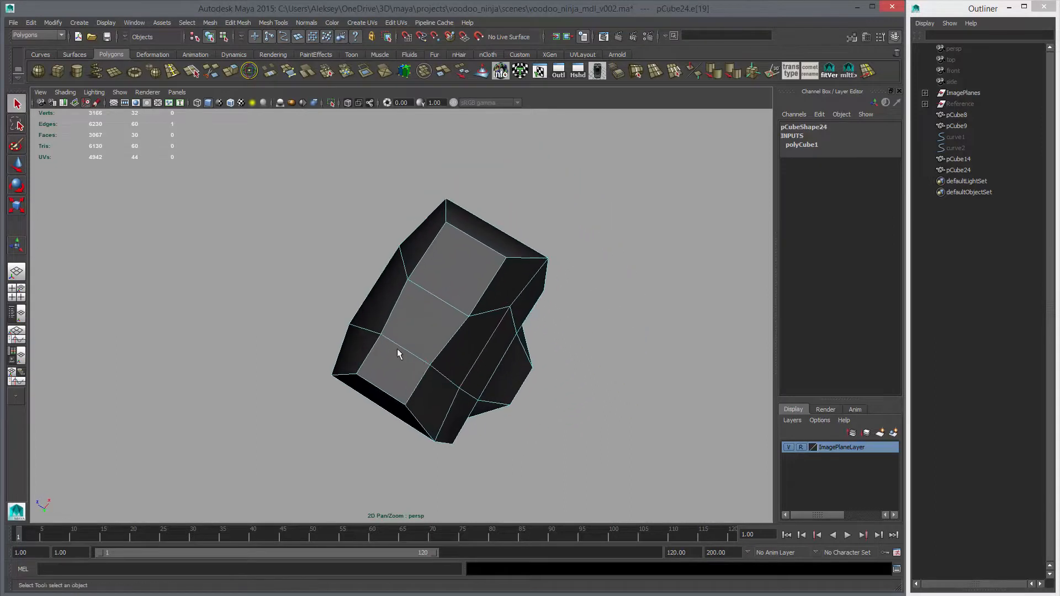
Slightly narrow the cross edges of the finger-side faces by scaling them.
key("r")
middle_click_drag(435, 387, 440, 390)
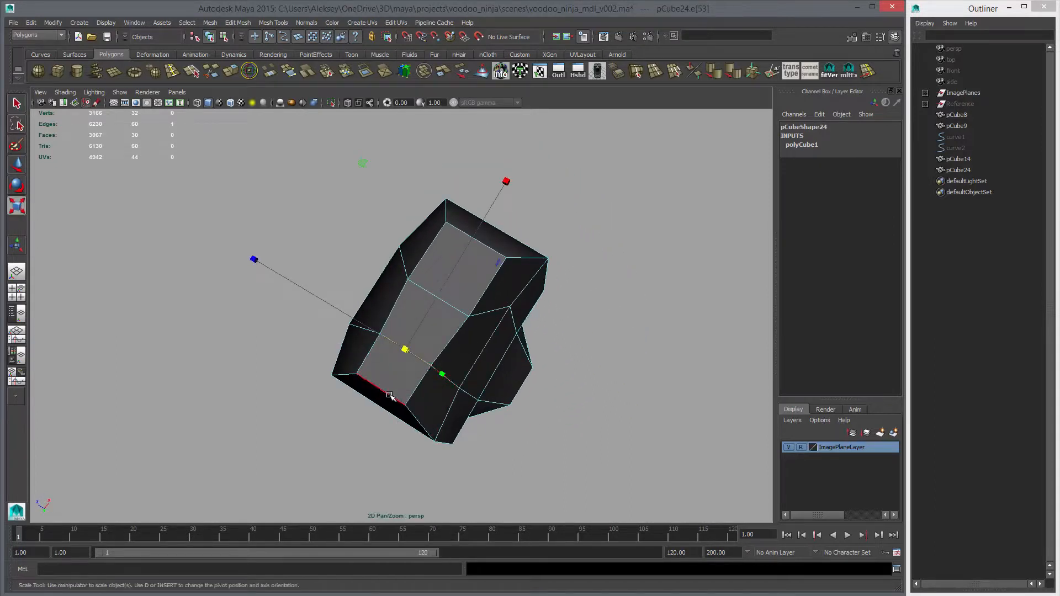
left_click(389, 395)
left_click(451, 308)
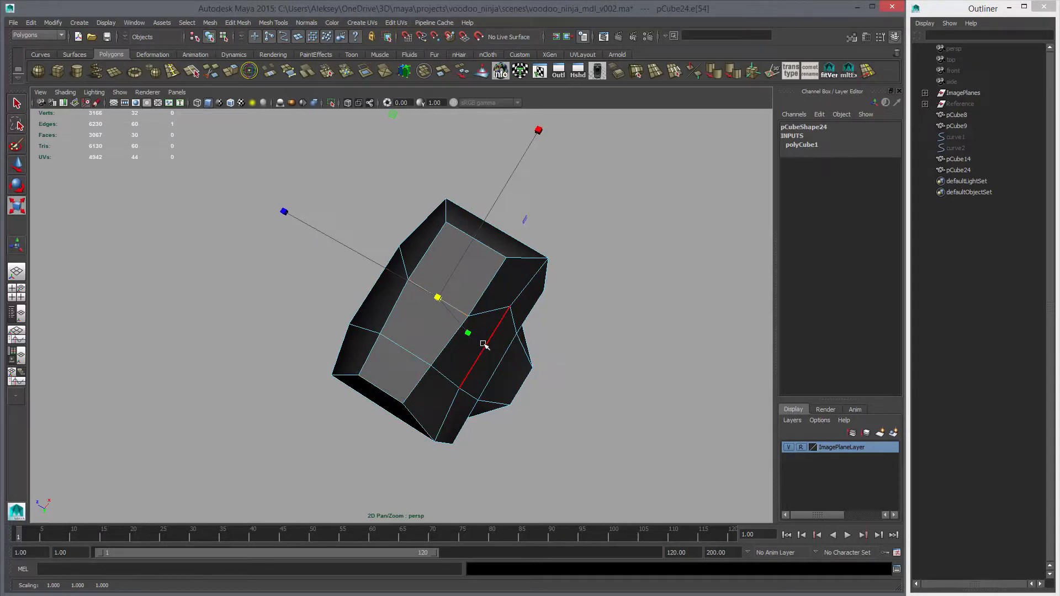
Select the three finger faces and the adjoining slanted face on the hand block's lower end and extrude them.
right_click_drag(410, 333, 407, 358)
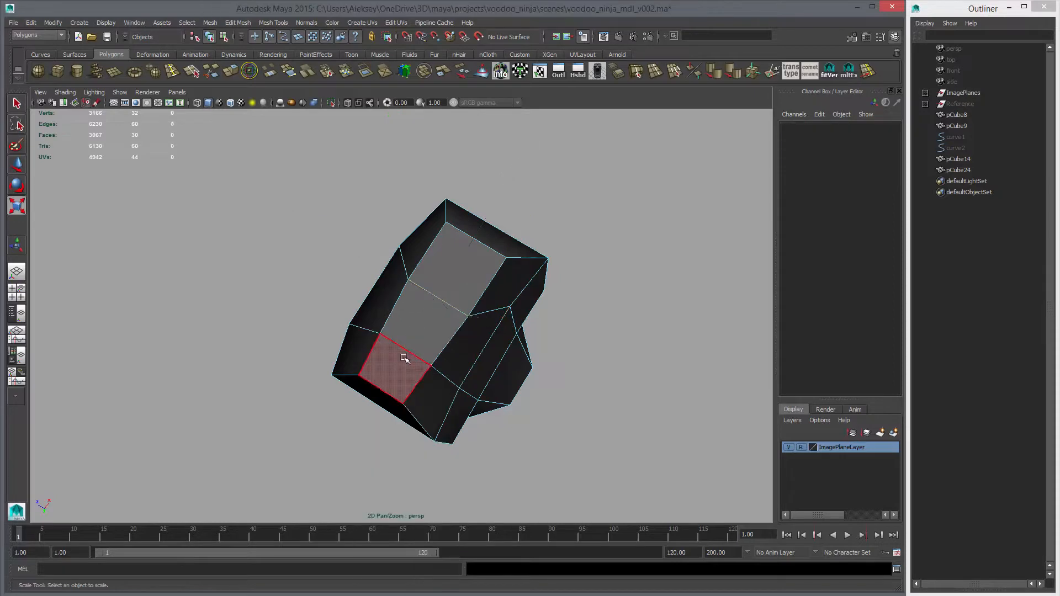
left_click(404, 360)
left_click(425, 328, "shift")
left_click(467, 287, "shift")
left_click_drag(467, 287, 479, 370, "alt")
left_click(543, 347, "shift")
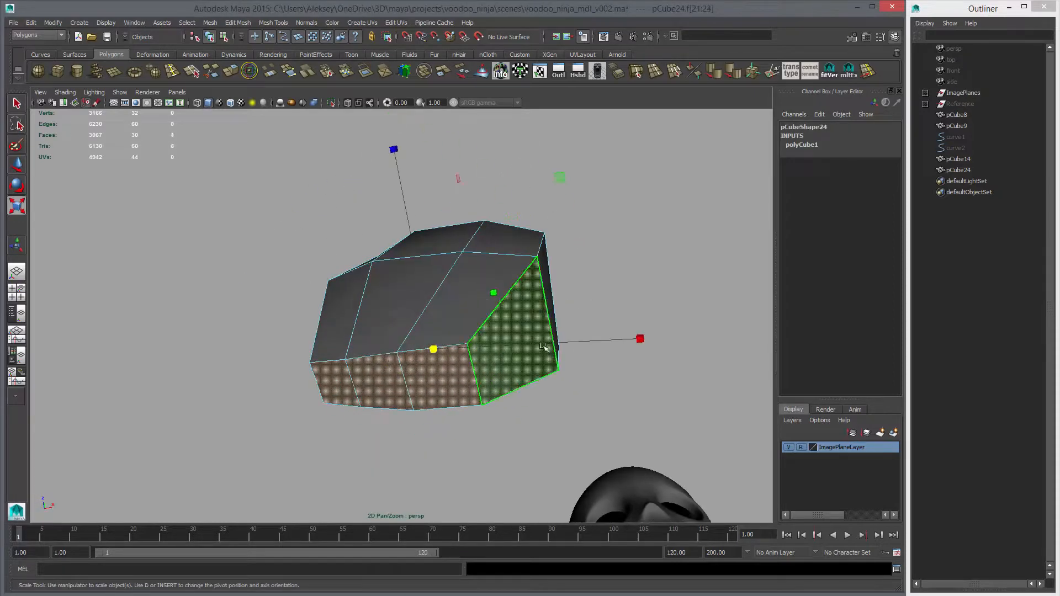
left_click_drag(543, 347, 457, 204, "alt")
left_click_drag(527, 226, 438, 296, "alt")
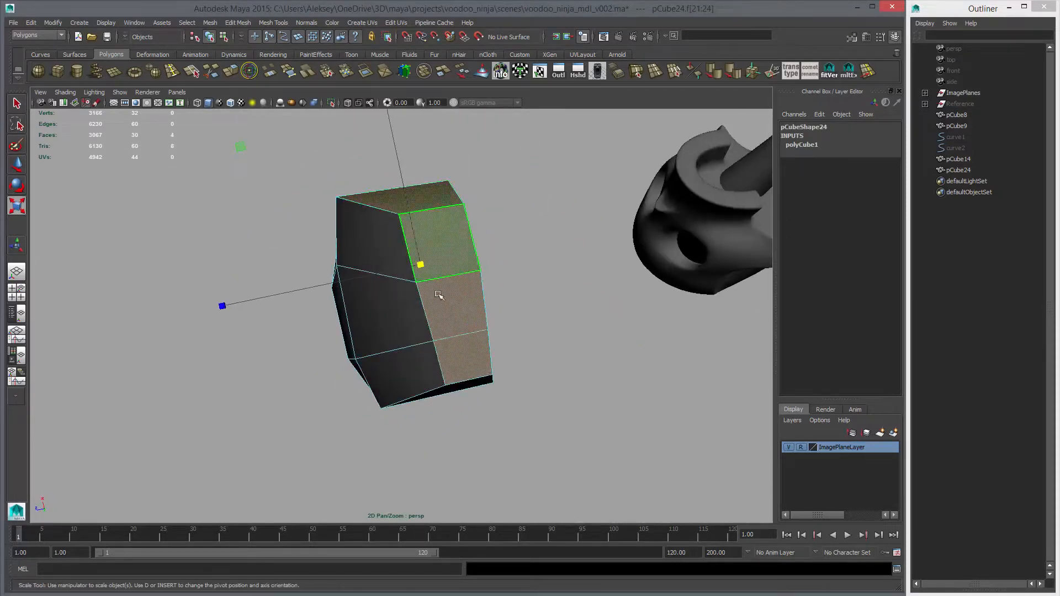
left_click_drag(522, 351, 441, 351, "alt")
left_click(230, 71)
right_click_drag(423, 350, 500, 327, "alt")
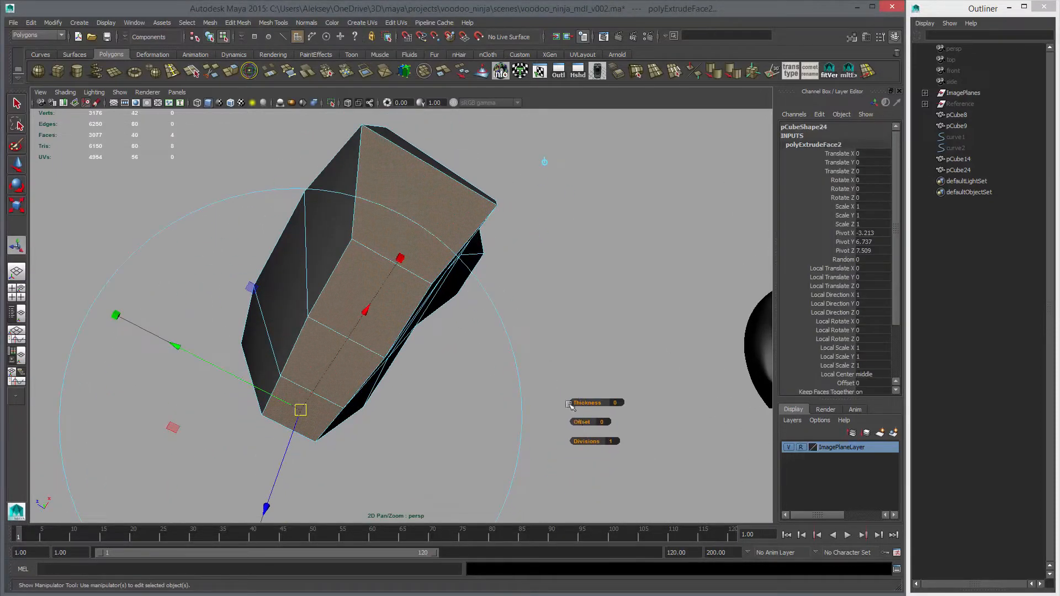
Inset the extruded finger faces with an offset of about 0.11.
middle_click_drag(617, 427, 613, 411, "alt")
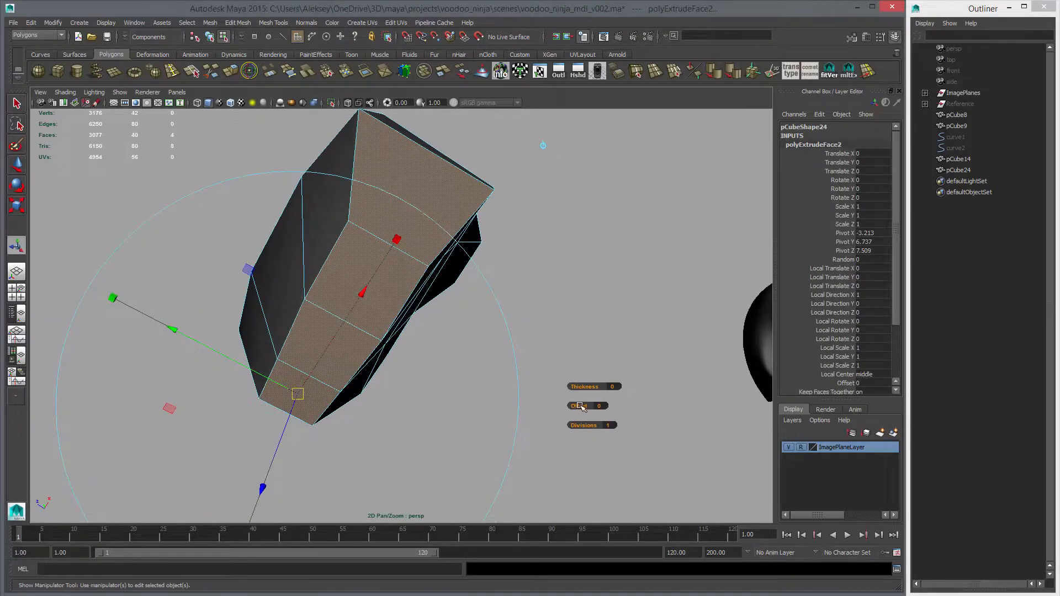
left_click_drag(577, 407, 583, 406)
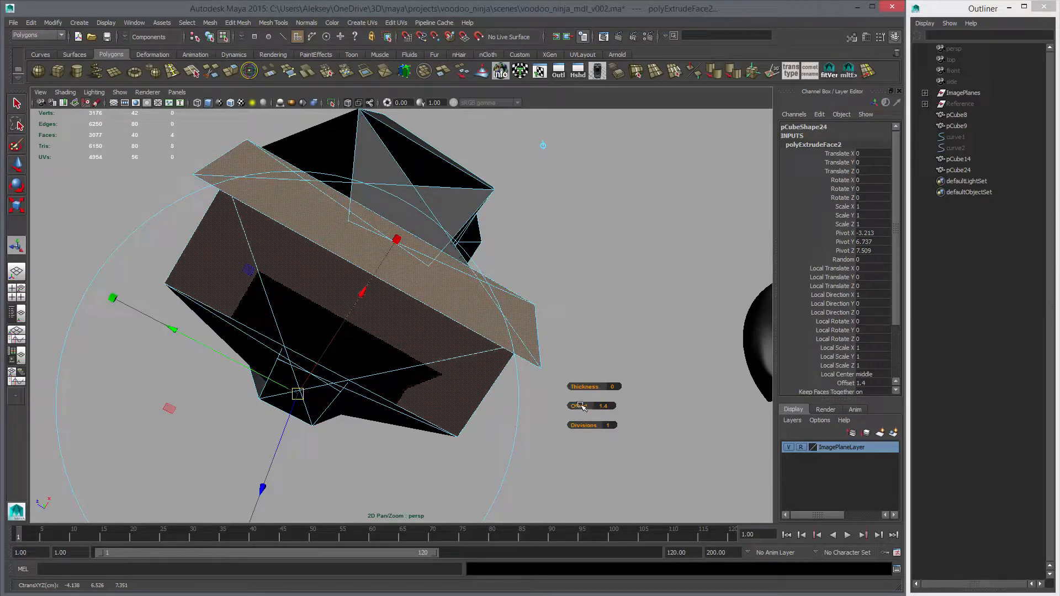
left_click_drag(581, 406, 574, 405)
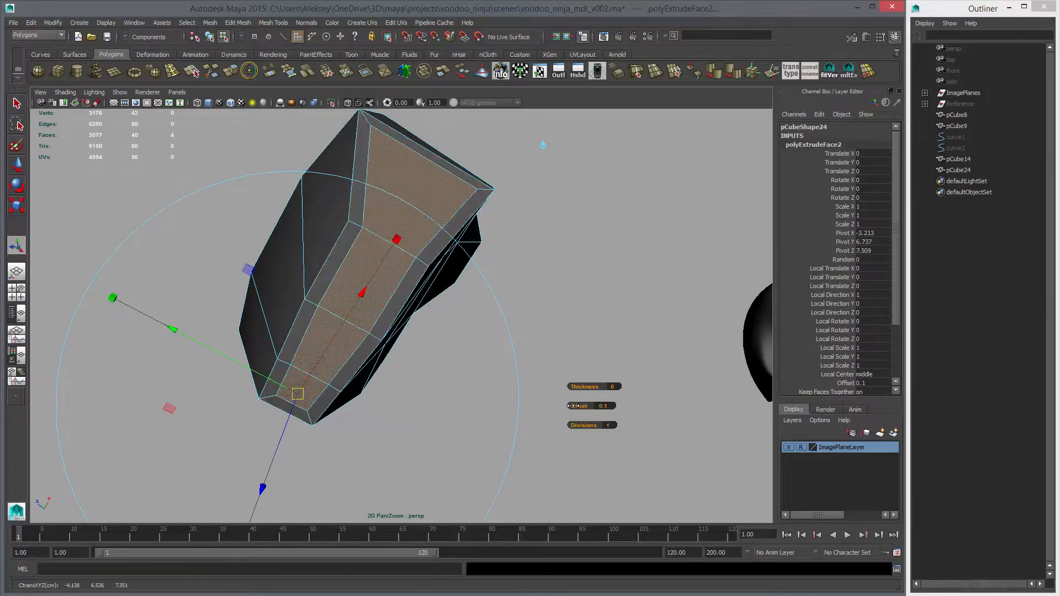
left_click_drag(646, 430, 589, 420, "alt")
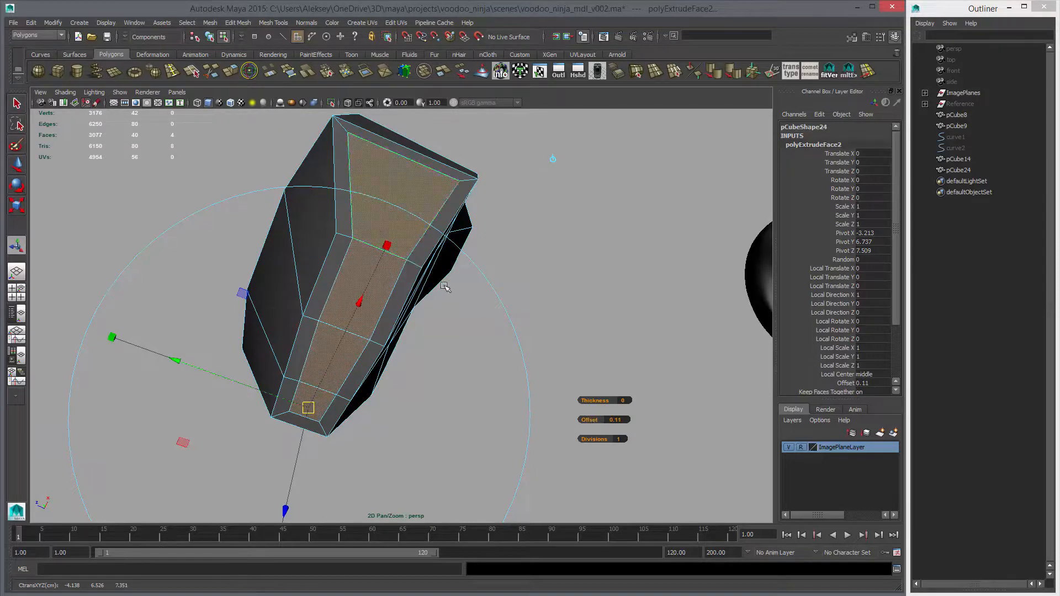
Turn off Keep Faces Together for the extrusion so each finger face is inset separately, and set the offset to 0.1.
left_click_drag(445, 287, 497, 245, "alt")
left_click_drag(415, 243, 417, 247, "alt")
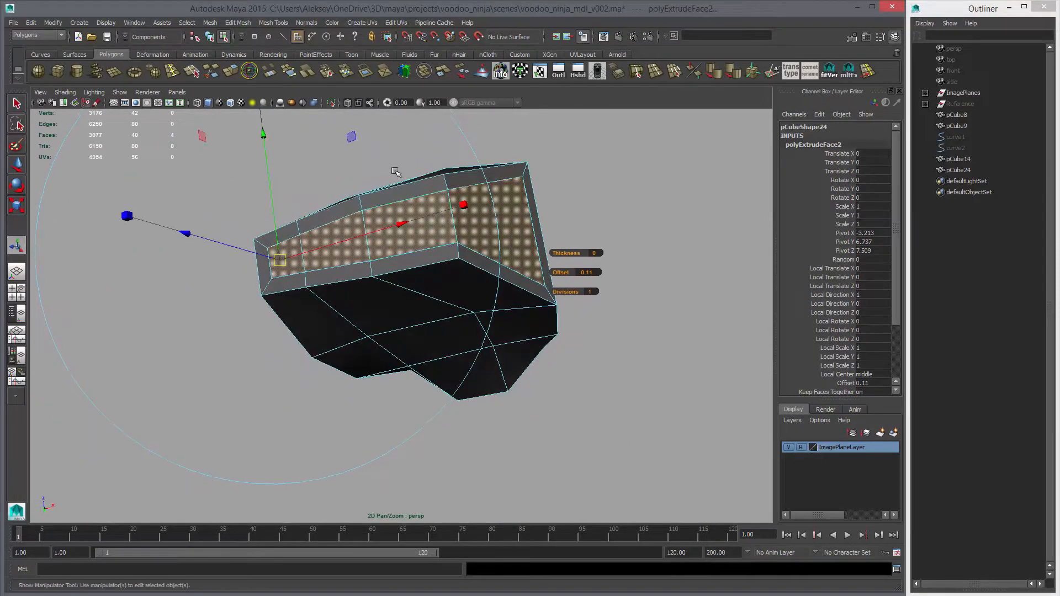
scroll(874, 306, "down", 3)
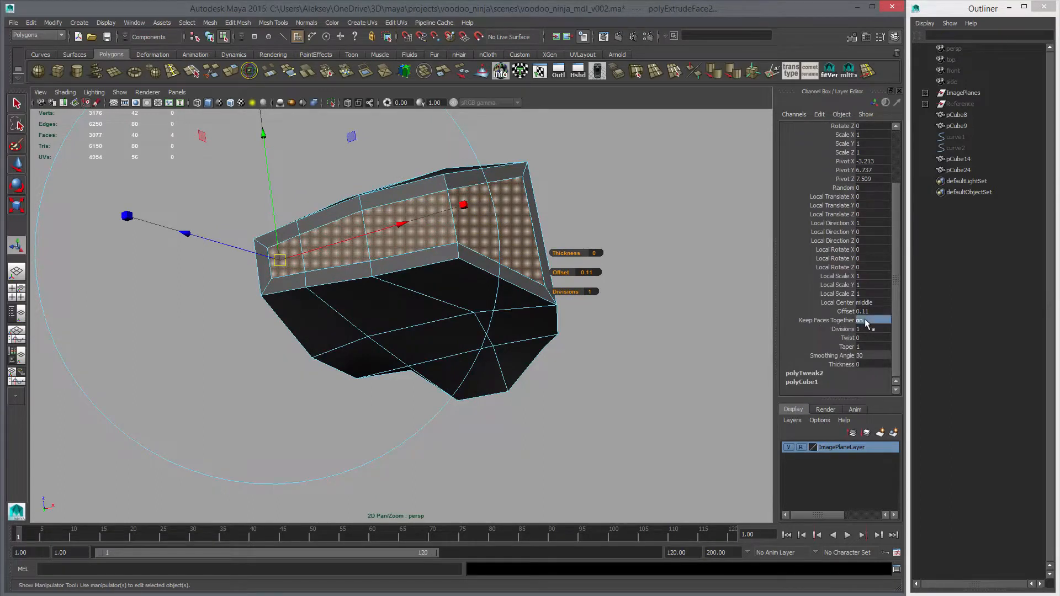
key("Return")
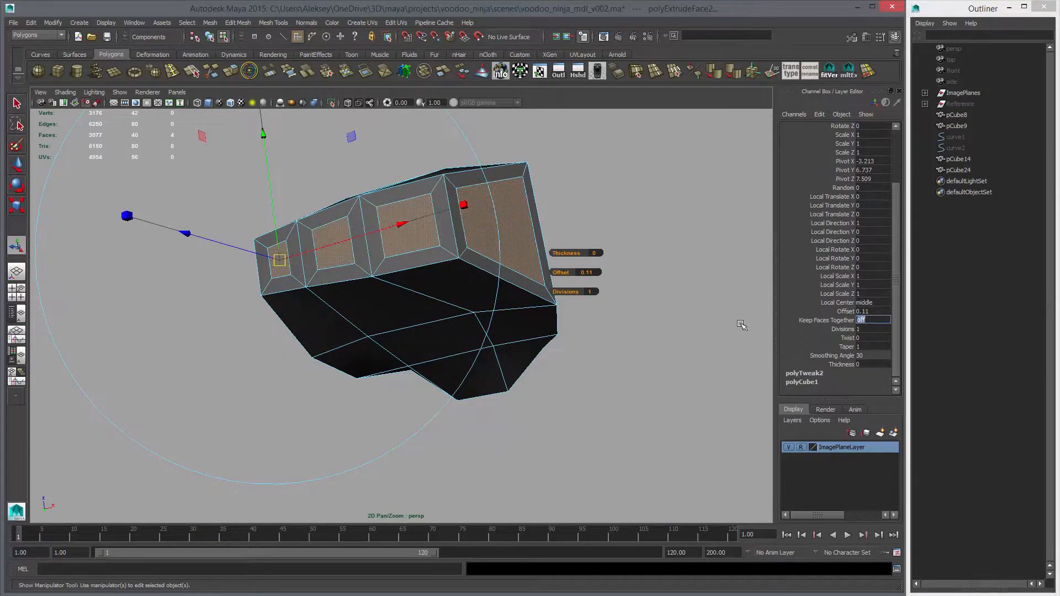
left_click_drag(520, 284, 556, 331, "alt")
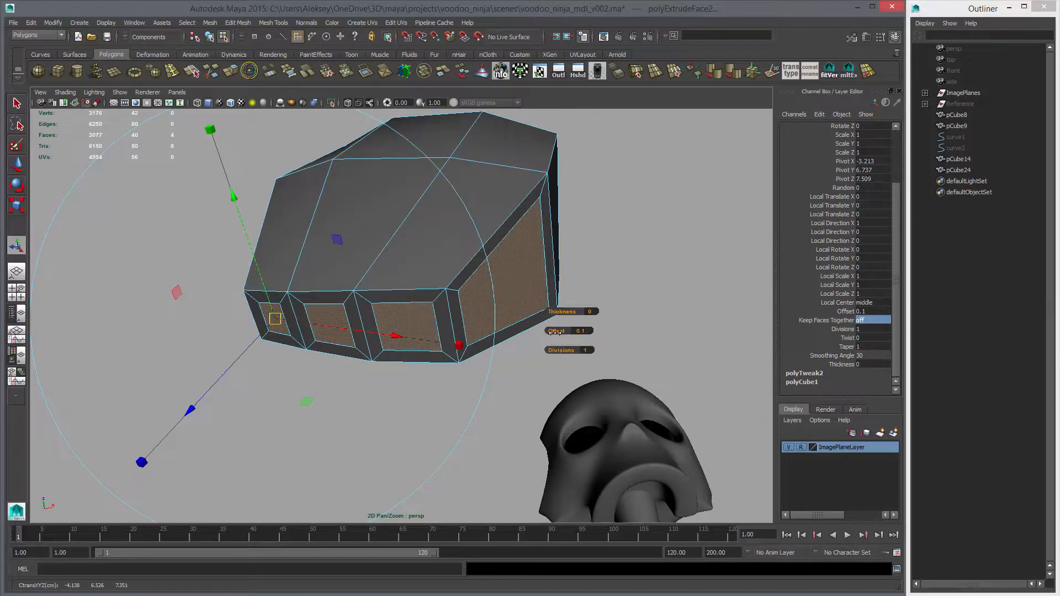
Examine the hand with its inset finger faces in smoothed preview from several angles.
left_click_drag(588, 285, 525, 263, "alt")
key("3")
left_click(591, 305)
left_click_drag(591, 305, 557, 337, "alt")
right_click_drag(558, 337, 473, 255, "alt")
left_click_drag(473, 255, 393, 334, "alt")
scroll(411, 375, "up", 2)
left_click(388, 348)
key("1")
Extrude the three faces on the hand's wrist end and scale them inward to about 0.69.
right_click_drag(355, 319, 358, 344)
left_click(365, 361)
left_click(366, 327, "shift")
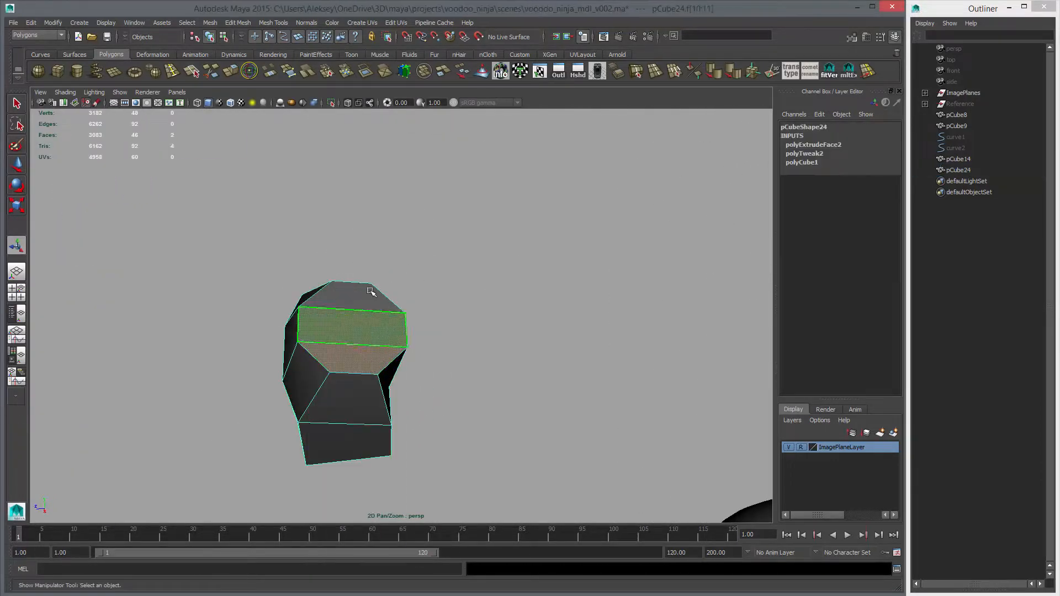
key("ctrl+e")
key("r")
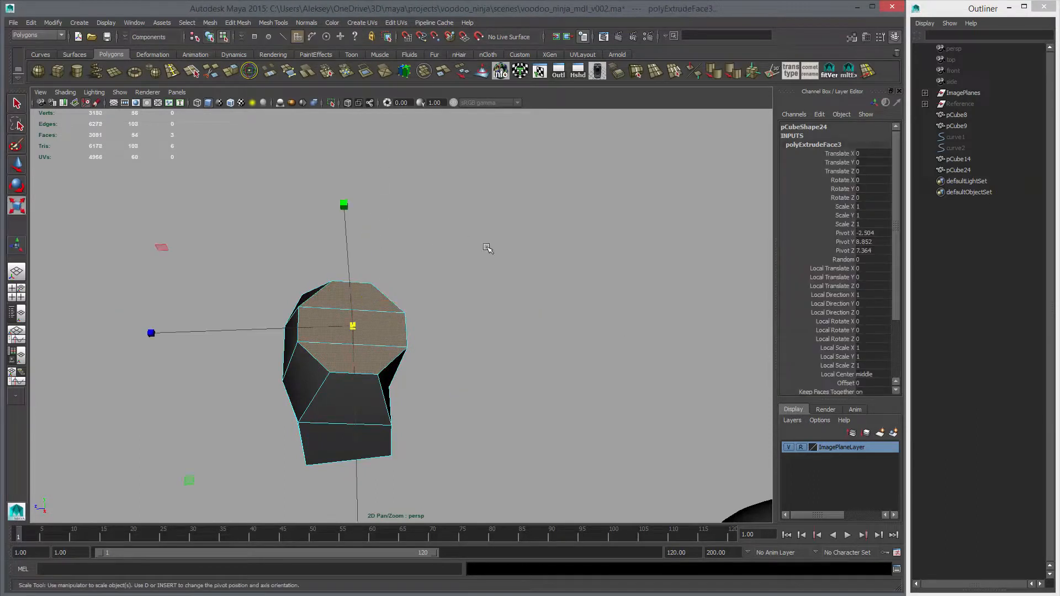
middle_click_drag(538, 248, 528, 248)
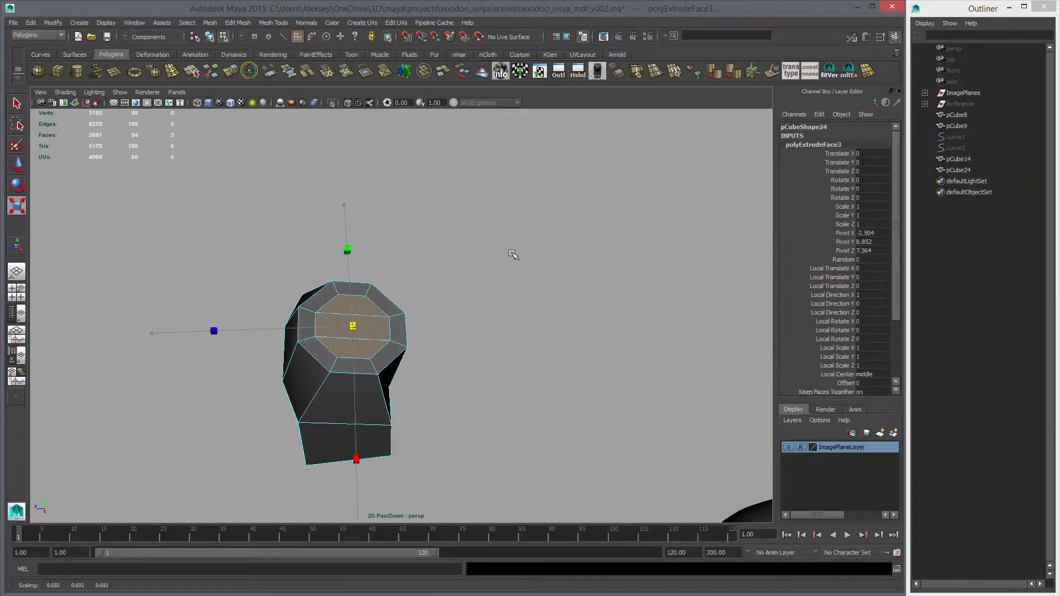
Check the wrist inset and the hand's side edges, and preview the whole hand smoothed.
left_click_drag(505, 256, 419, 348, "alt")
key("1")
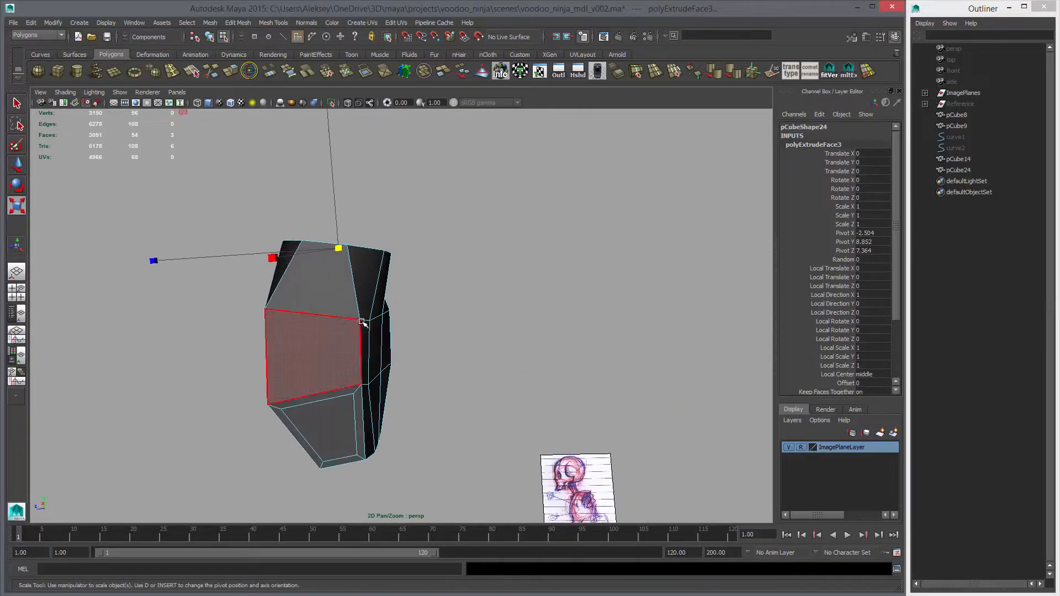
right_click_drag(369, 316, 369, 291)
left_click(377, 315)
left_click_drag(379, 316, 363, 360, "alt")
key("w")
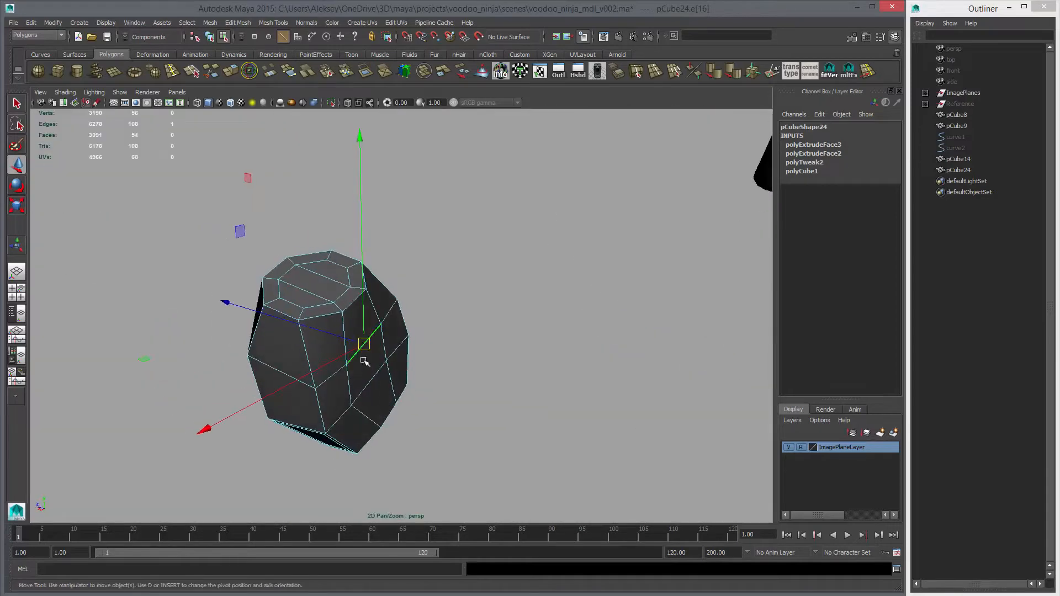
right_click_drag(363, 360, 413, 346)
left_click(379, 347)
key("3")
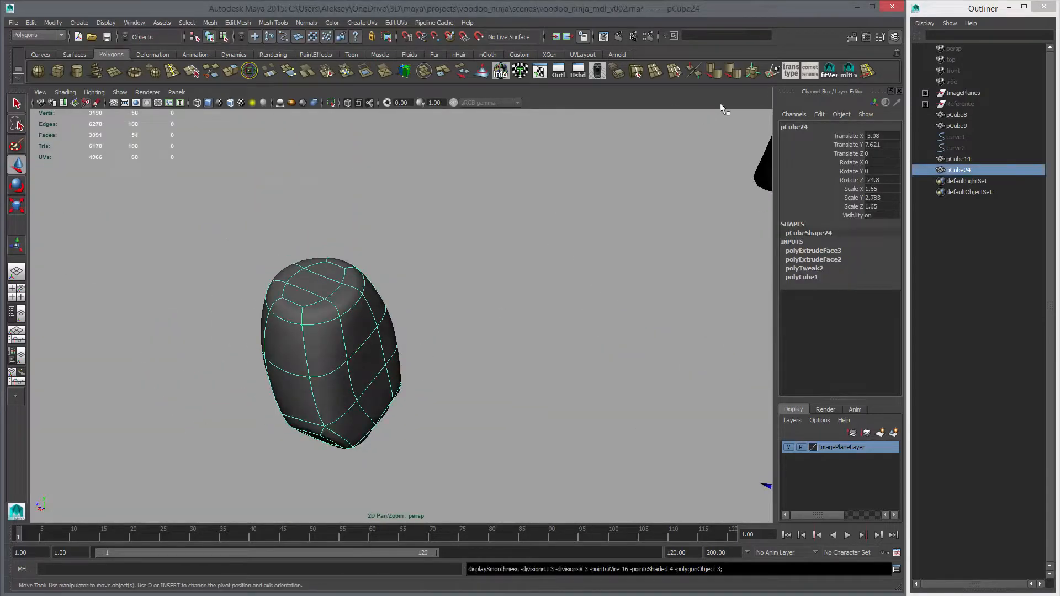
Soften the hand's edges on the unsmoothed mesh and freeze its transformations.
key("1")
left_click(711, 74)
left_click(517, 344)
left_click_drag(518, 343, 341, 349, "alt")
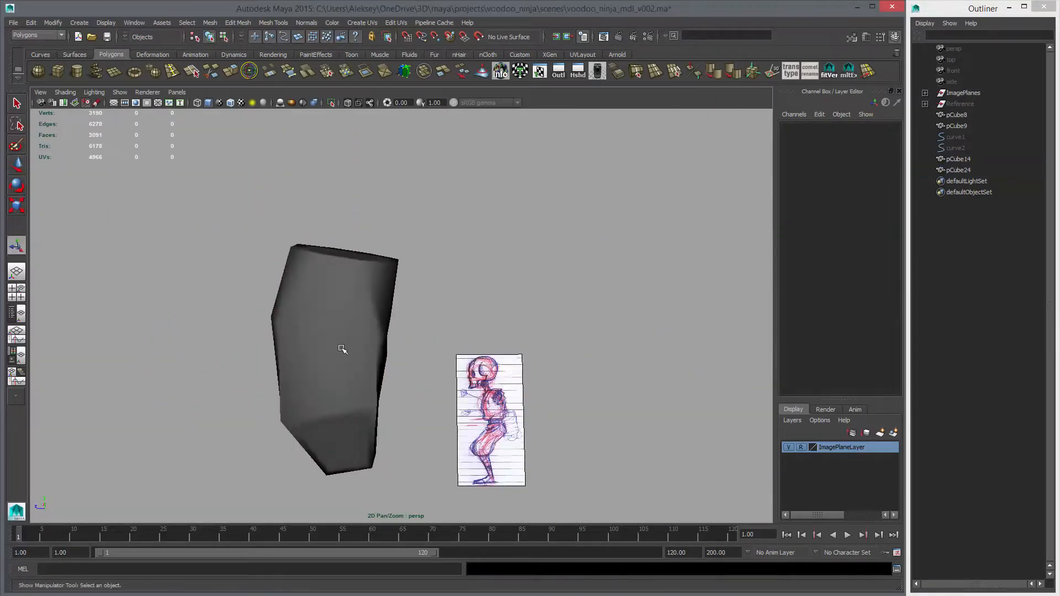
left_click(341, 350)
left_click(51, 23)
left_click(65, 58)
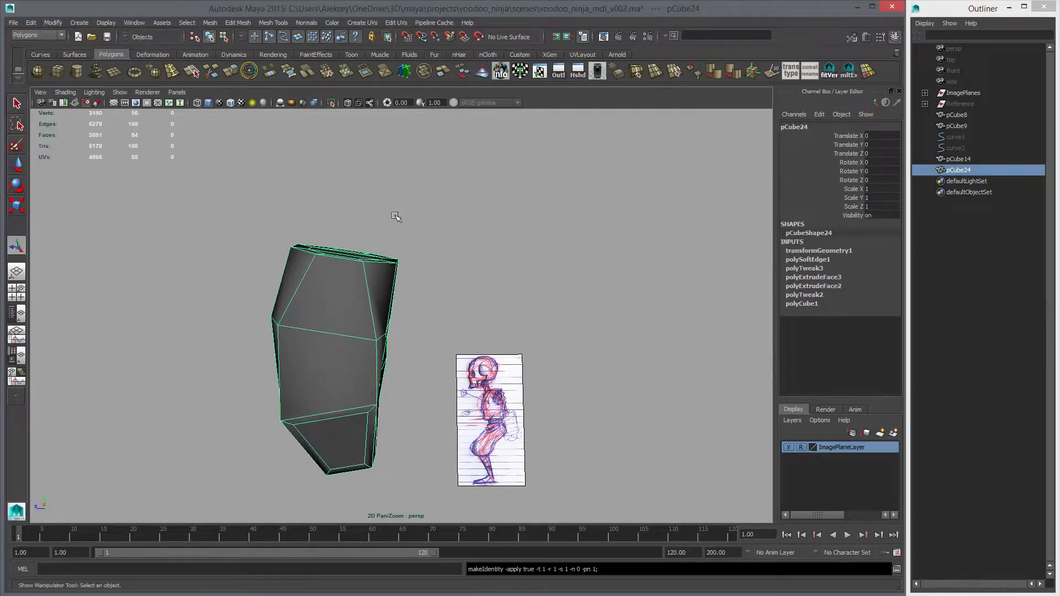
Delete the hand's construction history and save the scene.
left_click(538, 313)
left_click_drag(538, 313, 464, 334, "alt")
left_click(371, 334)
left_click(535, 324)
left_click_drag(535, 324, 406, 338, "alt")
key("ctrl+s")
left_click(407, 339)
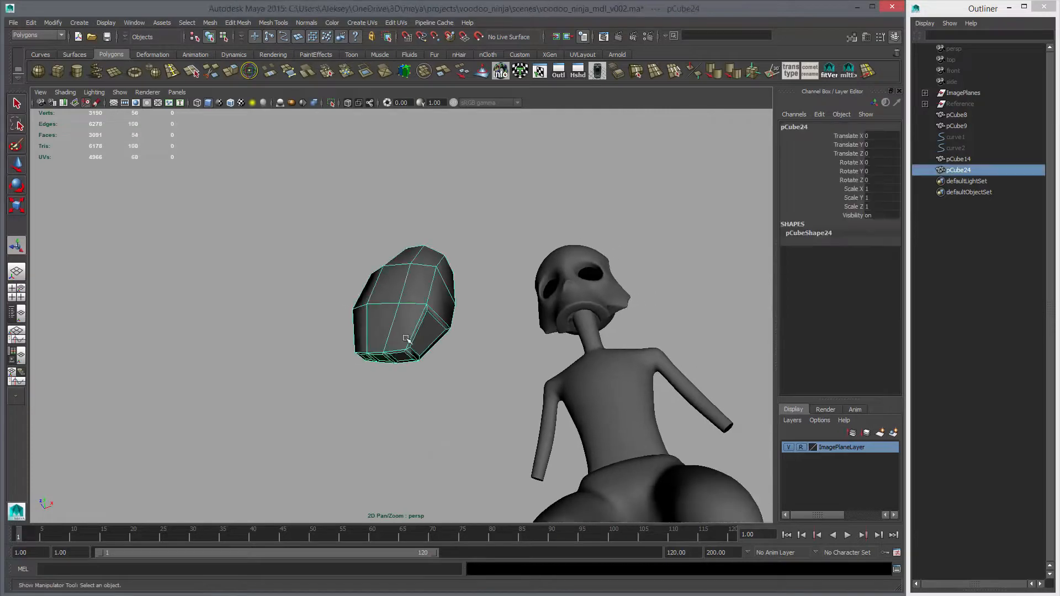
left_click(478, 361)
left_click_drag(478, 361, 479, 406, "alt")
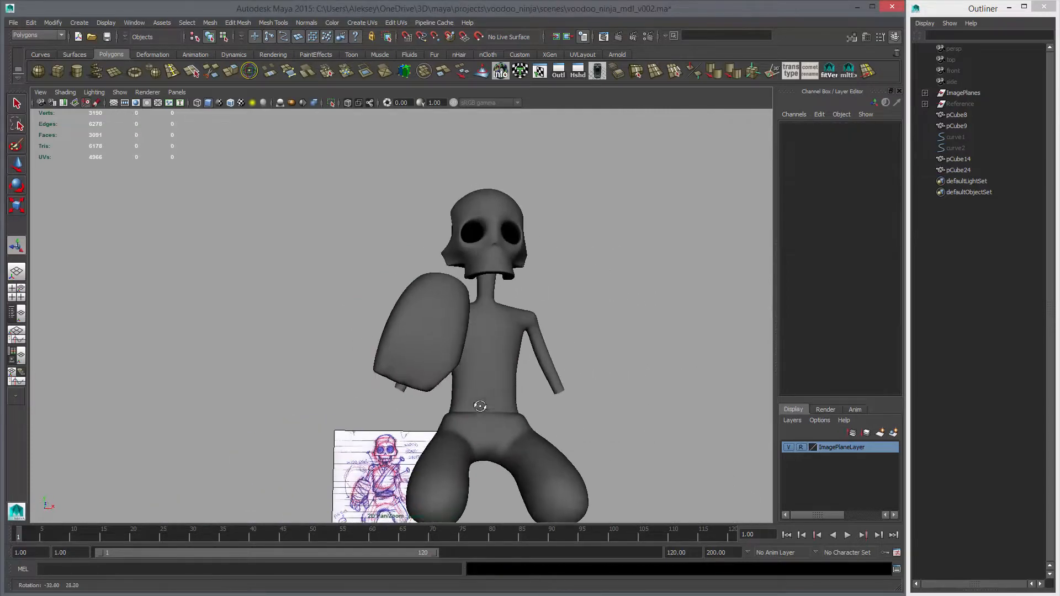
Refine the hand's side outline by moving one side vertex in smoothed preview, and return the hand to an unsmoothed object.
left_click(419, 375)
left_click_drag(419, 375, 607, 397, "alt")
key("F9")
left_click(452, 225)
key("w")
key("3")
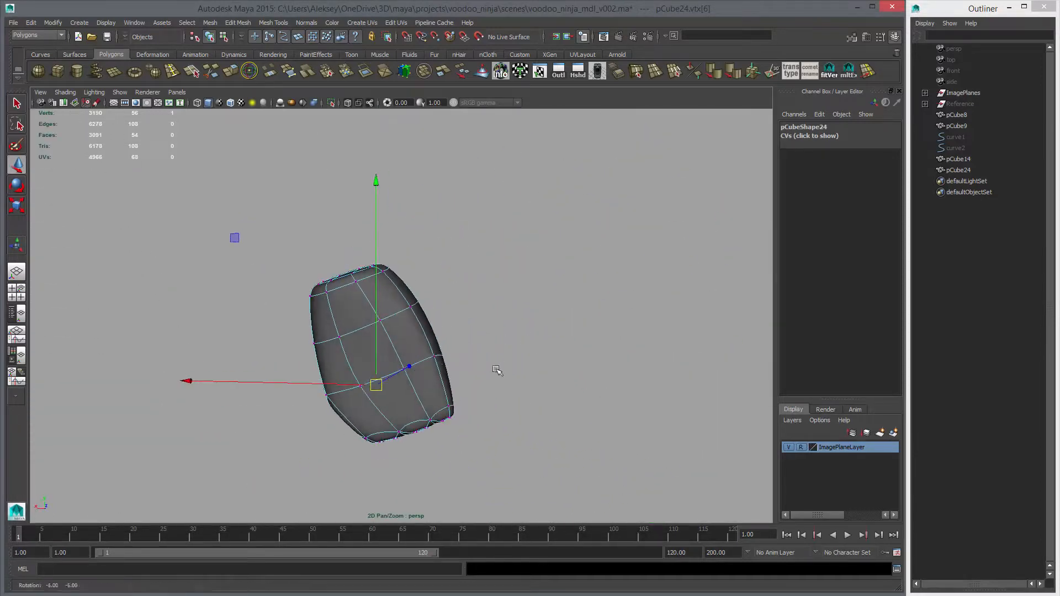
left_click(436, 355)
left_click_drag(450, 366, 509, 374, "alt")
left_click_drag(448, 372, 407, 375, "alt")
middle_click_drag(445, 374, 450, 371)
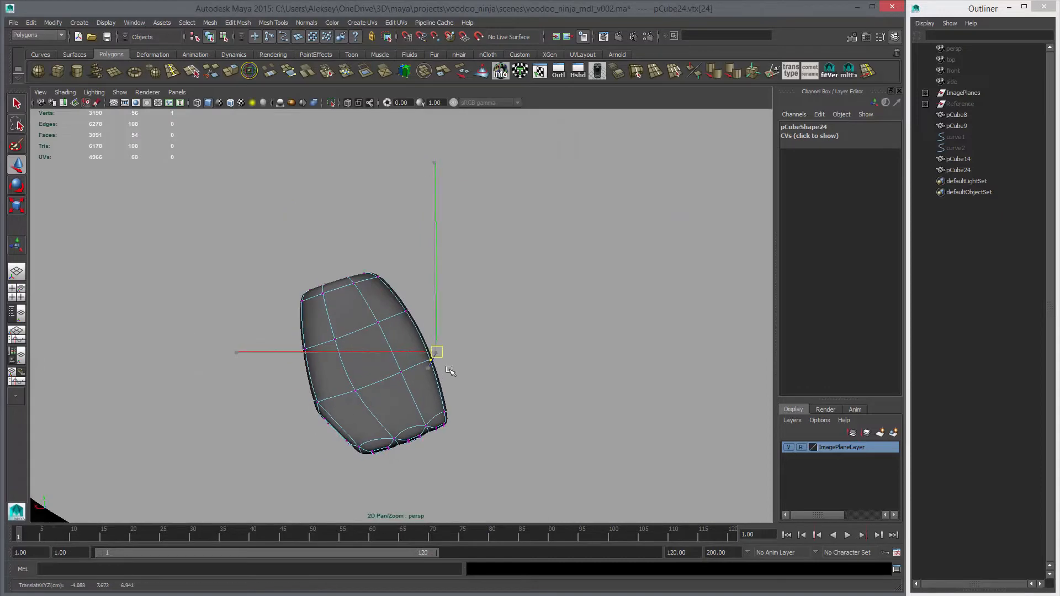
left_click_drag(451, 369, 294, 389, "alt")
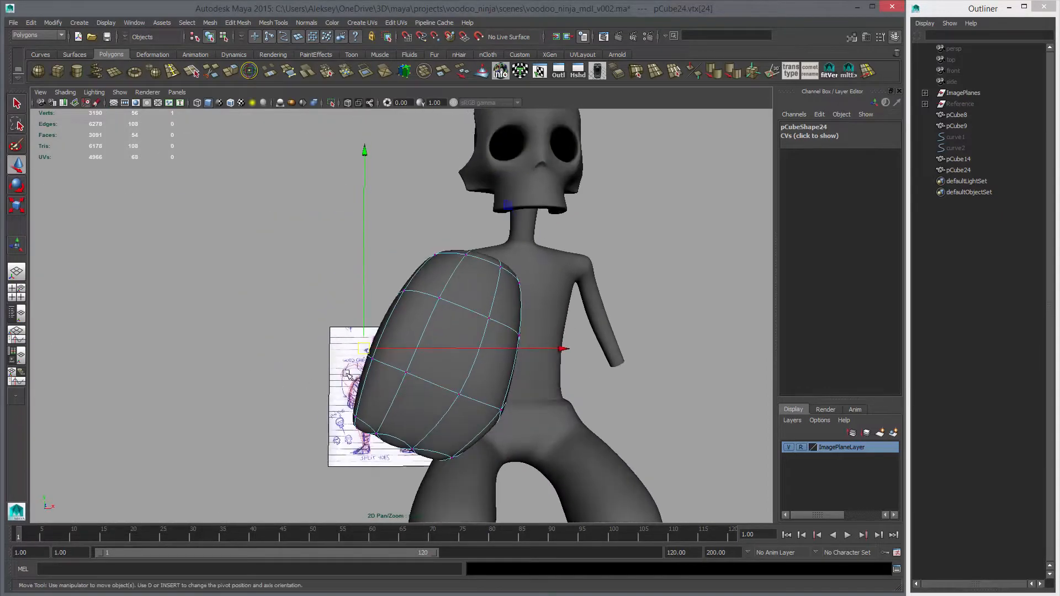
key("1")
left_click_drag(500, 399, 471, 390, "alt")
right_click_drag(461, 358, 500, 346)
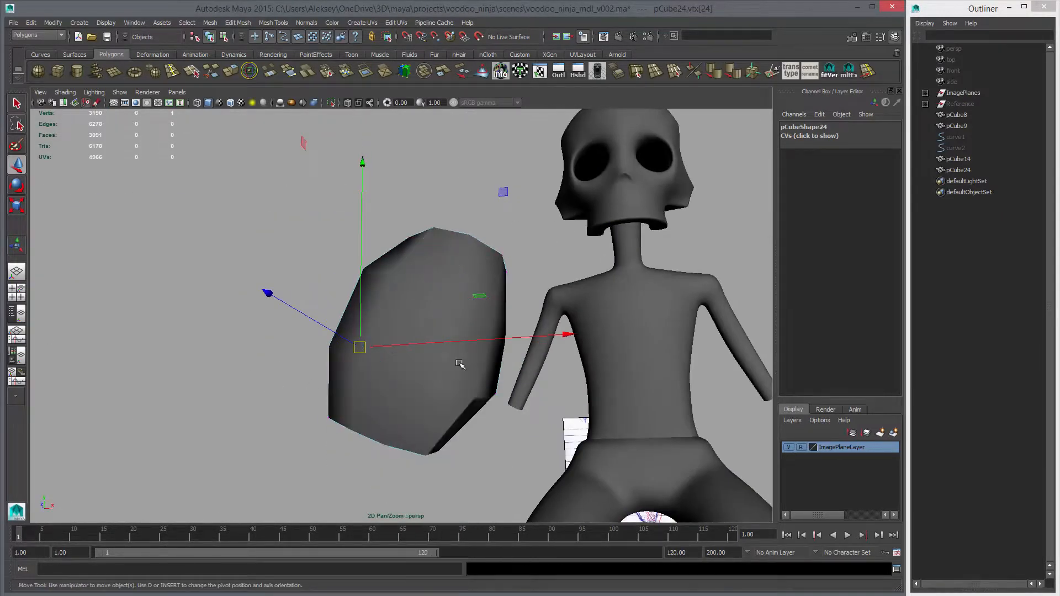
Examine the finger shapes drawn in the front reference sketch and compare with the side reference.
key("space")
middle_click_drag(132, 486, 194, 420, "alt")
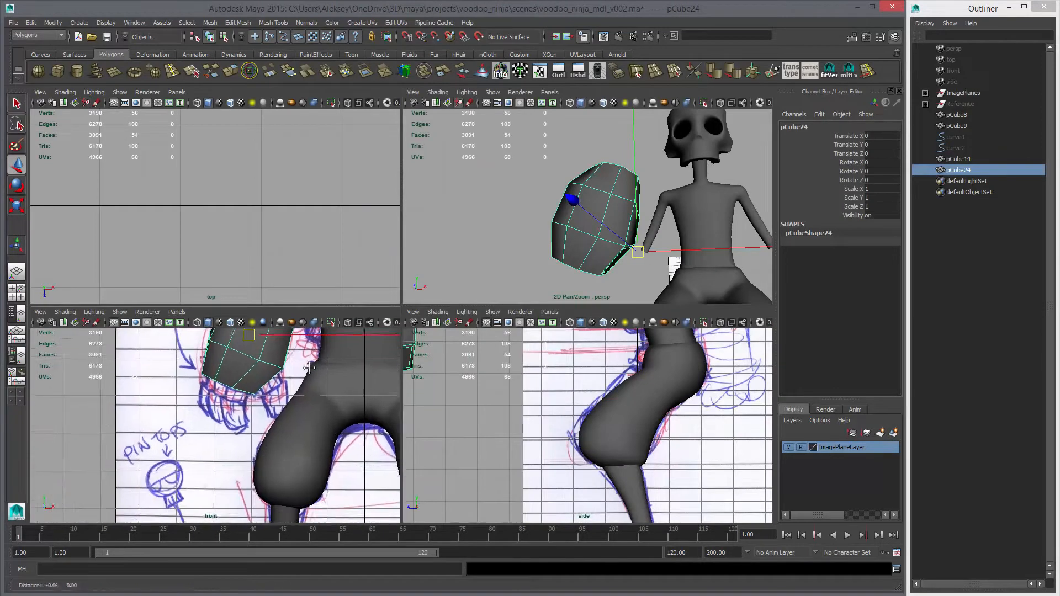
right_click_drag(194, 420, 319, 395, "alt")
key("space")
middle_click_drag(441, 288, 354, 351, "alt")
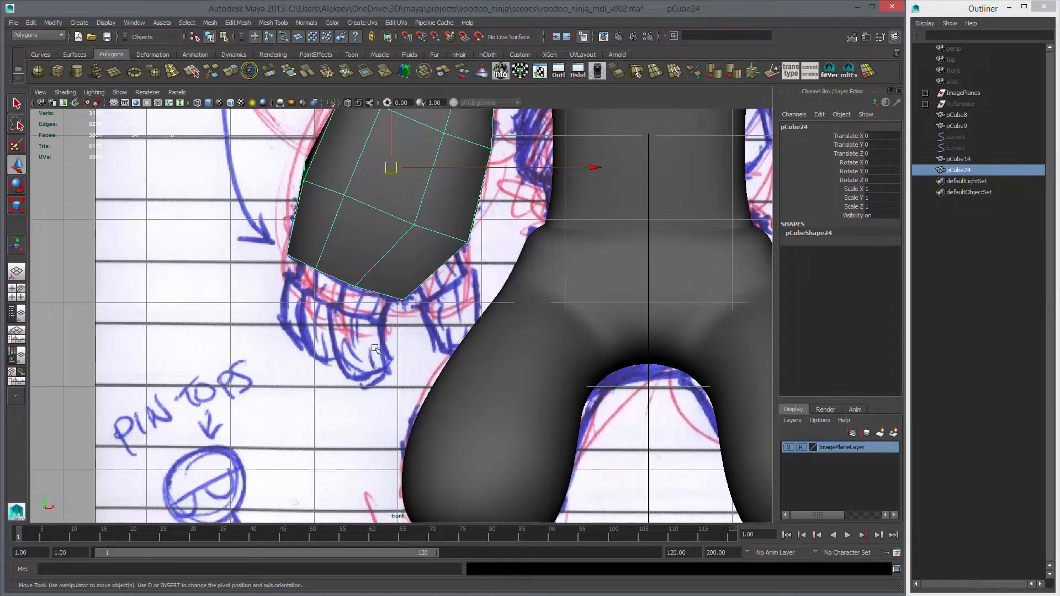
middle_click_drag(550, 356, 385, 363, "alt")
key("space")
key("space")
key("space")
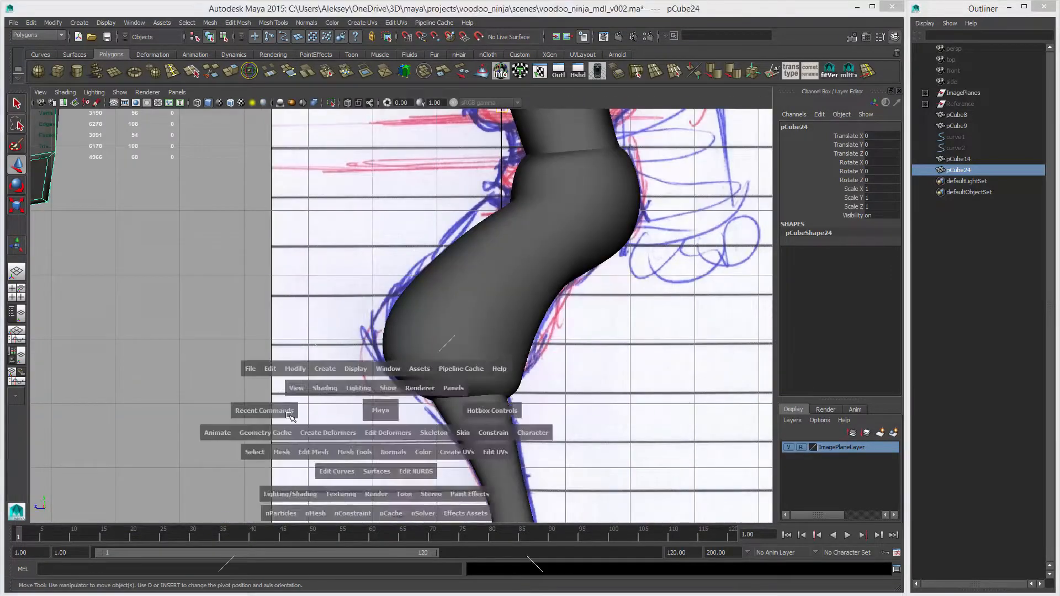
key("space")
Create a polygon cube in empty front-view space, snap it to X 14, Y 8, and stretch it to Scale X 2.229.
middle_click_drag(712, 260, 381, 387, "alt")
right_click_drag(552, 348, 442, 353, "alt")
middle_click_drag(717, 353, 426, 355, "alt")
middle_click_drag(259, 335, 382, 331, "alt")
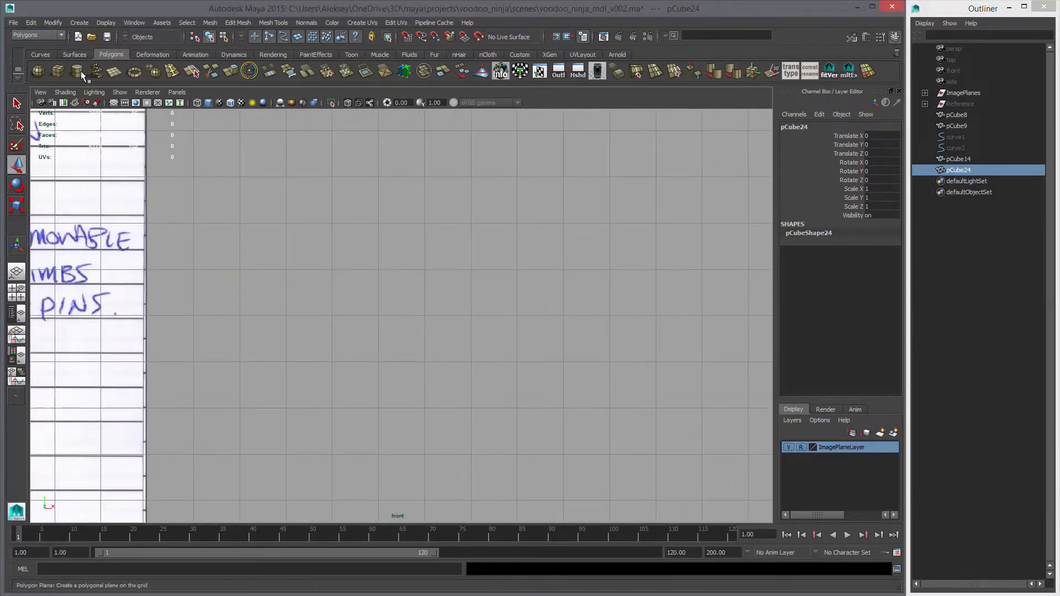
left_click(59, 72)
key("x")
middle_click(459, 308)
key("r")
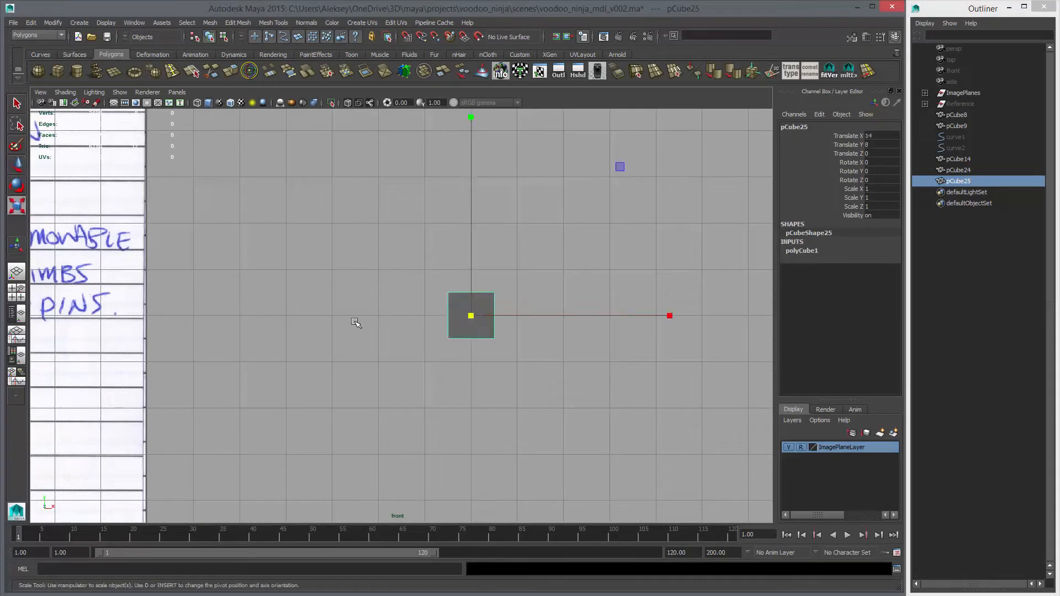
left_click_drag(669, 316, 634, 339)
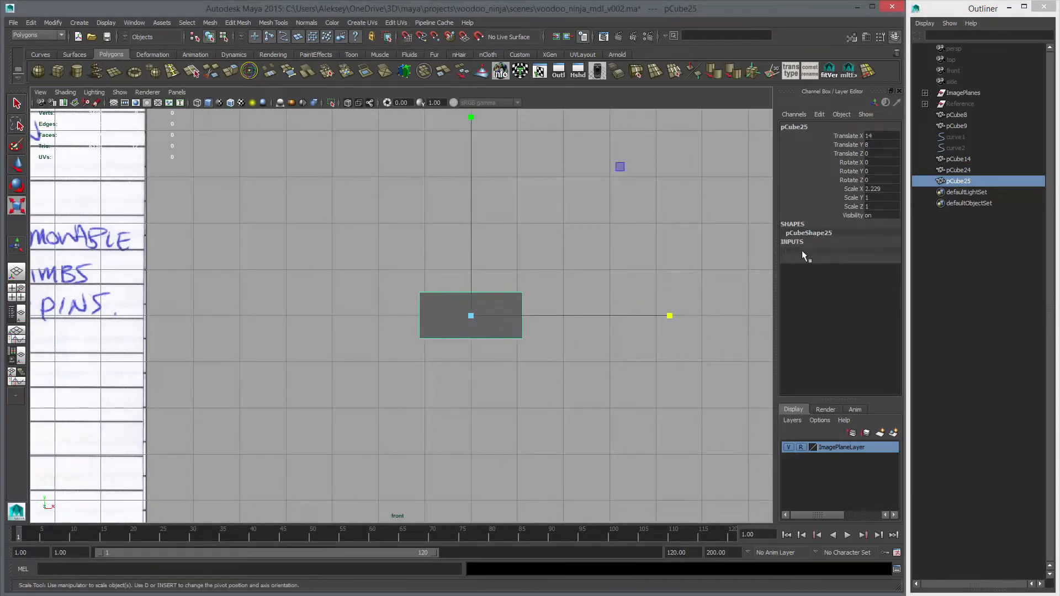
Set the new cube's width subdivisions to 2.
left_click(802, 250)
left_click(838, 286)
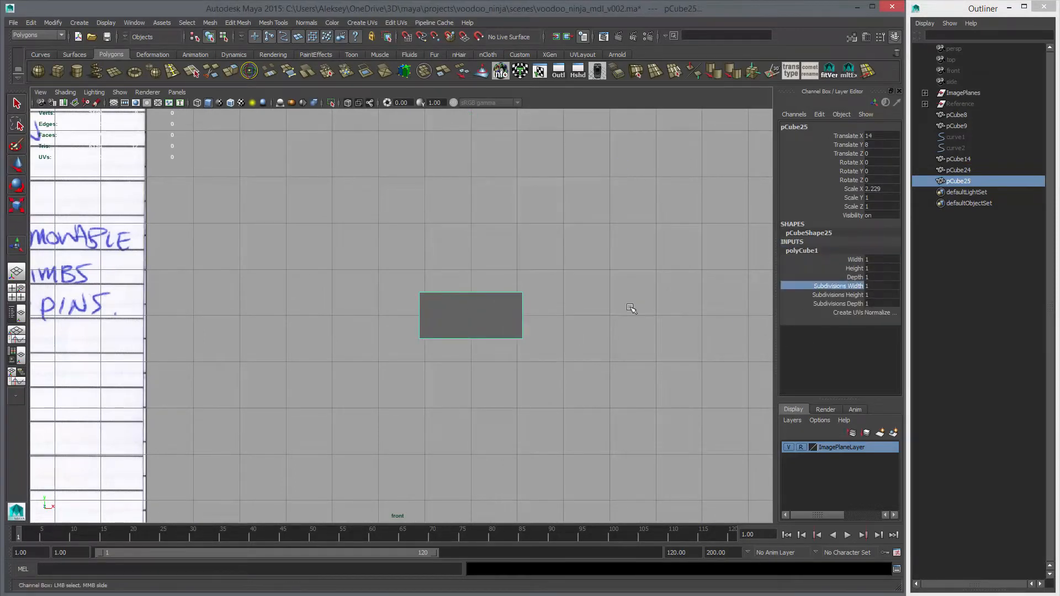
right_click_drag(419, 325, 711, 369, "alt")
Shift the block's upper vertices toward the fingertip end in the front view, raising the middle pair slightly.
right_click_drag(563, 291, 515, 292)
left_click_drag(408, 254, 472, 309)
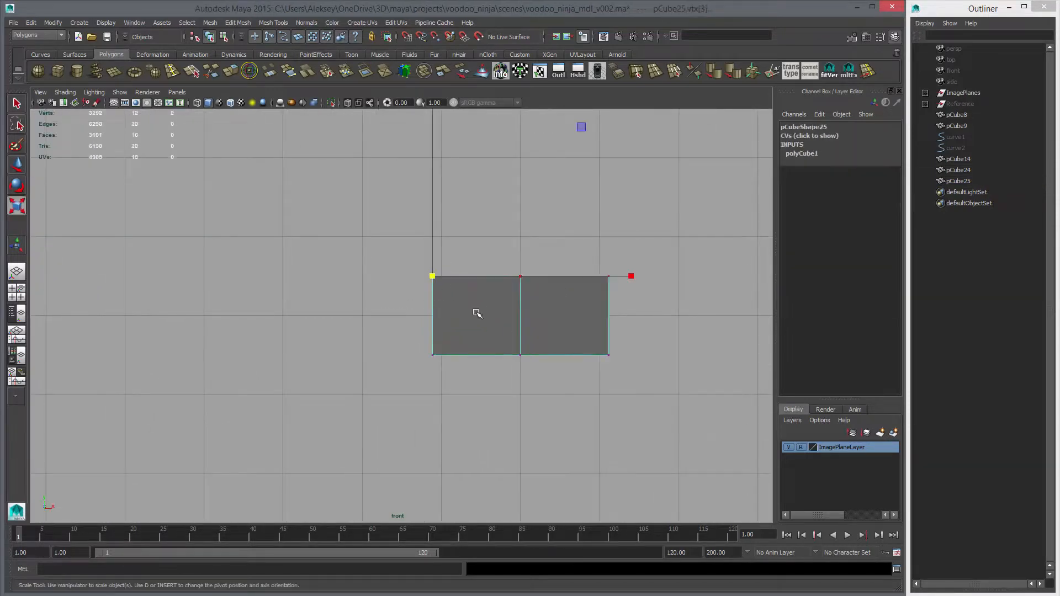
key("w")
middle_click_drag(477, 313, 459, 314)
left_click(520, 276)
middle_click_drag(551, 300, 530, 293)
left_click(608, 275)
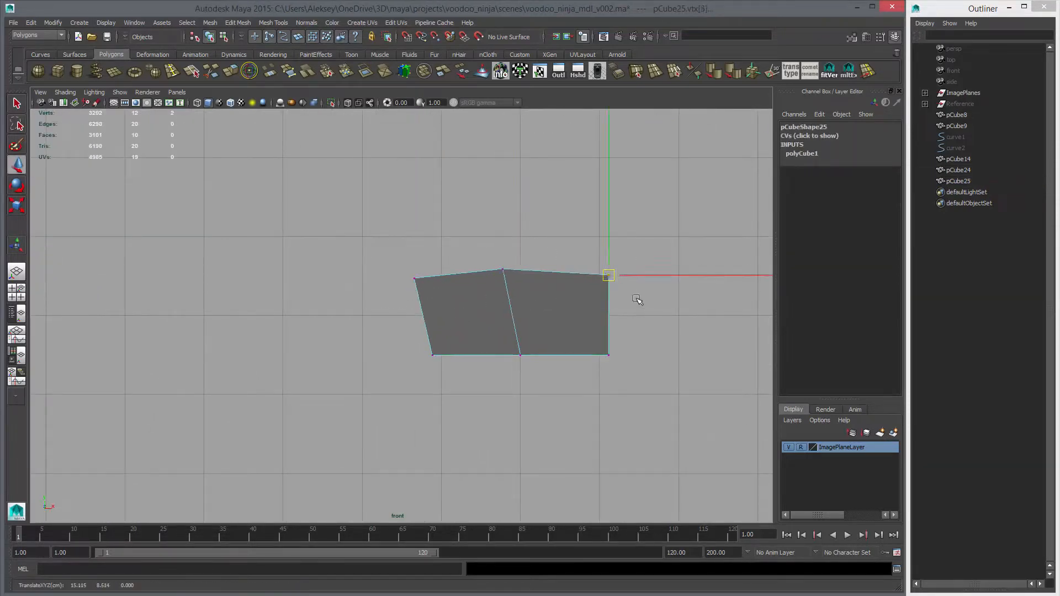
Pull the block's lower vertices inward to form a tapered finger profile with both ends slanted.
middle_click_drag(538, 382, 529, 384)
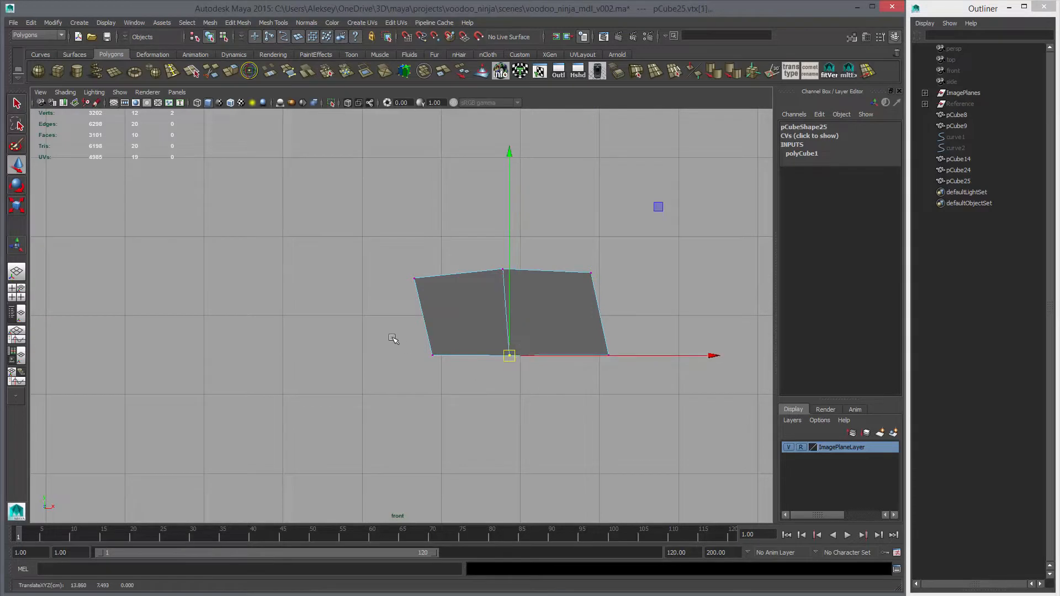
left_click_drag(392, 338, 449, 378)
middle_click_drag(453, 383, 458, 377)
left_click_drag(571, 318, 610, 362)
middle_click_drag(610, 363, 596, 370)
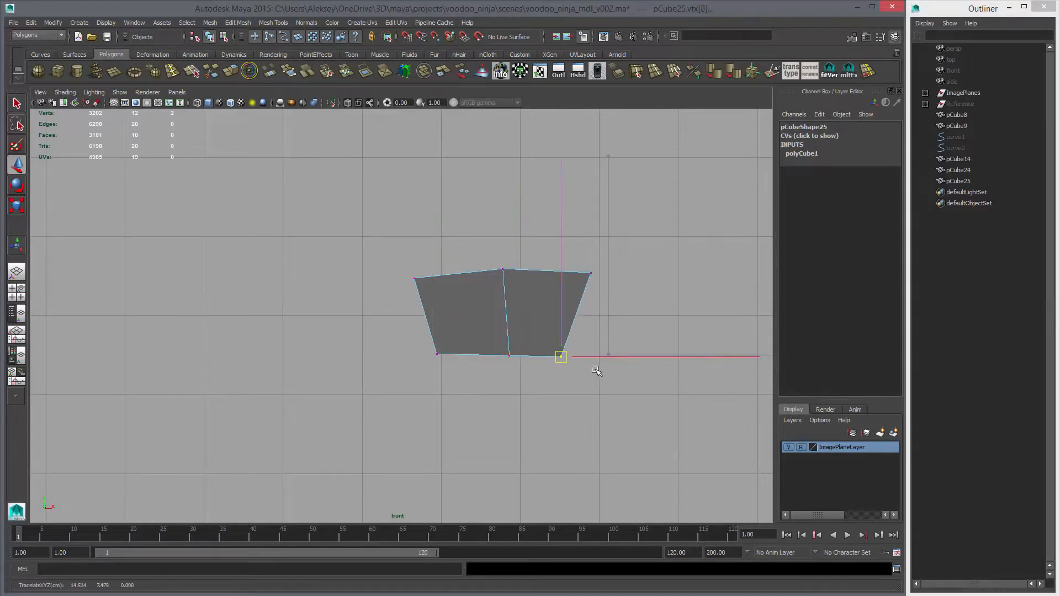
Delete the face closing the finger block's base end and preview the block smoothed.
key("F11")
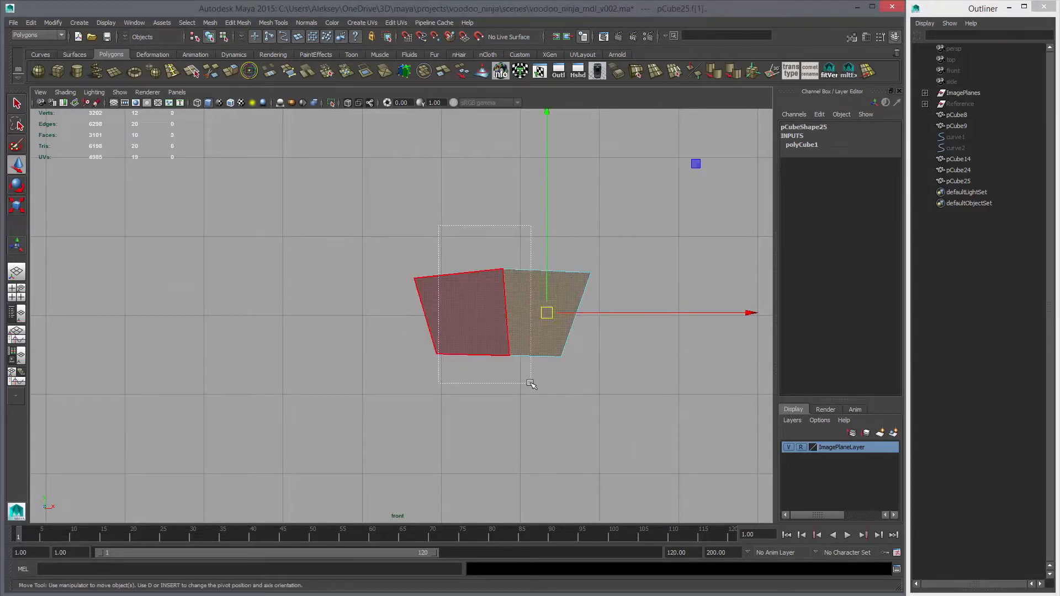
left_click_drag(531, 383, 533, 383)
key("Delete")
key("3")
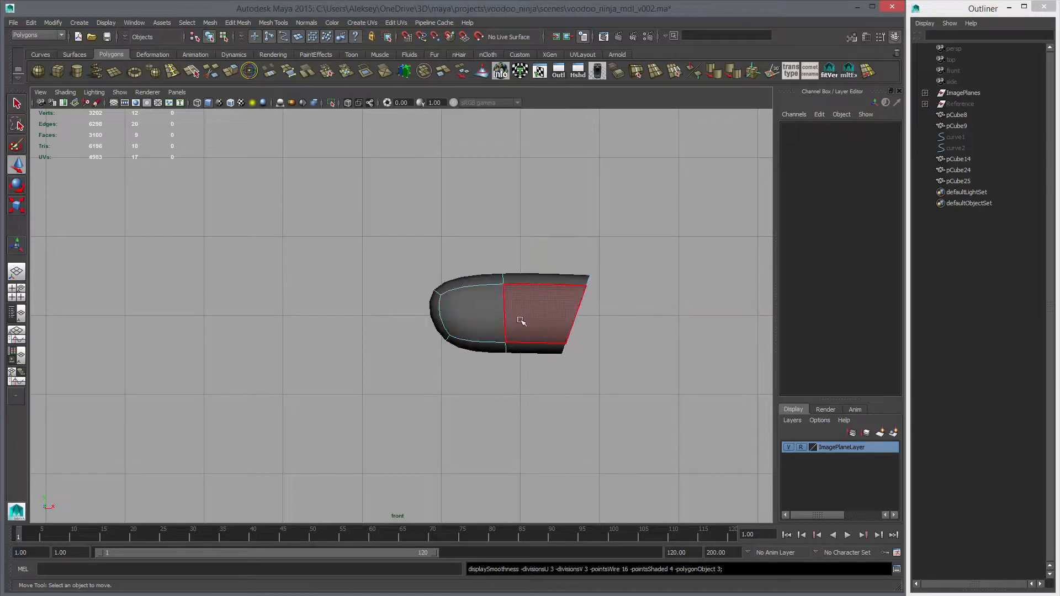
Frame the unsmoothed finger in the perspective view and widen the border edge loop of its open end along Z.
key("space")
key("space")
key("a")
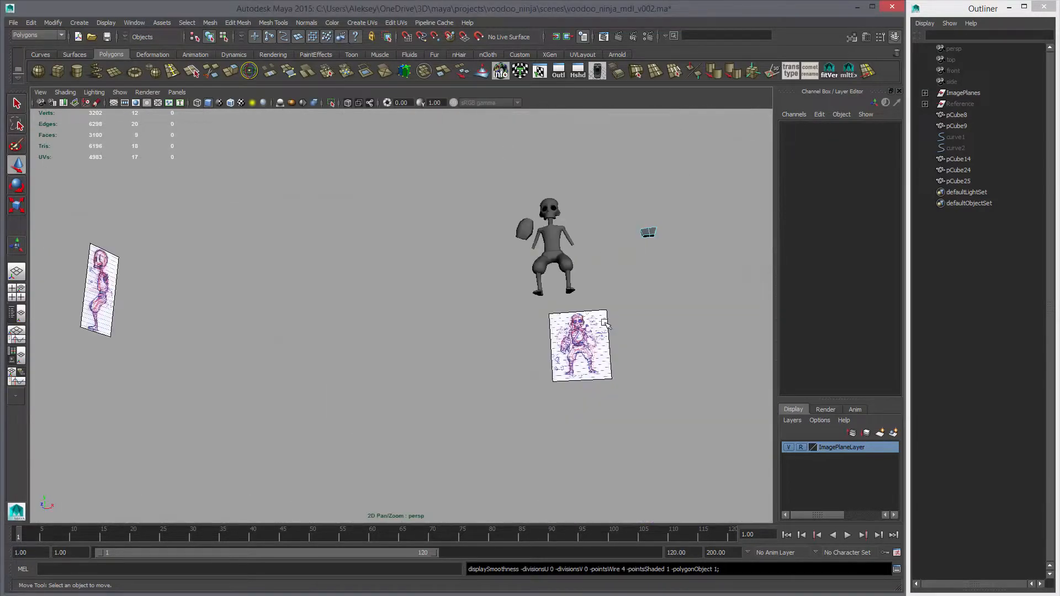
left_click_drag(317, 487, 341, 509)
key("f")
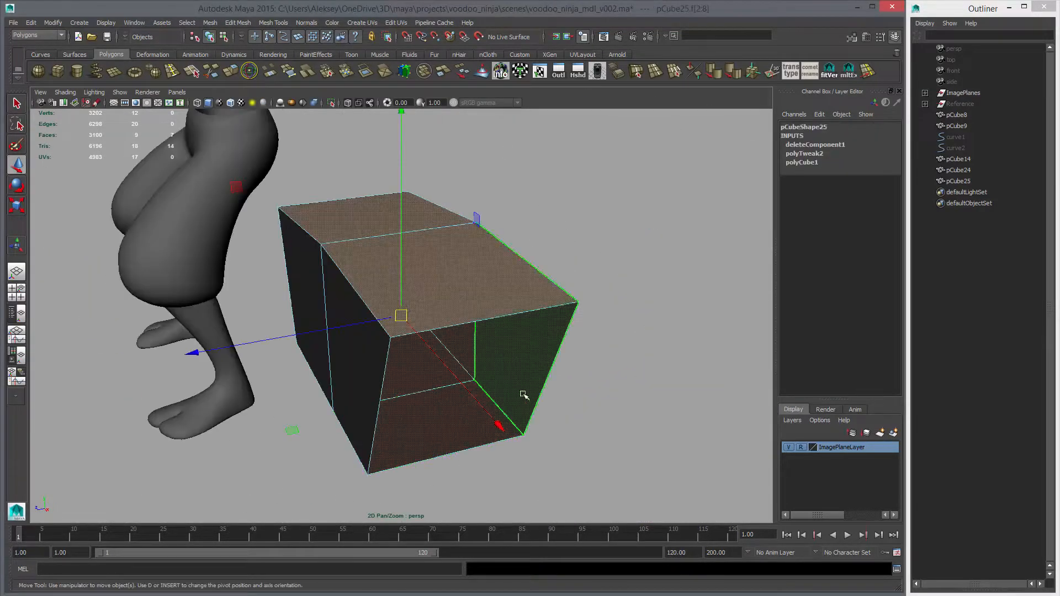
left_click_drag(419, 395, 504, 418, "alt")
scroll(488, 334, "down", 1)
right_click_drag(489, 334, 489, 298)
left_click_drag(489, 343, 348, 317, "alt")
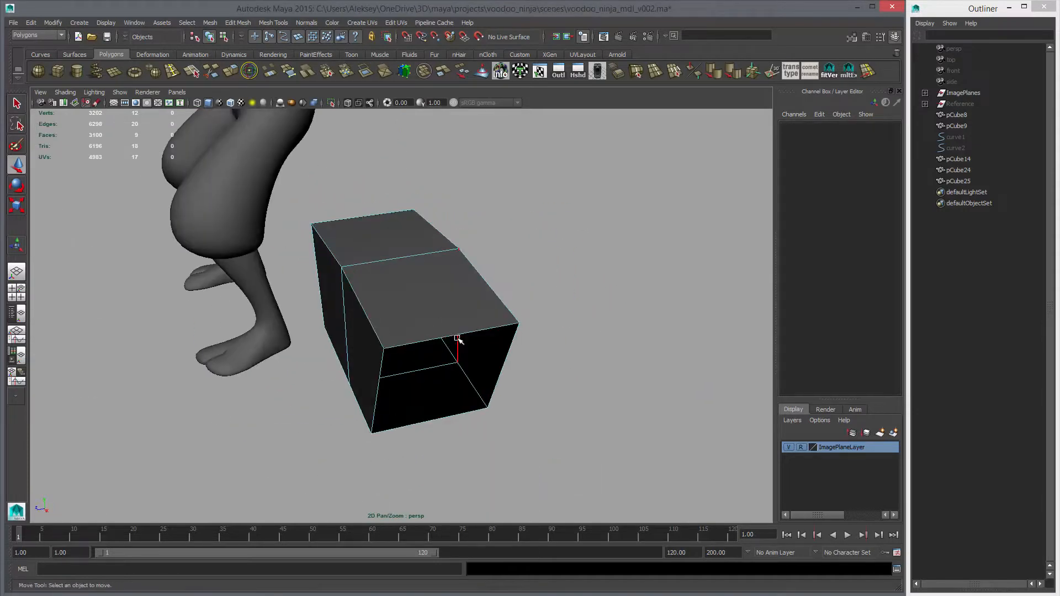
left_click(455, 334)
double_click(496, 326)
key("r")
left_click_drag(519, 385, 491, 362, "alt")
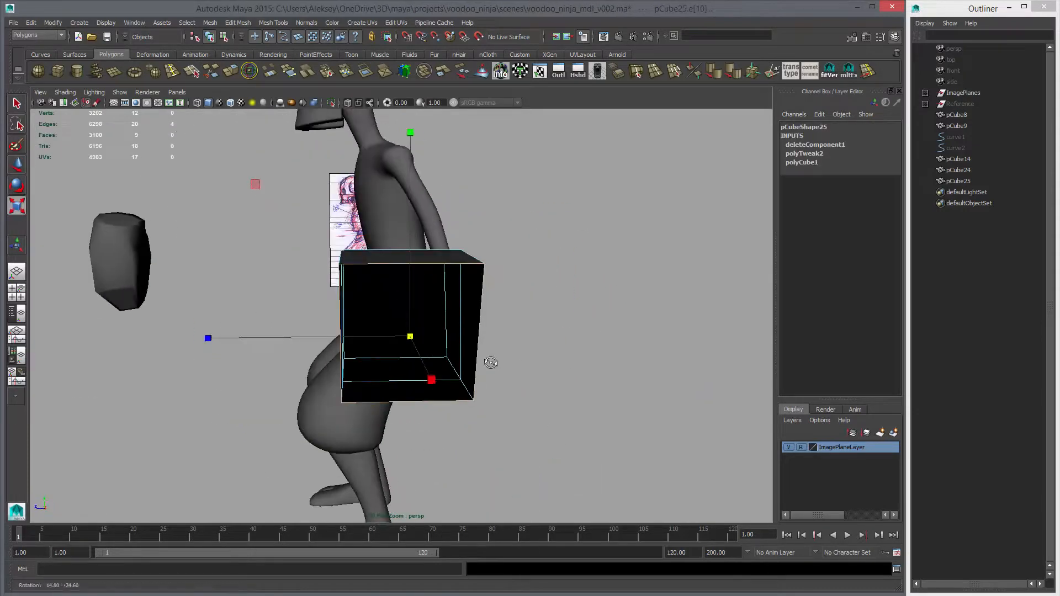
left_click_drag(207, 338, 182, 336)
Widen the finger's middle edge loop along Z and scale the fingertip face uniformly to about 0.93.
left_click_drag(298, 342, 461, 366, "alt")
left_click(404, 327)
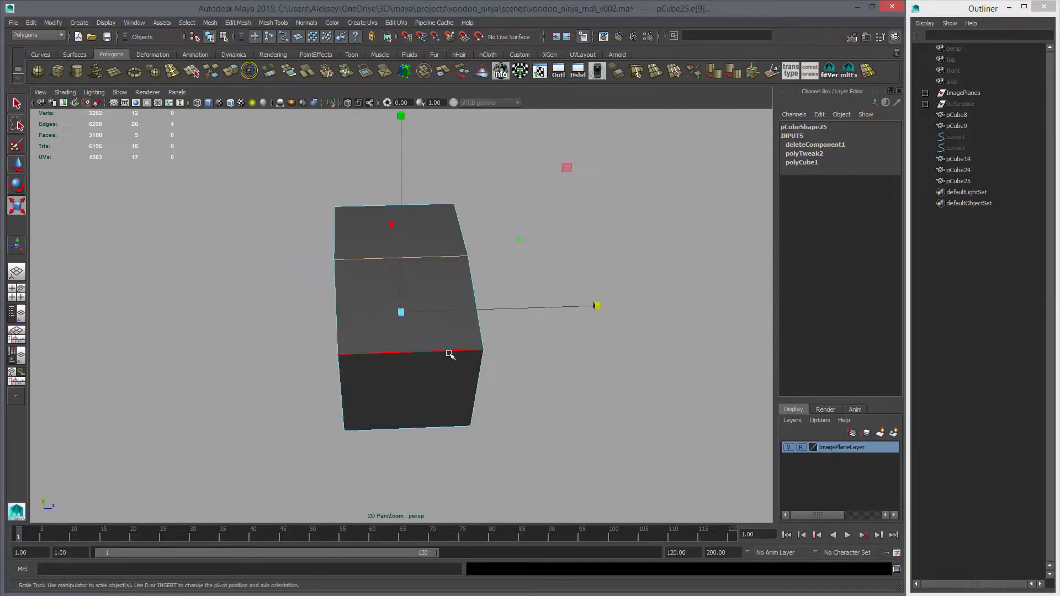
right_click_drag(437, 376, 438, 400)
left_click(438, 392)
left_click(409, 392)
middle_click_drag(527, 398, 514, 403)
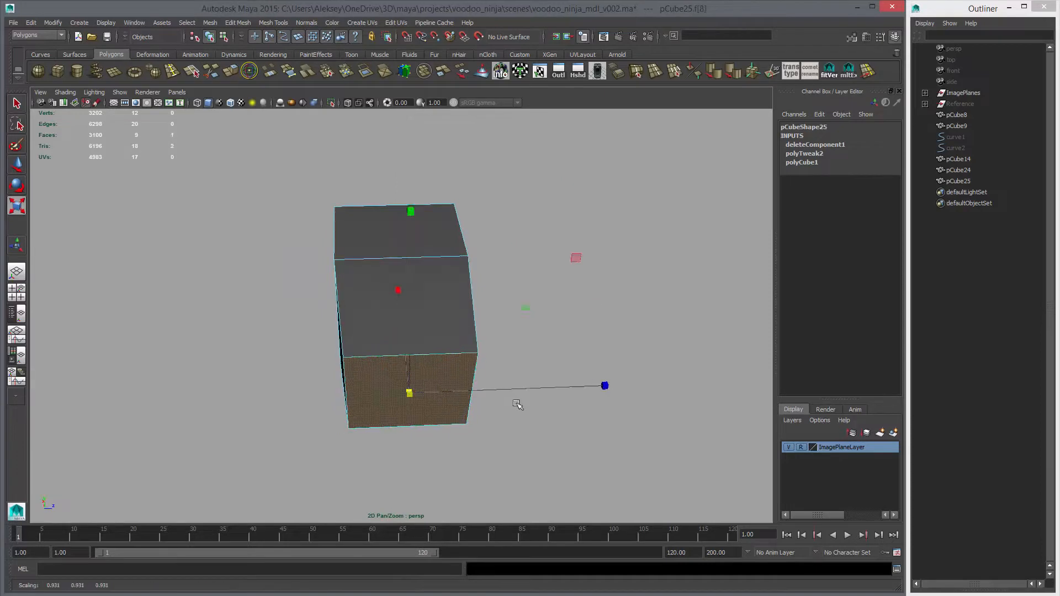
Narrow the finger's two underside faces across its width and check the shape in smoothed preview.
left_click_drag(517, 404, 436, 353, "alt")
left_click(435, 353, "shift")
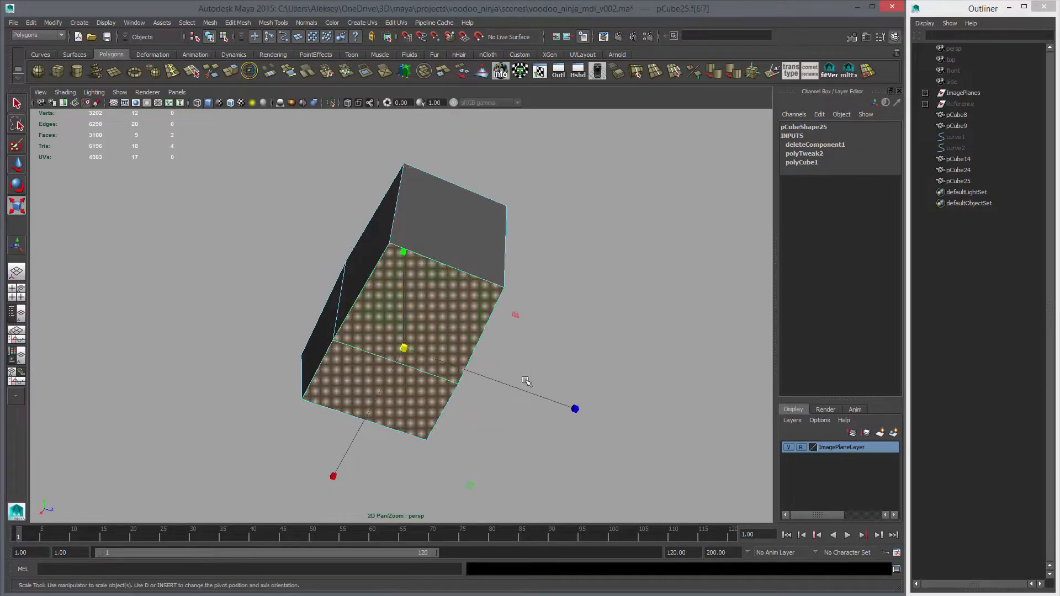
left_click_drag(571, 410, 572, 409)
left_click_drag(528, 336, 645, 355, "alt")
key("3")
key("1")
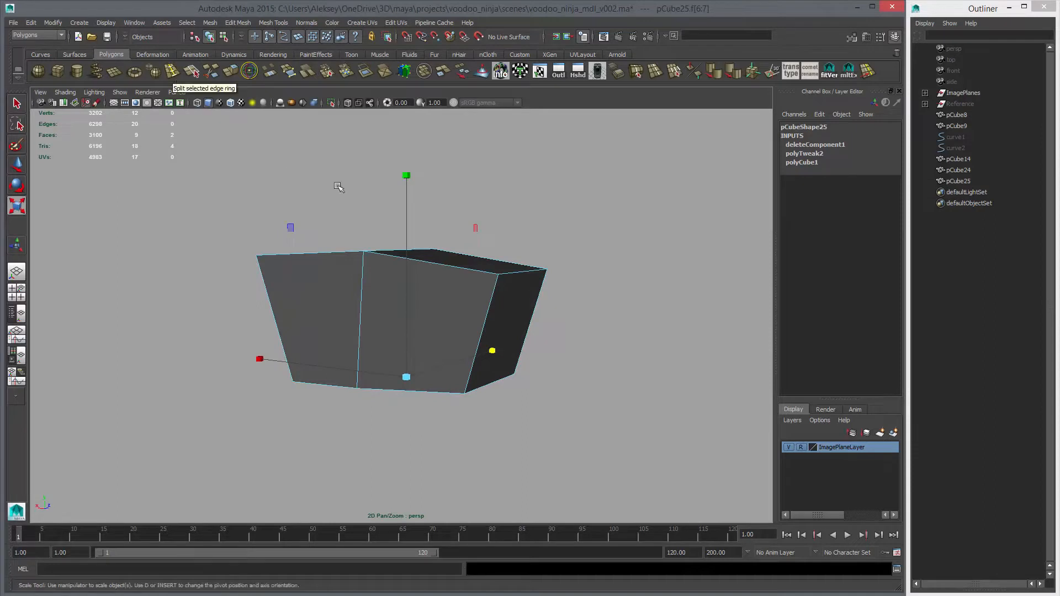
Apply a mesh Smooth to the whole finger object.
left_click_drag(338, 187, 309, 200, "alt")
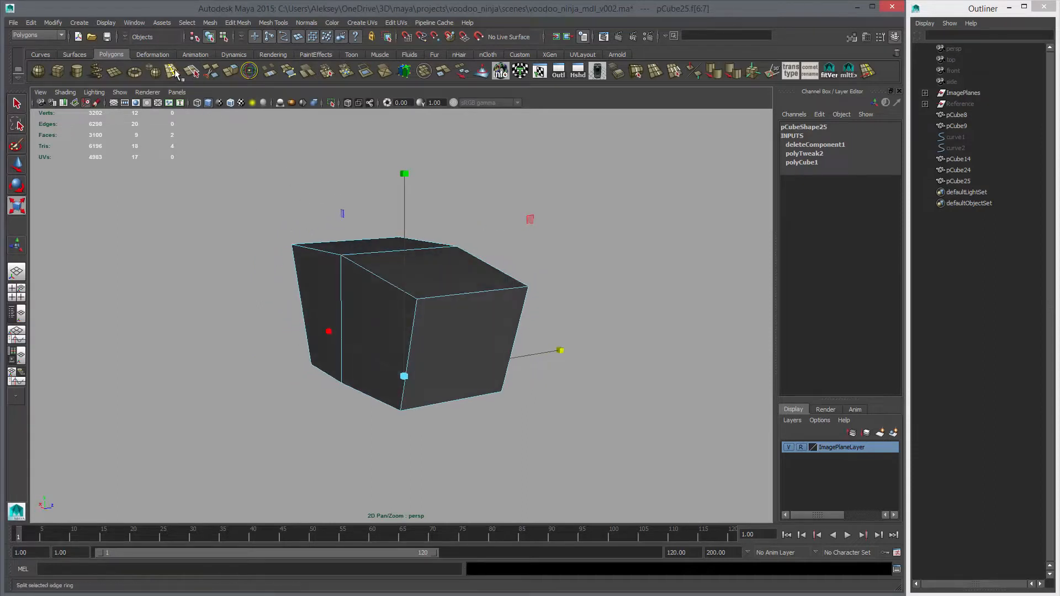
right_click_drag(427, 289, 392, 257)
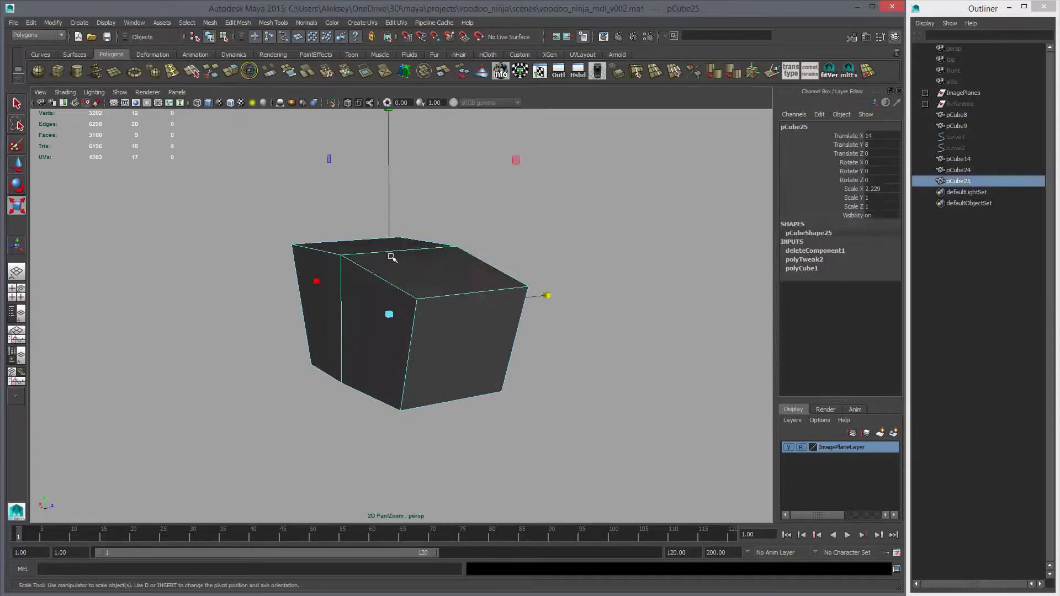
left_click(154, 73)
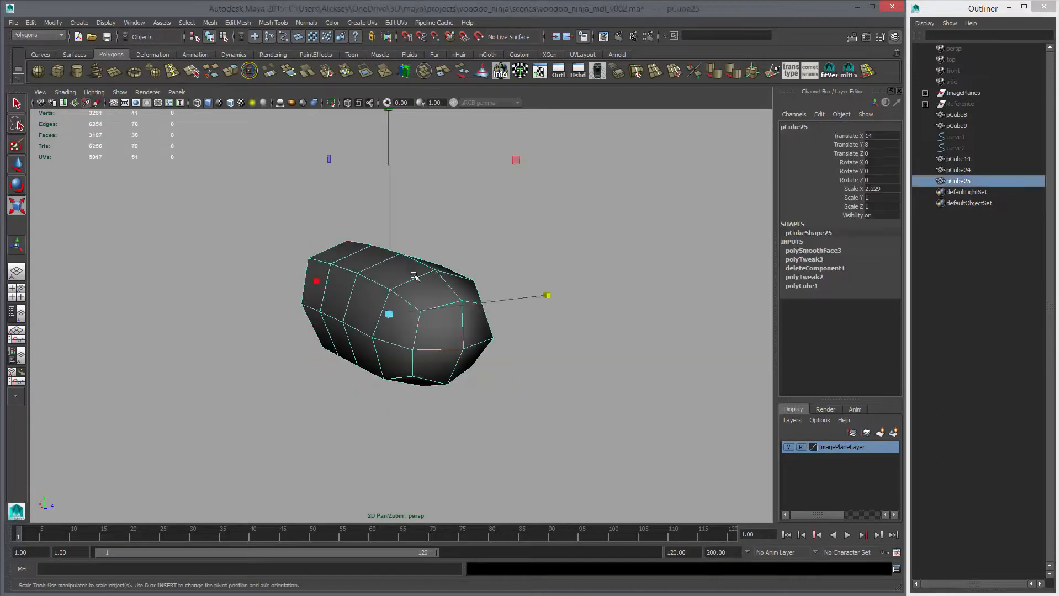
Offset the two lengthwise edge rows along the finger's upper corners along their local Z with Transform Component.
right_click_drag(365, 280, 368, 251)
double_click(370, 280)
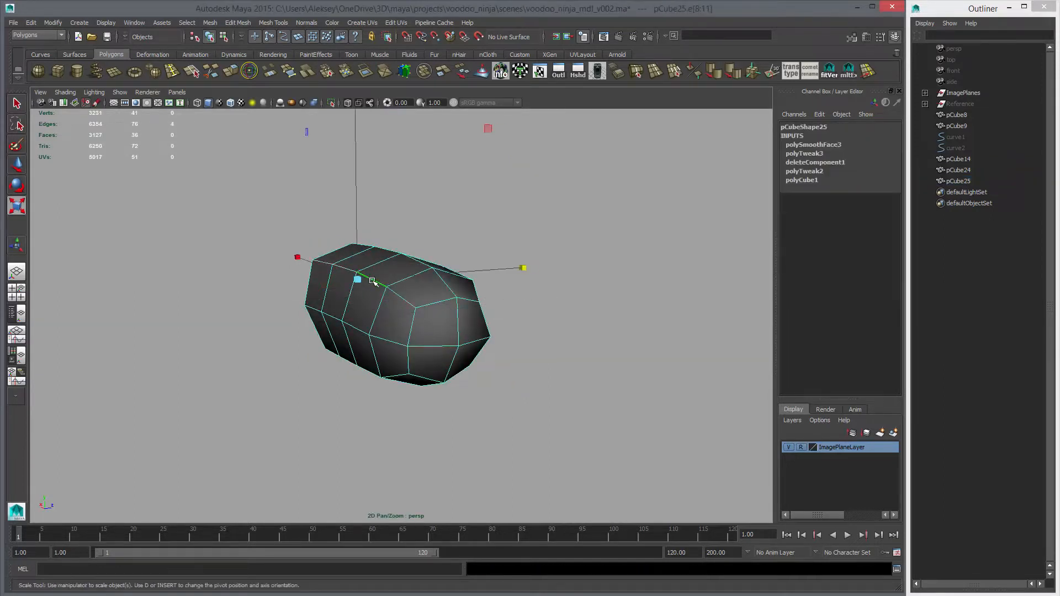
left_click_drag(485, 321, 434, 256, "alt")
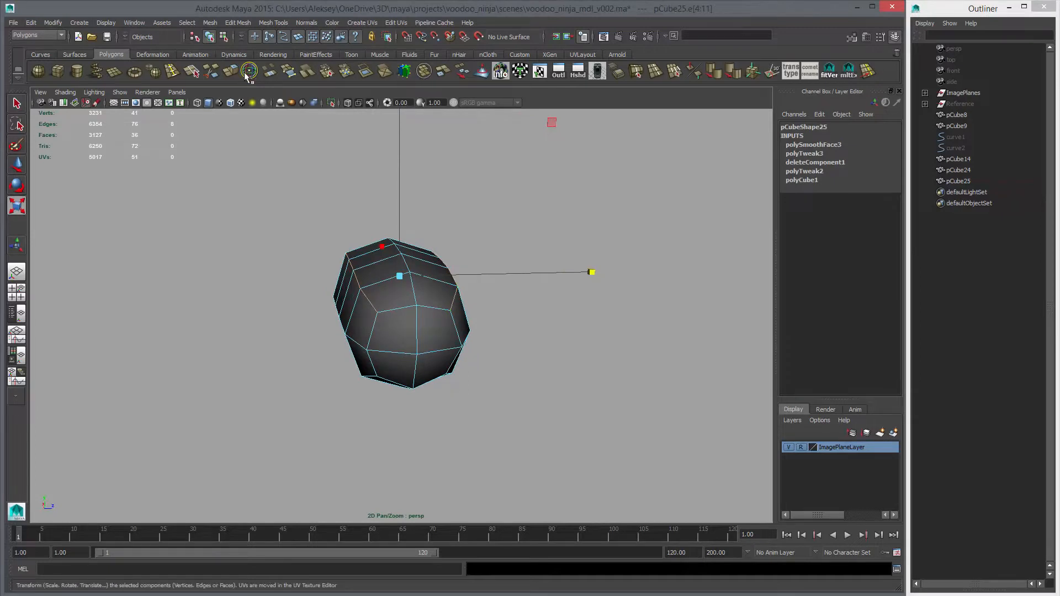
left_click(237, 23)
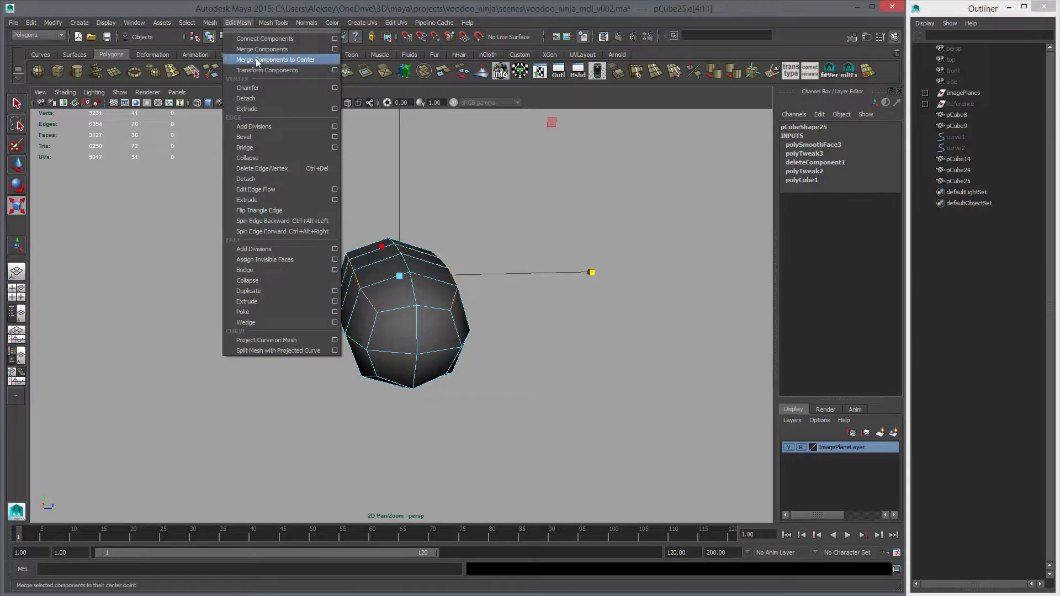
left_click(245, 24)
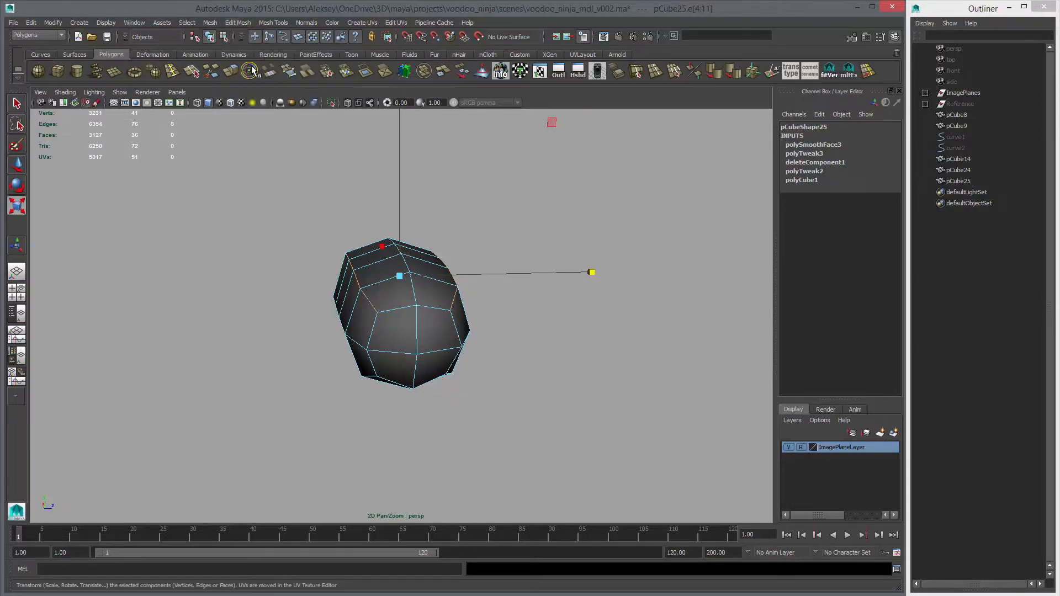
left_click(249, 70)
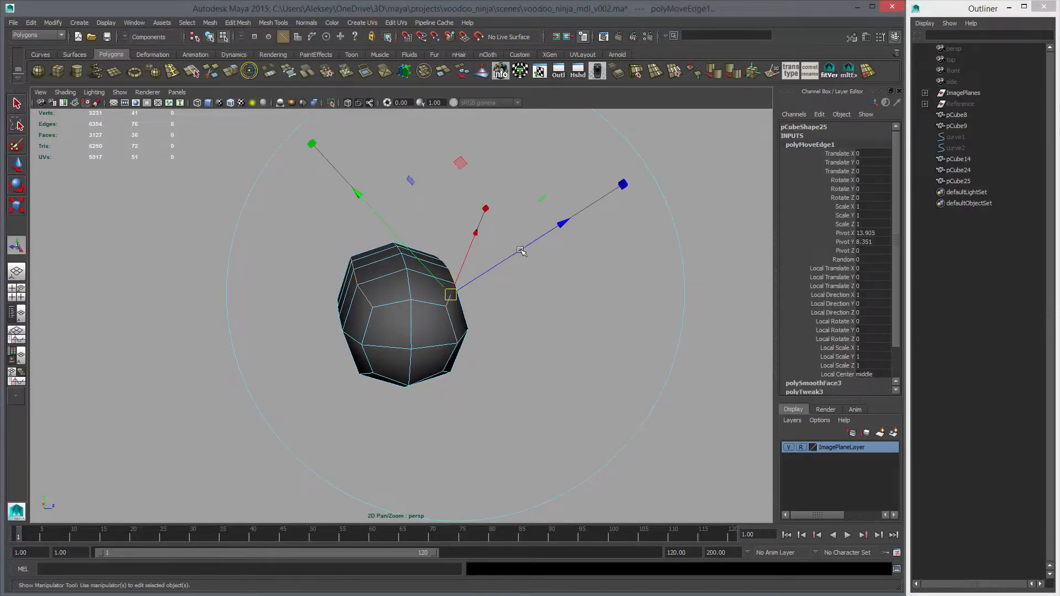
left_click_drag(520, 251, 555, 348)
Inspect the smoothed finger from several angles, and return it to an unsmoothed whole-object selection in the four-view layout.
key("3")
left_click(574, 351)
left_click_drag(478, 367, 575, 379, "alt")
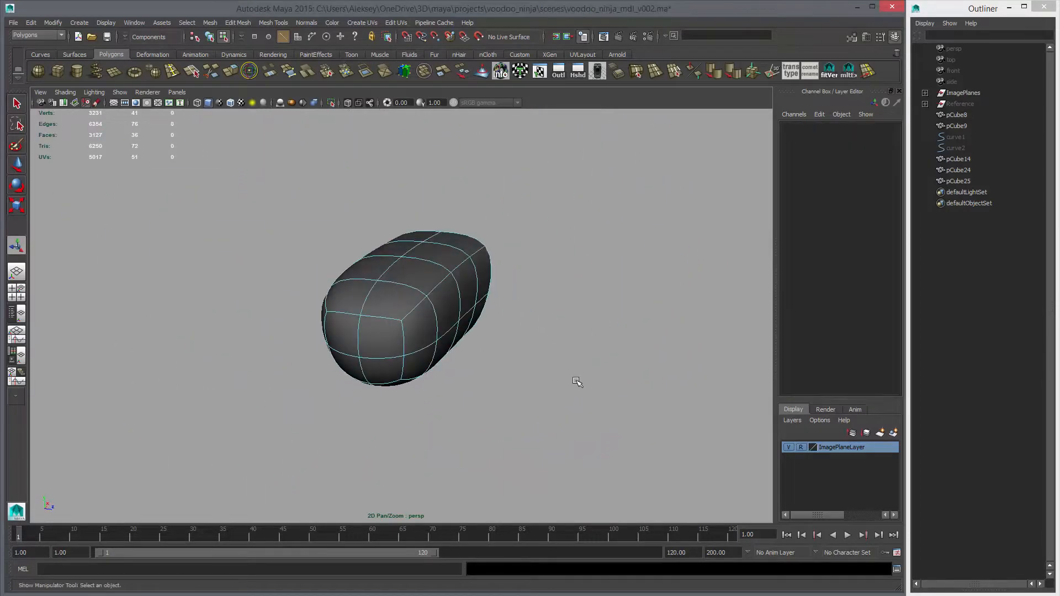
right_click_drag(437, 337, 474, 313)
left_click_drag(634, 347, 405, 309, "alt")
left_click(405, 310)
key("1")
key("space")
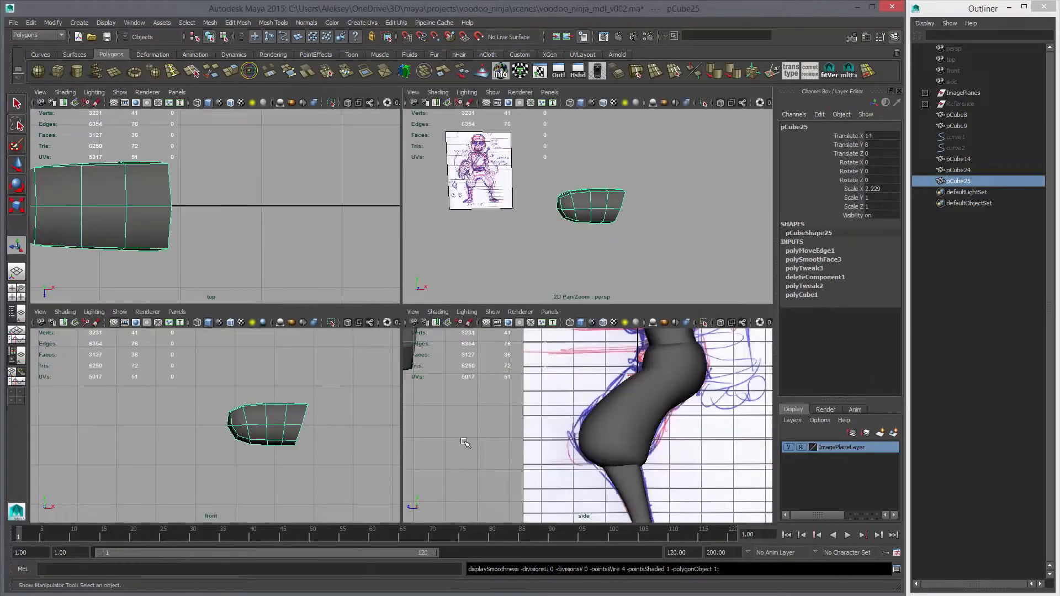
Raise the underside vertices at the middle of the finger's length in the front view.
key("space")
key("w")
scroll(366, 366, "up", 3)
right_click_drag(501, 308, 449, 305)
left_click_drag(403, 296, 449, 332)
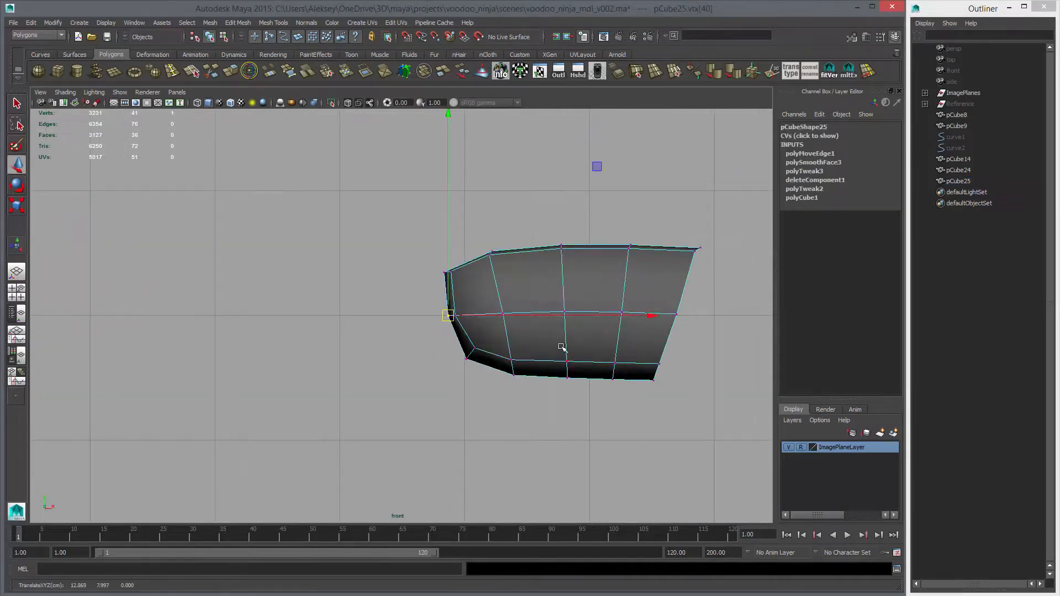
left_click_drag(562, 347, 587, 397)
middle_click_drag(587, 398, 585, 386)
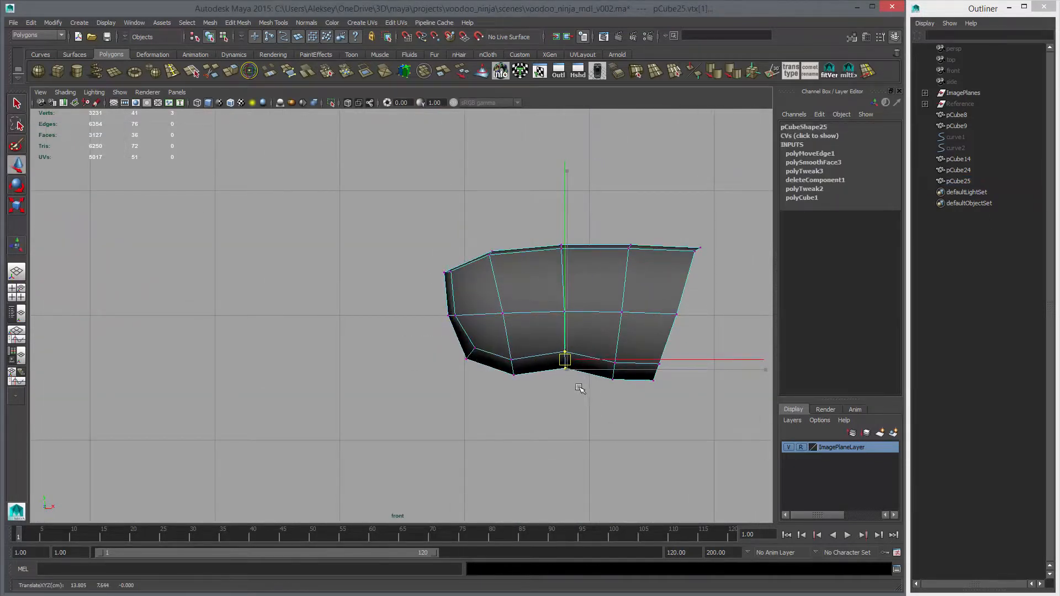
Adjust the underside vertices between the raised middle and the fingertip to even out the lower contour.
left_click_drag(494, 378, 495, 380)
middle_click_drag(493, 333, 495, 336)
left_click_drag(495, 336, 531, 399)
middle_click_drag(531, 399, 531, 395)
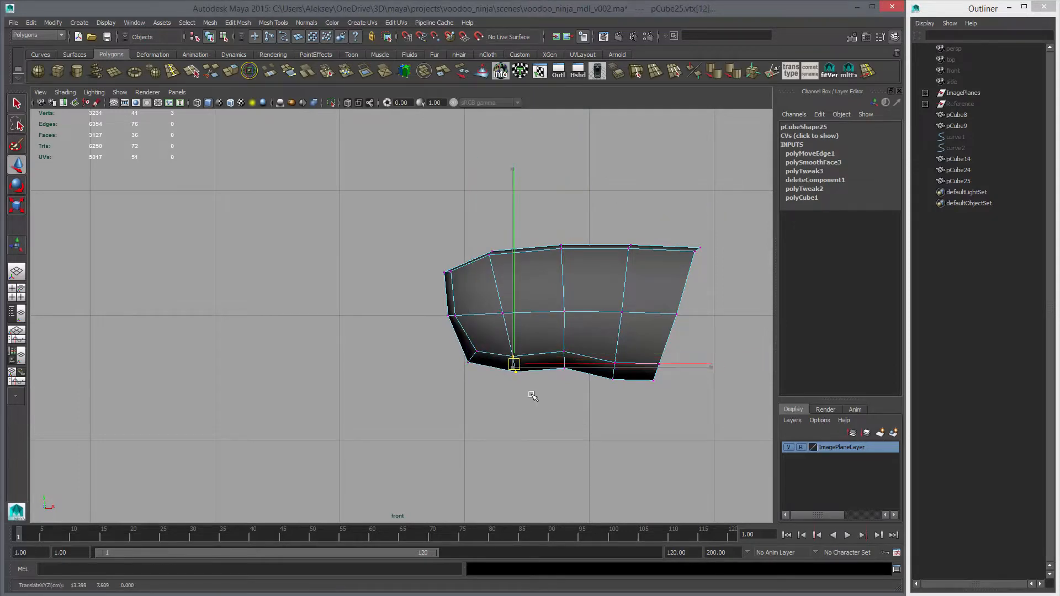
left_click_drag(491, 359, 495, 369)
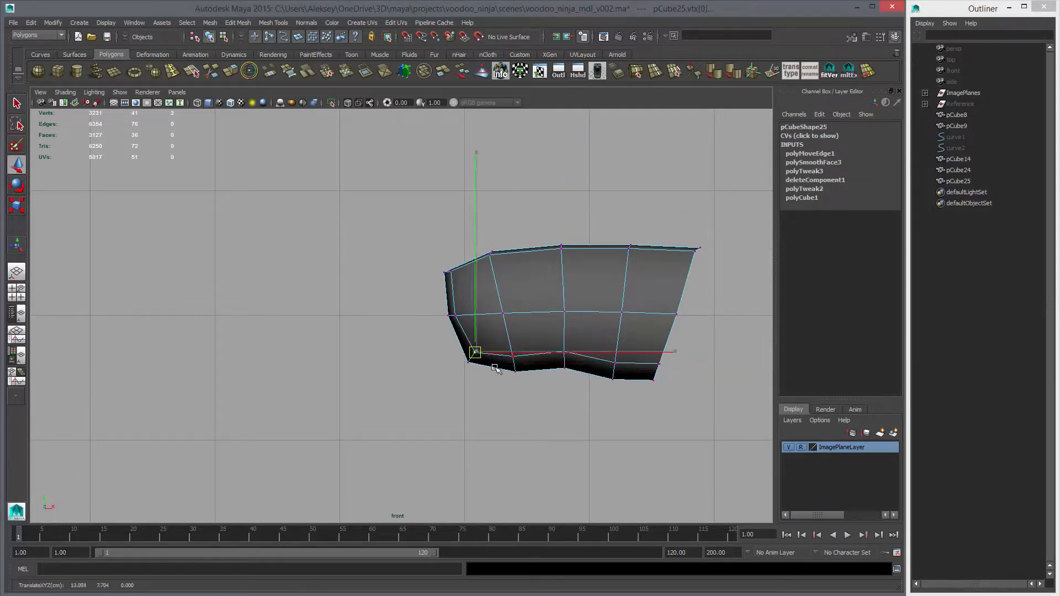
Inspect the finger in smoothed preview from several sides, then its unsmoothed cage from above and in perspective.
key("space")
key("space")
key("3")
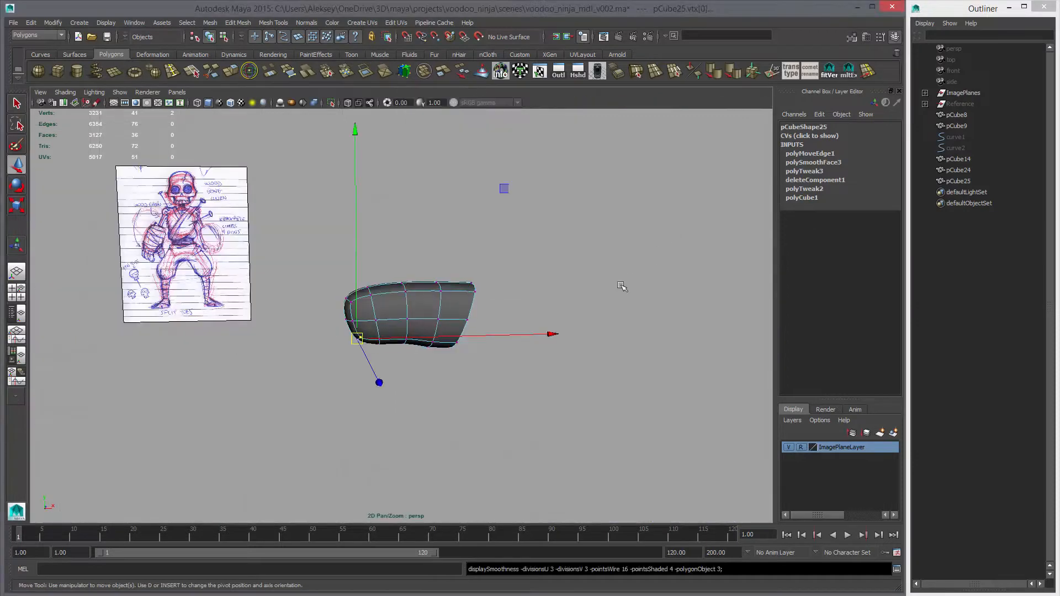
left_click(465, 389)
mouse_move(465, 388)
left_mouse_down("alt")
mouse_move(461, 407)
mouse_move(480, 386)
left_mouse_up("alt")
right_click_drag(480, 386, 566, 424, "alt")
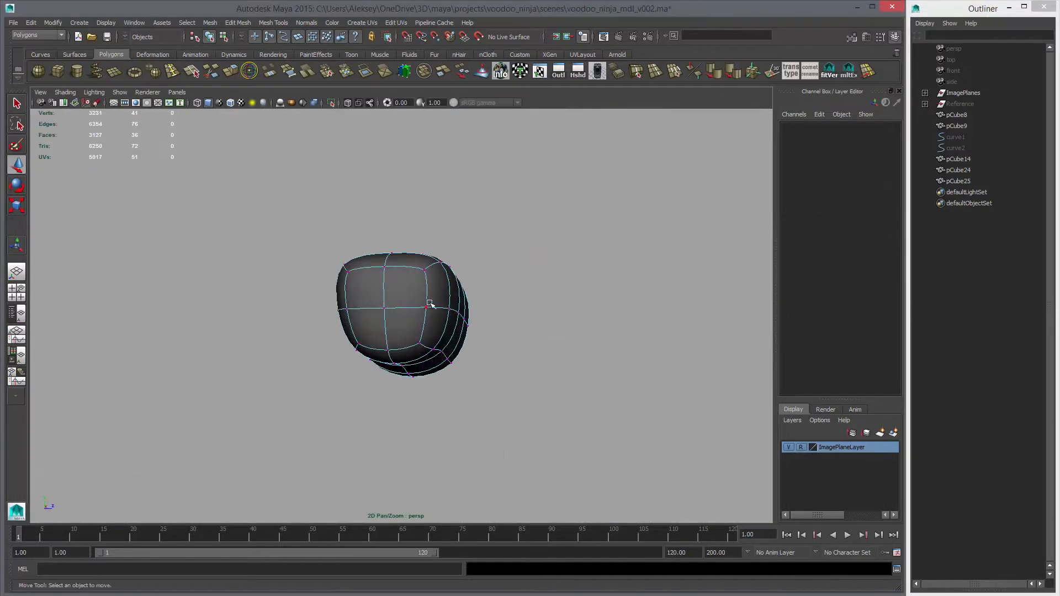
right_click_drag(430, 303, 464, 291)
left_click_drag(509, 312, 534, 347, "alt")
left_click(447, 323)
left_click_drag(450, 325, 482, 350, "alt")
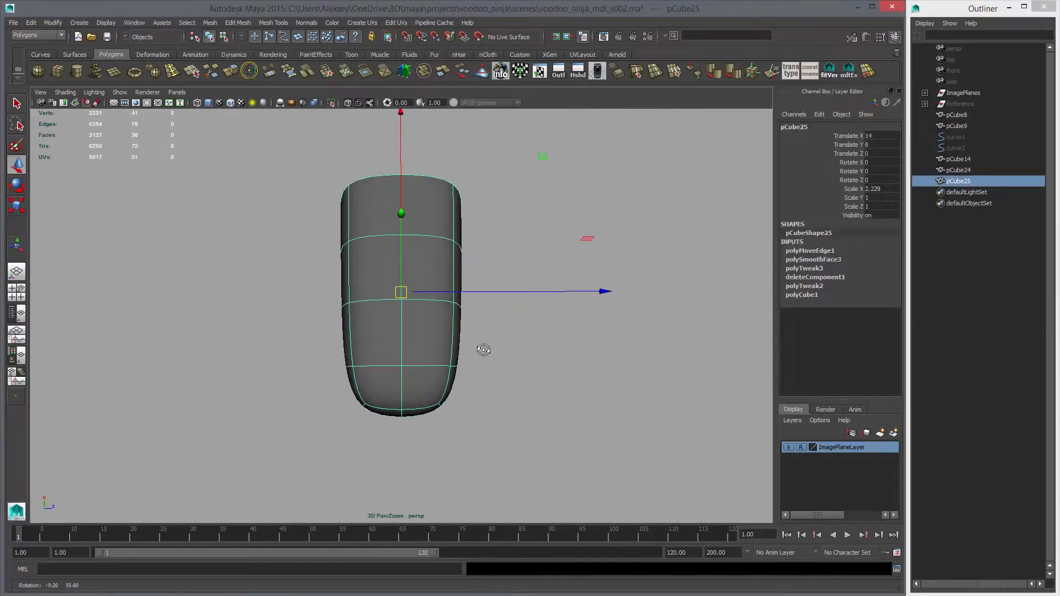
key("1")
key("space")
key("space")
key("f")
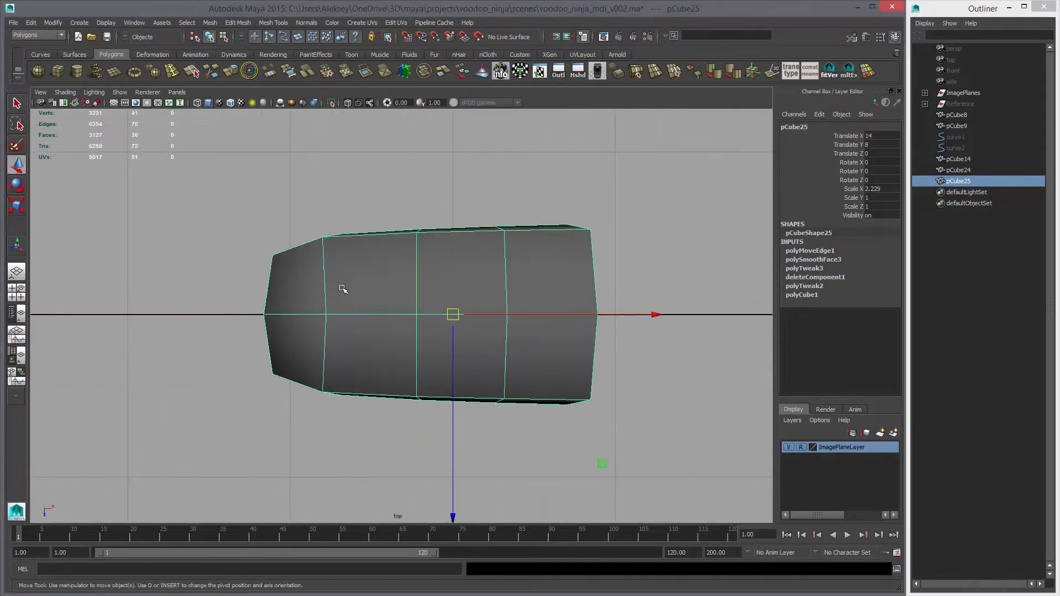
key("space")
key("space")
left_click_drag(568, 319, 469, 260, "alt")
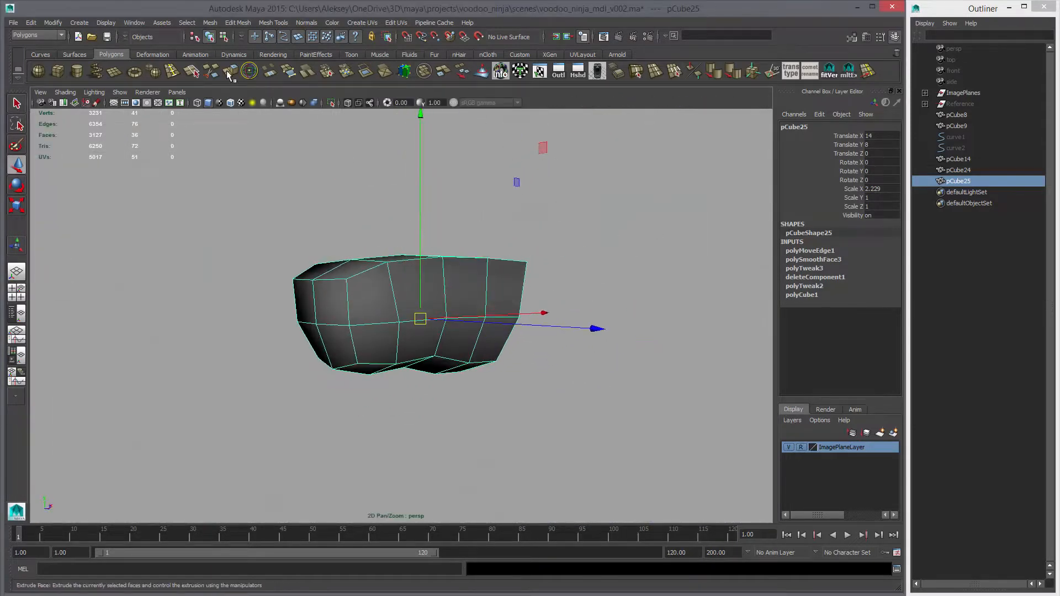
Insert an edge loop around the finger just below its upper edges, with position kept at Equal distance from edge, and preview it smoothed.
left_click(173, 73)
double_click(15, 241)
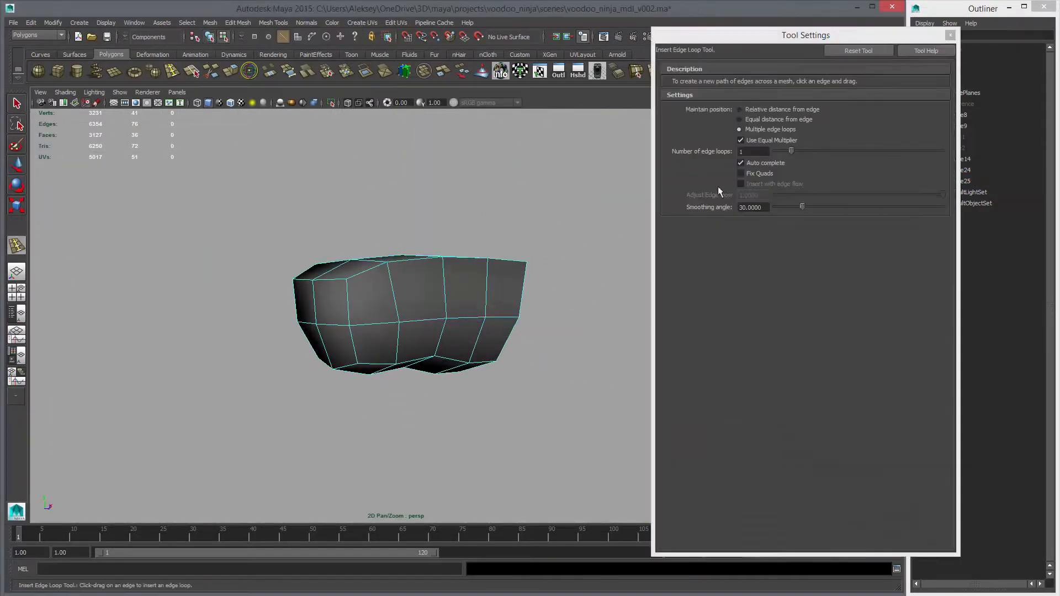
left_click(771, 120)
left_click_drag(574, 290, 450, 298, "alt")
left_click(413, 269)
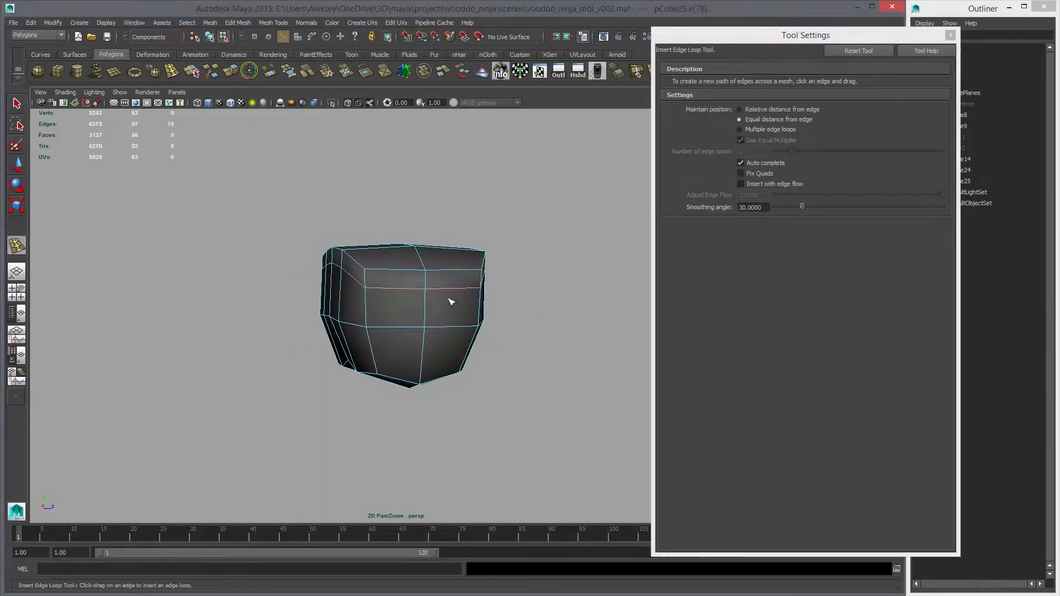
right_click_drag(449, 298, 483, 290)
key("w")
key("3")
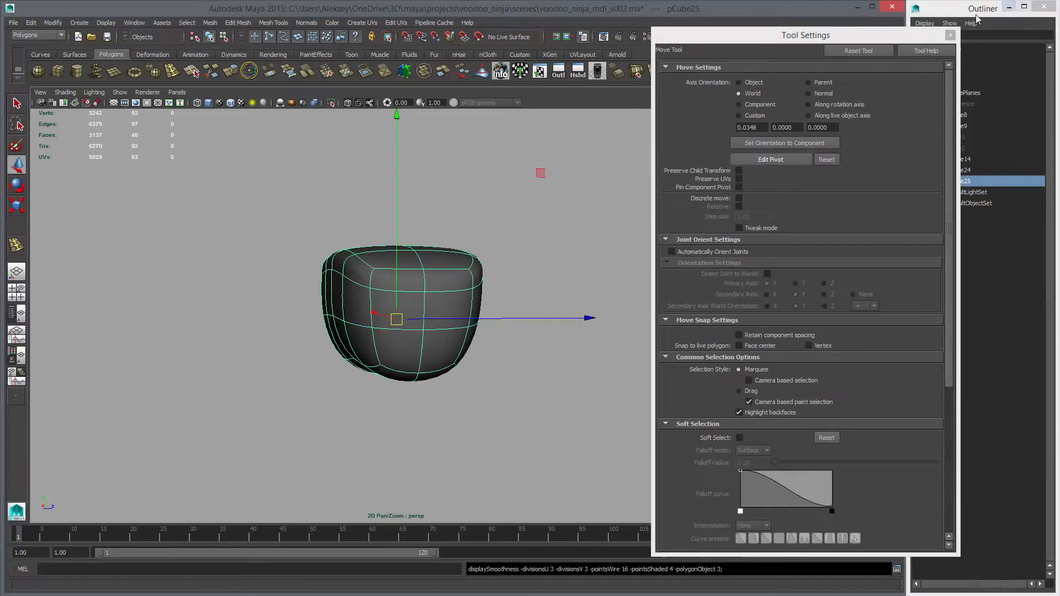
left_click(949, 36)
left_click(604, 277)
Extrude the border edges of the finger's open end and scale them inward to form a rim.
left_click_drag(603, 277, 395, 300, "alt")
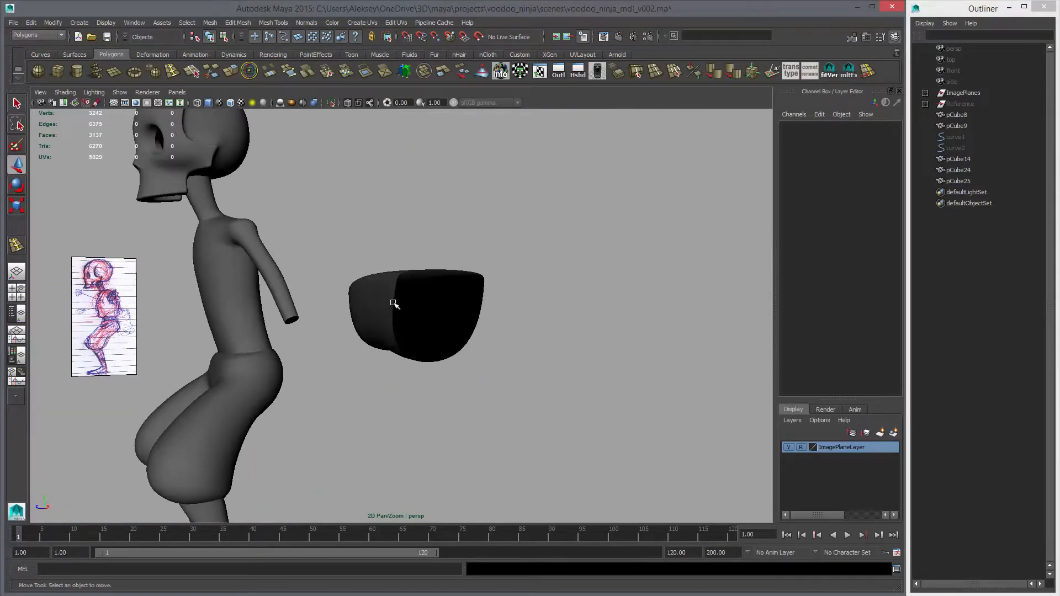
left_click(359, 313)
key("1")
right_click_drag(360, 313, 466, 272, "alt")
right_click_drag(395, 231, 393, 205)
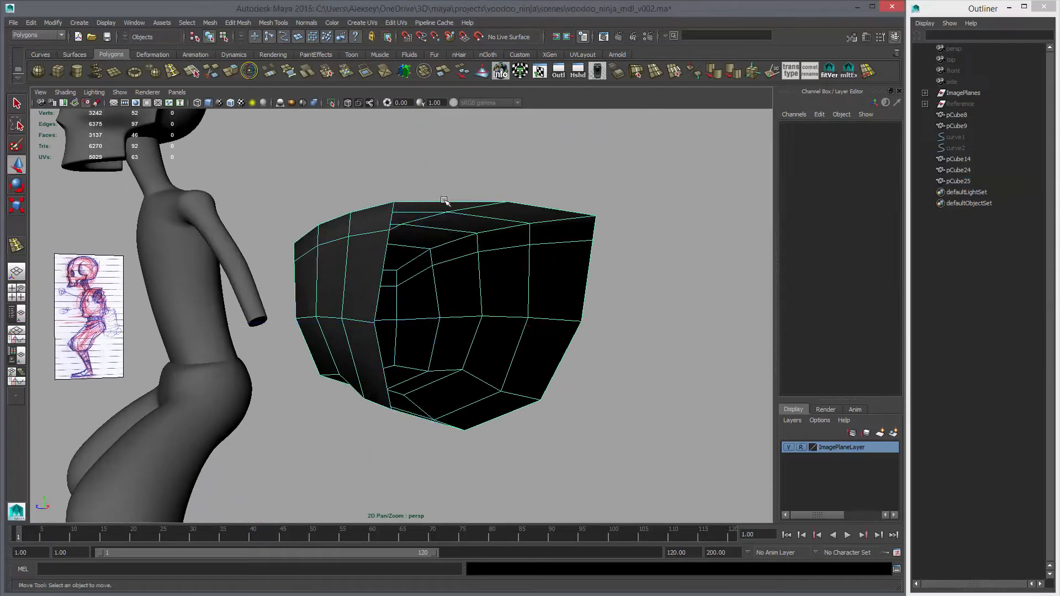
left_click(444, 200)
left_click(234, 68)
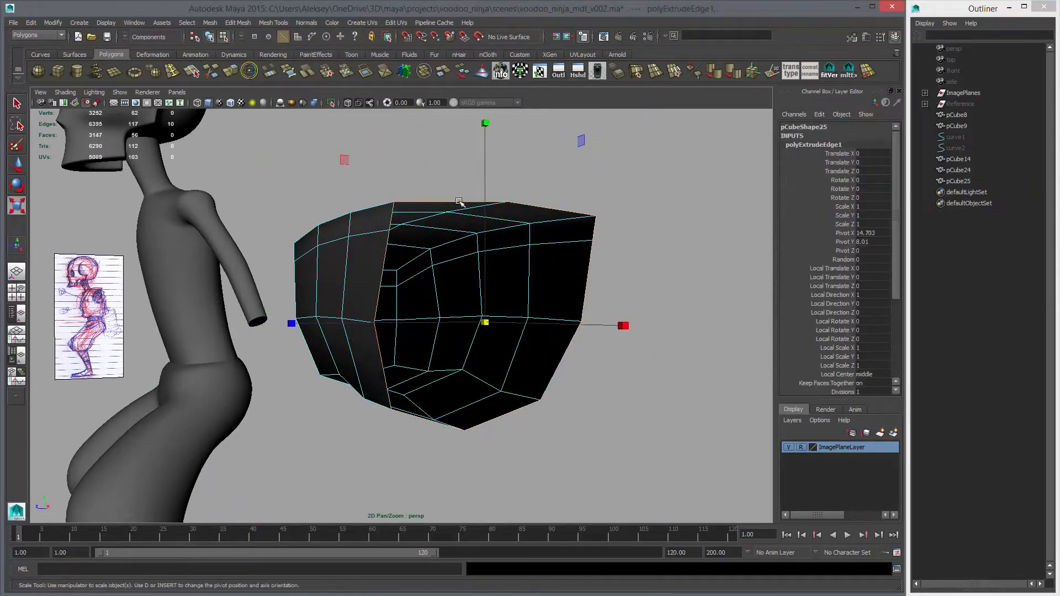
middle_click_drag(634, 232, 593, 247)
left_click_drag(593, 247, 538, 256, "alt")
Scale the two upper corner vertices of the rim's inner border toward the centre of the opening.
right_click(540, 232)
right_click_drag(539, 232, 492, 230)
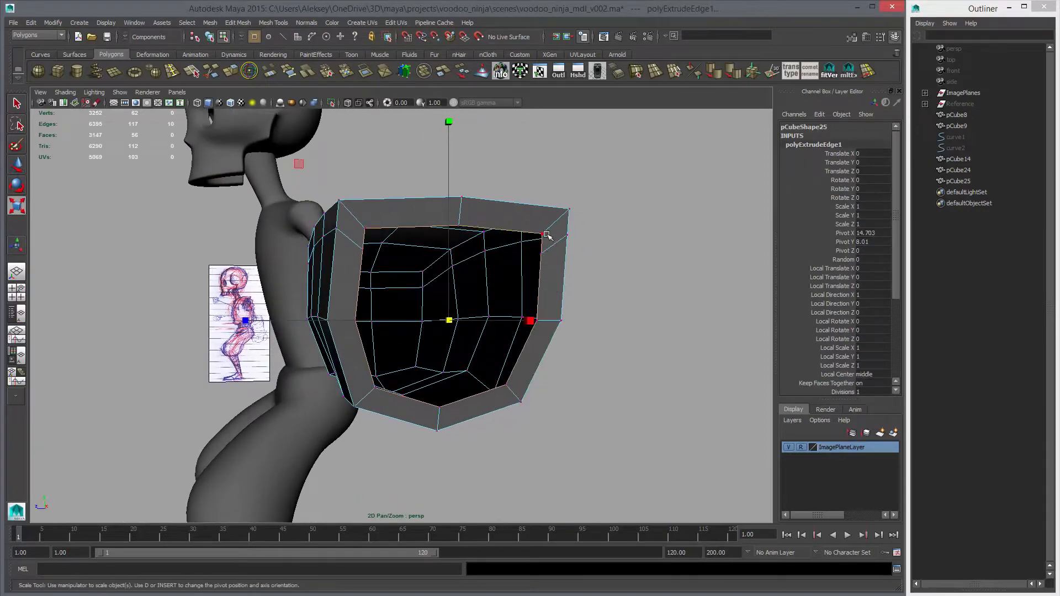
left_click(542, 233)
left_click(363, 229, "shift")
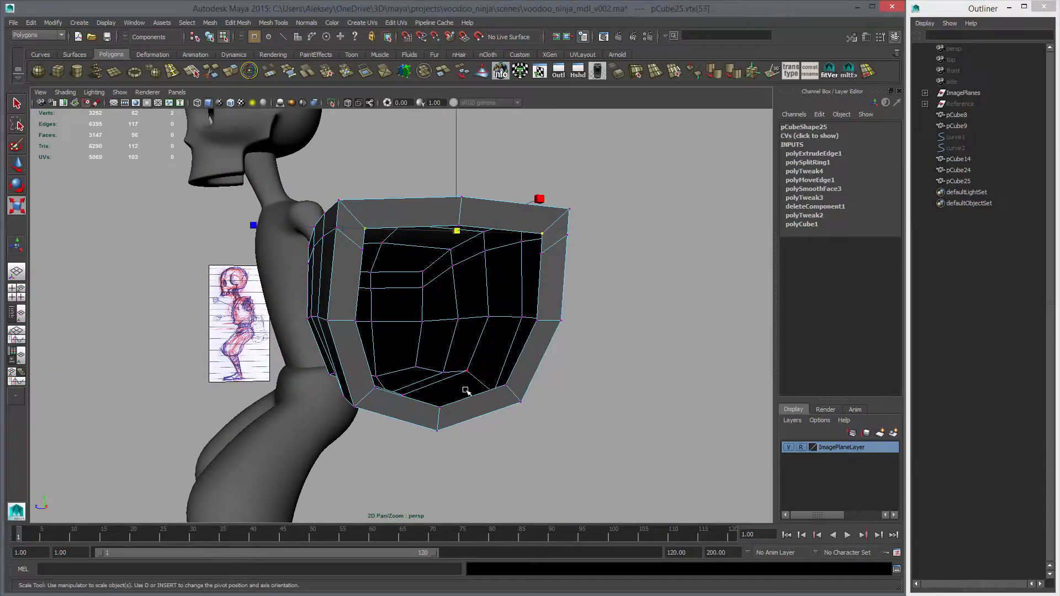
left_click(538, 321)
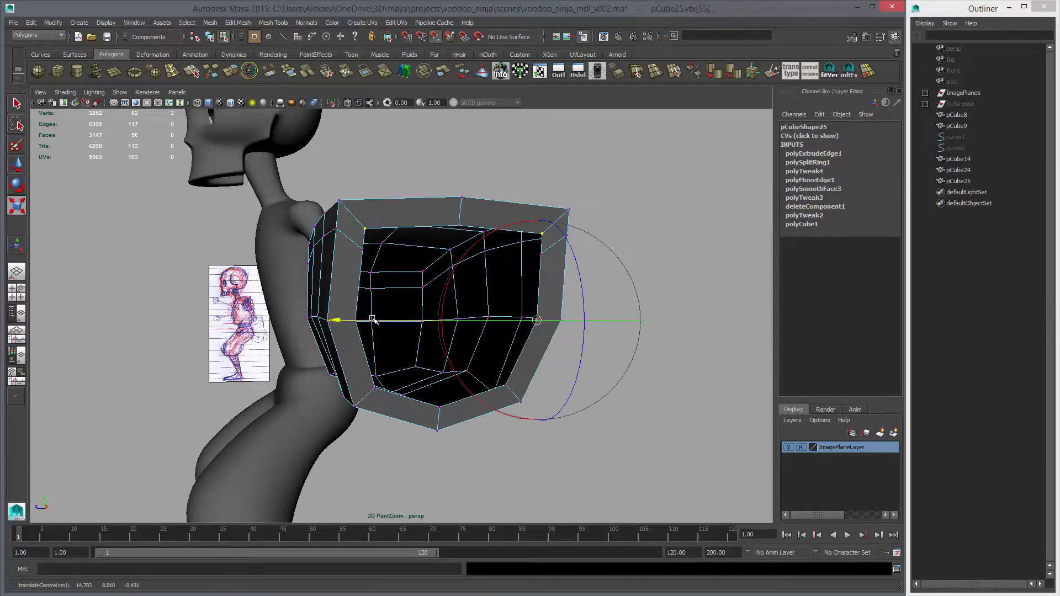
middle_click(458, 224)
key("Insert")
middle_click_drag(649, 309, 637, 312)
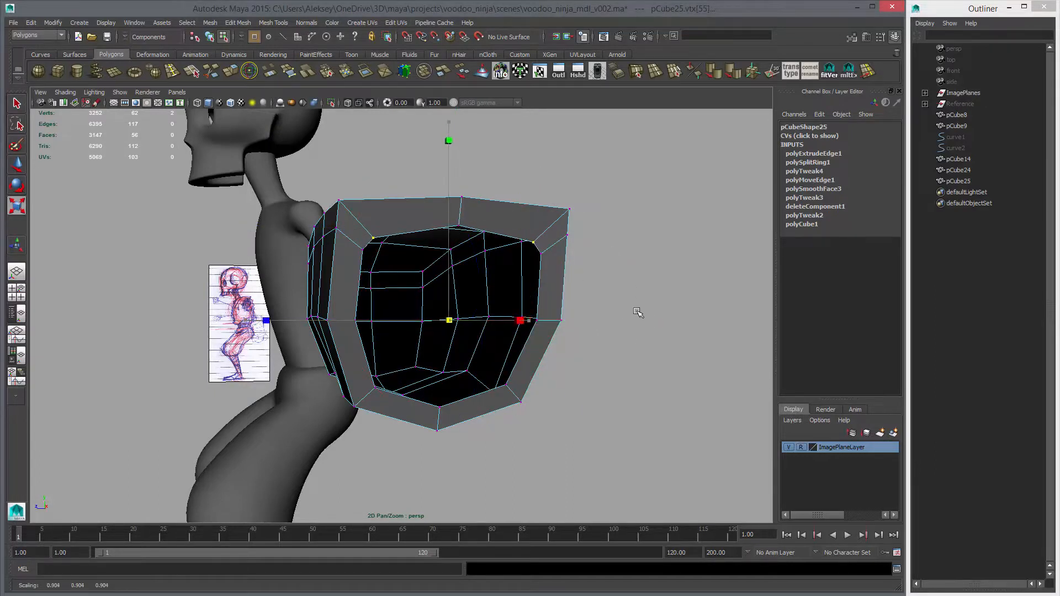
Inspect the finger and its open-end rim in smoothed preview, and return to the unsmoothed mesh.
left_click_drag(639, 313, 578, 332, "alt")
key("F8")
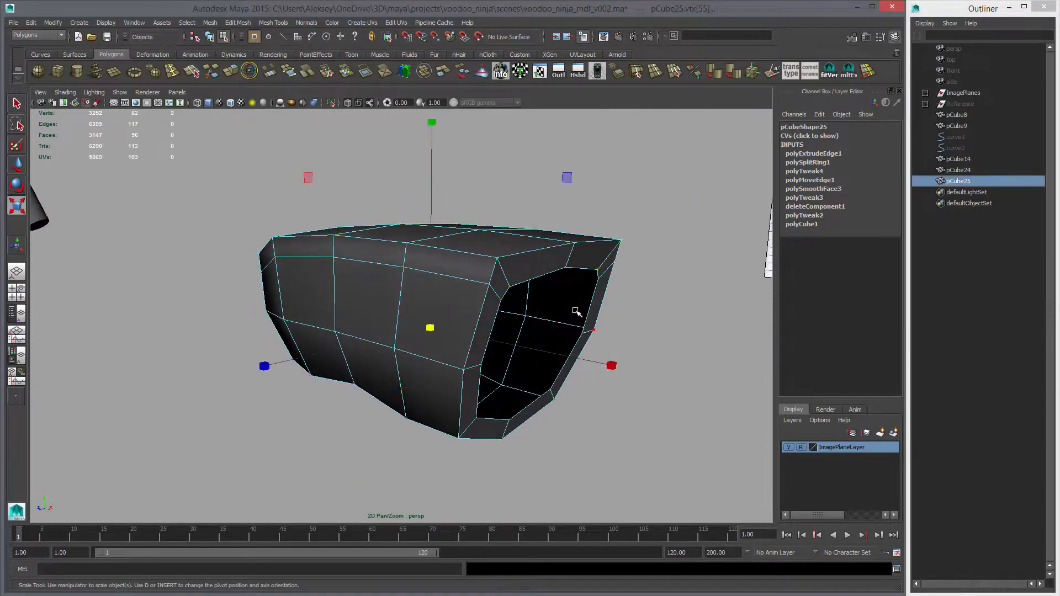
key("3")
left_click(635, 305)
left_click_drag(614, 326, 663, 318, "alt")
right_click_drag(663, 318, 452, 317, "alt")
left_click_drag(452, 317, 383, 320, "alt")
scroll(377, 306, "up", 2)
left_click(377, 306)
key("1")
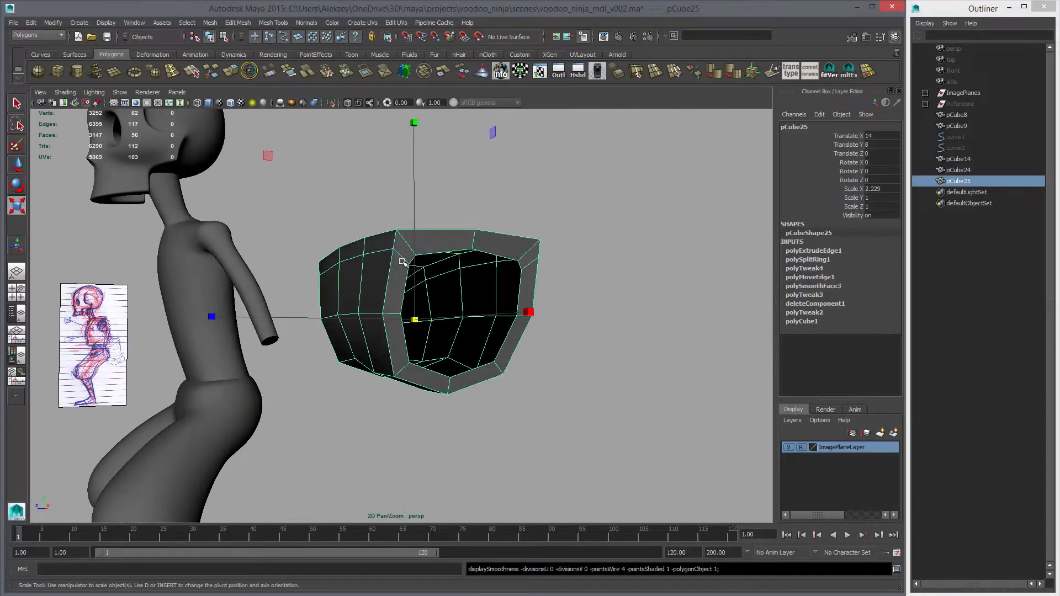
Extrude the rim's inner border edges once more and scale them inward to narrow the opening.
right_click_drag(409, 264, 409, 226)
double_click(447, 250)
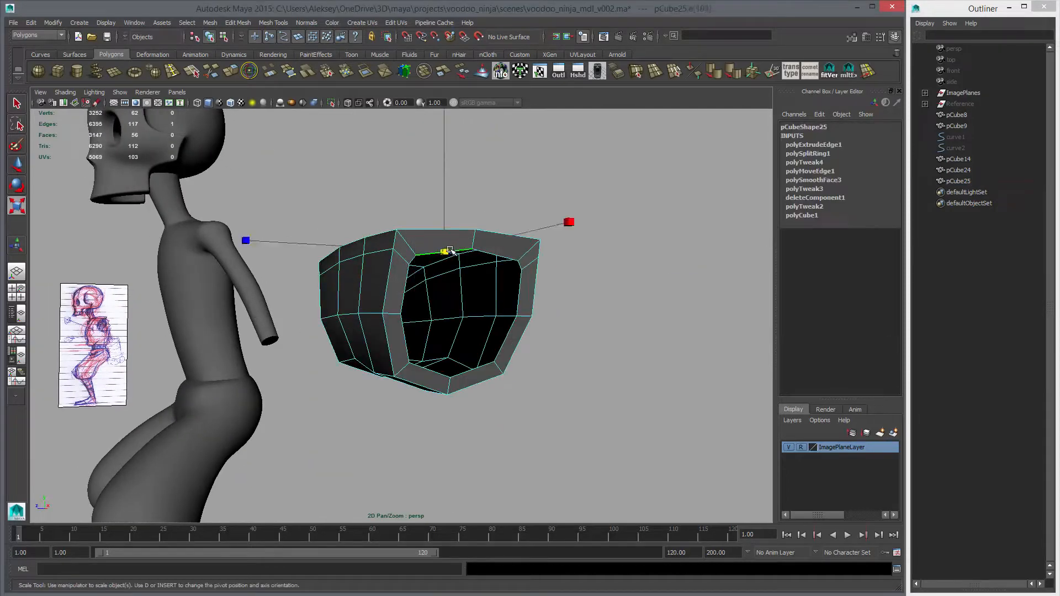
left_click(228, 72)
key("ctrl+z")
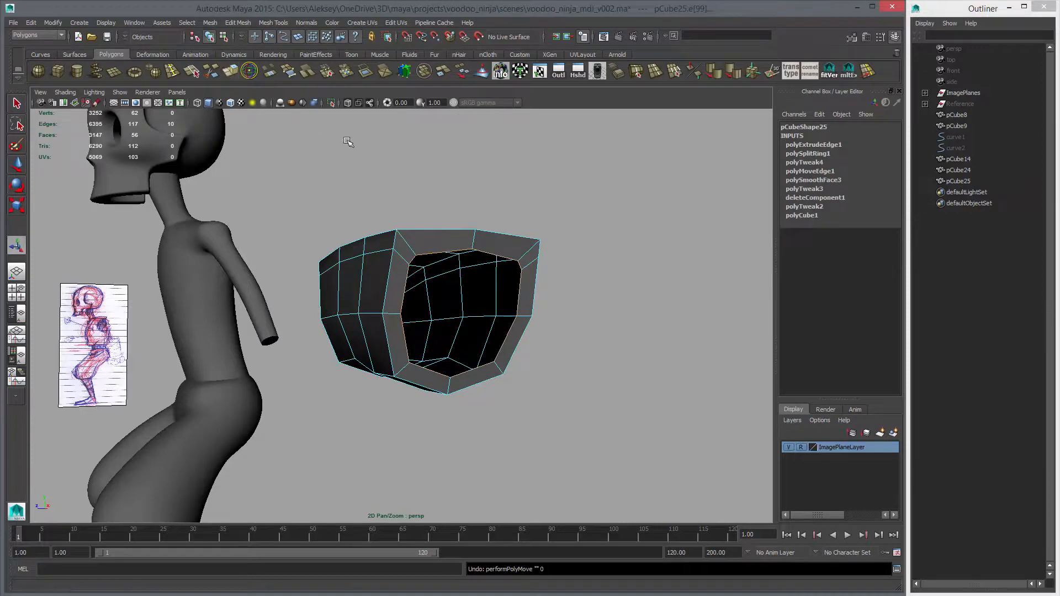
key("ctrl+e")
key("r")
middle_click_drag(646, 267, 608, 265)
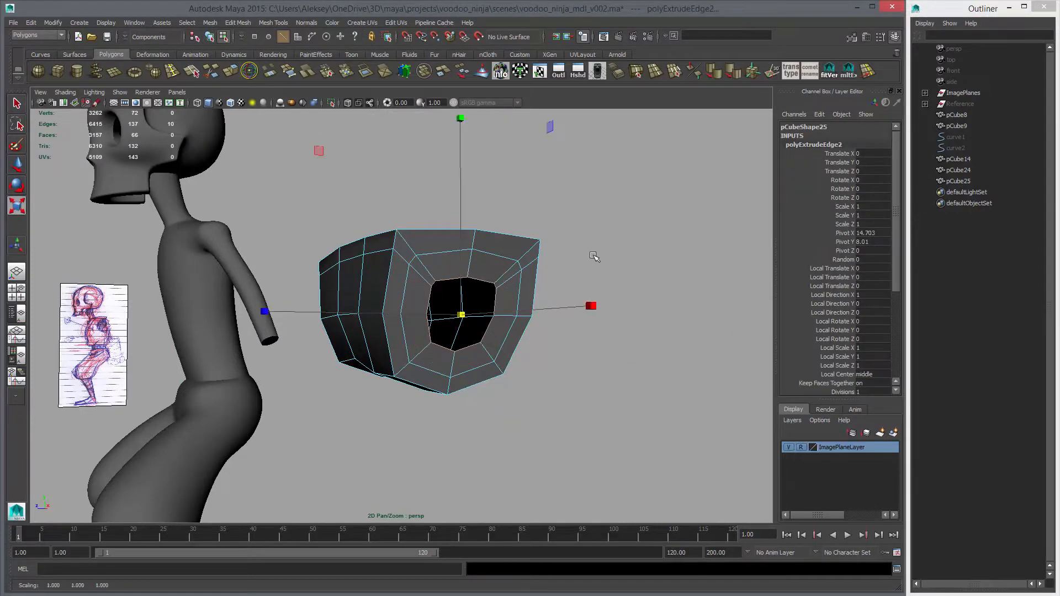
Examine the narrowed opening in smoothed preview and return to the unsmoothed mesh.
key("F8")
key("3")
left_click(584, 251)
left_click_drag(584, 251, 508, 303, "alt")
left_click(508, 257)
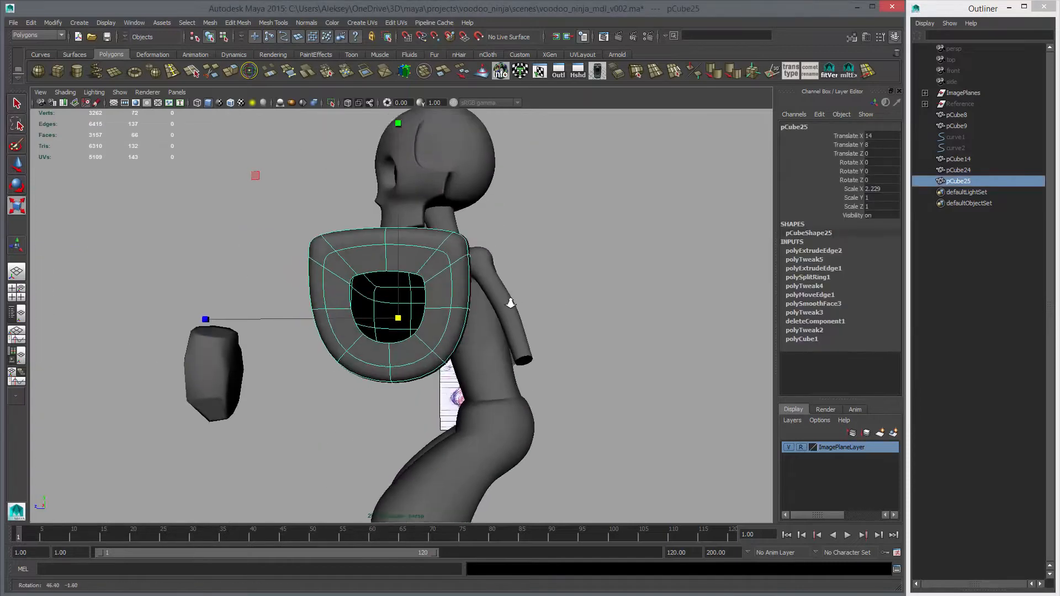
right_click_drag(508, 303, 555, 324, "alt")
key("1")
left_click_drag(556, 326, 549, 284, "alt")
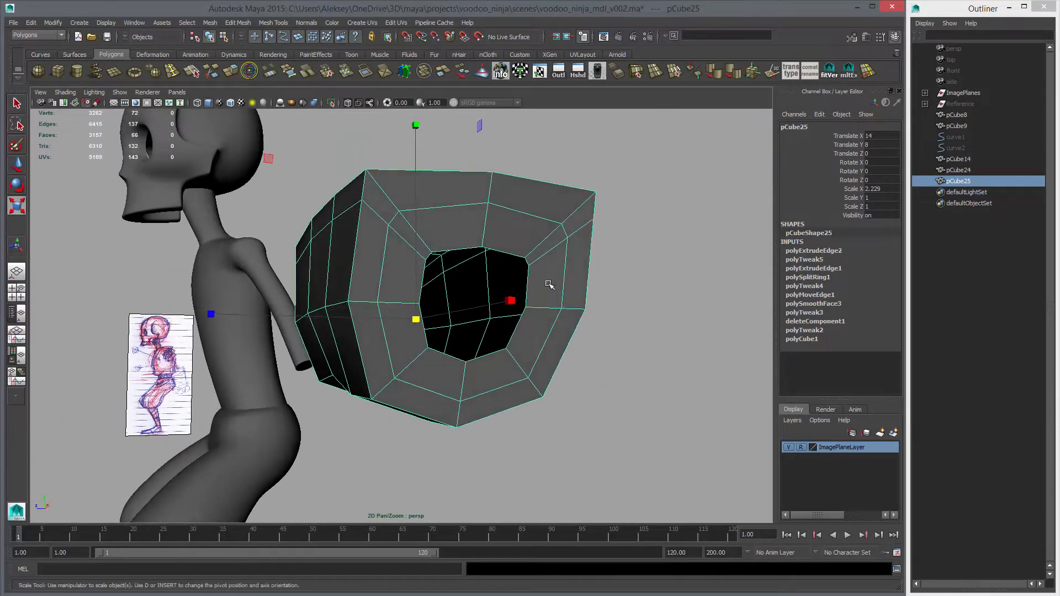
Delete the innermost ring of faces around the finger's opening.
right_click_drag(547, 247, 548, 216)
left_click(500, 250)
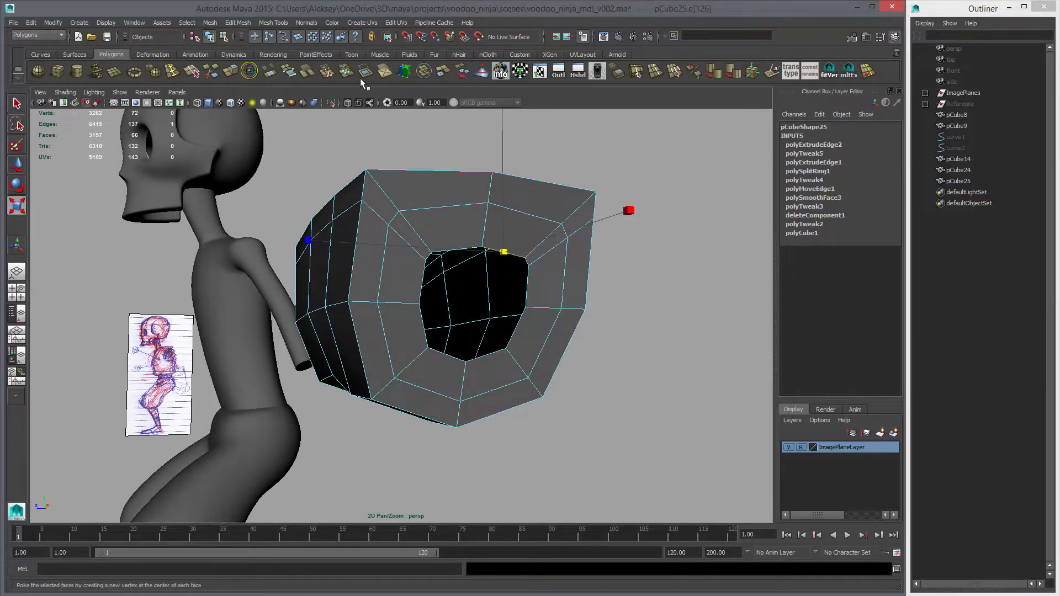
right_click_drag(472, 229, 513, 205)
left_click(466, 230)
double_click(501, 228, "shift")
key("Delete")
Fill the finger's open end with a cap face and cut it across the middle from side to side with Multi-Cut.
left_click(513, 207)
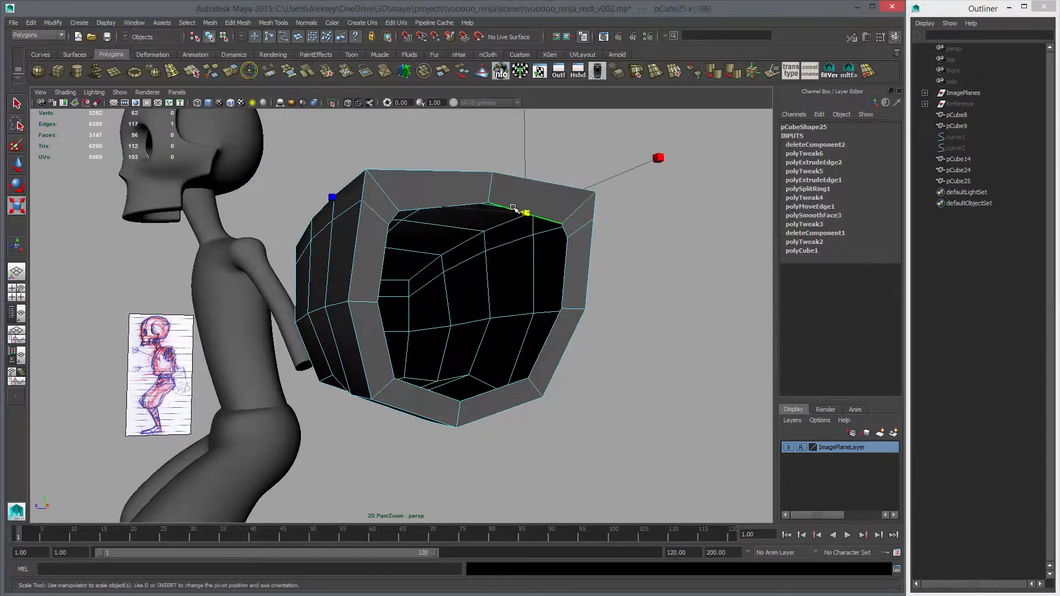
left_click(365, 73)
left_click(212, 73)
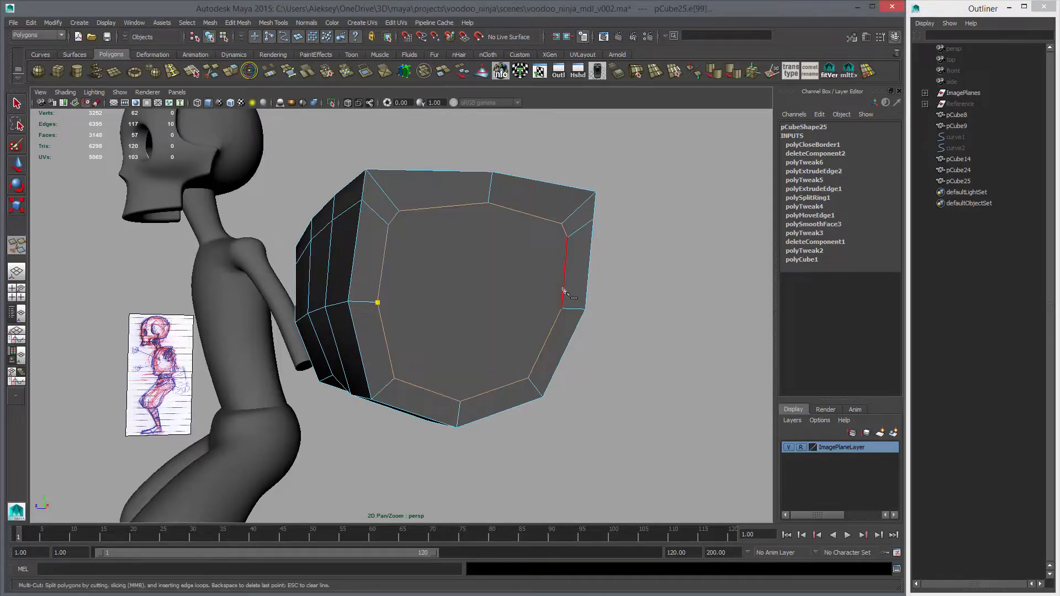
left_click(561, 305)
key("Return")
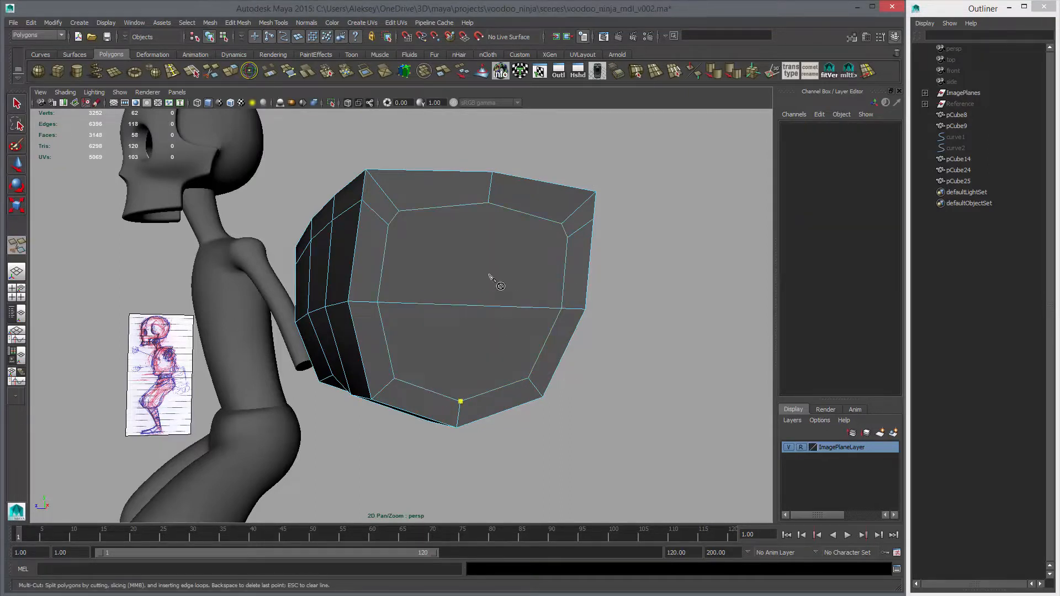
Cut the cap vertically through its centre and across its width below the upper edge, and preview it smoothed.
right_click(546, 242)
left_click(474, 305)
left_click_drag(419, 243, 374, 233, "alt")
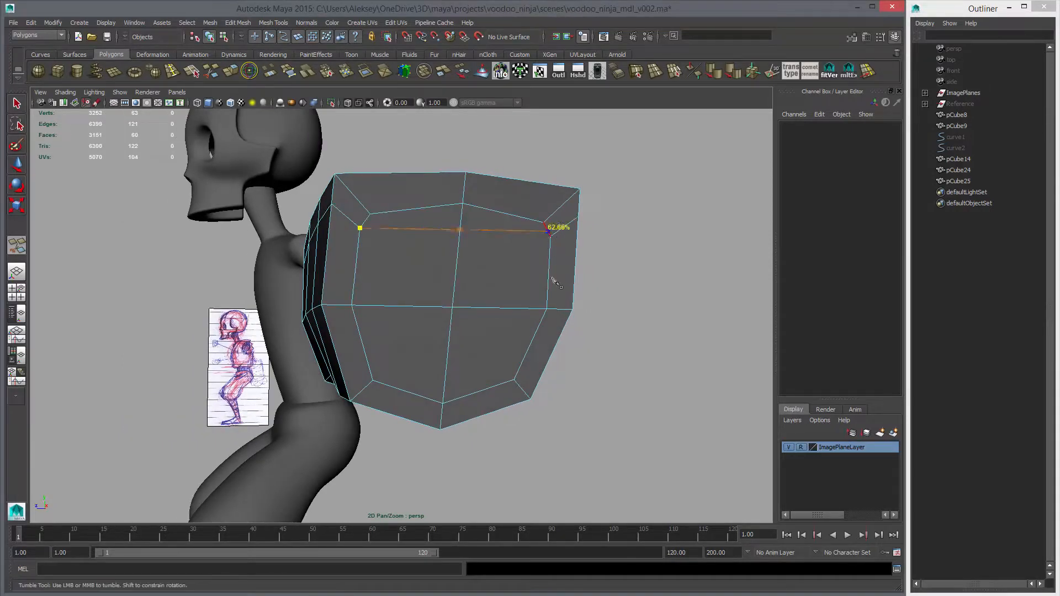
left_click_drag(552, 279, 643, 305)
right_click(547, 260)
key("w")
key("3")
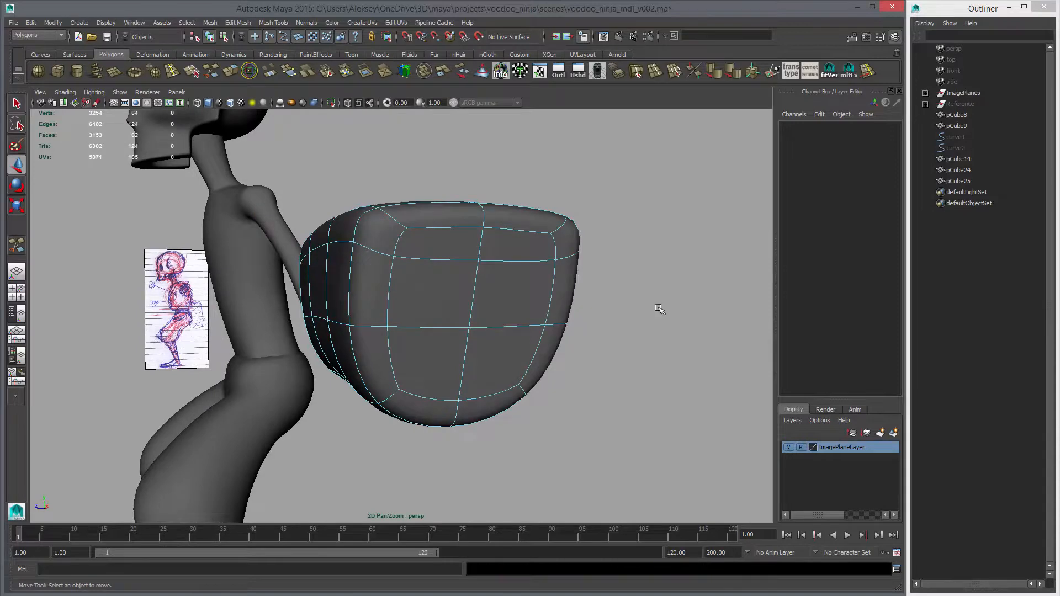
Check the capped finger from several angles in object mode and delete its construction history.
right_click_drag(689, 351, 519, 343, "alt")
left_click_drag(519, 343, 567, 343, "alt")
right_click_drag(496, 313, 544, 295)
left_click(582, 333)
left_click_drag(582, 333, 558, 370, "alt")
left_click(492, 341)
key("1")
mouse_move(492, 341)
left_mouse_down("alt")
mouse_move(674, 354)
mouse_move(331, 344)
left_mouse_up("alt")
key("3")
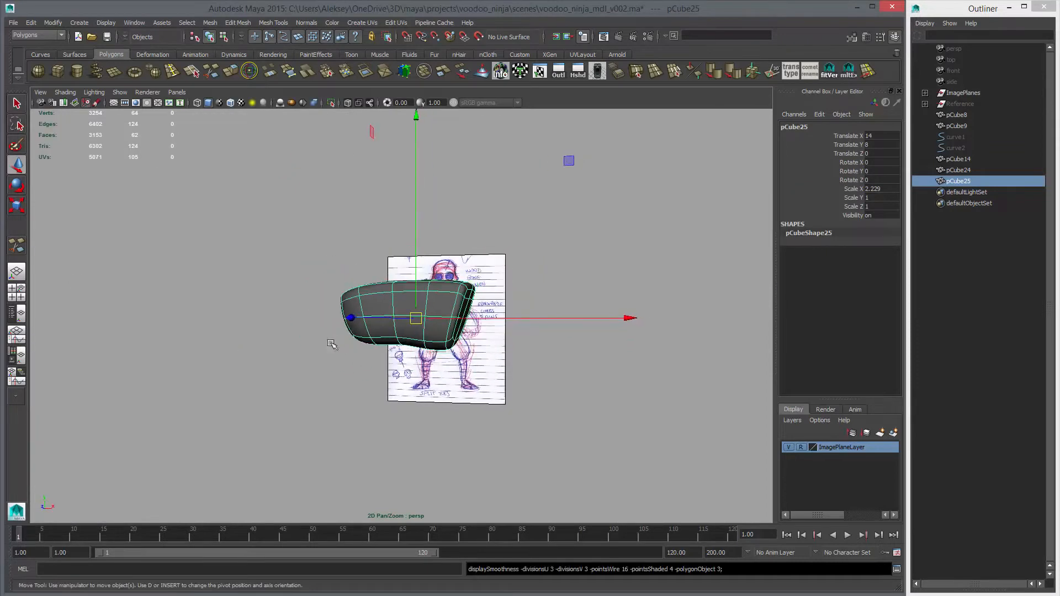
Create a new polygon cube and place it beside the finger's capped end at Translate X 16, Translate Y 8.
key("space")
key("space")
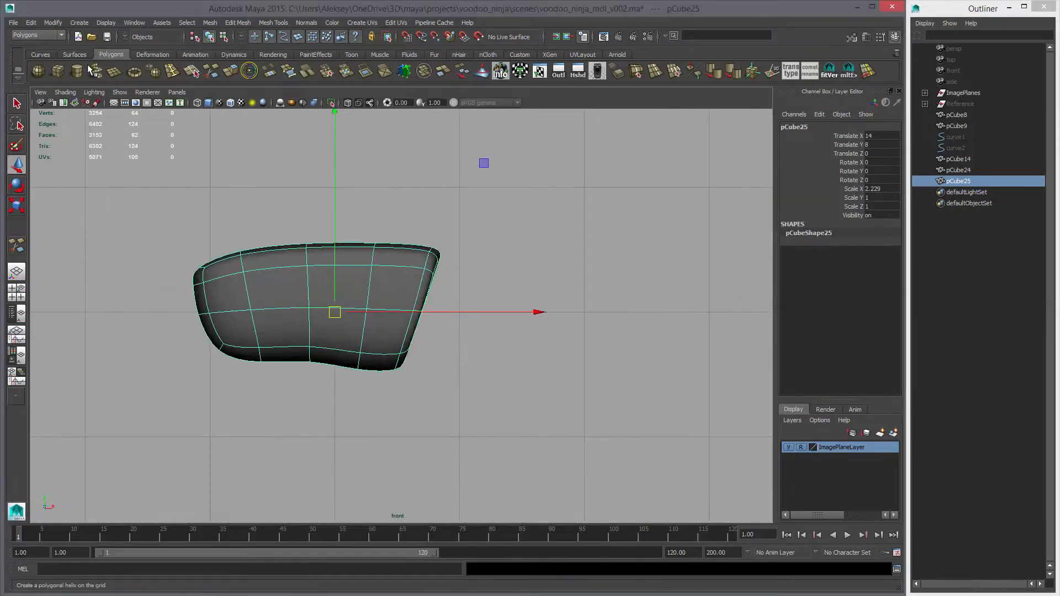
left_click(59, 72)
middle_click(587, 310)
middle_click_drag(591, 310, 451, 293, "alt")
right_click_drag(450, 294, 545, 326, "alt")
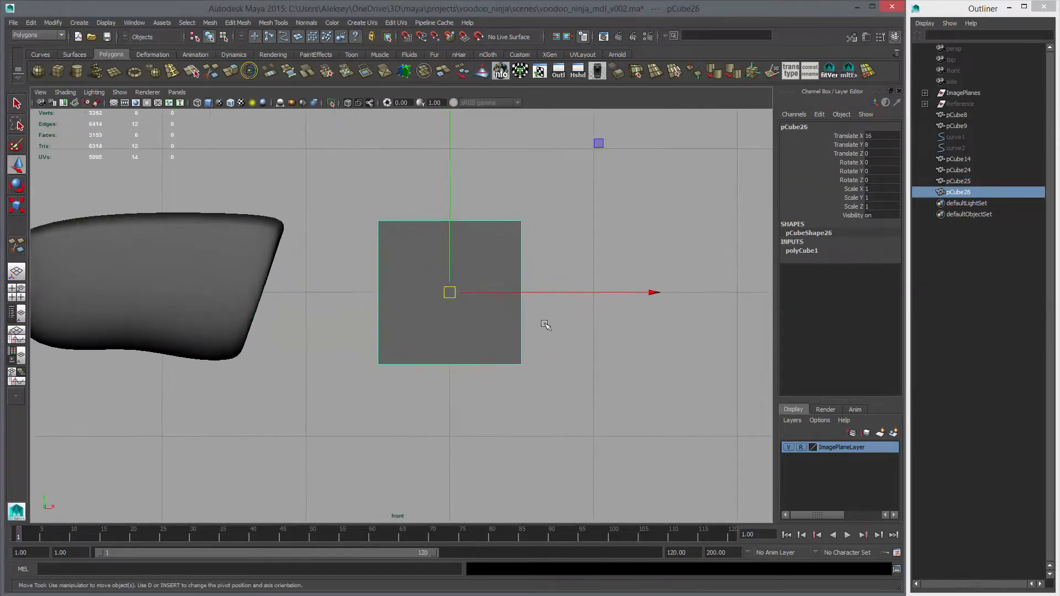
Scale the new cube uniformly to 0.907 and taper it by narrowing its lower vertices.
key("r")
middle_click_drag(542, 279, 522, 276)
right_click_drag(463, 257, 413, 258)
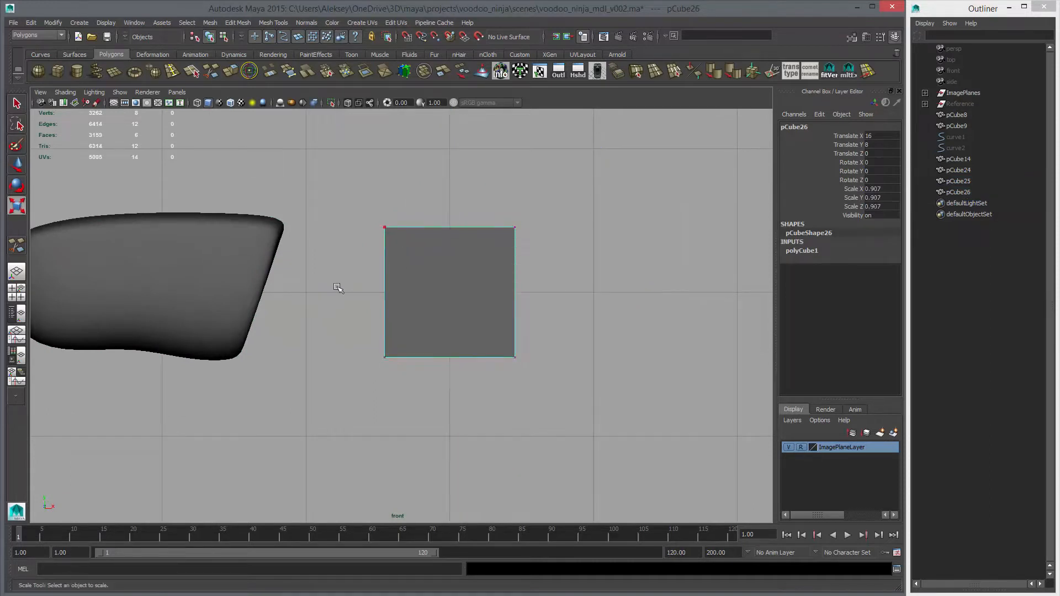
left_click_drag(339, 287, 574, 365)
middle_click_drag(650, 394, 549, 373)
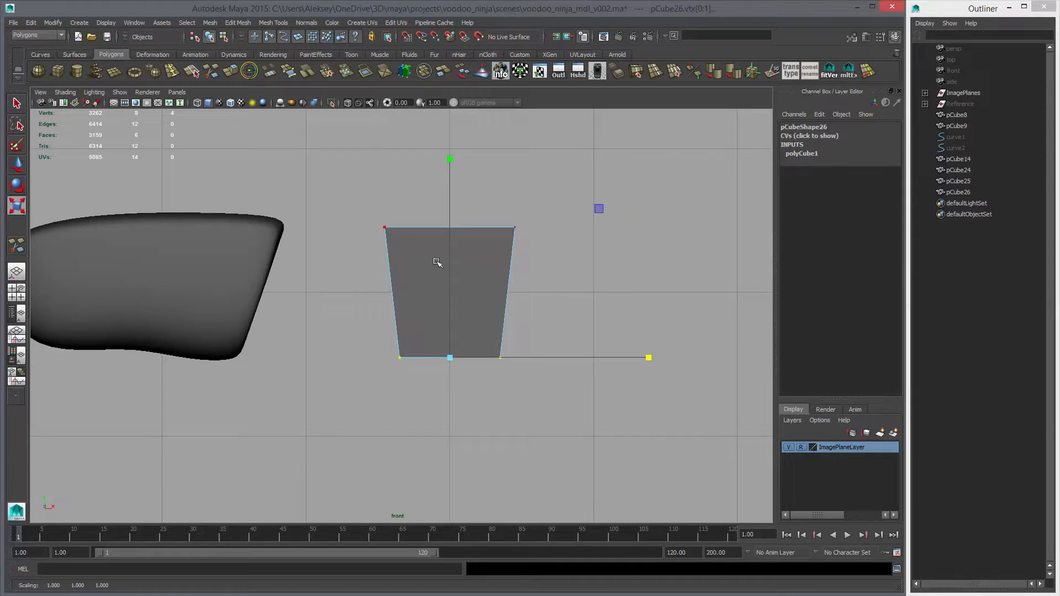
Delete the tapered cube's front and back faces.
left_click_drag(358, 207, 530, 237)
right_click_drag(449, 266, 450, 294)
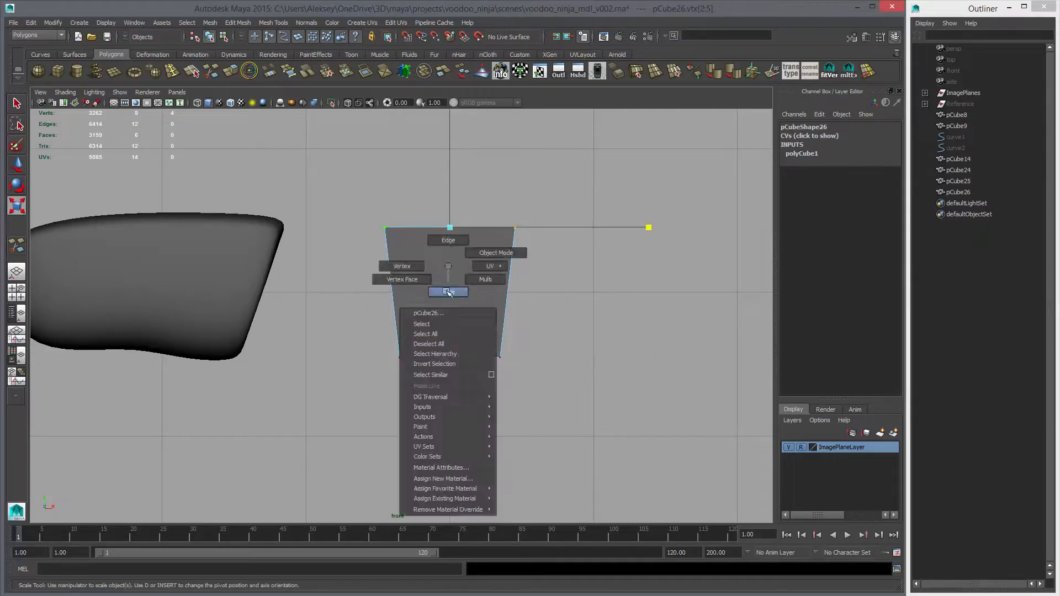
left_click_drag(437, 280, 465, 294)
key("Delete")
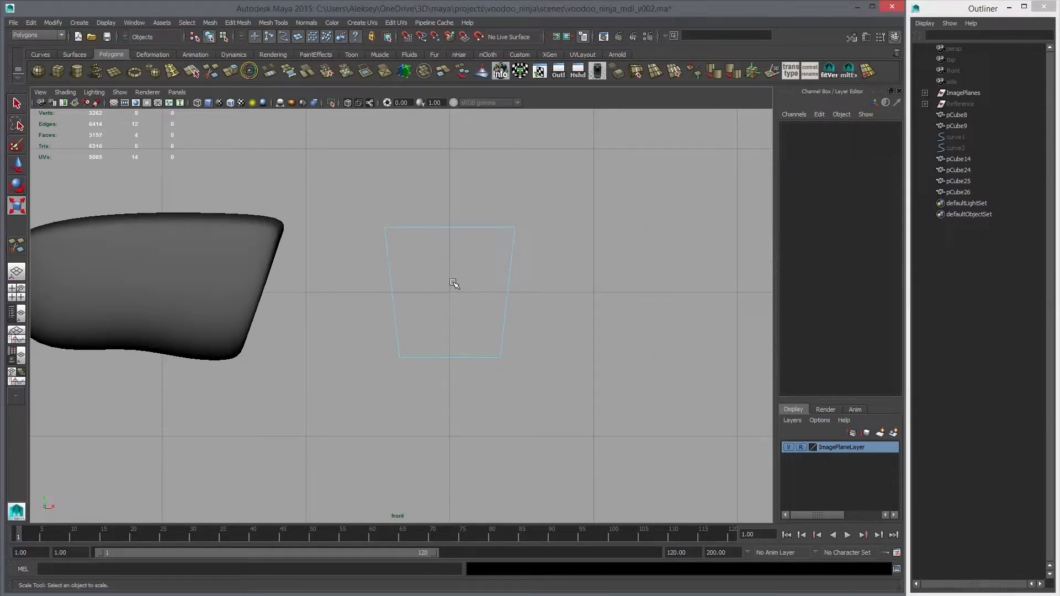
Turn the open-ended cube sideways by setting its Rotate Y to 90.
key("F8")
key("e")
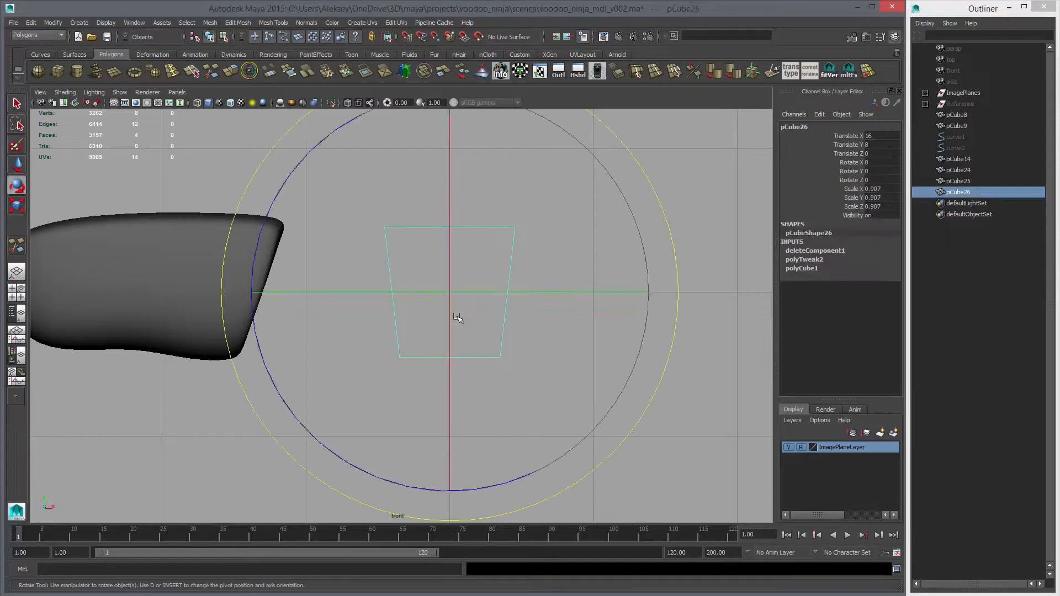
left_click_drag(414, 291, 918, 157)
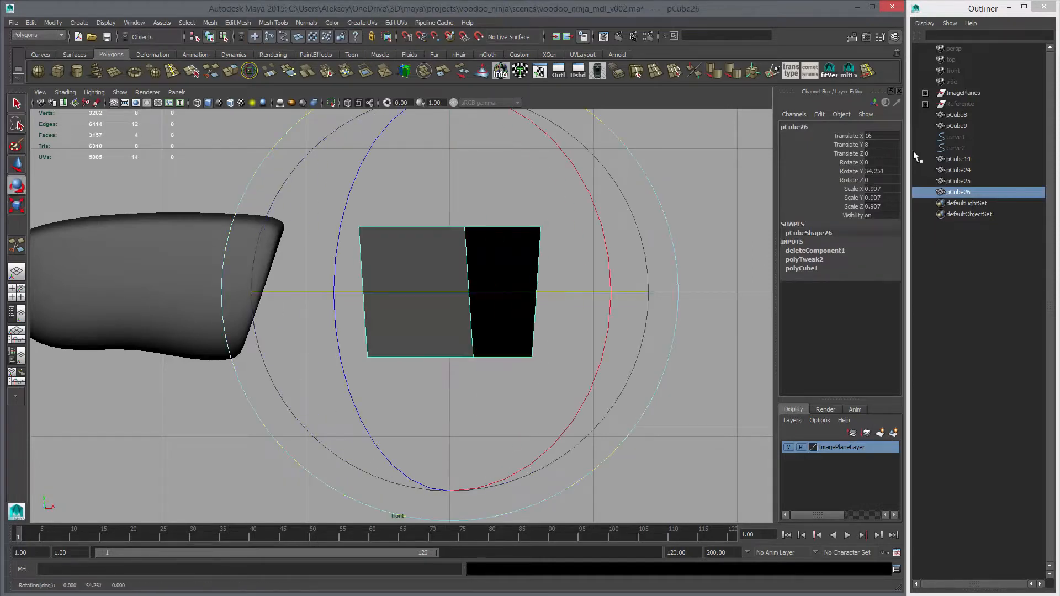
left_click(873, 168)
type("90")
key("Return")
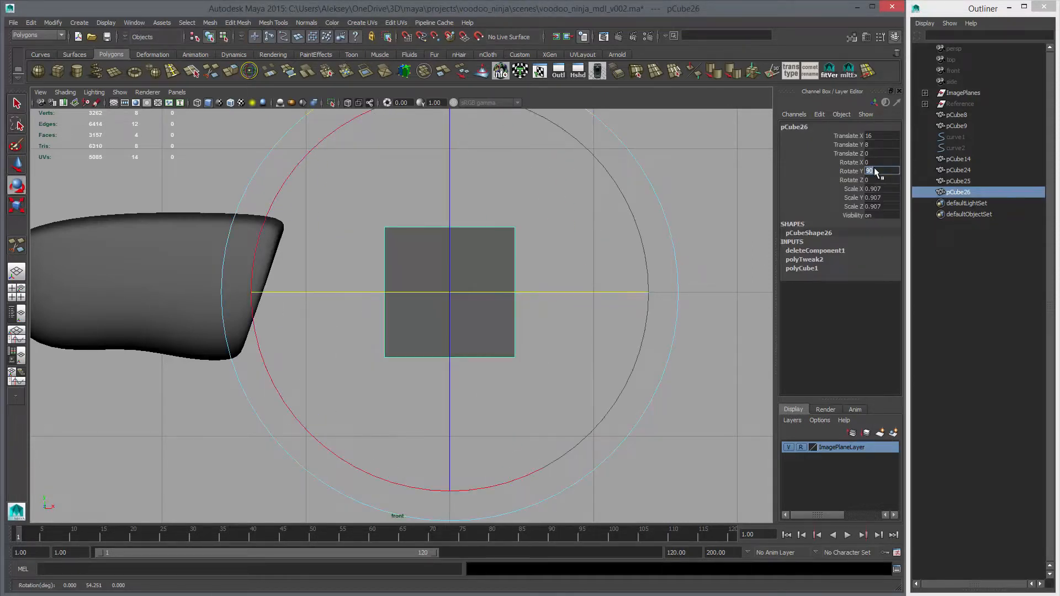
Stretch the segment lengthwise to a Scale Z of about 1.921.
middle_click_drag(554, 319, 520, 325, "alt")
key("r")
middle_click_drag(353, 365, 535, 364, "shift")
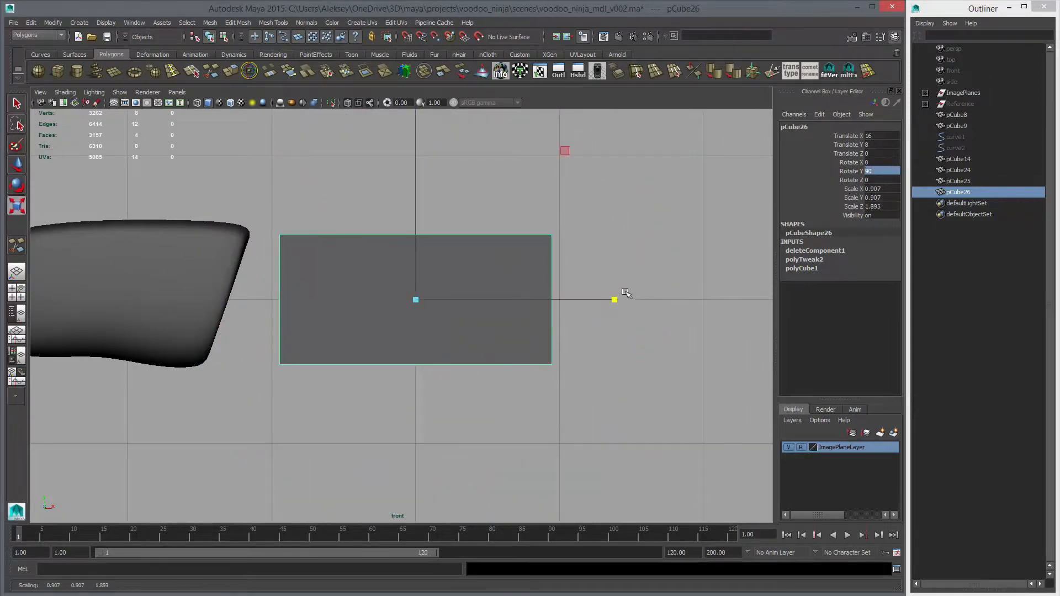
middle_click_drag(613, 299, 617, 299, "shift")
middle_click_drag(550, 314, 583, 299, "alt")
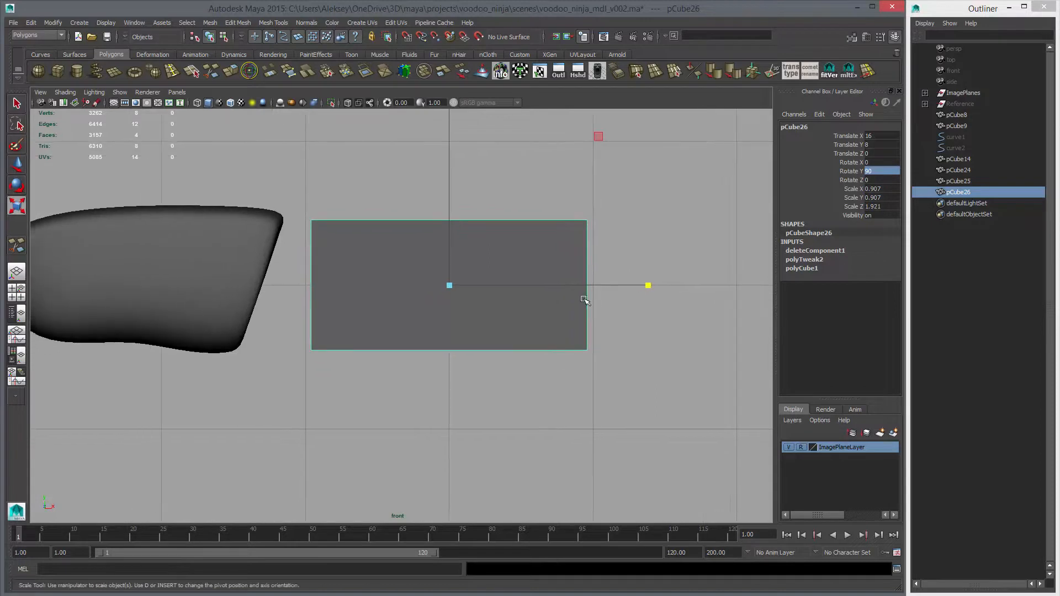
Cut the segment near its middle with one vertical line and a slanted line on each side converging toward the underside.
left_click(191, 72)
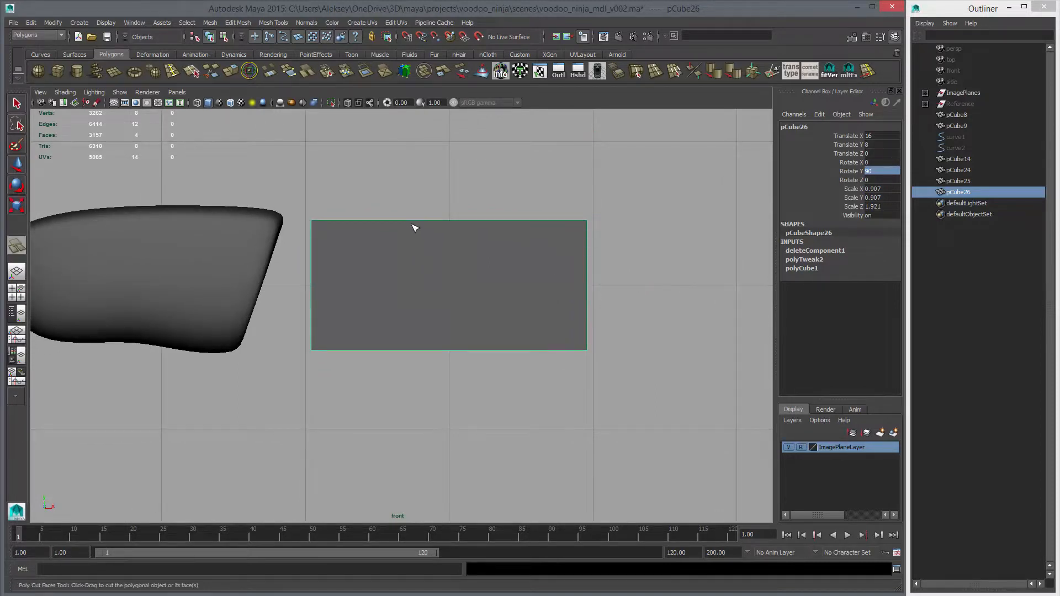
left_click_drag(433, 230, 448, 350)
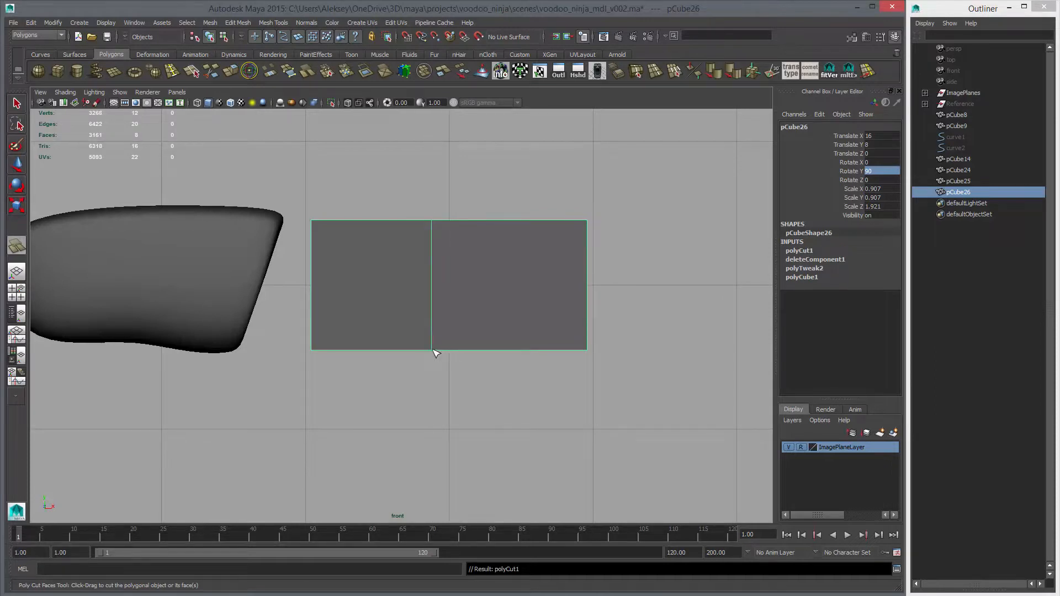
left_click_drag(454, 347, 477, 243)
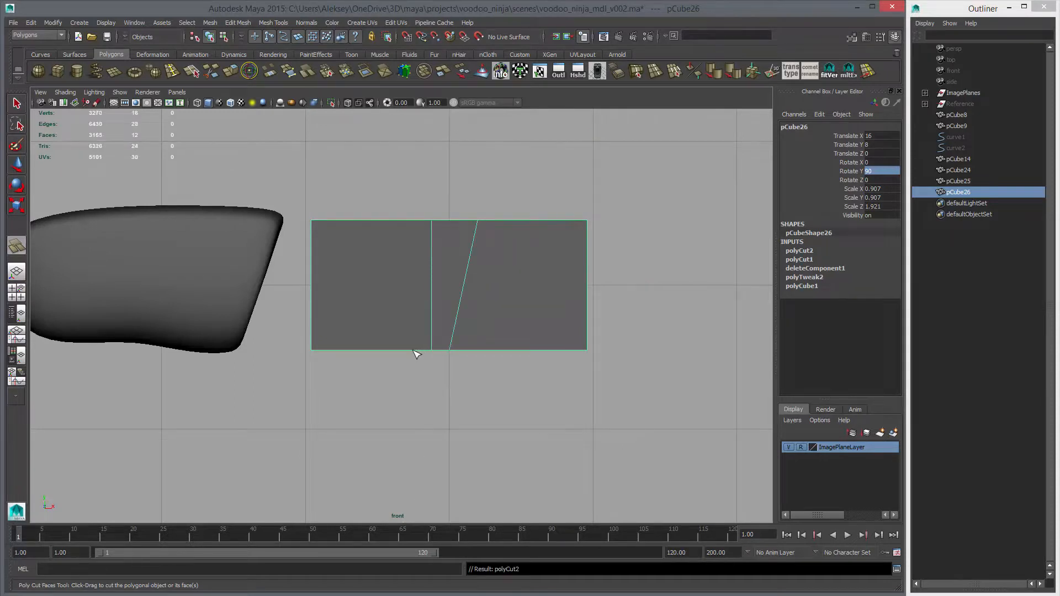
left_click_drag(415, 353, 403, 281)
Bend the segment downward by rotating and shifting all vertices from the middle cut to the outer end.
key("w")
right_click(444, 287)
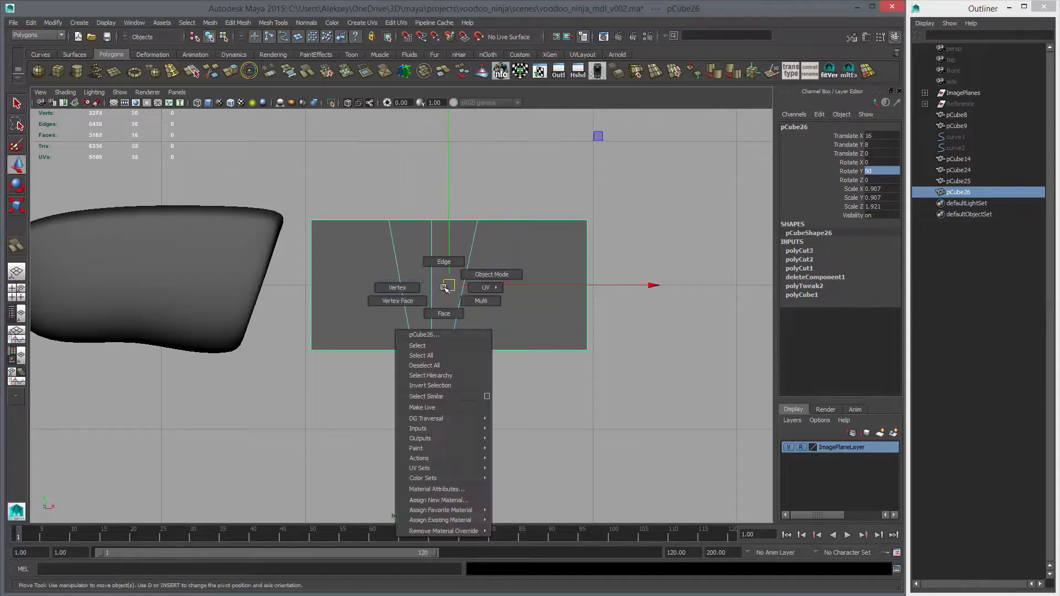
right_click_drag(443, 288, 398, 287)
left_click_drag(423, 312, 435, 363)
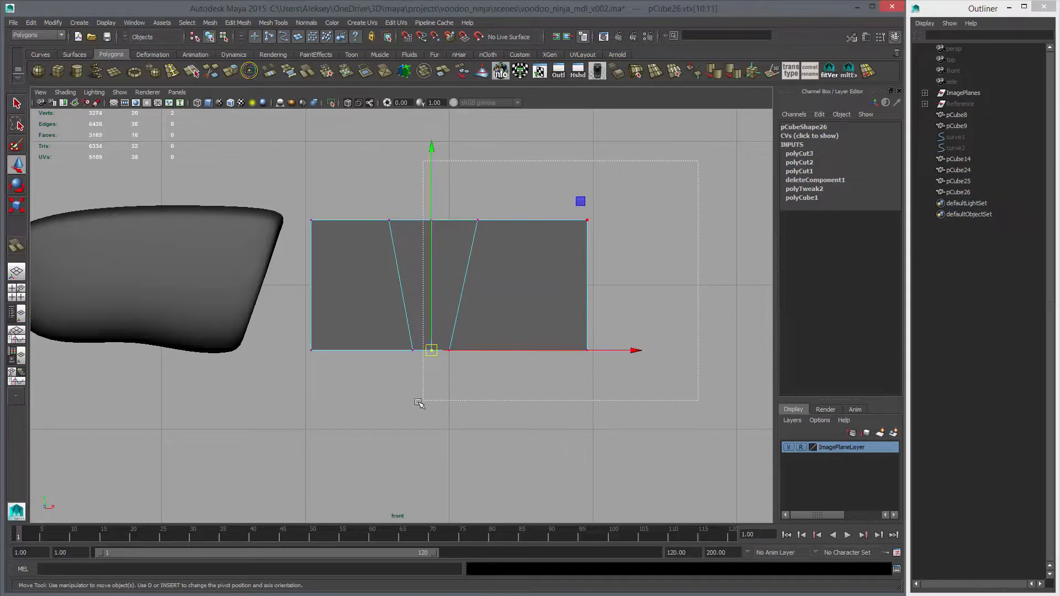
left_click_drag(420, 404, 420, 403)
key("e")
left_click_drag(663, 461, 582, 414)
key("w")
middle_click_drag(596, 403, 599, 399)
Bend the outer part further by rotating and lowering only the vertices beyond the middle cut.
left_click_drag(414, 185, 473, 248, "ctrl")
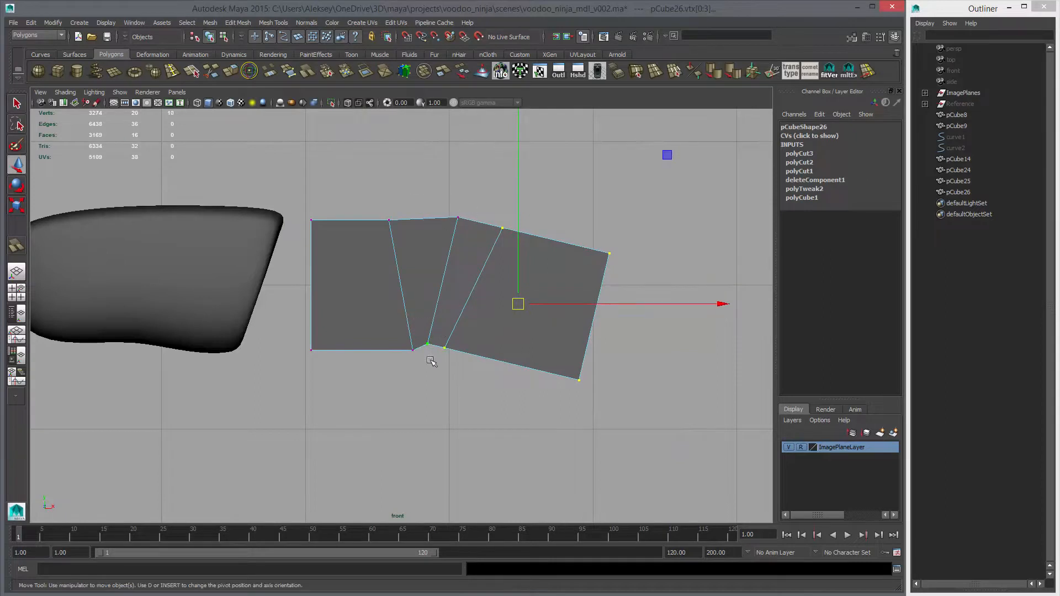
key("e")
left_click_drag(667, 487, 633, 505)
key("w")
middle_click_drag(651, 439, 651, 460)
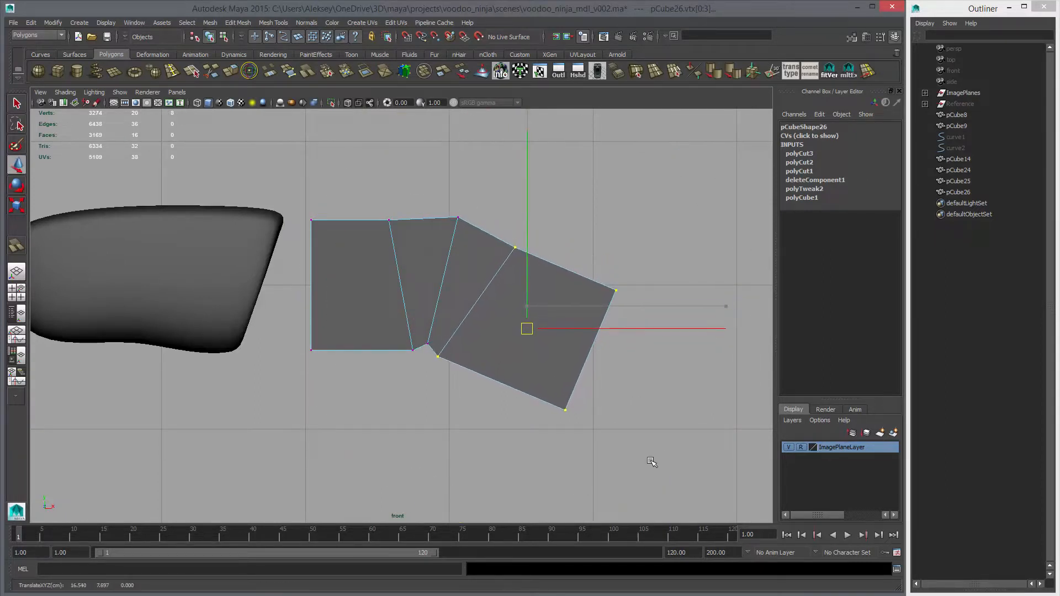
Preview the bent segment smoothed in object mode and restore its unsmoothed display.
right_click(461, 255)
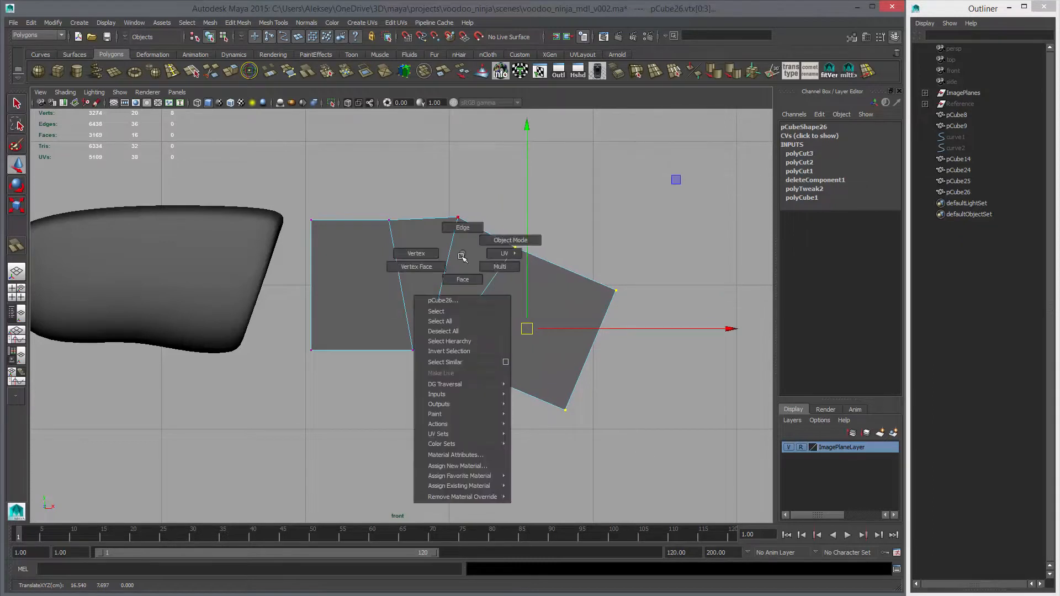
left_click(503, 241)
key("3")
left_click(575, 222)
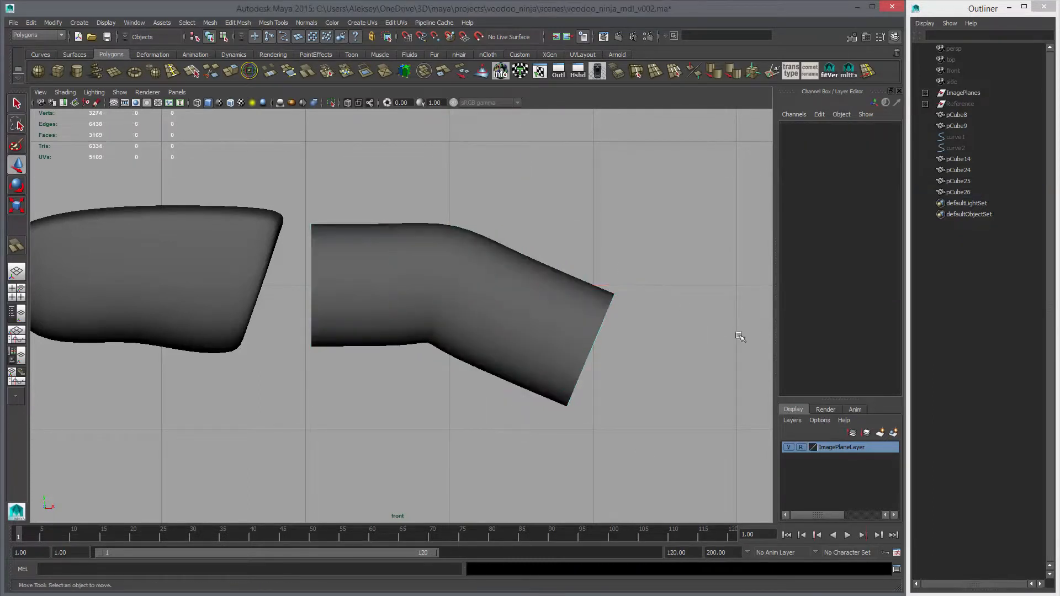
left_click(481, 315)
key("1")
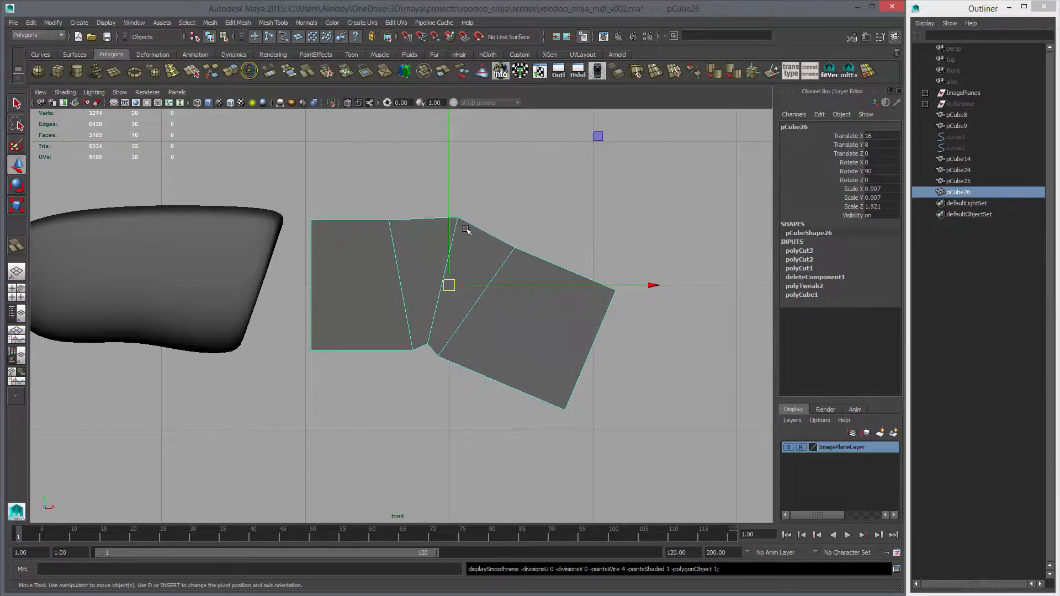
Widen the upper edge across the segment's bend in the perspective view, comparing it with the smooth preview.
key("space")
key("space")
left_click_drag(561, 224, 440, 315, "alt")
middle_click_drag(440, 314, 440, 283, "alt")
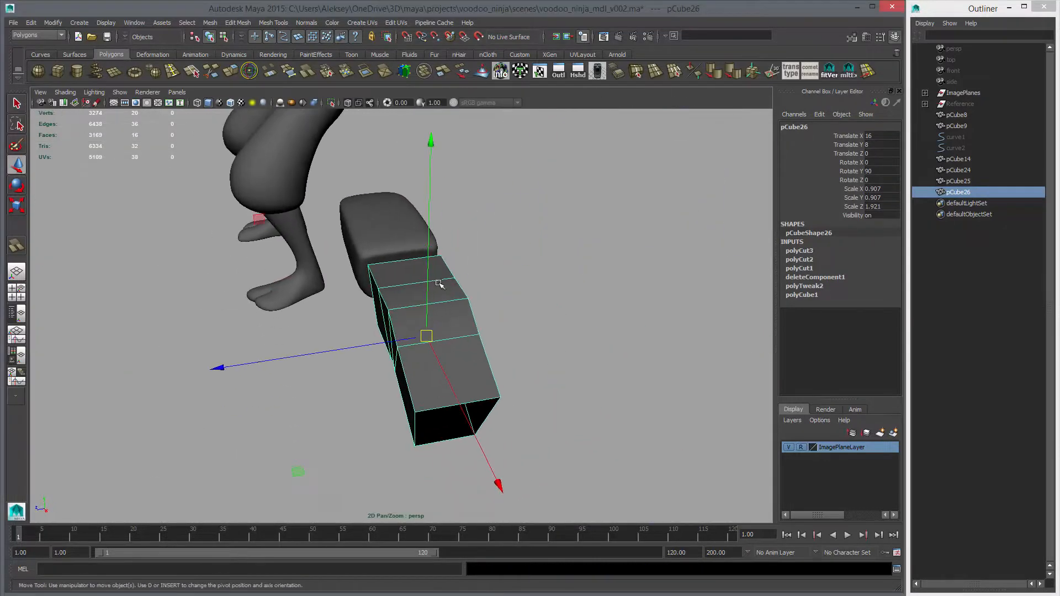
key("3")
right_click(449, 318)
left_click(450, 291)
left_click(428, 303)
key("r")
left_click_drag(502, 331, 524, 358, "alt")
key("1")
middle_click_drag(468, 327, 482, 328)
Narrow the opposite edge at the segment's bend slightly and preview the shape smoothed.
left_click_drag(420, 337, 497, 339, "alt")
left_click(471, 182)
middle_click_drag(567, 314, 562, 311)
key("3")
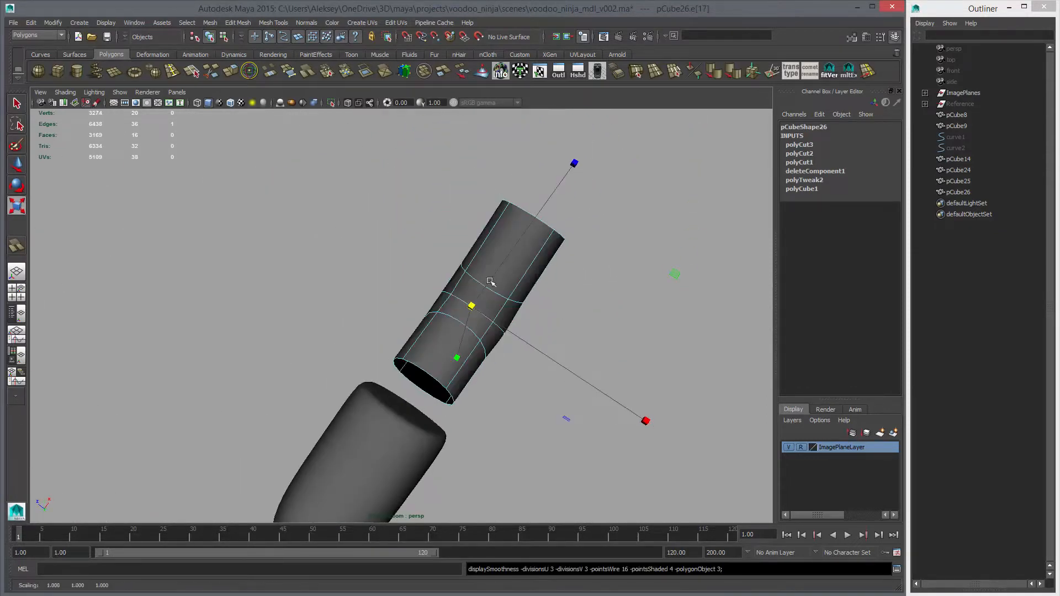
Subdivide the bent segment in object mode with one level of Smooth.
left_click_drag(561, 311, 461, 383, "alt")
right_click(460, 266)
left_click(460, 265)
right_click_drag(462, 383, 476, 388, "alt")
left_click_drag(477, 388, 440, 308, "alt")
left_click(415, 302)
key("1")
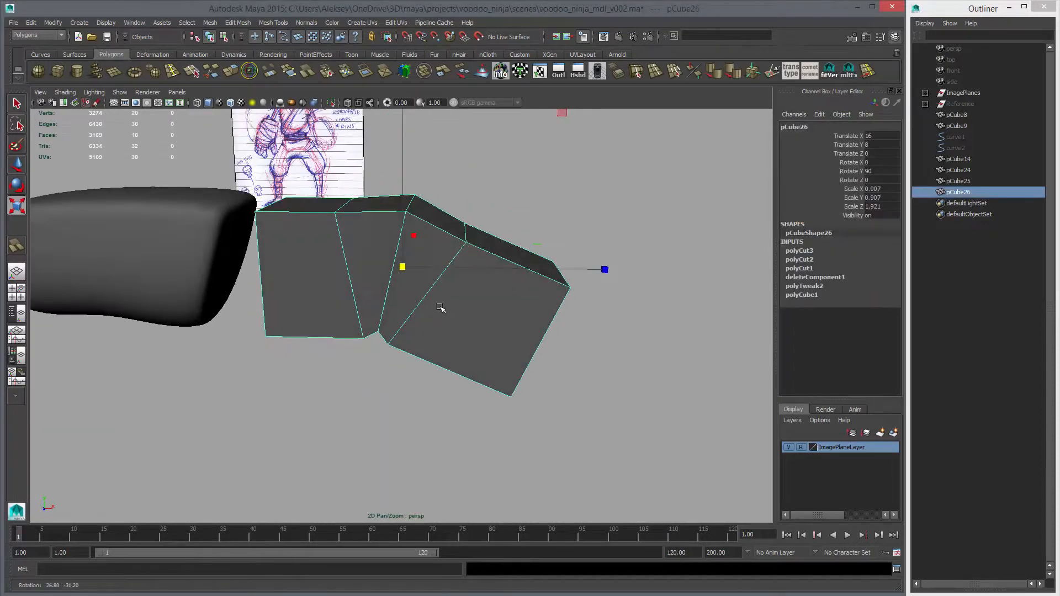
left_click(191, 71)
left_click(150, 72)
Display the capped finger unsmoothed and soften the edges of both the finger and the bent segment.
left_click(201, 247)
key("1")
left_click(359, 271)
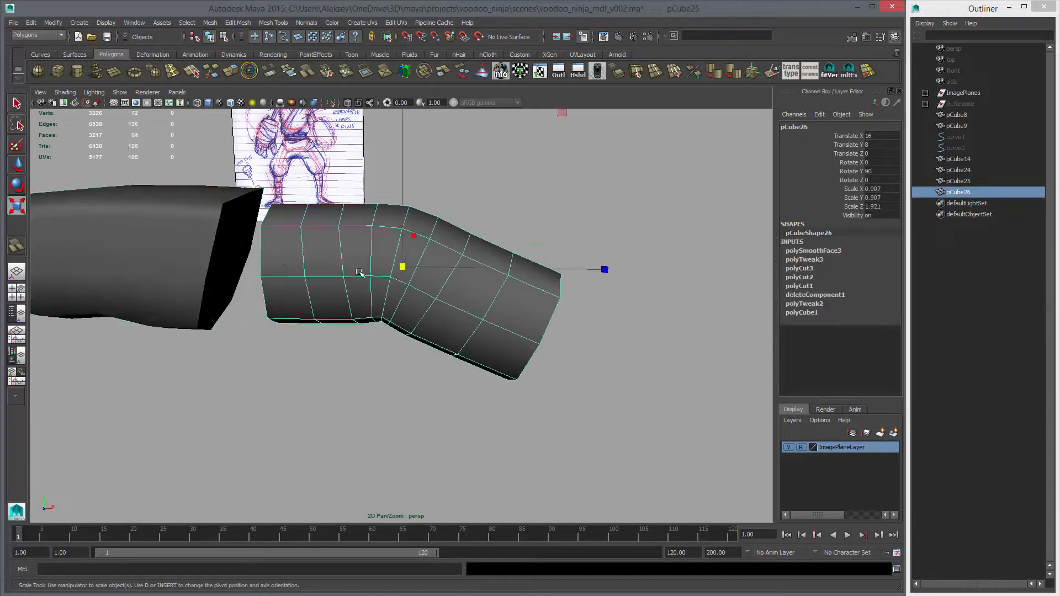
left_click(193, 249)
left_click(345, 264)
left_click(180, 246)
left_click(350, 260, "shift")
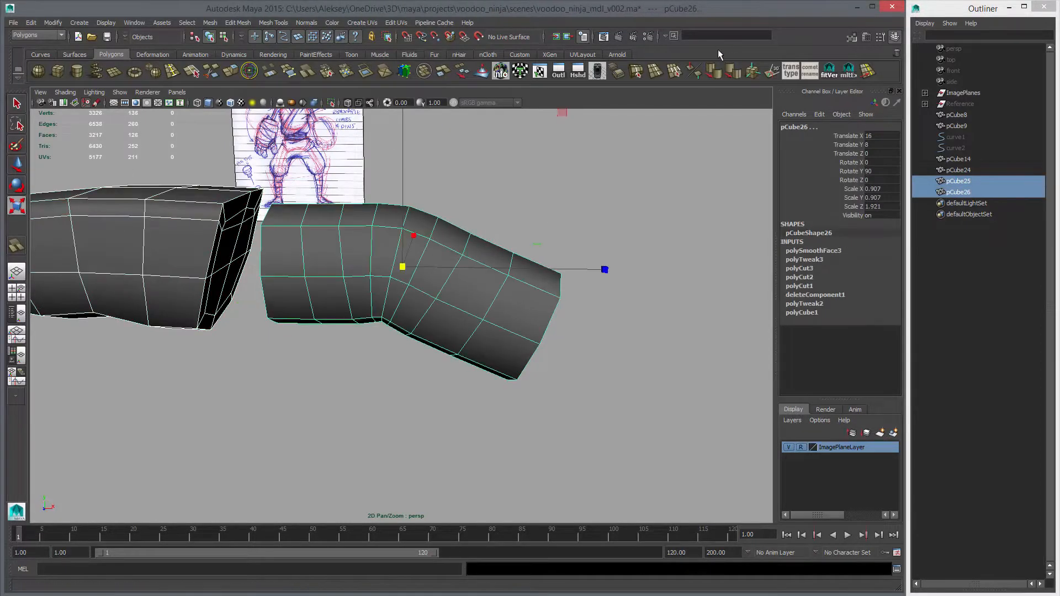
left_click(711, 66)
left_click(615, 201)
Fit the bent segment into the finger's end in the front view at about Rotate X 6.38, Translate X 14.913 and Translate Y 7.977.
middle_click_drag(443, 353, 594, 360, "alt")
left_click(579, 309)
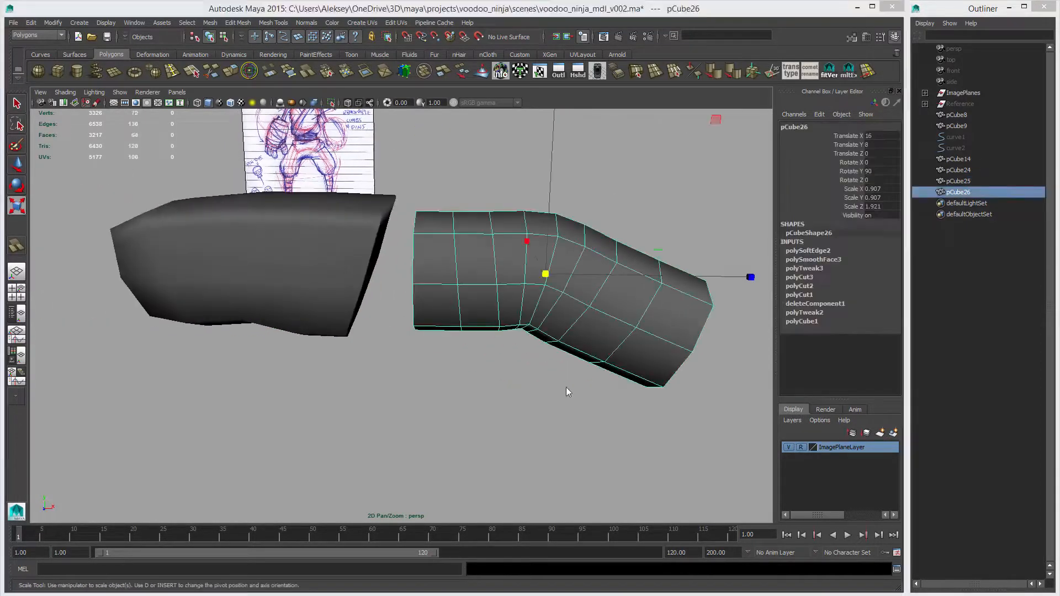
key("space")
key("space")
key("e")
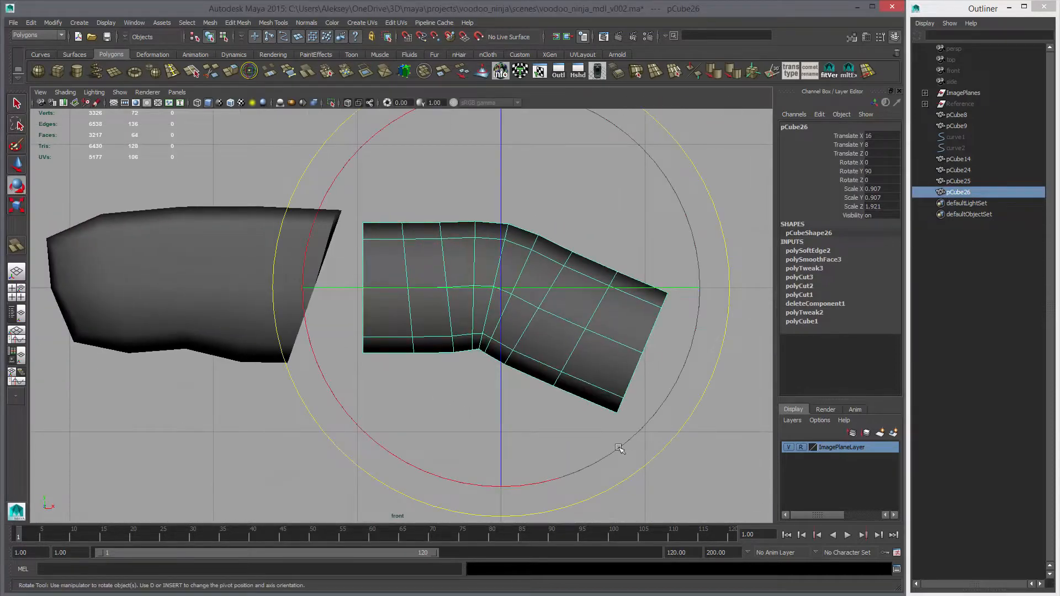
left_click_drag(548, 483, 502, 490)
key("w")
middle_click_drag(574, 394, 497, 422)
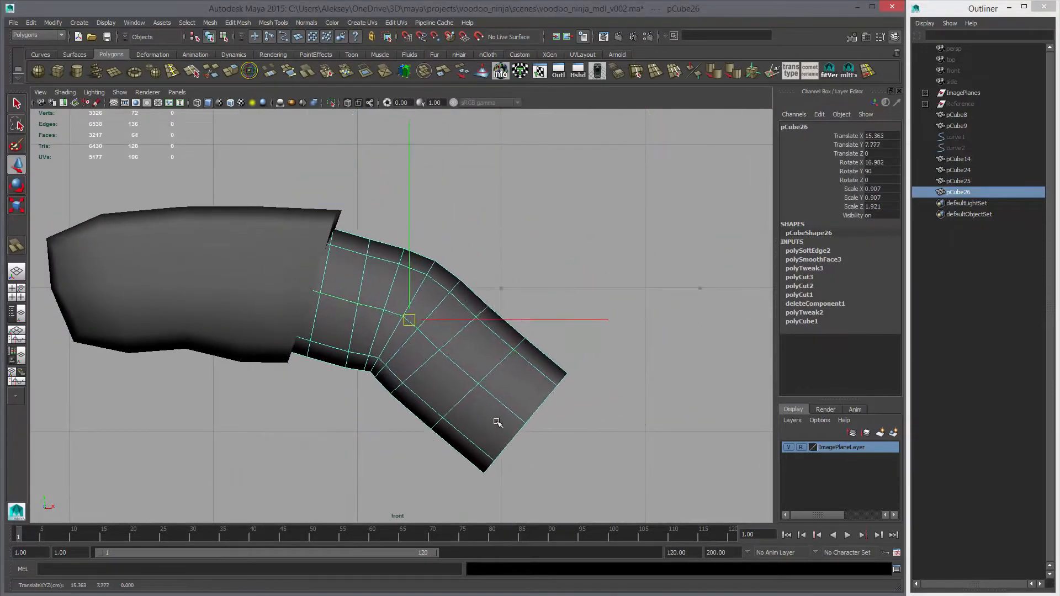
key("e")
left_click_drag(557, 490, 579, 450)
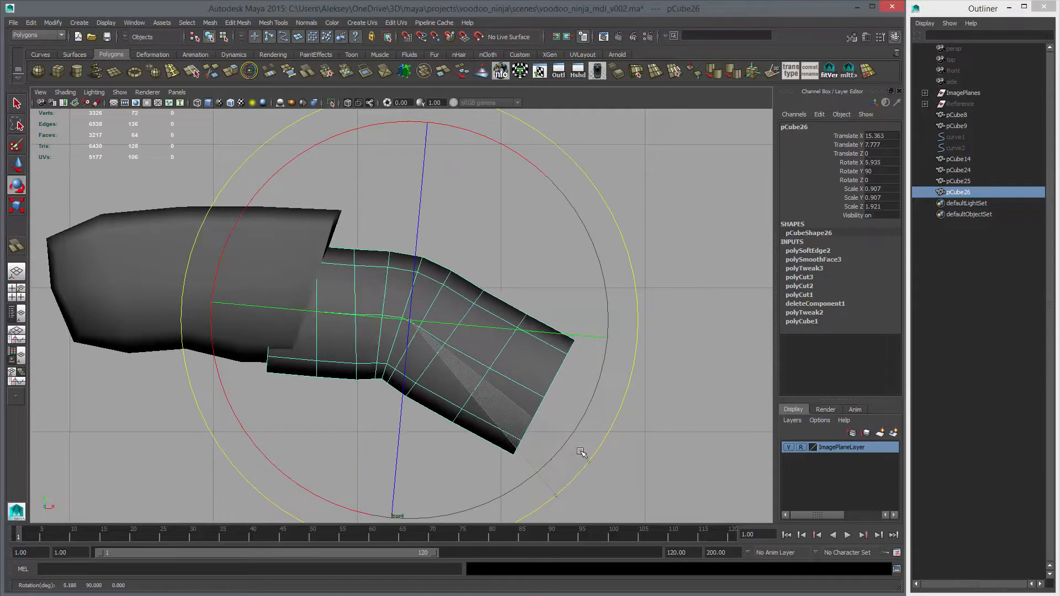
key("w")
mouse_move(579, 449)
middle_mouse_down()
mouse_move(562, 411)
mouse_move(535, 415)
mouse_move(539, 436)
mouse_move(558, 425)
mouse_move(539, 425)
mouse_move(544, 415)
middle_mouse_up()
key("e")
key("w")
Delete the bent segment's innermost ring of faces inside the finger, working in wireframe.
key("1")
key("4")
right_click_drag(383, 247, 382, 274)
left_click_drag(135, 179, 245, 414)
key("Delete")
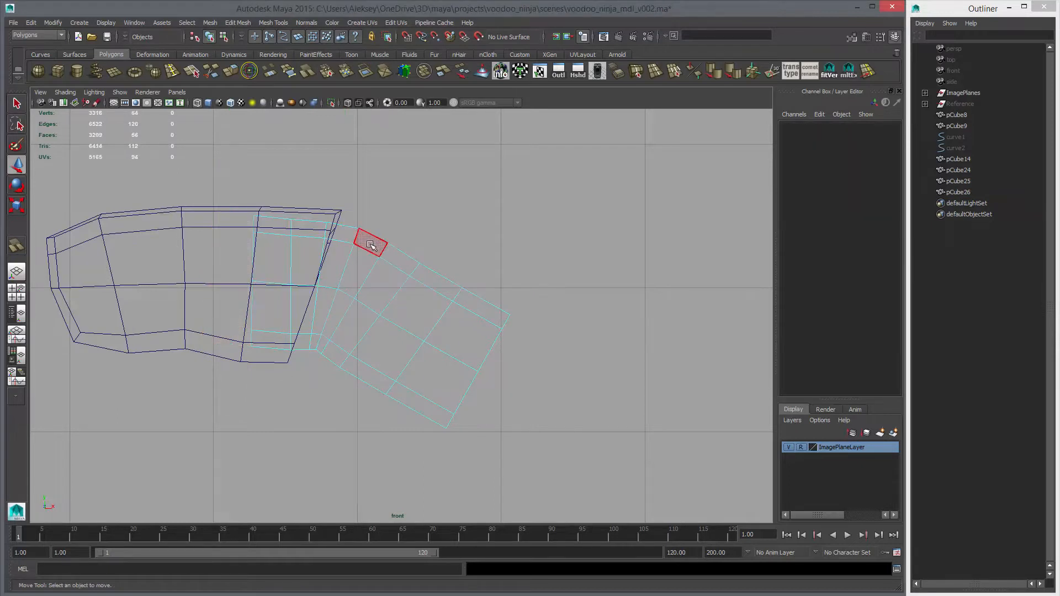
Scale down the border edge loop at the segment's inner end and return to object mode.
right_click_drag(351, 233, 351, 208)
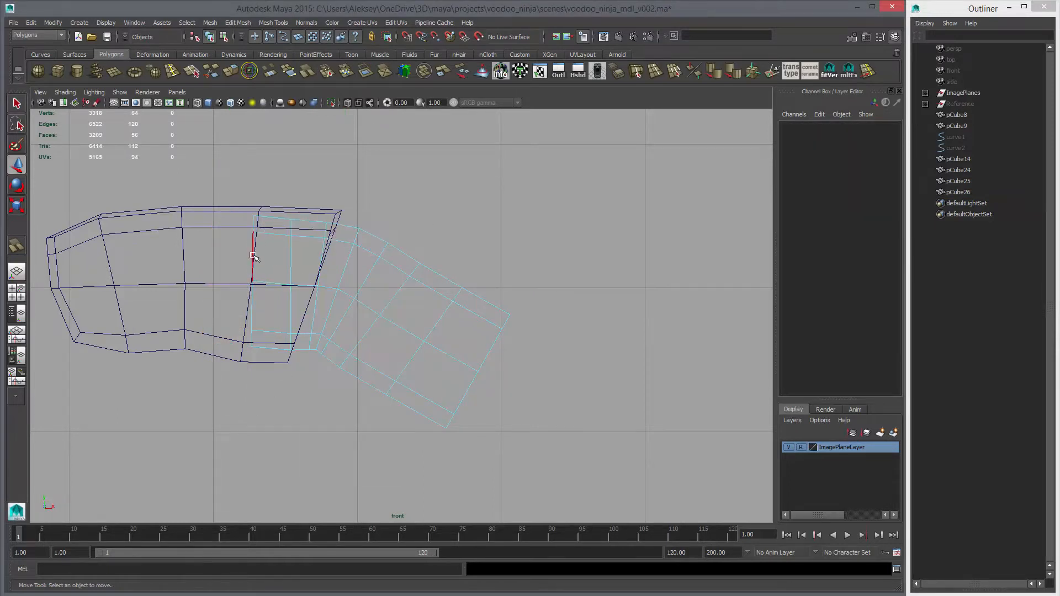
double_click(253, 256)
key("r")
middle_click_drag(367, 249, 352, 249)
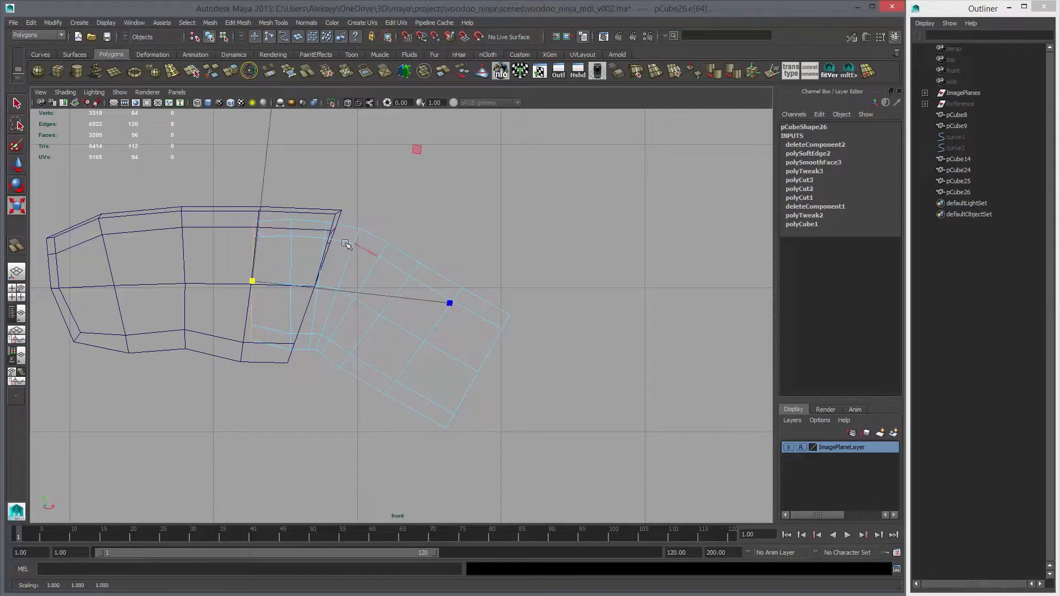
right_click_drag(351, 235, 395, 223)
left_click(387, 228)
Inspect the joined finger and bent segment from several angles with the smooth preview.
key("space")
key("space")
left_click_drag(478, 305, 403, 298, "alt")
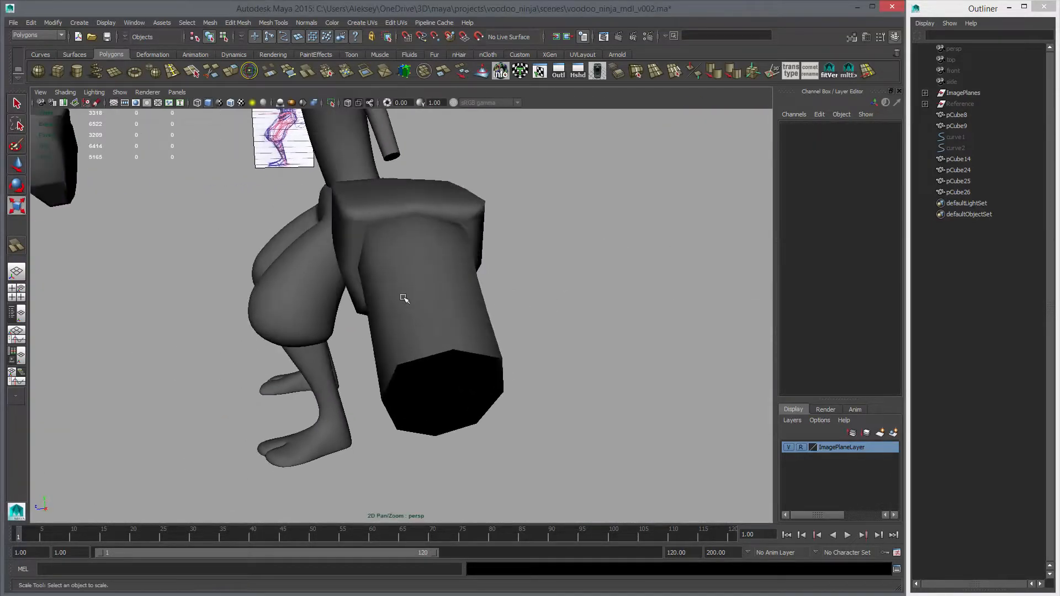
left_click_drag(424, 207, 486, 309)
key("3")
left_click(569, 346)
left_click_drag(569, 347, 588, 359, "alt")
right_click_drag(589, 359, 591, 362, "alt")
left_click_drag(591, 361, 350, 313, "alt")
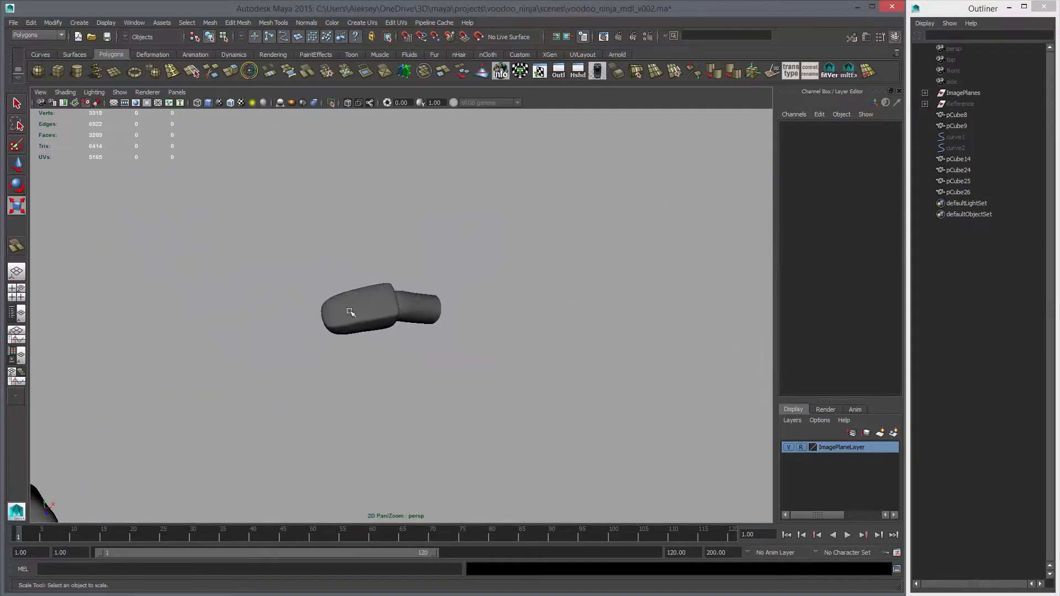
Turn off the smooth preview on both finger pieces and delete their construction history.
left_click_drag(324, 264, 376, 340)
key("1")
right_click_drag(375, 341, 478, 362, "alt")
mouse_move(478, 361)
left_mouse_down("alt")
mouse_move(478, 347)
mouse_move(475, 365)
left_mouse_up("alt")
key("alt+shift+d")
Move the shared pivot of both finger pieces to the bent segment's open end and freeze their transformations.
key("w")
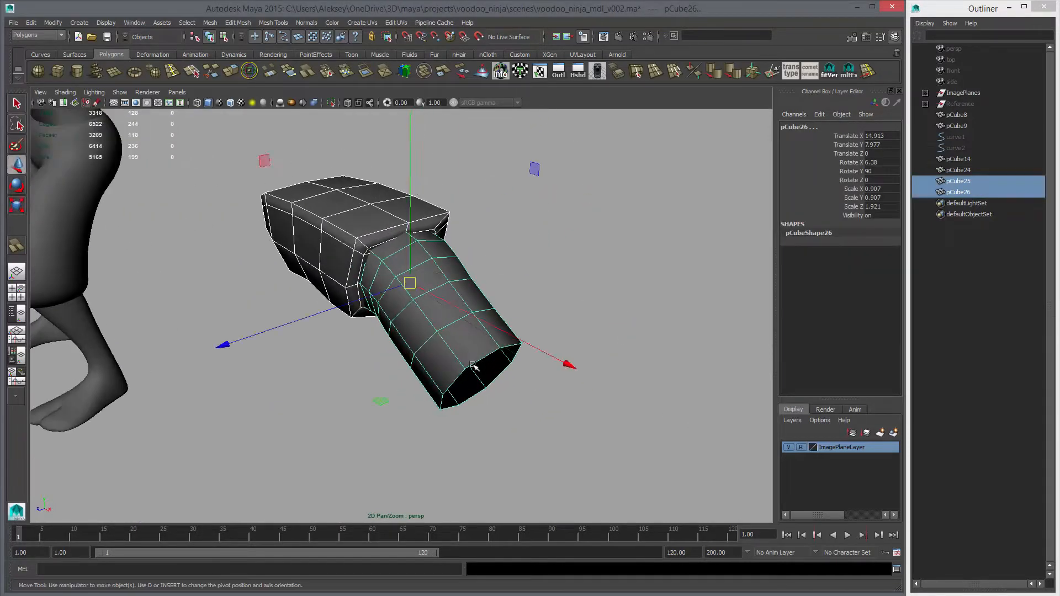
key("d")
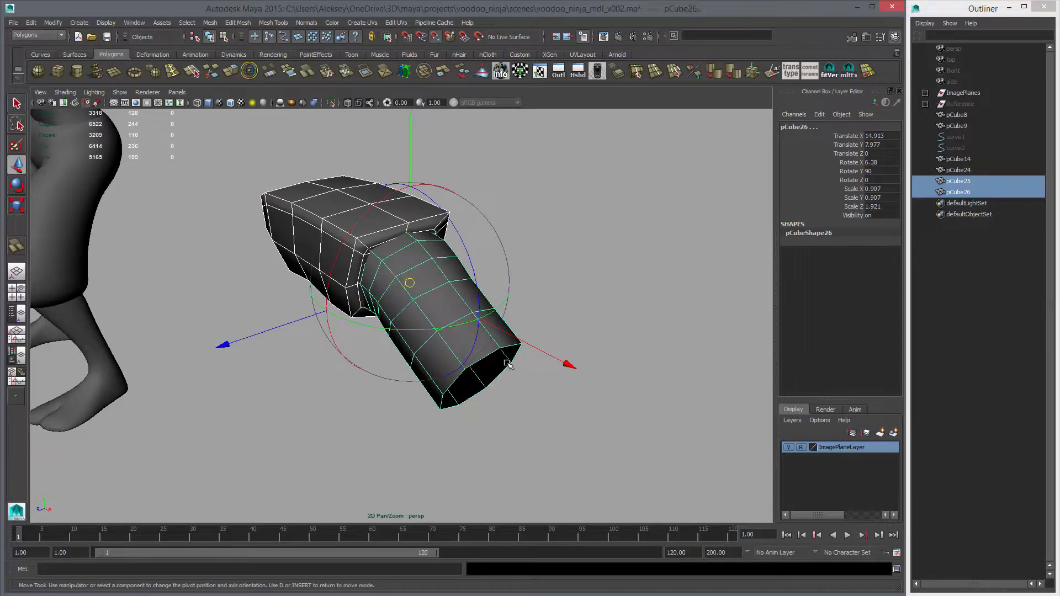
left_click(500, 348)
left_click_drag(562, 384, 497, 365, "alt")
left_click(50, 22)
left_click(59, 57)
Exit isolation and move both finger pieces to the palm's lower edge, at about Translate X -19.085, Y -1.737, Z 7.539.
right_click_drag(497, 364, 342, 298, "alt")
key("shift+i")
middle_click_drag(343, 298, 534, 246, "alt")
left_click_drag(535, 246, 346, 322, "alt")
middle_click_drag(346, 322, 492, 412, "alt")
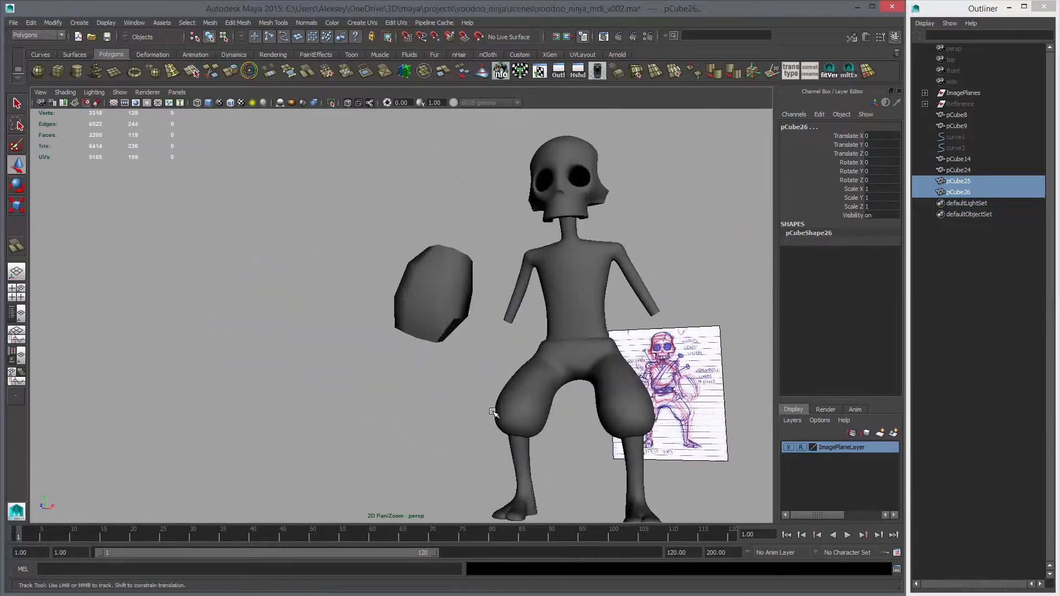
left_click_drag(492, 412, 454, 444, "alt")
middle_click_drag(454, 445, 447, 497, "alt")
left_click(403, 316)
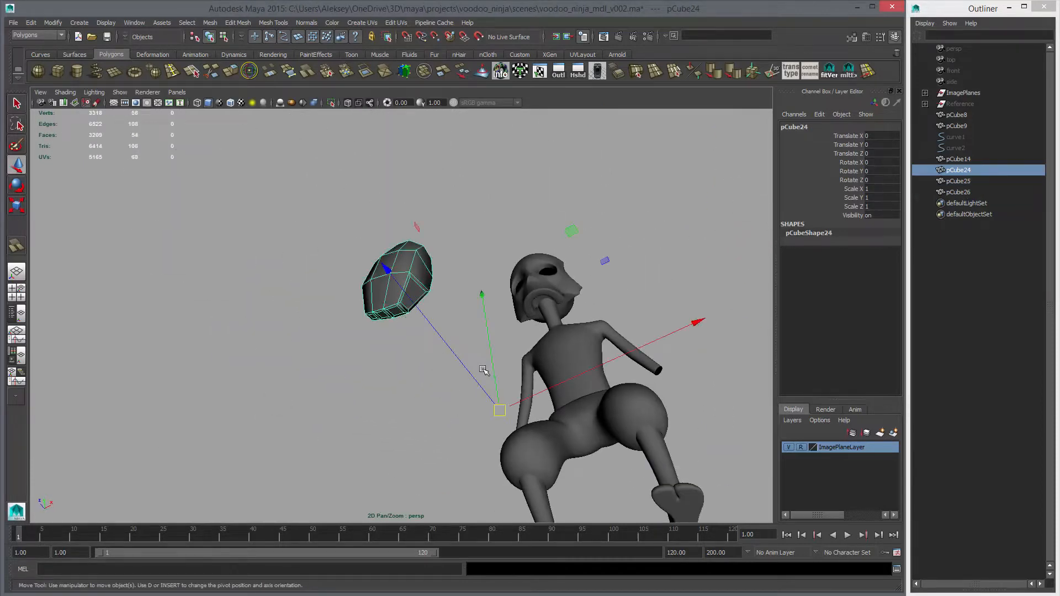
key("ctrl+z")
right_click_drag(315, 334, 624, 435, "alt")
right_click_drag(498, 289, 373, 285, "alt")
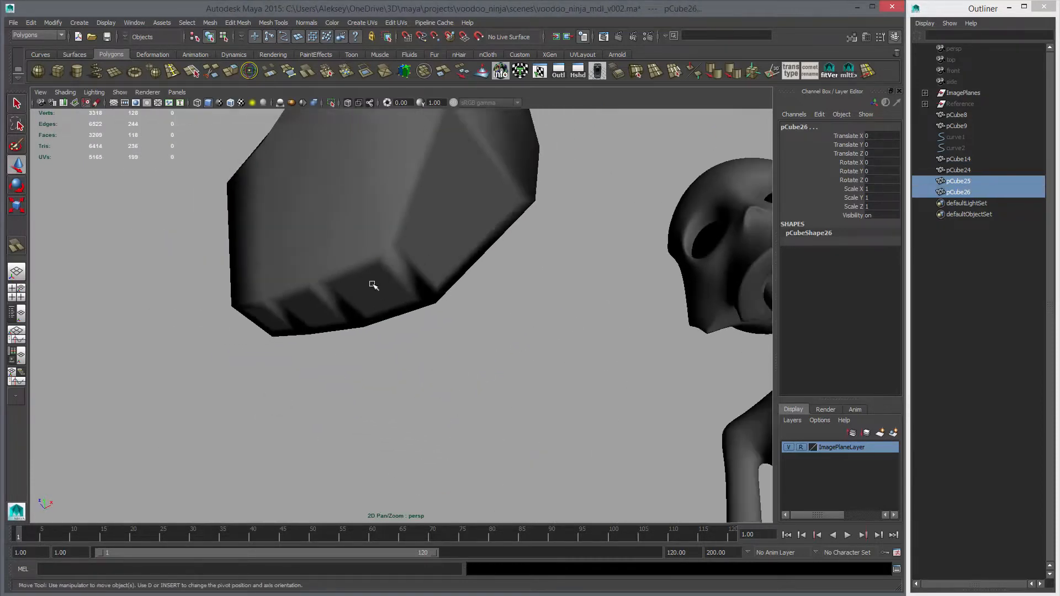
middle_click_drag(378, 278, 377, 261)
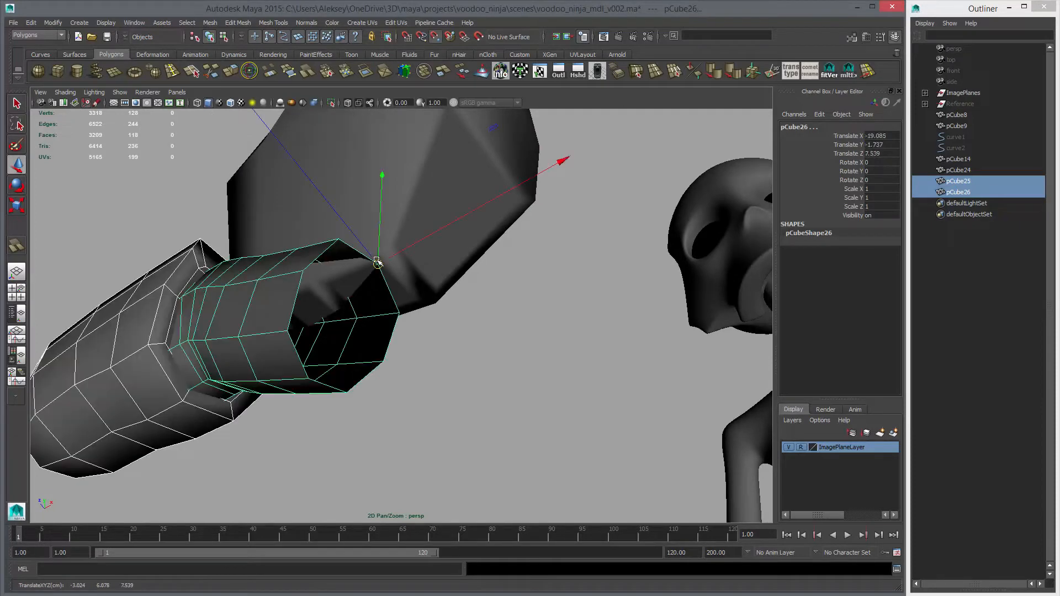
Preview the palm smoothed and rotate both finger pieces downward to about Rotate X 102.925, Y -35.749, Z 71.852.
left_click(388, 207)
key("3")
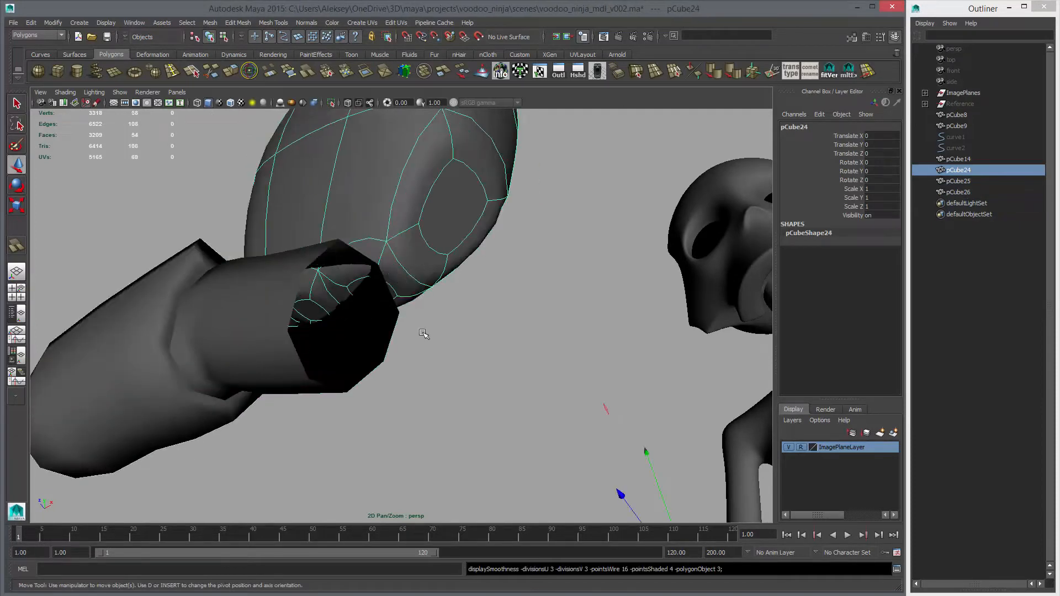
left_click(347, 380)
left_click(144, 392, "shift")
key("e")
left_click_drag(207, 257, 434, 312)
key("w")
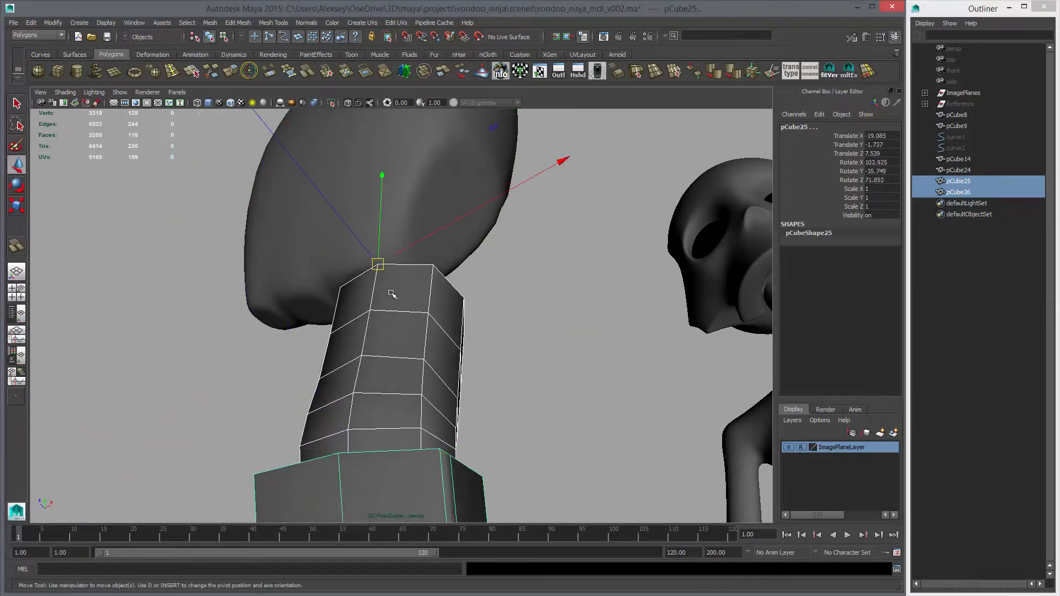
Show wireframe on shaded and snap both finger pieces to the palm's edge at about Translate X -19.161, Y -1.701, Z 7.459.
left_click_drag(377, 259, 380, 330)
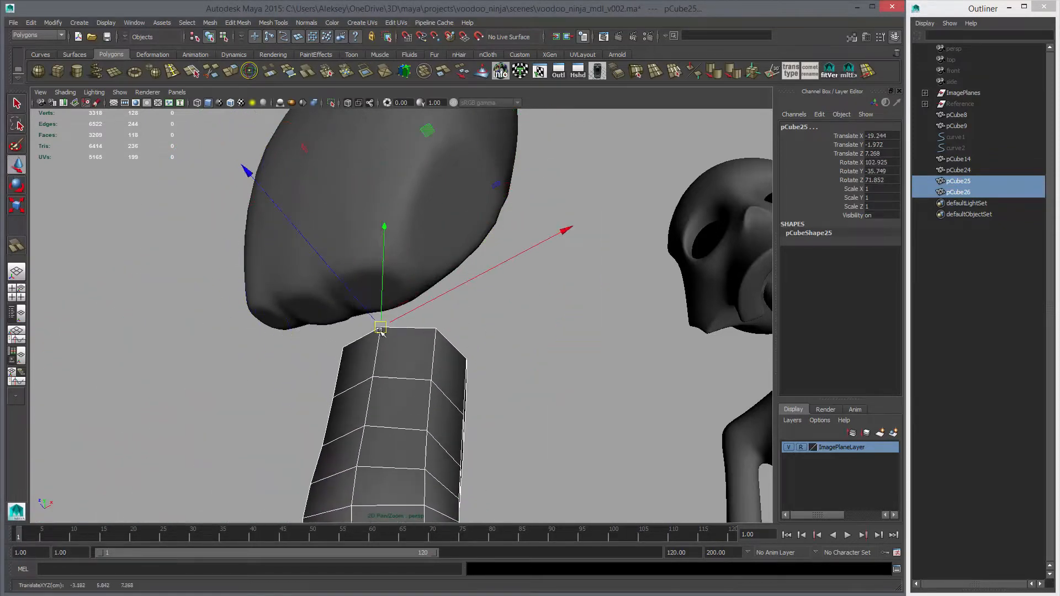
left_click(231, 103)
key("v")
middle_click_drag(366, 286, 356, 271)
right_click_drag(420, 304, 467, 353, "alt")
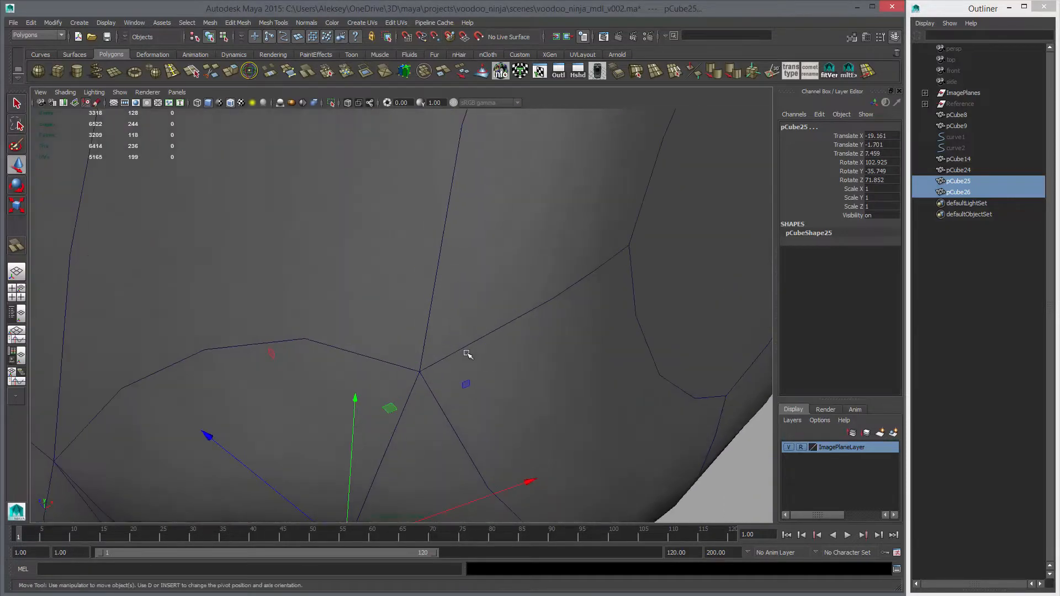
Turn off the palm's smooth preview and apply Smooth to its mesh.
right_click_drag(591, 320, 426, 229, "alt")
left_click(436, 230)
key("1")
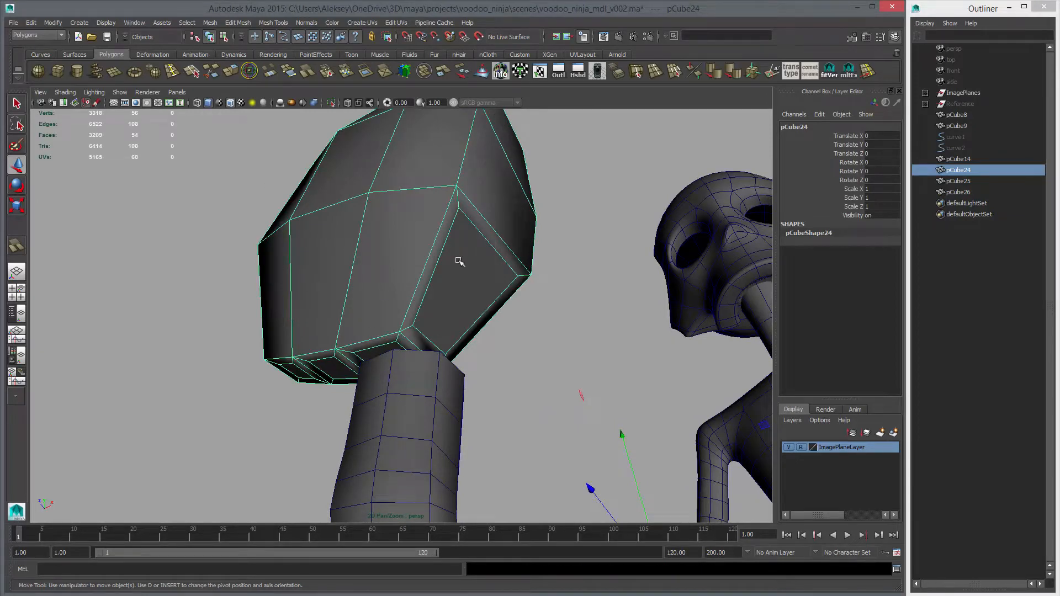
left_click(152, 71)
left_click(421, 326)
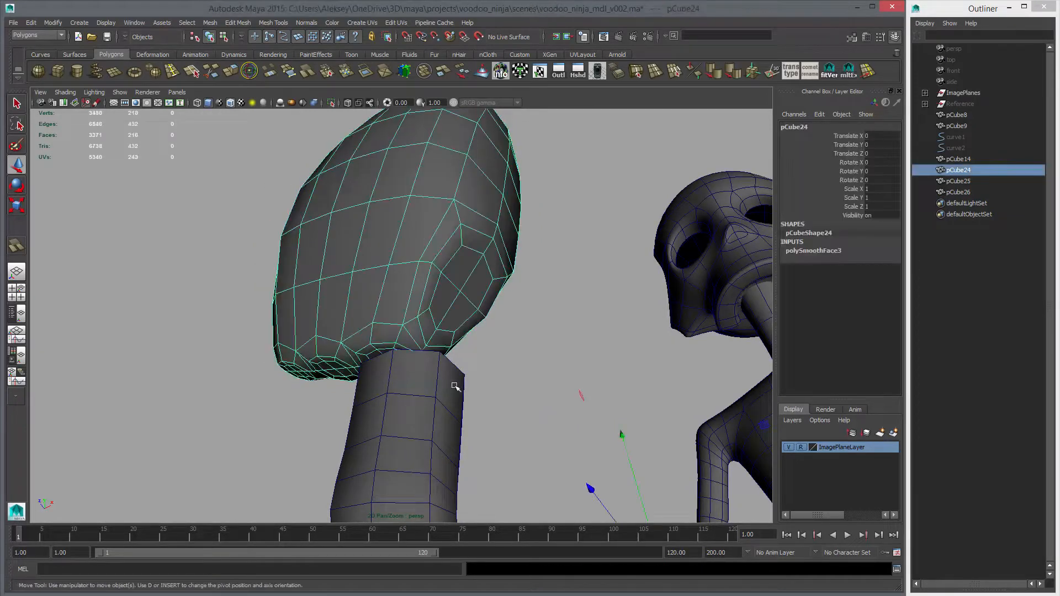
Snap both finger pieces to about Translate X -19.284, Y -1.69, Z 7.585 on the smoothed palm and scale them to about 0.508.
middle_click_drag(472, 387, 443, 386, "alt")
left_click(448, 254)
left_click(457, 330, "shift")
scroll(442, 386, "up", 2)
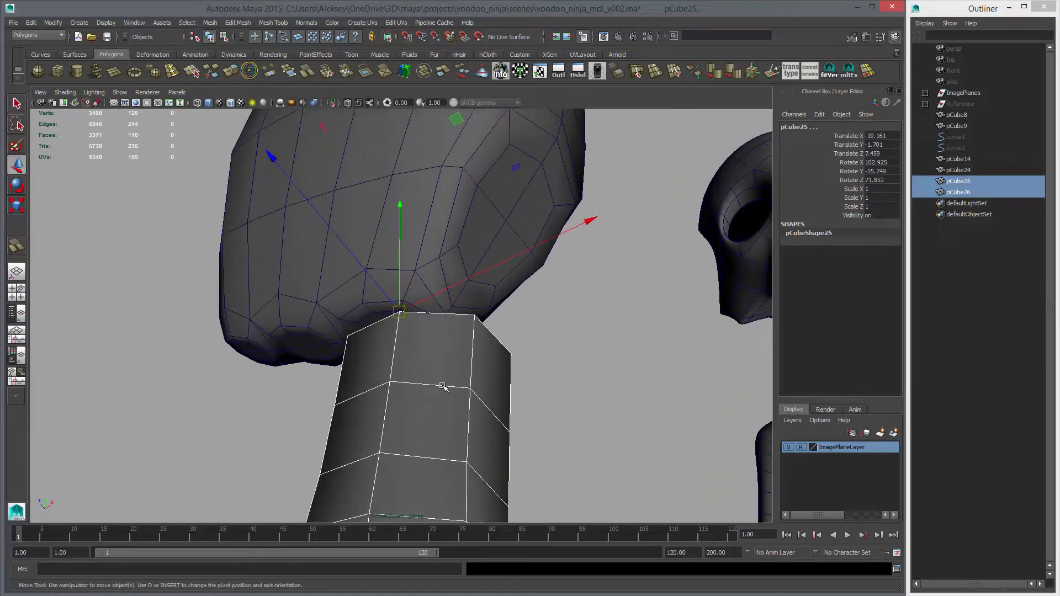
middle_click_drag(367, 308, 359, 299)
key("r")
middle_click_drag(574, 374, 179, 369)
Rotate both finger pieces against the shaded front-view sketch to about Rotate X 53.4, Y -24.265, Z 104.143.
left_click_drag(232, 369, 428, 391, "alt")
right_click_drag(429, 390, 320, 313, "alt")
left_click_drag(319, 313, 452, 325, "alt")
key("space")
key("space")
key("f")
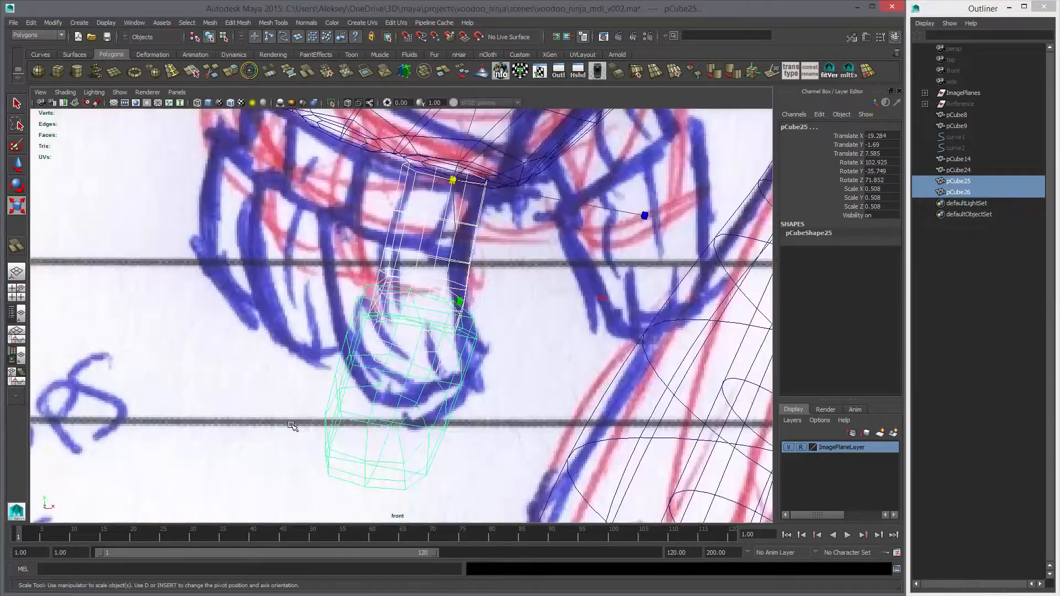
mouse_move(506, 395)
right_mouse_down("alt")
mouse_move(407, 379)
mouse_move(545, 417)
right_mouse_up("alt")
key("5")
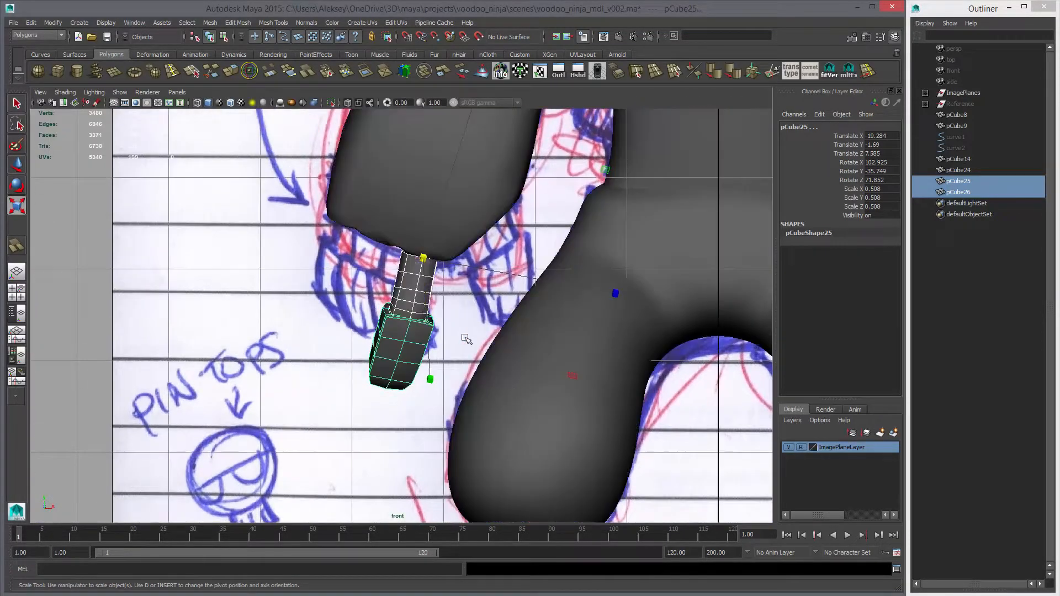
right_click_drag(465, 337, 498, 342, "alt")
key("e")
left_click_drag(577, 289, 520, 366)
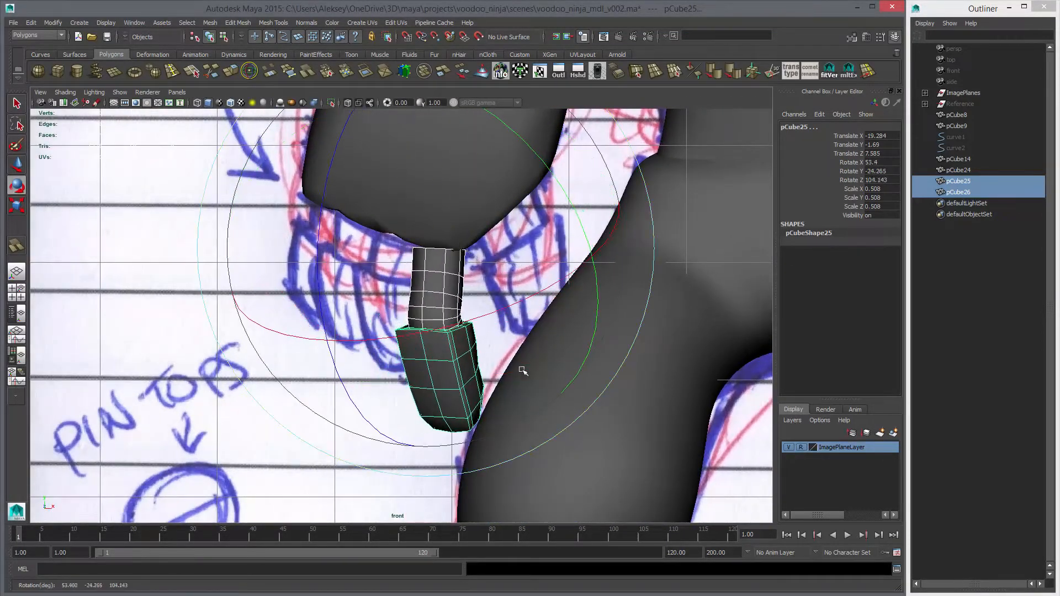
Match both finger pieces to the sketched middle finger at about Translate X -19.576, Y -1.243, Rotate X 52.531, Y -15.423, Z 99.607, scale 0.483.
key("w")
middle_click_drag(456, 330, 457, 318)
key("e")
left_click_drag(373, 354, 420, 351)
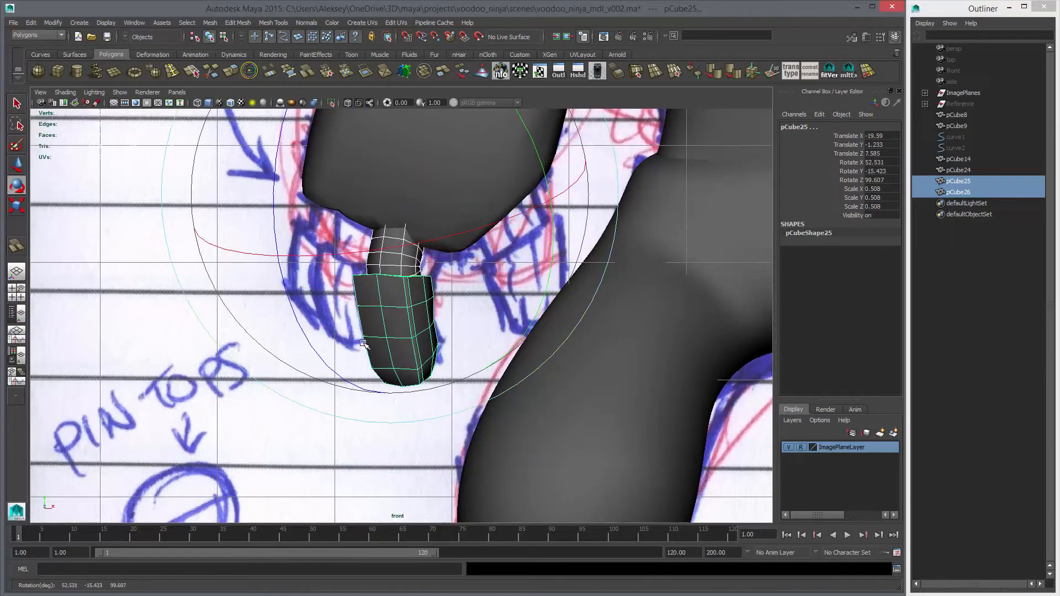
key("r")
key("w")
middle_click_drag(484, 334, 485, 335)
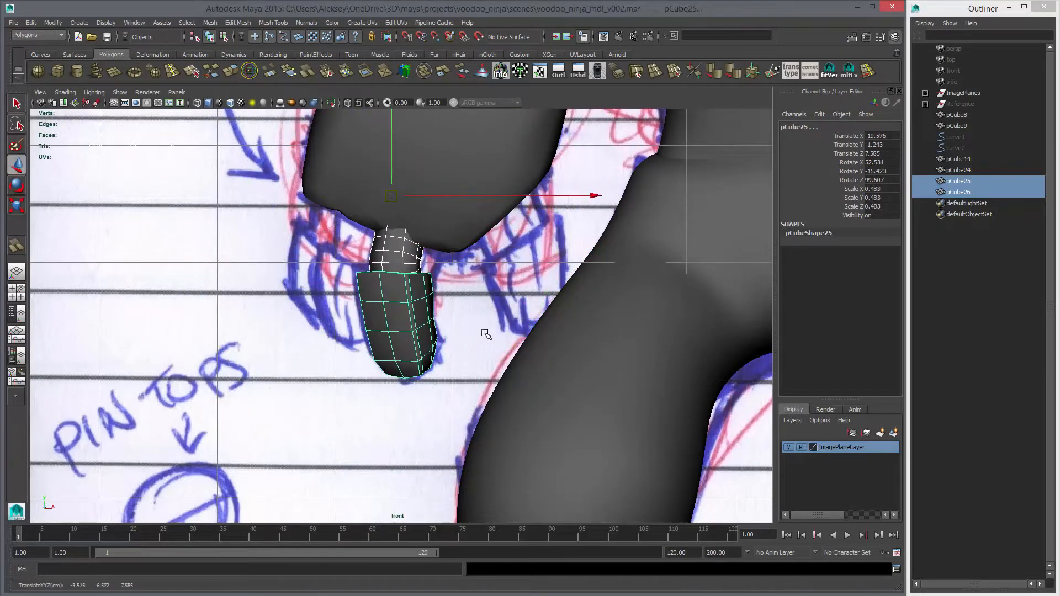
Fine-tune both finger pieces to about Rotate X 56.707, Y -14.716, Z 97.89 and Translate X -19.567.
key("e")
left_click_drag(405, 277, 426, 277)
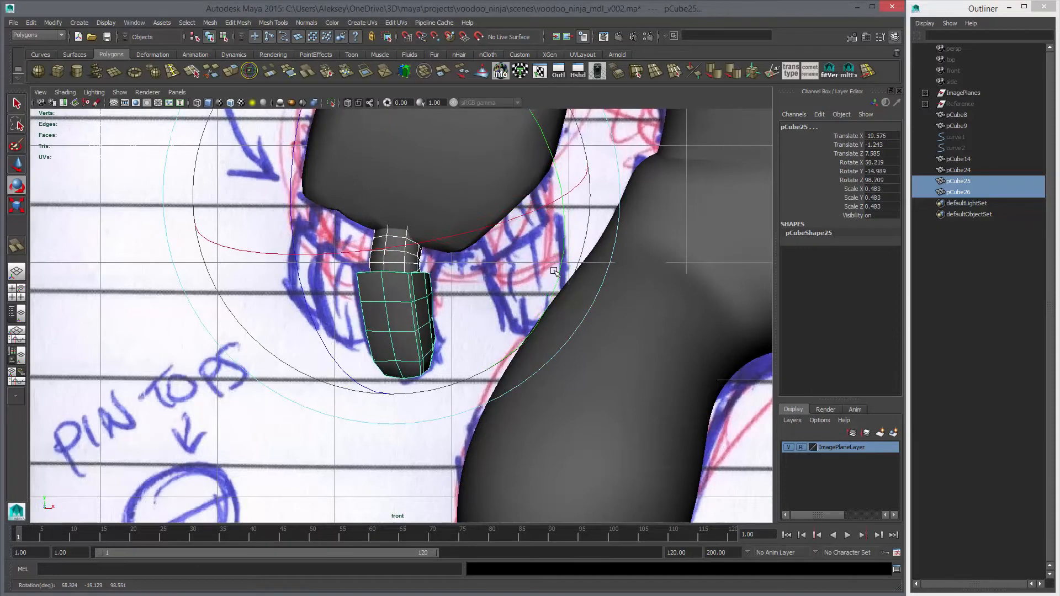
left_click_drag(554, 271, 541, 284)
key("w")
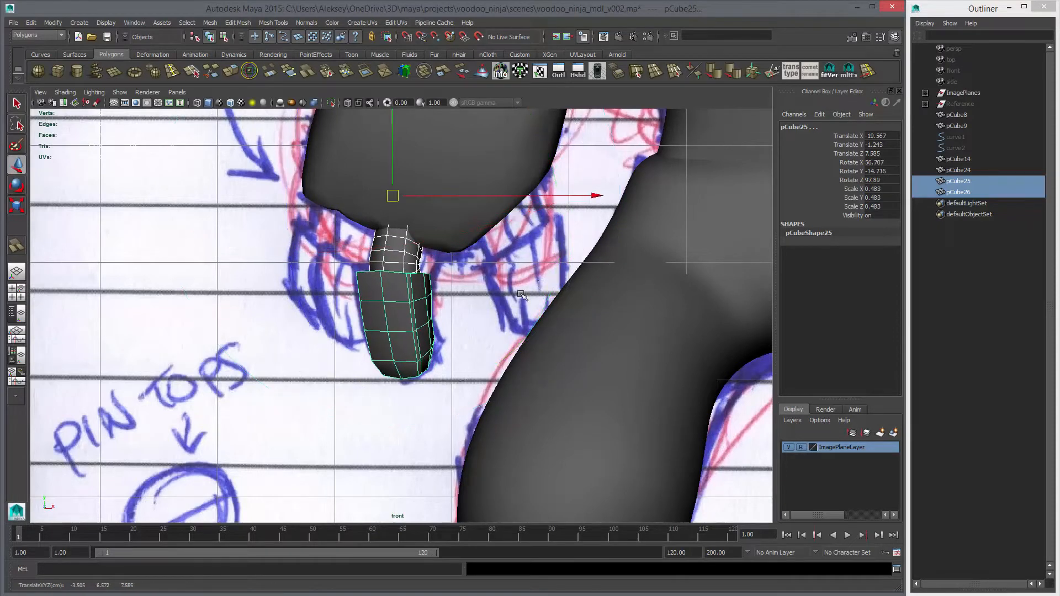
Thicken the bent segment with Transform Component at about Local Translate Z 0.029, return to object mode and preview the finger smoothed.
scroll(521, 295, "up", 2)
left_click(418, 271)
key("r")
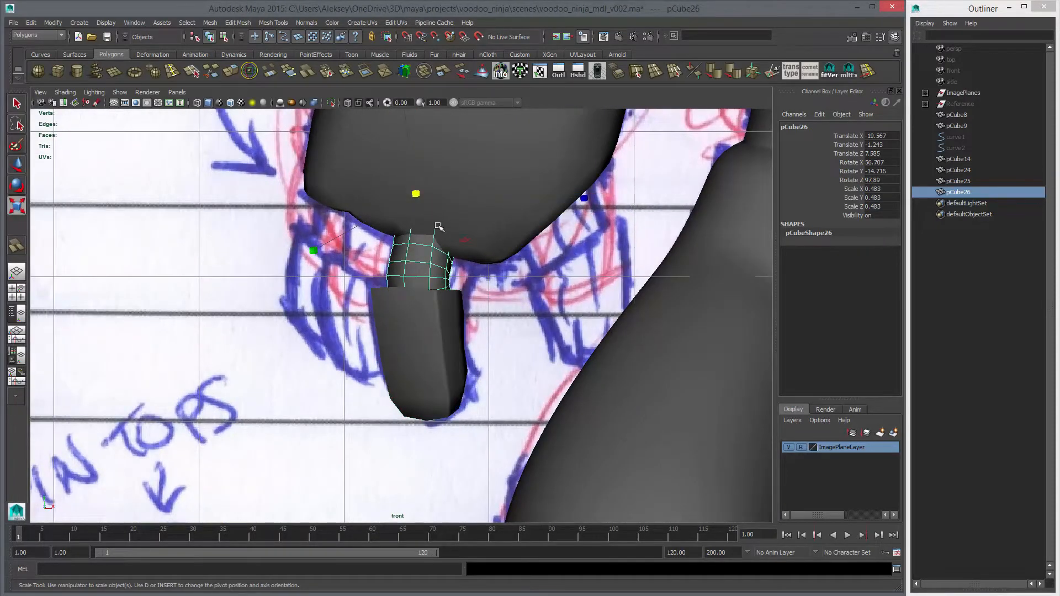
left_click(248, 72)
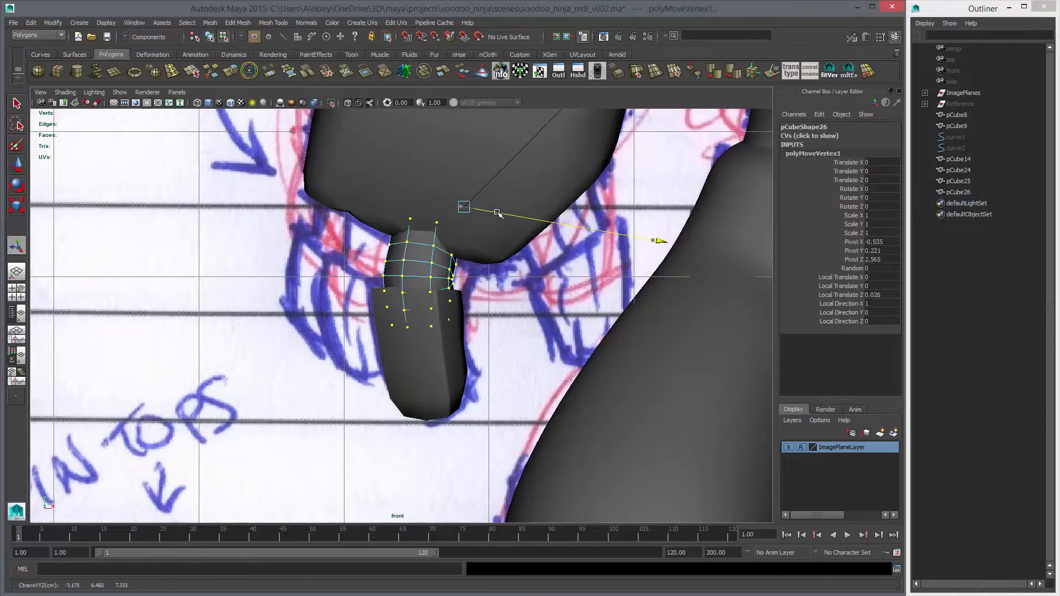
key("space")
key("space")
key("f")
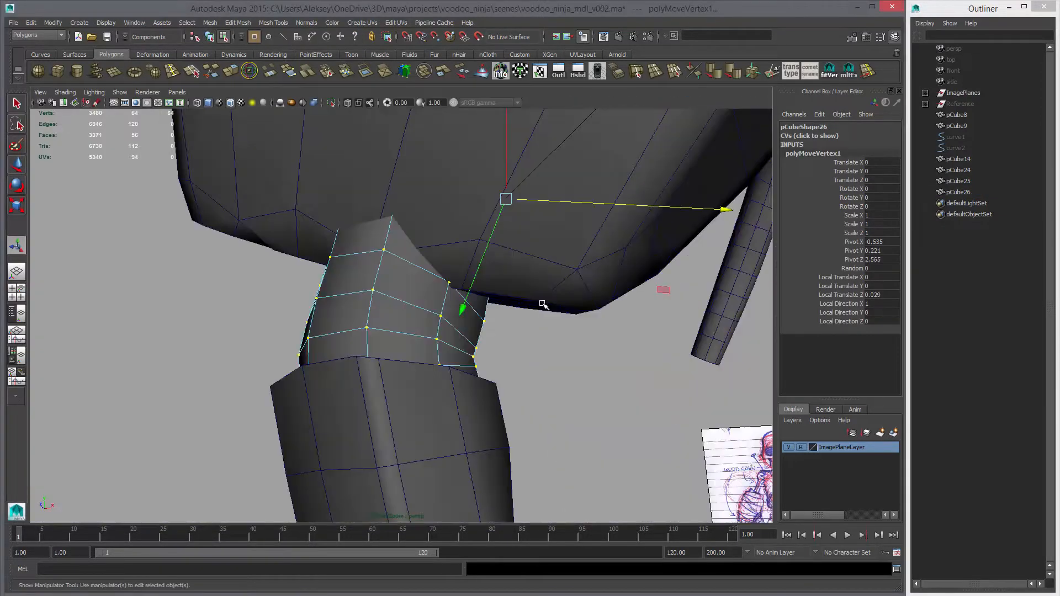
left_click_drag(540, 326, 542, 364, "alt")
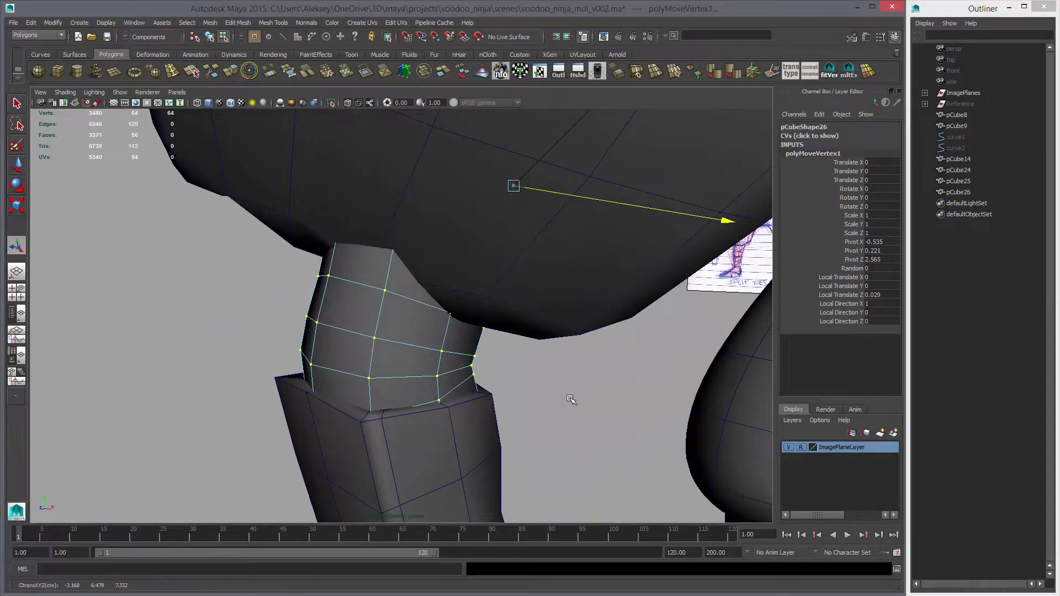
left_click_drag(581, 404, 442, 309, "alt")
right_click_drag(442, 309, 452, 344)
left_click(475, 403)
left_click(556, 386)
Slim the smoothed bent segment with Transform Component at about Local Translate Z -0.02 and return to object mode.
left_click_drag(556, 386, 92, 352, "alt")
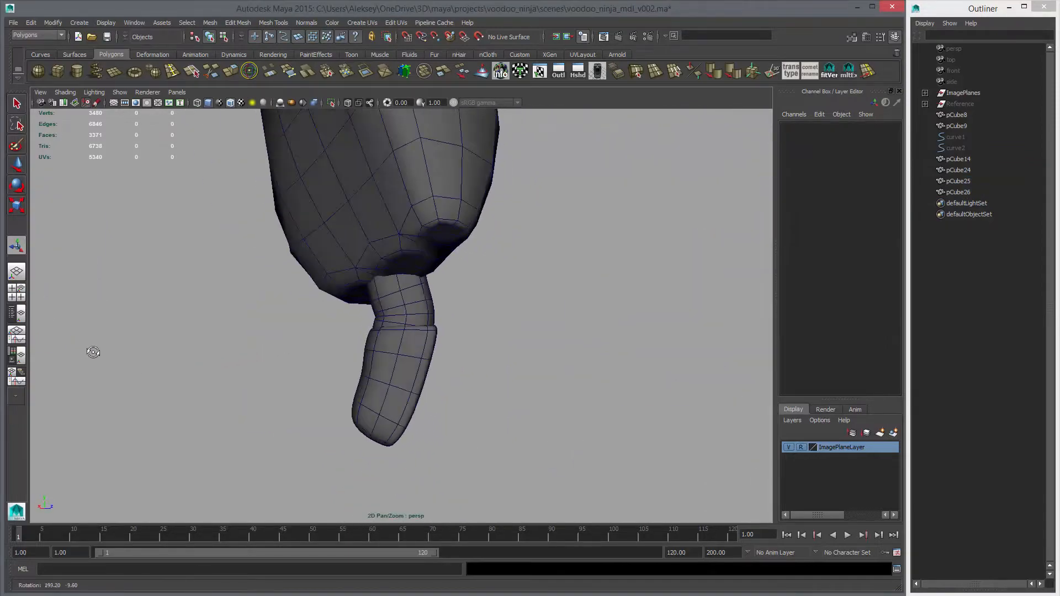
right_click_drag(92, 353, 318, 371, "alt")
left_click_drag(318, 371, 473, 383, "alt")
right_click_drag(473, 383, 371, 347, "alt")
left_click_drag(372, 347, 290, 338, "alt")
right_click_drag(290, 338, 634, 419, "alt")
left_click(461, 324)
left_click_drag(279, 182, 298, 218, "alt")
left_click(250, 71)
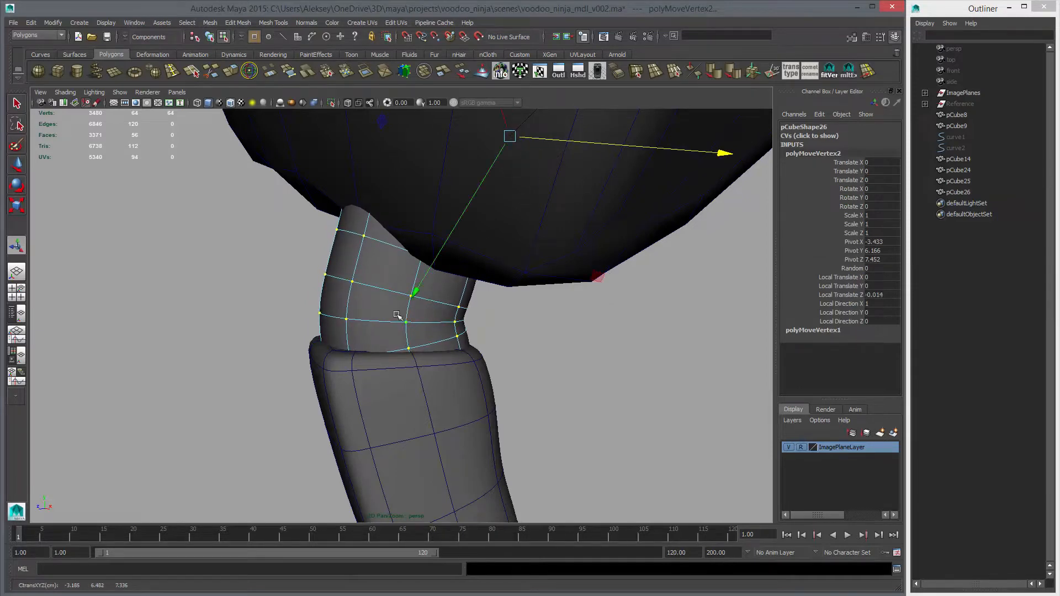
right_click_drag(398, 314, 442, 298)
left_click_drag(587, 387, 565, 380, "alt")
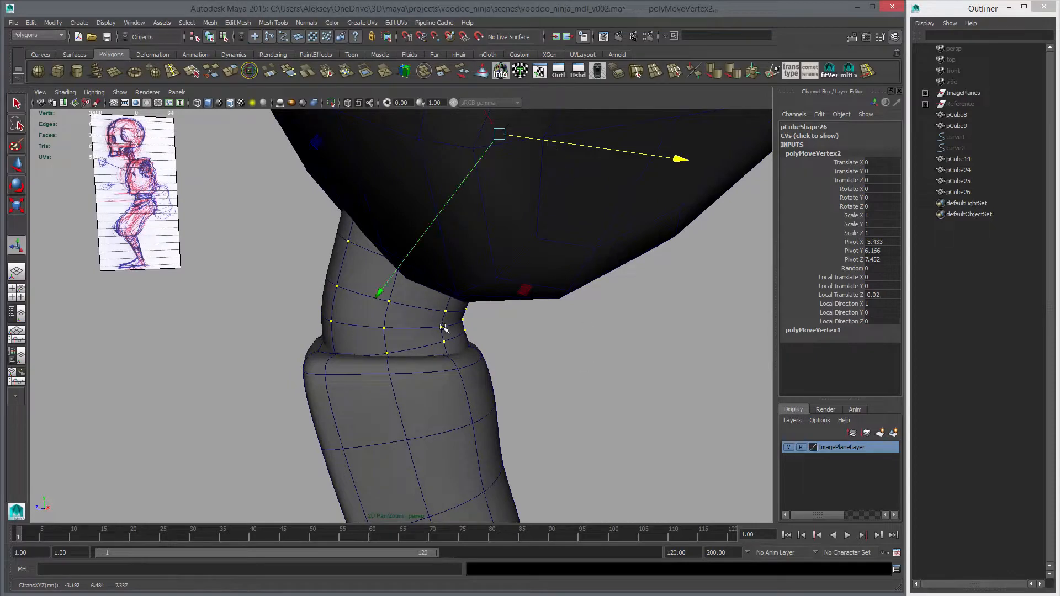
right_click_drag(443, 328, 483, 304)
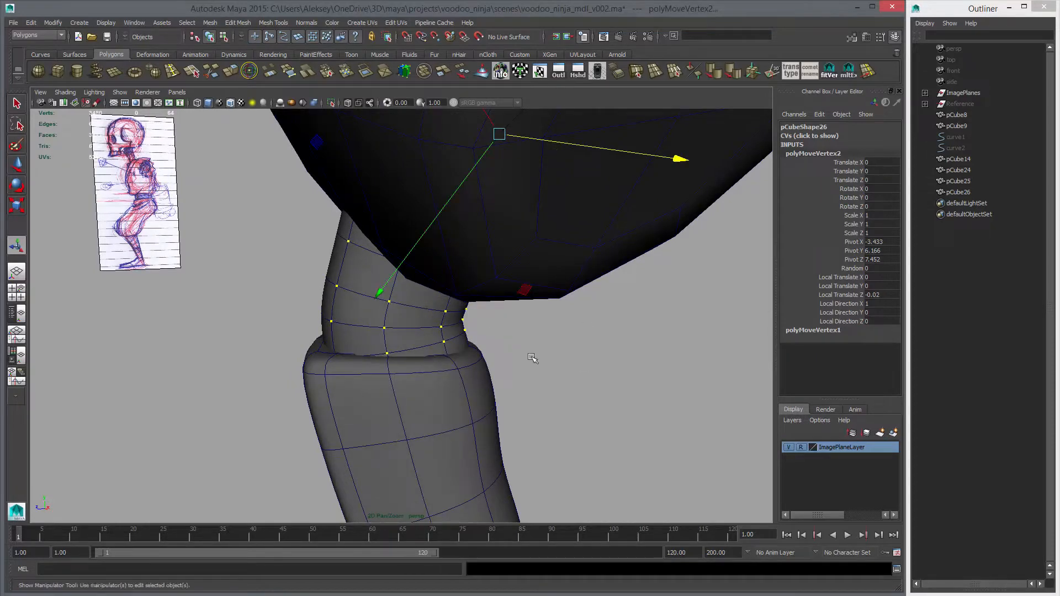
left_click(476, 403, "shift")
Rotate both finger pieces in the front view to about Rotate X 53.727, Y -24.455, Z 97.848.
scroll(613, 429, "down", 5)
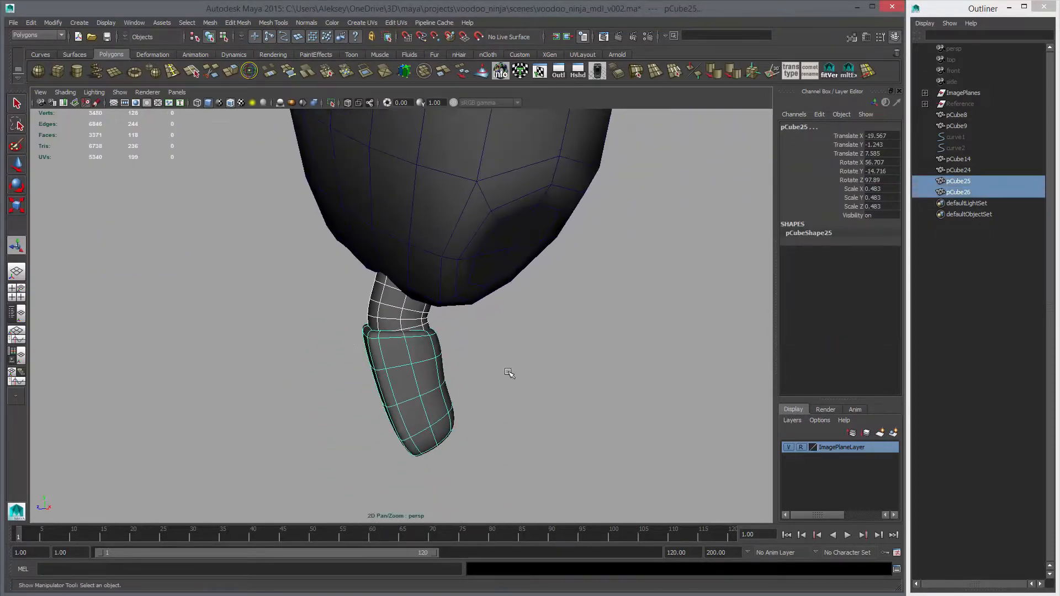
left_click(509, 373)
mouse_move(509, 373)
left_mouse_down("alt")
mouse_move(584, 386)
mouse_move(519, 375)
left_mouse_up("alt")
scroll(584, 386, "down", 4)
left_click(399, 307)
left_click(411, 353, "shift")
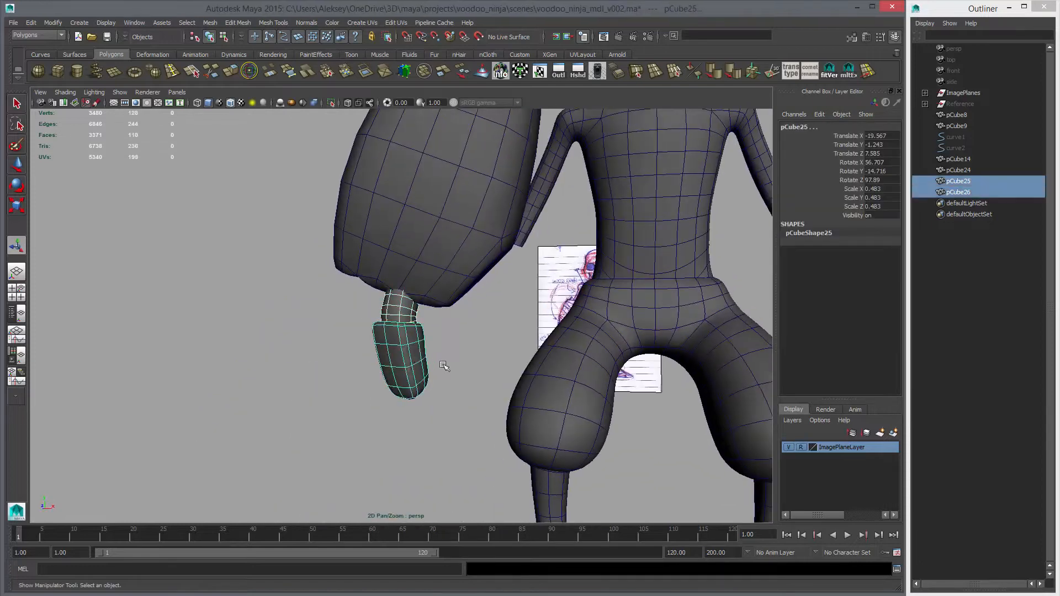
left_click_drag(443, 366, 475, 342, "alt")
key("w")
scroll(511, 282, "up", 4)
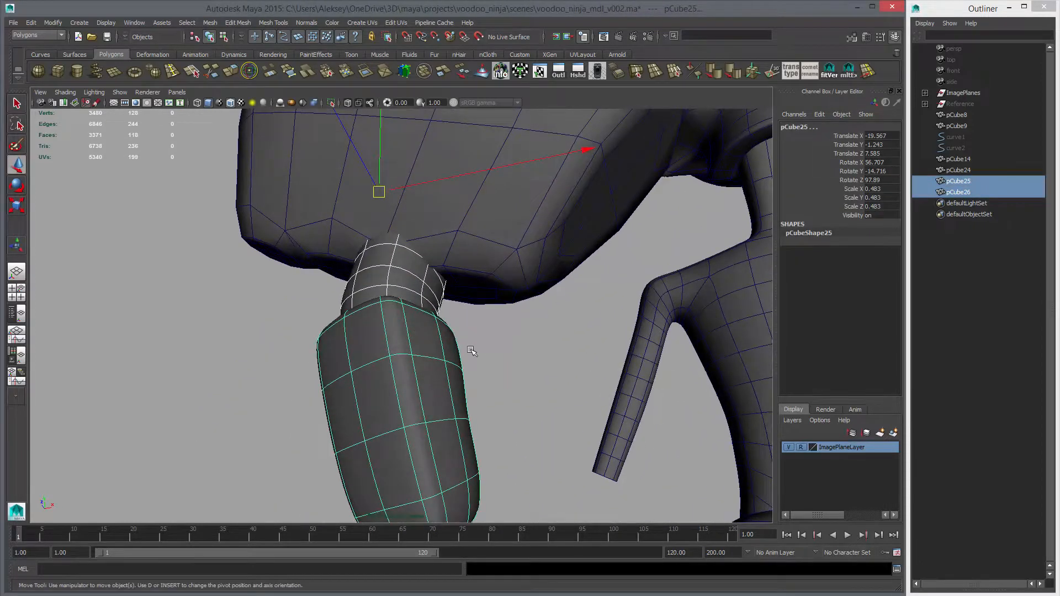
key("space")
key("space")
key("e")
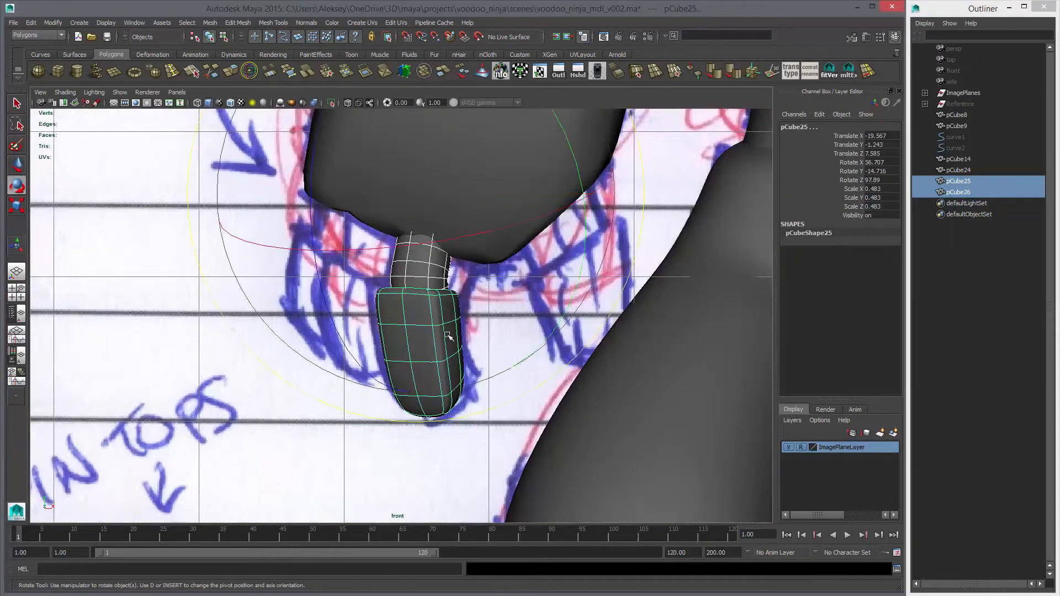
left_click_drag(403, 347, 407, 342)
Scale both finger pieces to about 0.513 and shift them to about Translate X -19.571, Y -1.205.
key("r")
middle_click_drag(417, 356, 430, 359)
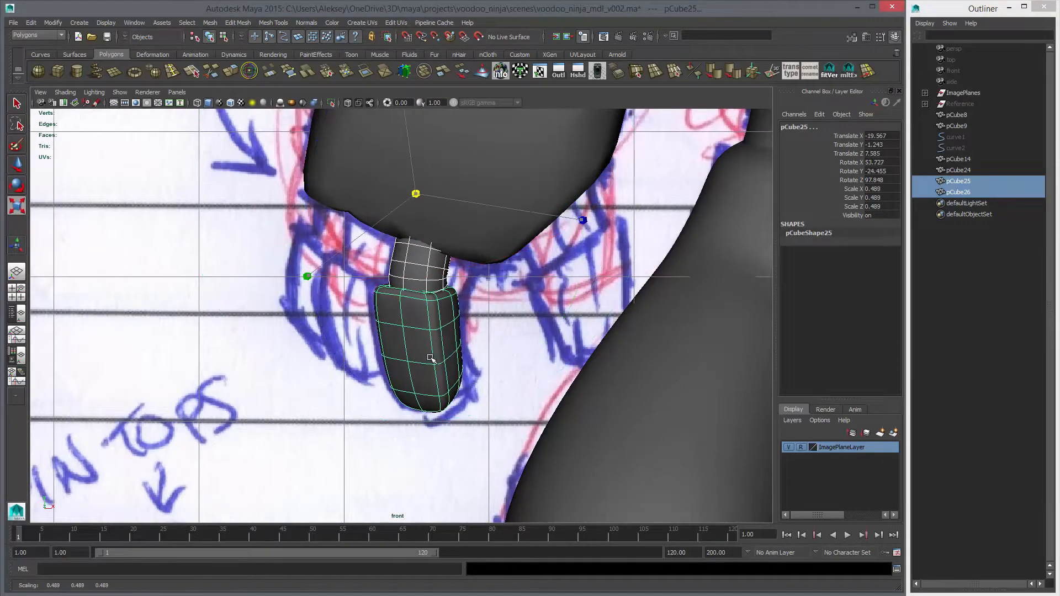
key("space")
key("space")
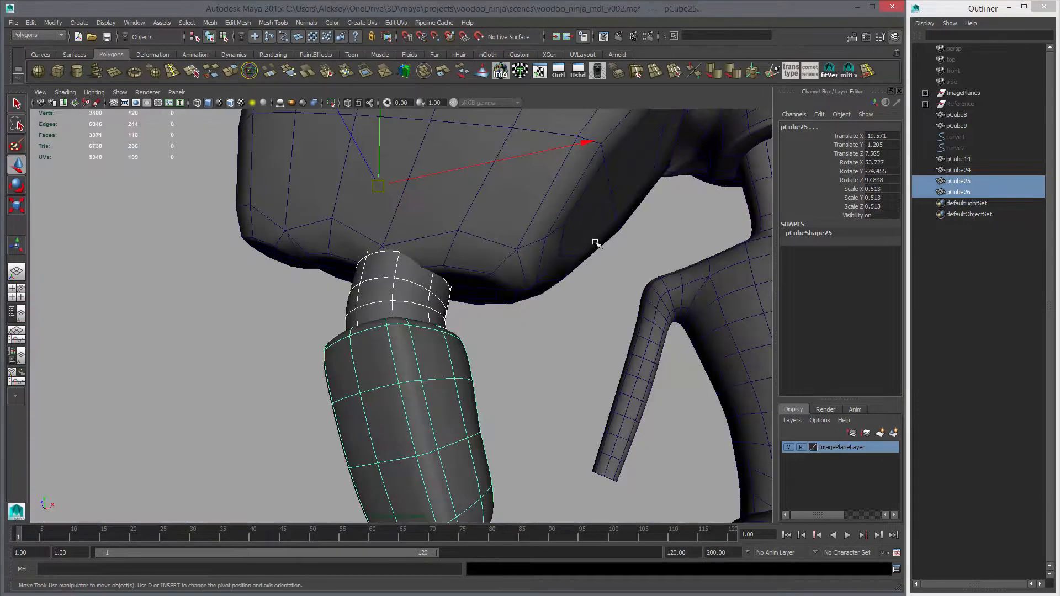
Rotate both finger pieces to about Rotate X 89.09, Y -39.762, Z 73.925 and move them to about Translate X -19.247, Y -1.202, Z 7.639.
left_click_drag(594, 243, 452, 340, "alt")
key("e")
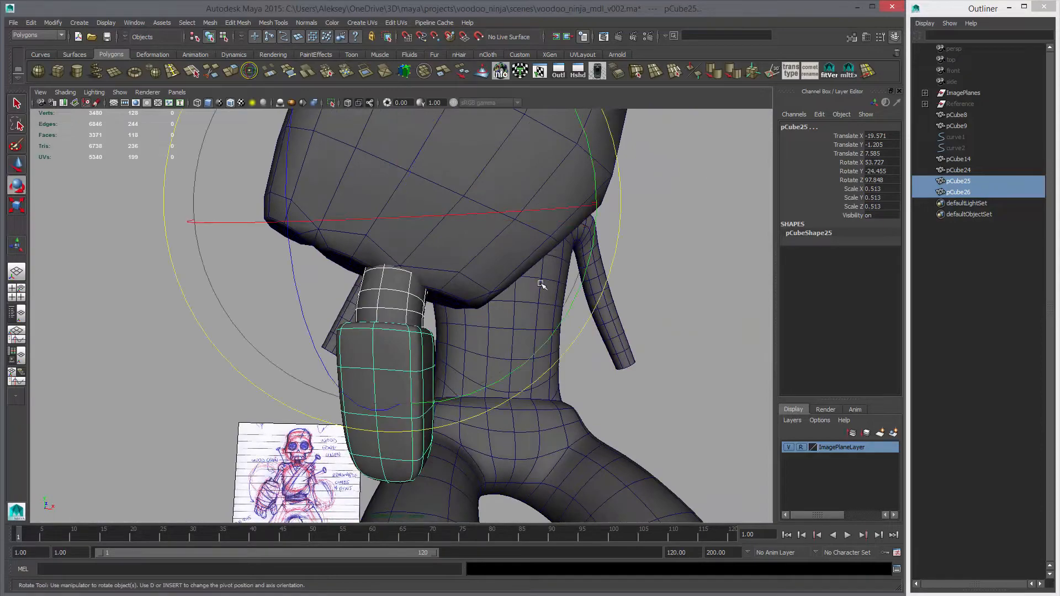
left_click_drag(542, 289, 583, 323)
left_click_drag(533, 391, 528, 302, "alt")
key("w")
middle_click_drag(537, 336, 544, 334)
left_click_drag(559, 359, 530, 360, "alt")
left_click_drag(511, 412, 480, 385, "alt")
key("e")
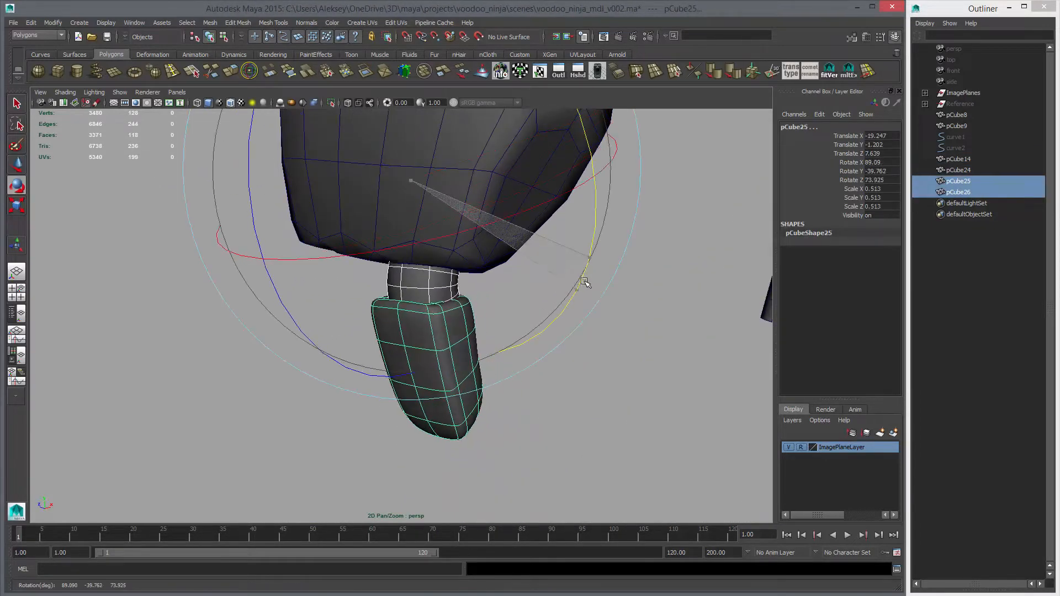
Refine the finger to about Rotate X 89.535, Y -42.756, Z 77.359 and seat it in the palm at Translate X -19.184, Y -1.299, Z 7.659.
key("w")
left_click_drag(558, 329, 284, 385, "alt")
key("e")
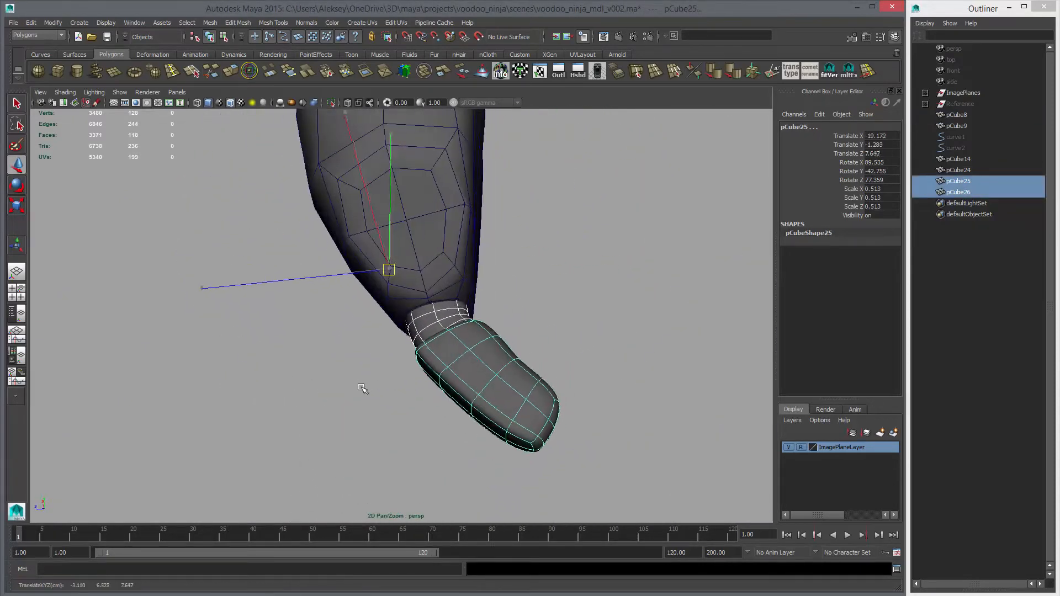
right_click_drag(374, 379, 547, 385, "alt")
left_click_drag(547, 385, 341, 326, "alt")
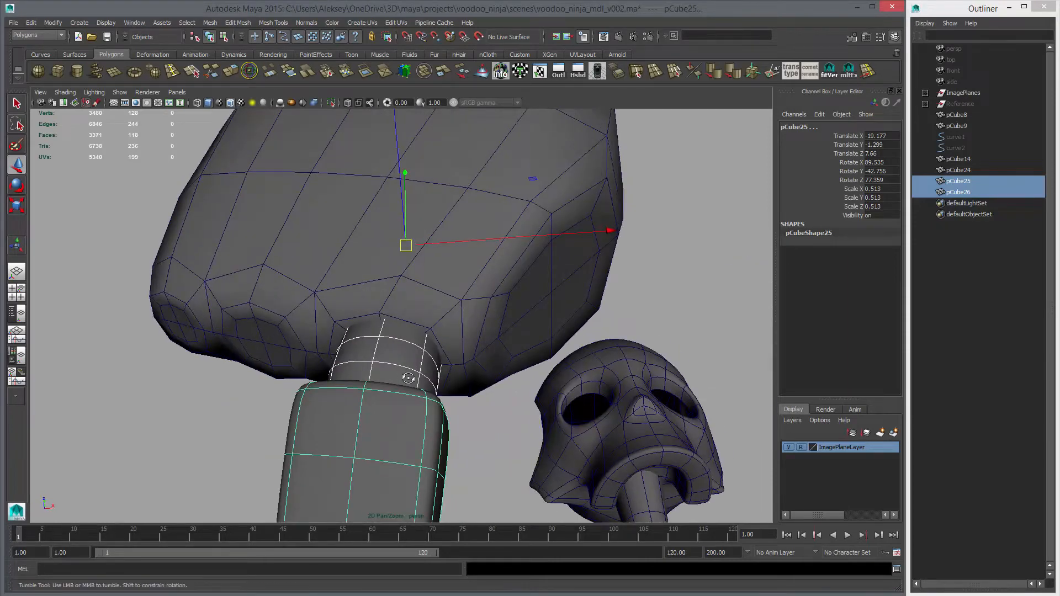
left_click_drag(408, 378, 429, 373, "alt")
left_click_drag(407, 334, 431, 227, "alt")
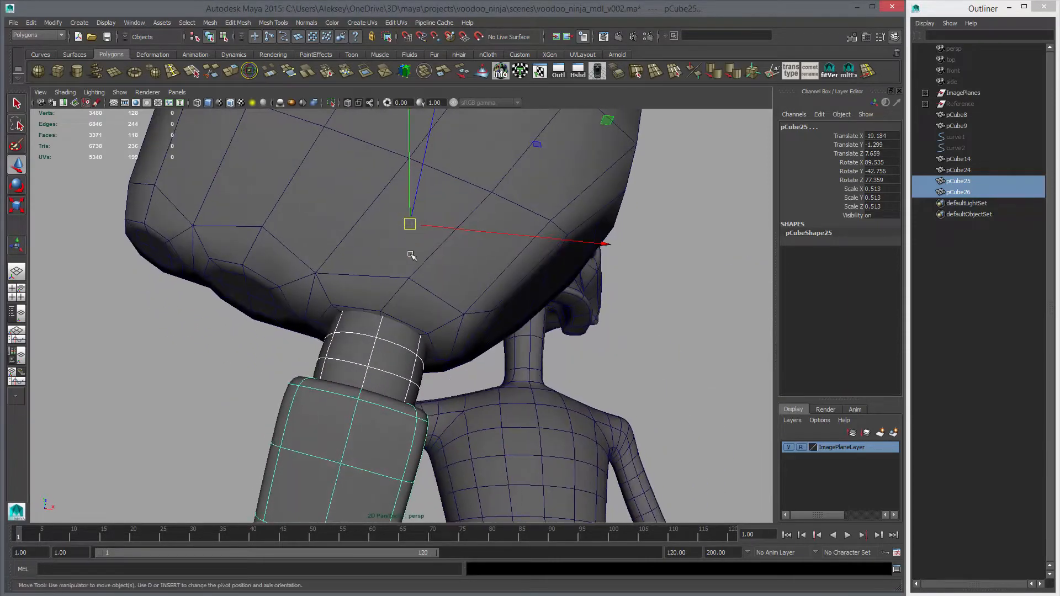
left_click_drag(413, 345, 422, 339, "alt")
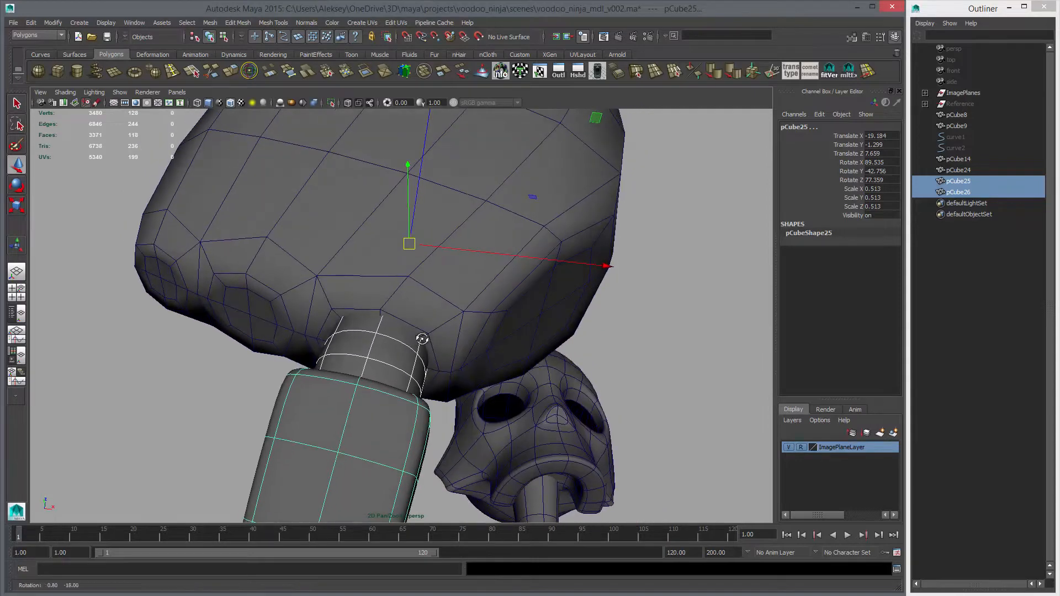
left_click_drag(378, 307, 365, 342)
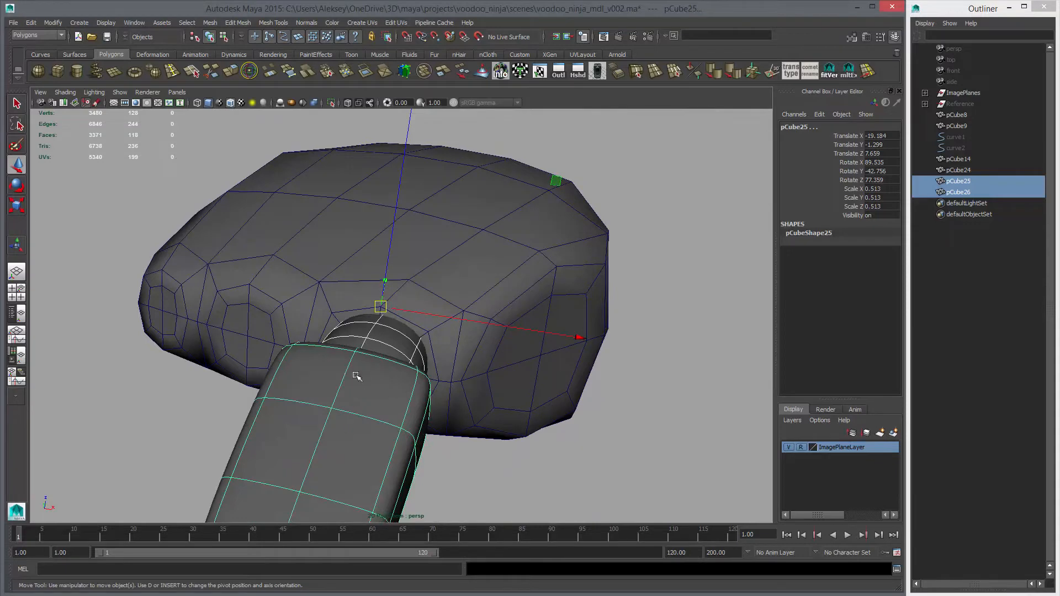
Duplicate both finger pieces and move the copy to the palm's middle socket at about Translate X -19.71, Y -1.116, Z 7.635.
middle_click_drag(364, 342, 444, 334)
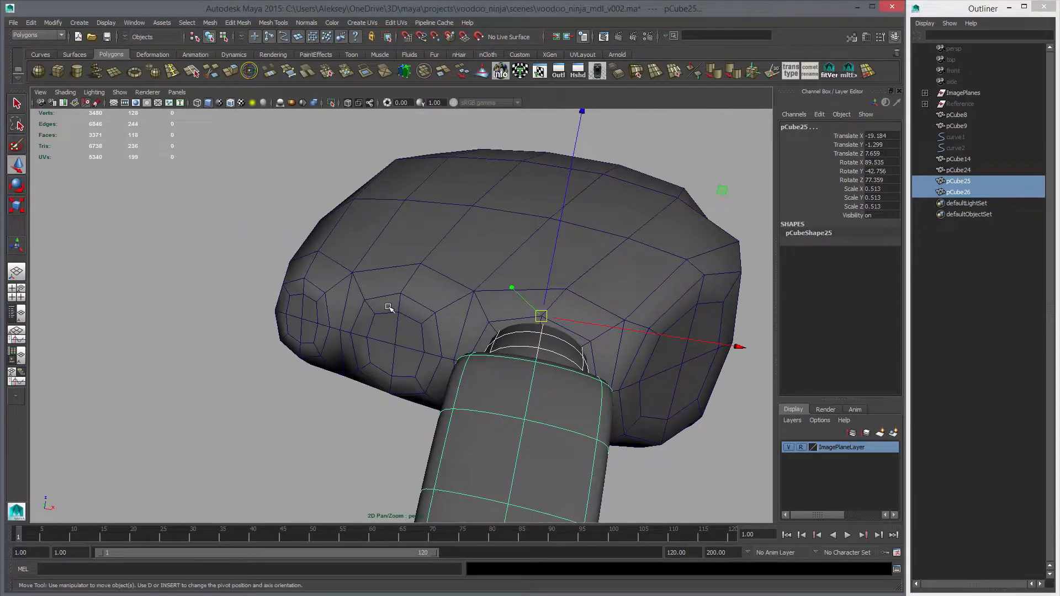
left_click_drag(417, 324, 418, 329, "alt")
key("ctrl+d")
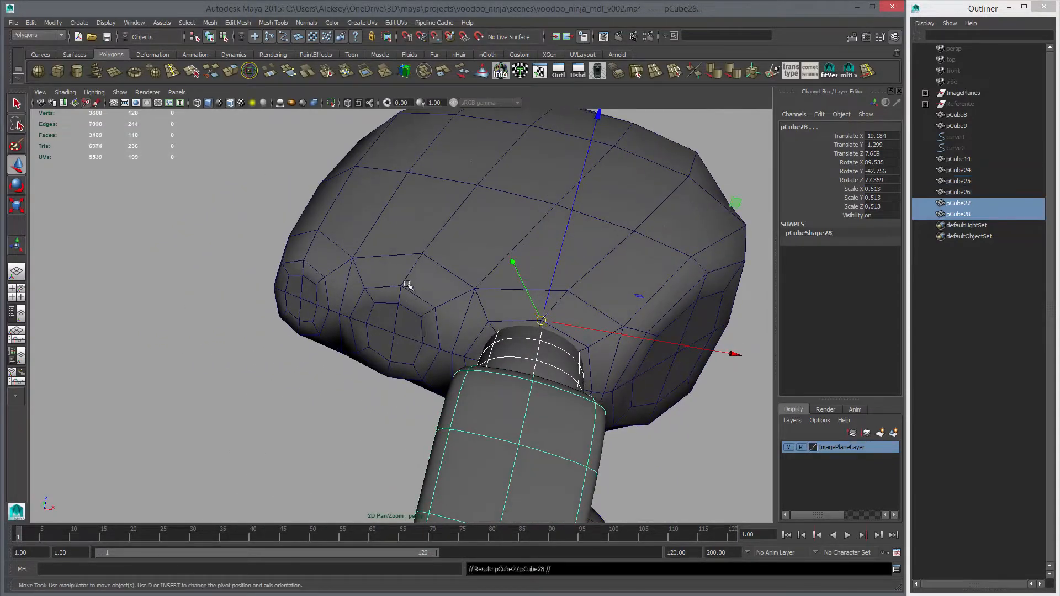
middle_click(407, 284)
left_click_drag(462, 386, 452, 336, "alt")
right_click_drag(442, 375, 329, 378, "alt")
Scale the middle finger to about 0.494 and rotate it to about Rotate X 79.943, Y -45.685, Z 72.926.
key("r")
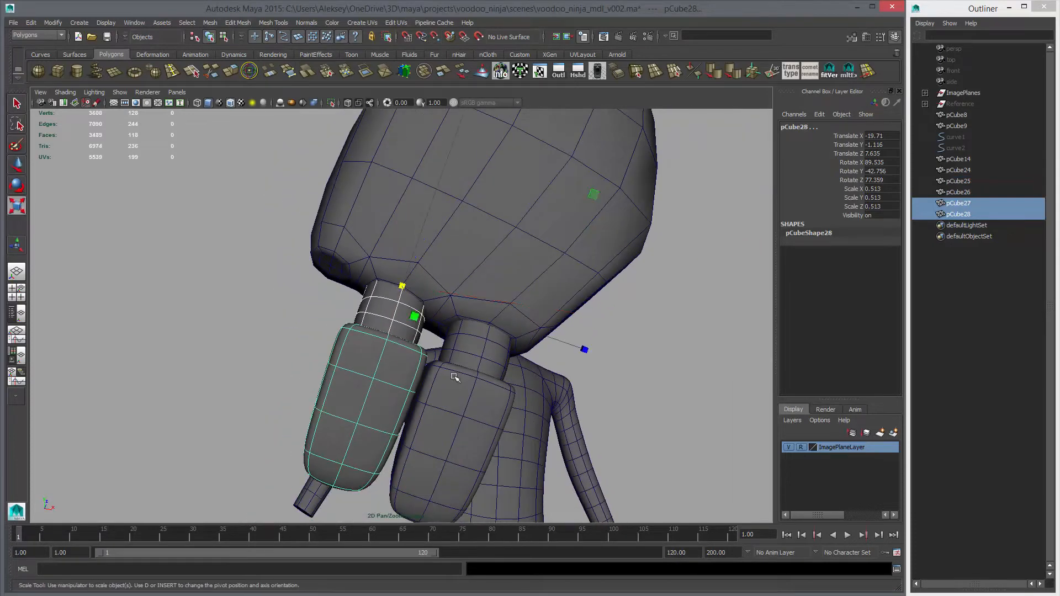
middle_click_drag(454, 377, 418, 356)
key("e")
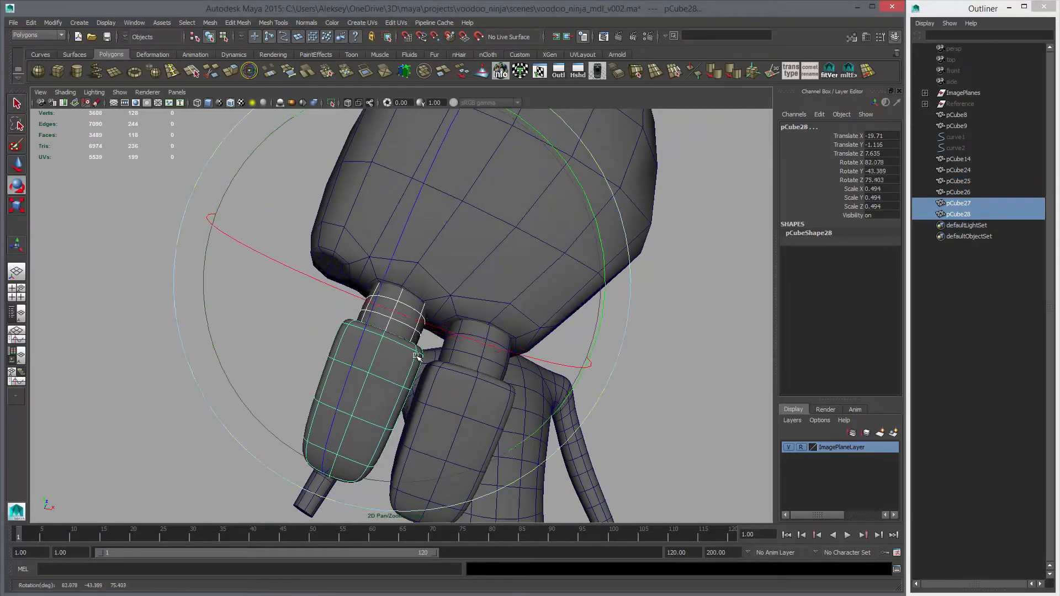
mouse_move(482, 397)
middle_mouse_down()
mouse_move(497, 407)
mouse_move(493, 395)
middle_mouse_up()
left_click_drag(493, 395, 525, 362, "alt")
right_click_drag(525, 375, 563, 419, "alt")
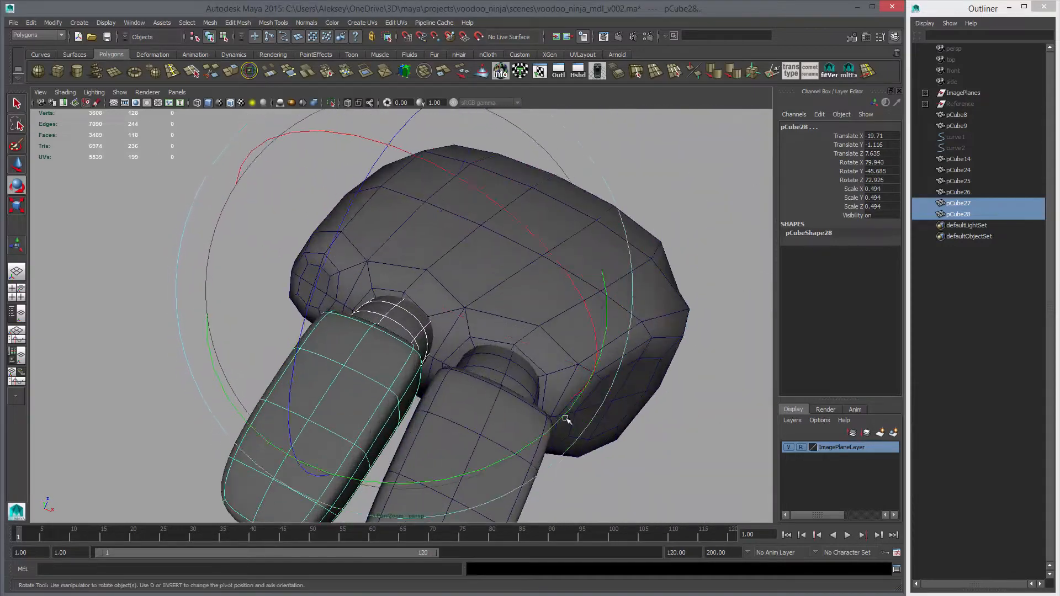
Duplicate the middle finger and move the copy to the outermost socket at about Translate X -20.115, Y -0.924, Z 7.606.
key("w")
middle_click_drag(394, 389, 516, 403, "alt")
key("ctrl+d")
middle_click_drag(447, 275, 442, 275)
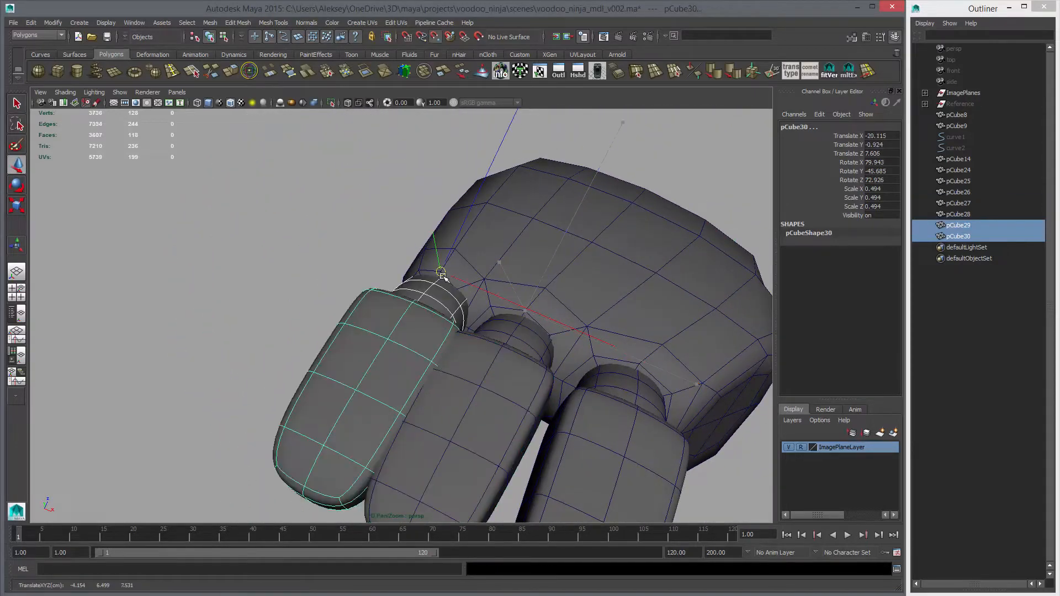
left_click_drag(442, 276, 499, 390, "alt")
Scale the outermost finger to about 0.436 and rotate it to about Rotate X 79.257, Y -48.117, Z 67.155.
key("r")
middle_click_drag(499, 391, 440, 389)
left_click_drag(441, 389, 438, 390, "alt")
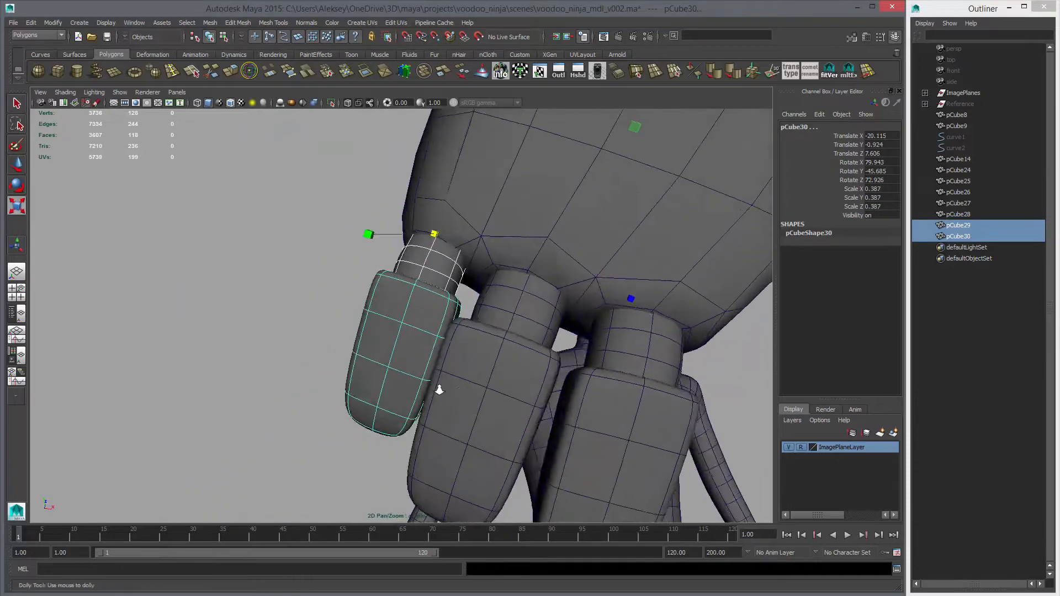
right_click_drag(438, 390, 503, 333, "alt")
key("e")
left_click_drag(546, 373, 509, 401)
key("r")
middle_click_drag(509, 401, 527, 402)
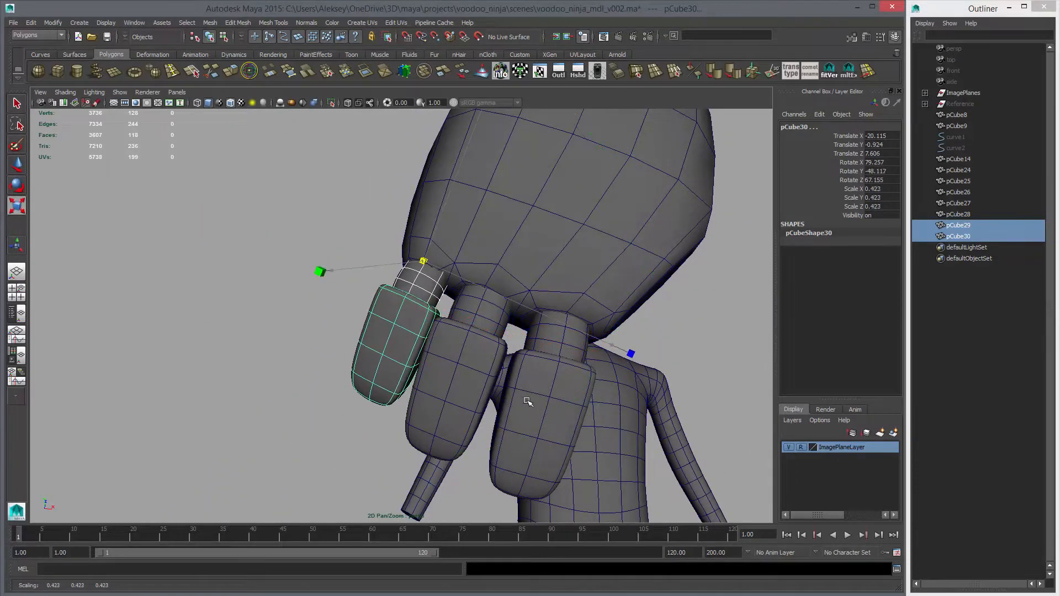
left_click_drag(527, 402, 407, 366, "alt")
Select both pieces of the original finger and shrink them to a scale of about 0.48.
key("w")
key("w")
left_click(406, 367)
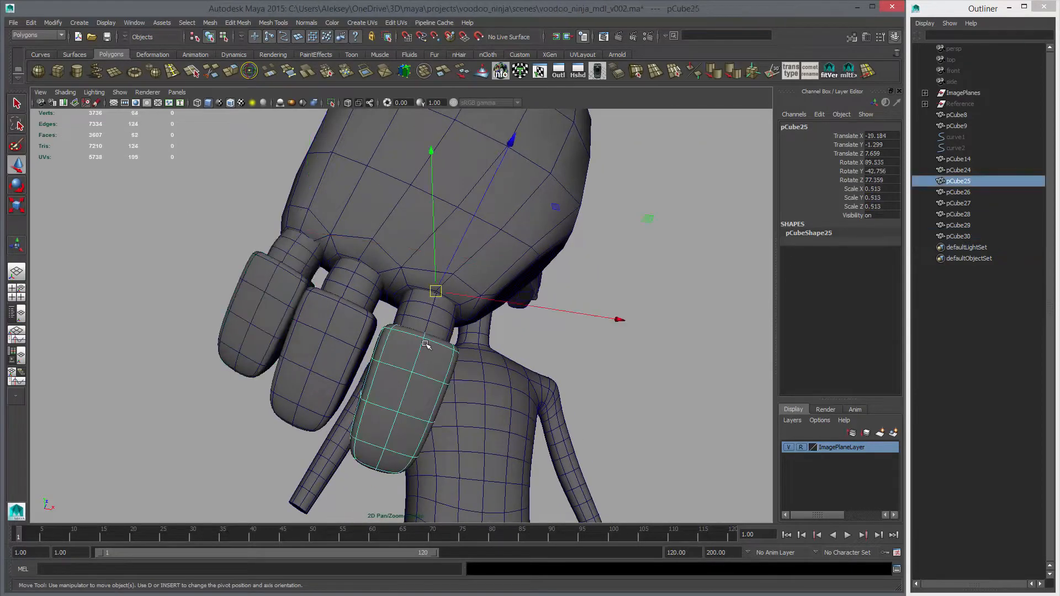
left_click(427, 315, "shift")
key("r")
middle_click_drag(427, 316, 481, 374)
Rotate the two middle finger pieces to about Rotate X 80.743, Y -44.459, Z 74.413.
left_click(348, 367)
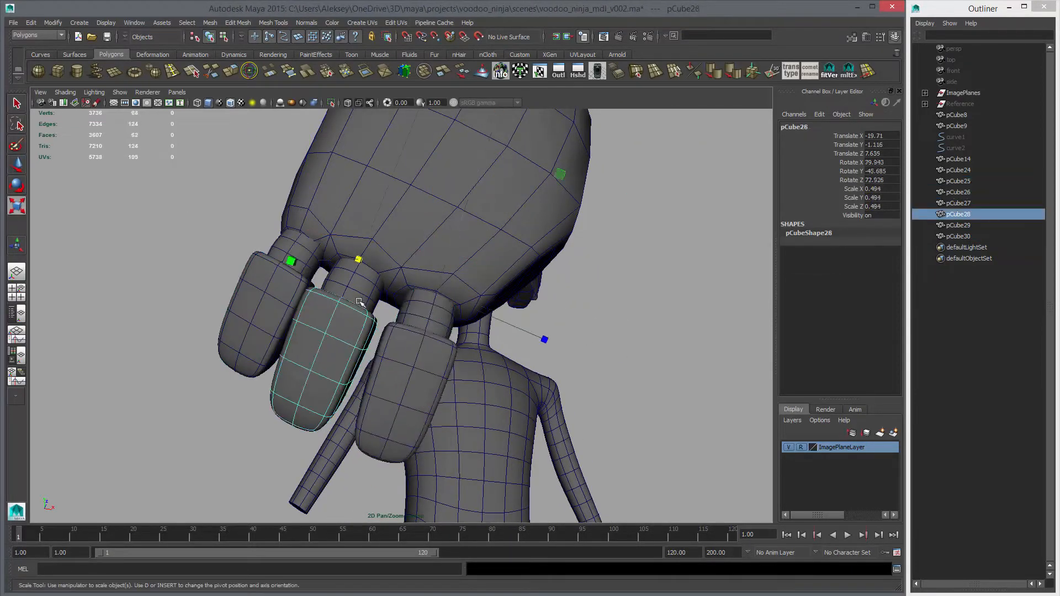
left_click(358, 301, "shift")
key("e")
left_click_drag(404, 368, 415, 370)
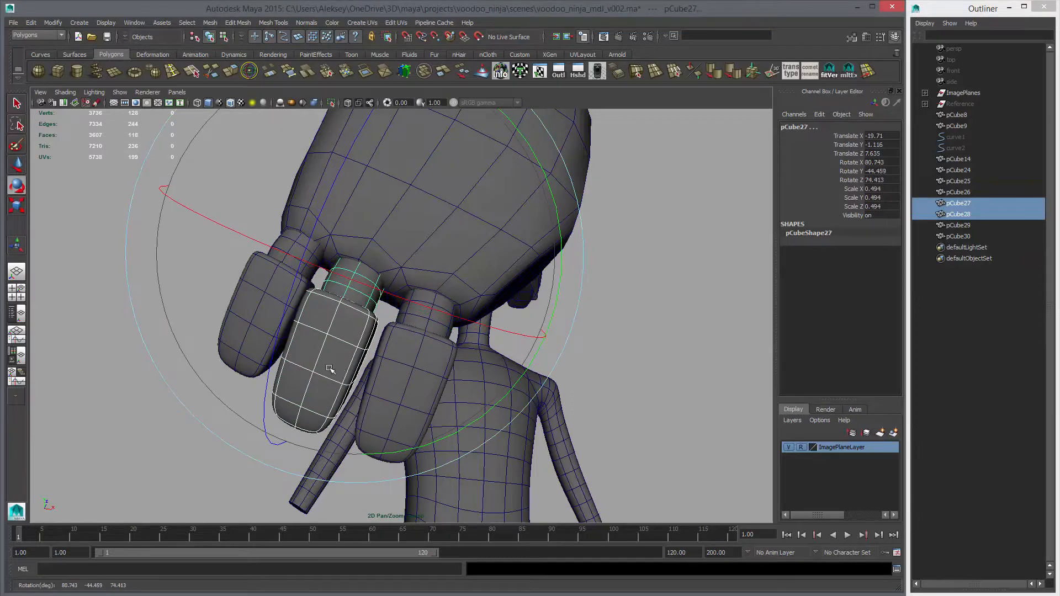
left_click_drag(329, 368, 348, 371, "alt")
Rotate the outermost finger to about Rotate X 77.702, Y -49.392, Z 64.892 and shift it to about Translate X -20.146, Y -0.952, Z 7.567.
key("q")
left_click(255, 316)
left_click(313, 238, "shift")
key("e")
key("w")
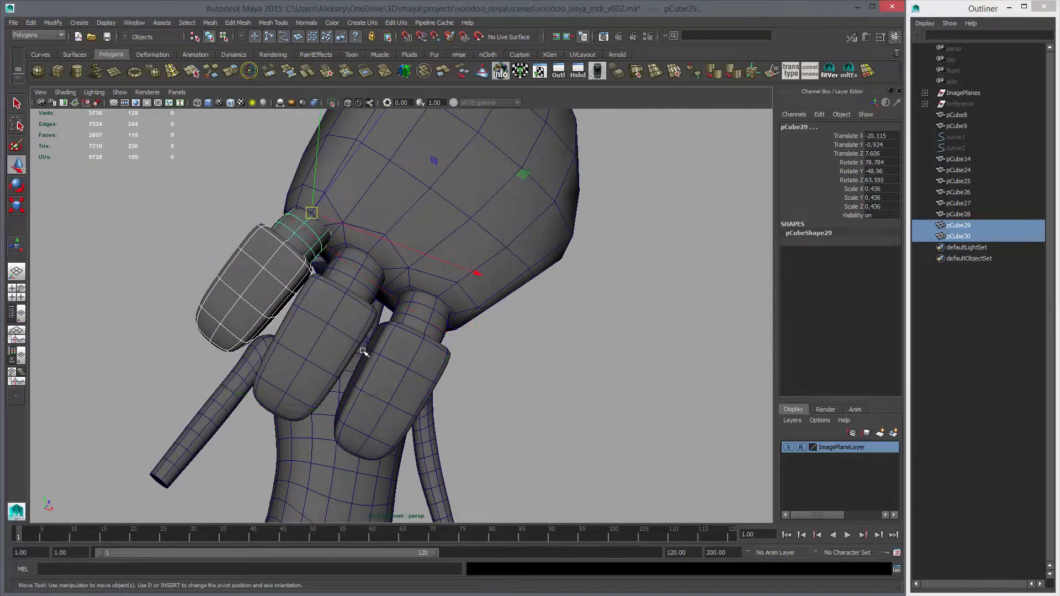
middle_click_drag(363, 351, 354, 356)
left_click_drag(350, 358, 440, 402, "alt")
key("e")
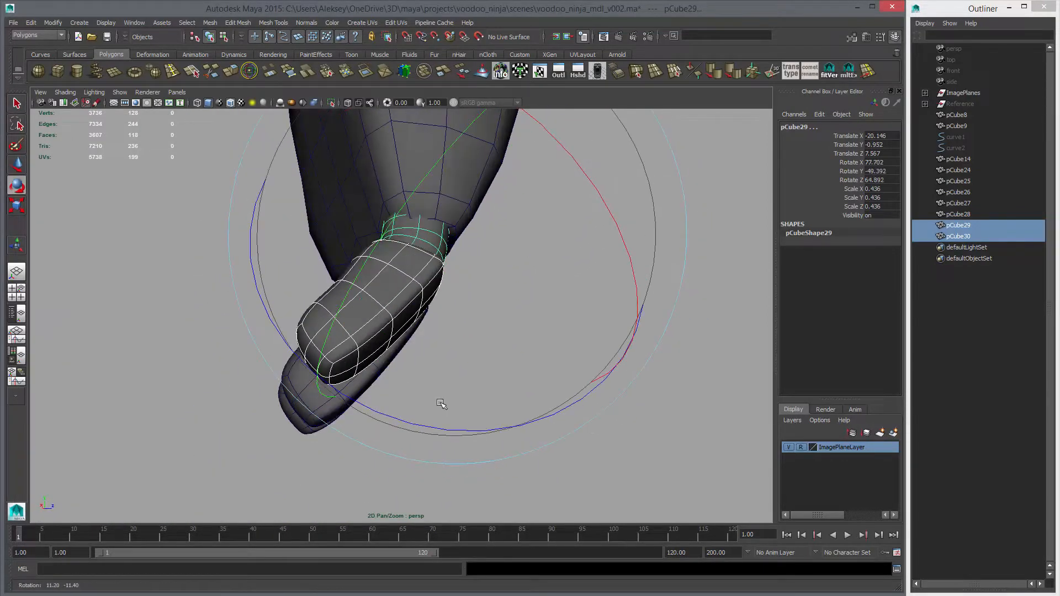
key("w")
middle_click_drag(473, 385, 483, 393)
left_click_drag(484, 392, 395, 354, "alt")
Move the two middle finger pieces to about Translate X -19.731, Y -1.101, Z 7.639.
left_click(327, 339)
left_click(369, 290, "shift")
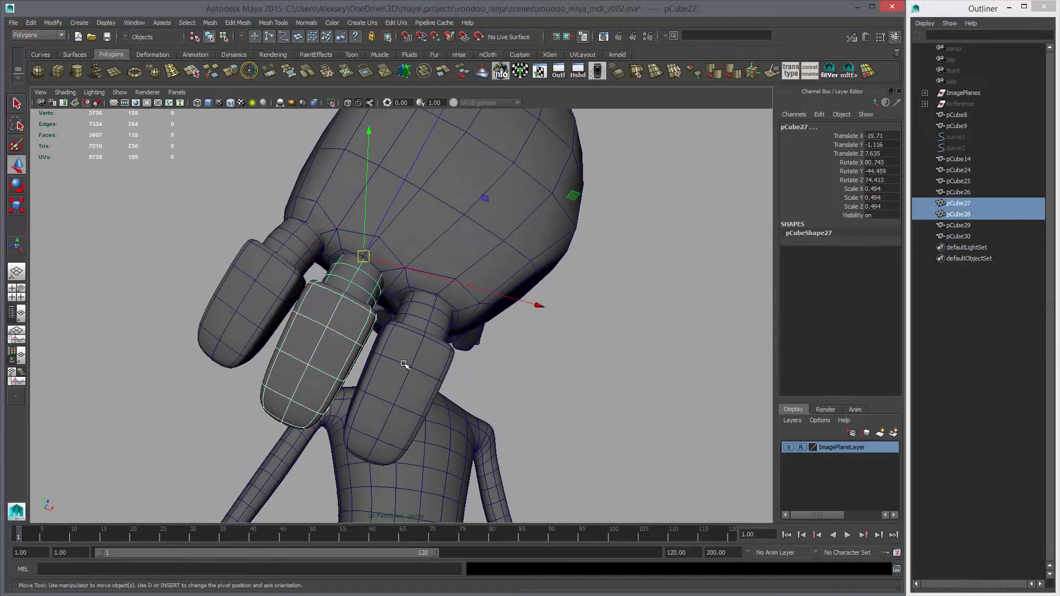
left_click_drag(401, 362, 421, 354, "alt")
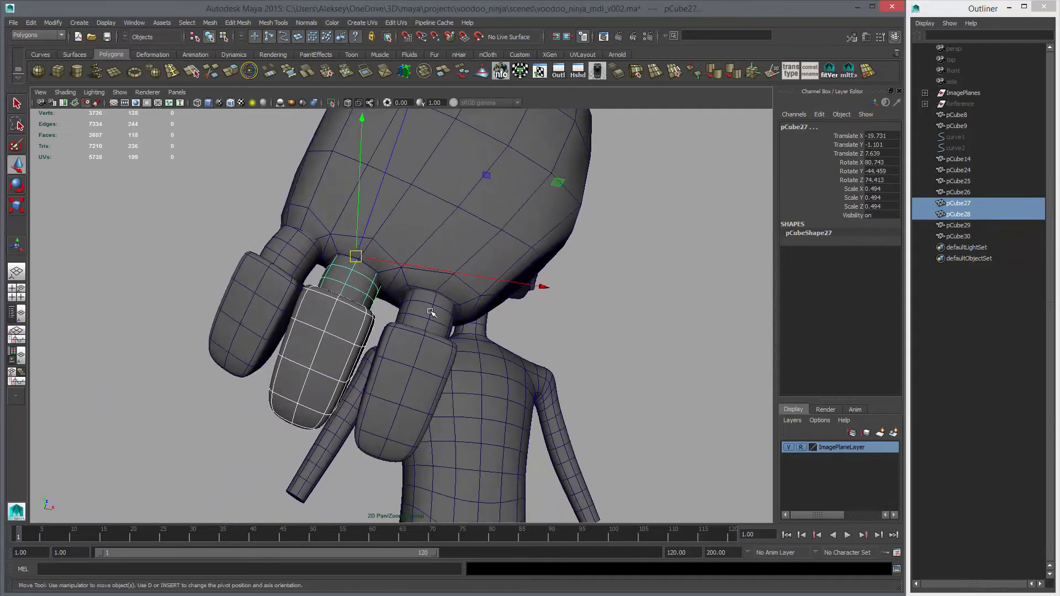
Reselect both pieces of the original finger and fine-tune their scale to about 0.482.
left_click(430, 311)
left_click(423, 380, "shift")
key("r")
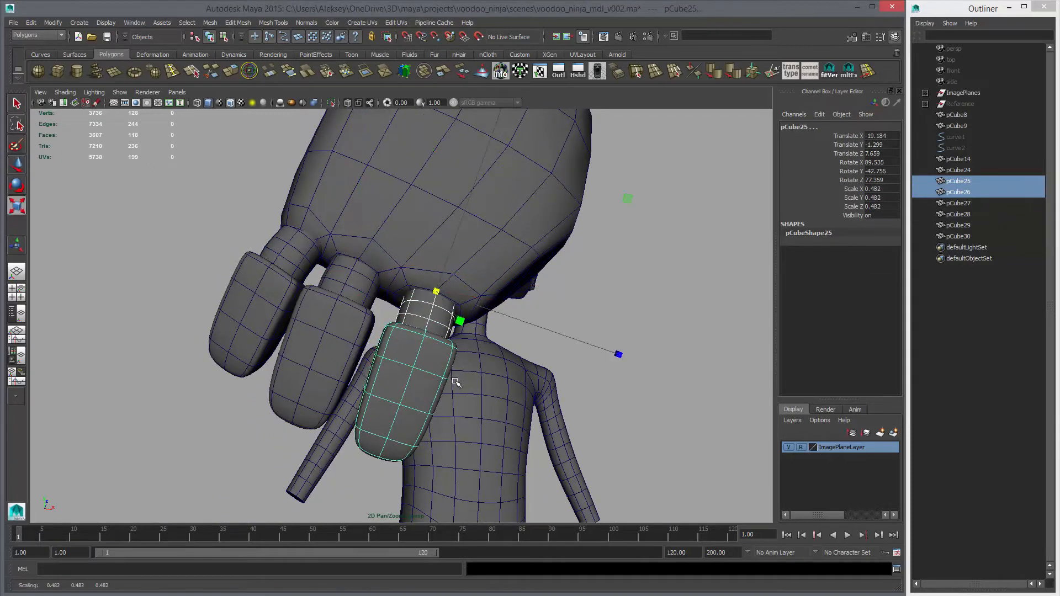
Scale the middle finger to about 0.499, shift it to about Translate X -19.706, Y -1.101, Z 7.646, and deselect it.
left_click(331, 357)
left_click(353, 279, "shift")
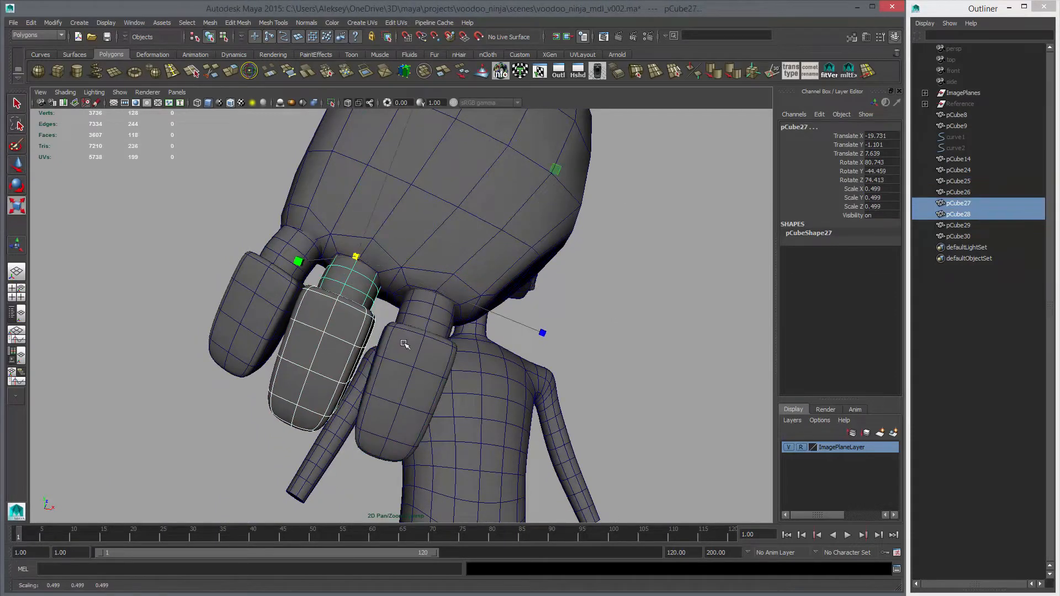
key("w")
middle_click_drag(403, 344, 409, 344)
mouse_move(409, 345)
left_mouse_down("alt")
mouse_move(416, 364)
mouse_move(405, 352)
left_mouse_up("alt")
middle_click_drag(405, 353, 406, 353)
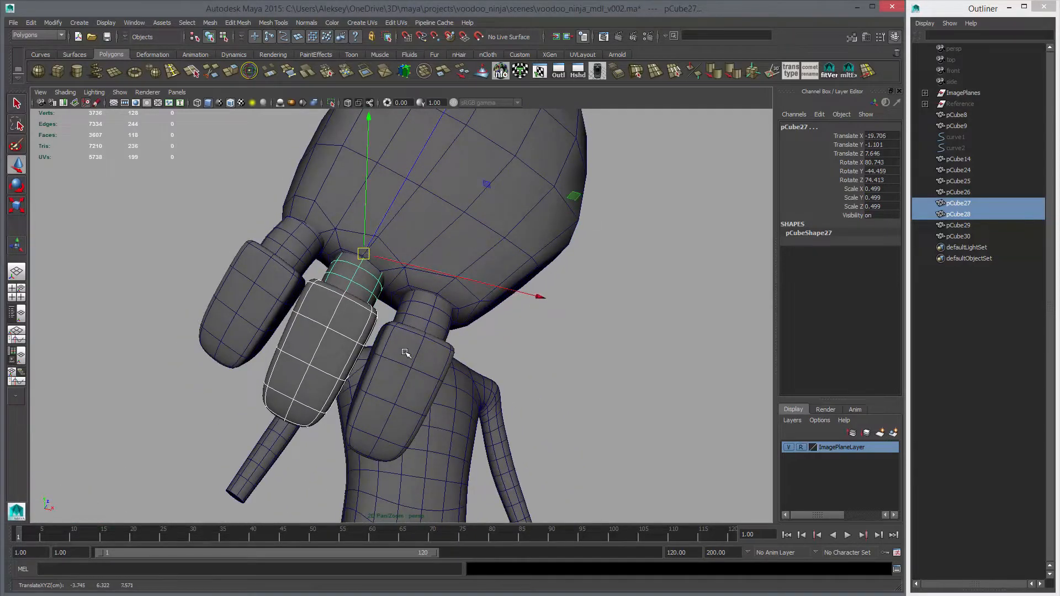
left_click_drag(405, 353, 419, 359, "alt")
right_click_drag(419, 359, 403, 366, "alt")
left_click_drag(403, 365, 438, 373, "alt")
left_click(442, 376)
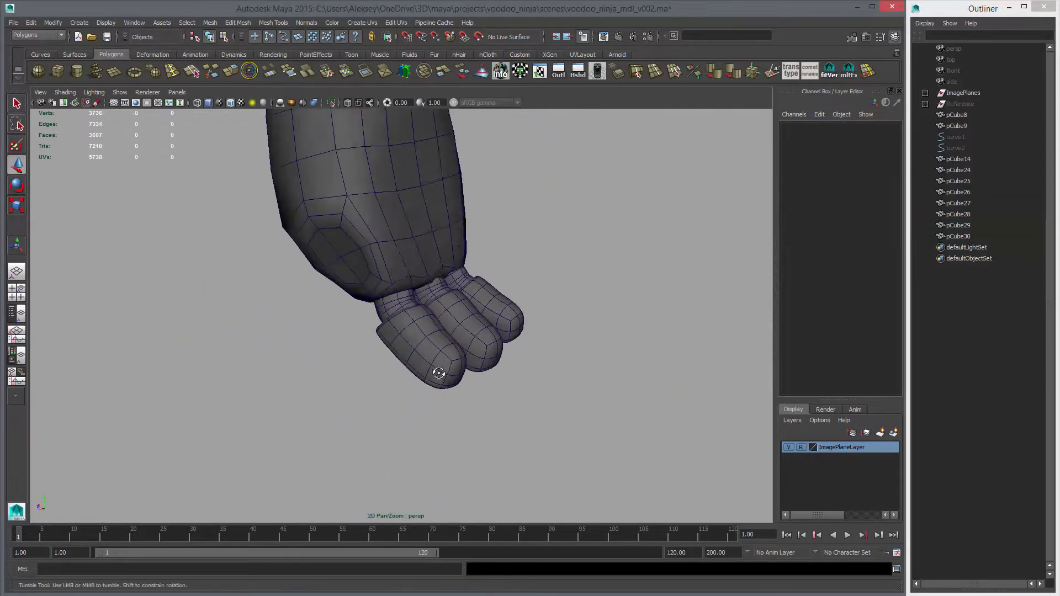
Duplicate both pieces of the original finger as the basis for the thumb.
right_click_drag(439, 374, 291, 284, "alt")
left_click_drag(291, 283, 414, 309, "alt")
right_click_drag(414, 309, 519, 341, "alt")
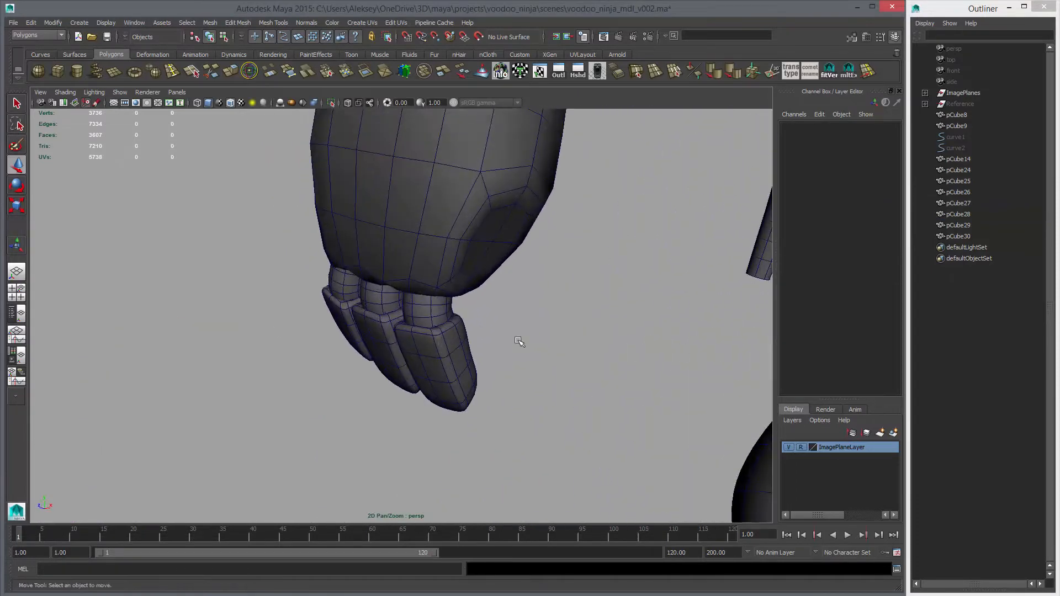
left_click(435, 308)
left_click(442, 350, "shift")
left_click_drag(501, 391, 514, 363, "alt")
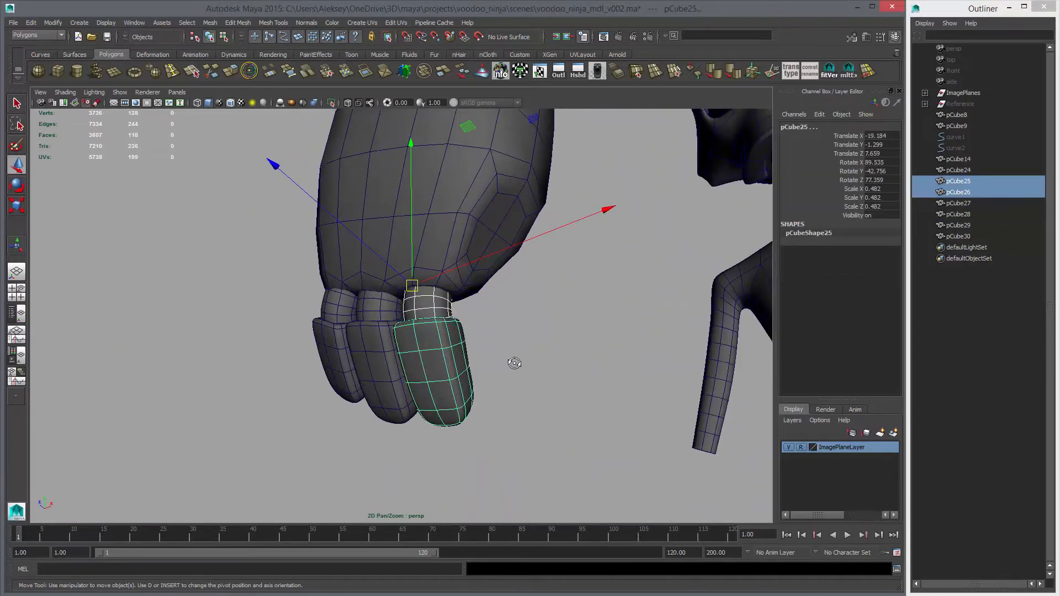
key("ctrl+d")
Place the copy at the palm's thumb side, about Translate X -18.286, Y -0.944, Z 7.457, rotated to about X 101.248, Y -33.524, Z 127.256.
key("e")
left_click_drag(466, 331, 483, 339)
key("w")
middle_click_drag(484, 339, 555, 278)
left_click_drag(556, 278, 579, 344, "alt")
key("e")
key("w")
middle_click_drag(578, 347, 606, 362)
left_click_drag(577, 342, 555, 440, "alt")
In the front view, rotate the thumb to about X 138.843, Y -19.593, Z 101.583 and move it to about Translate X -18.438, Y -0.936.
key("space")
key("space")
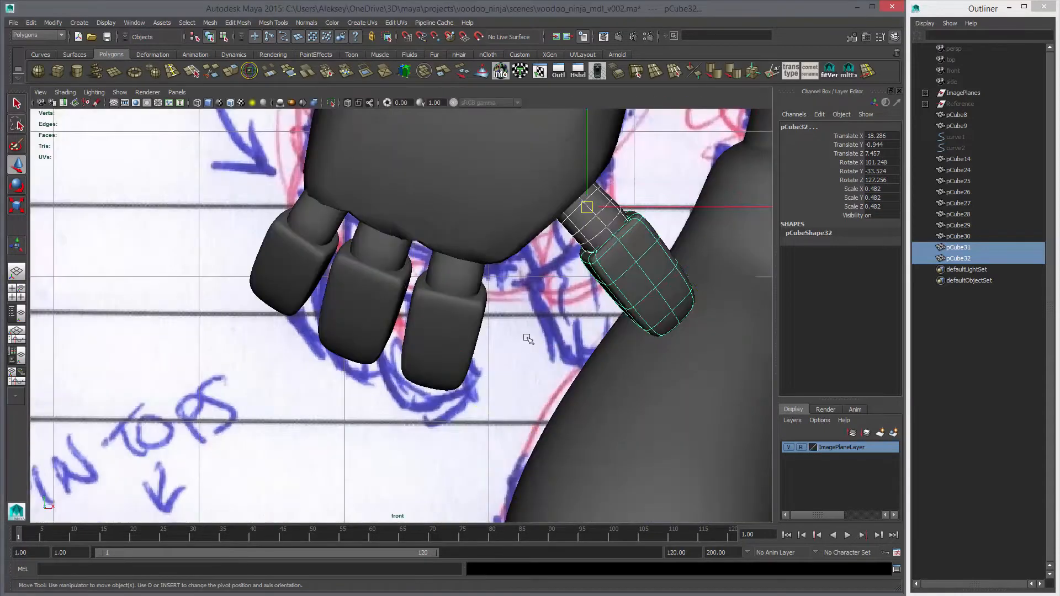
key("e")
left_click_drag(683, 360, 661, 339)
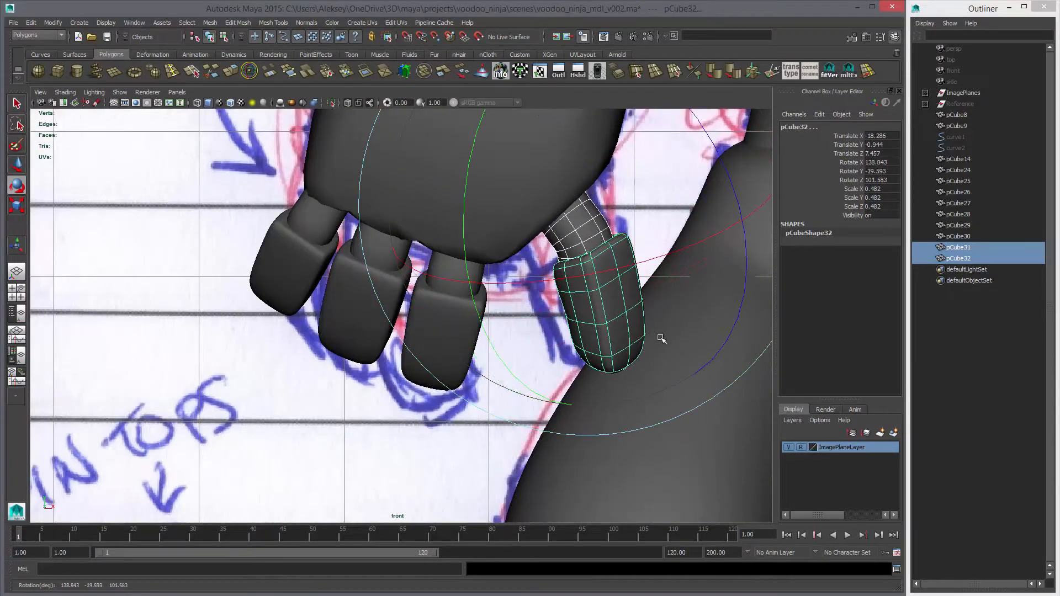
key("w")
middle_click_drag(662, 338, 639, 337)
Turn the thumb toward the sketch outline, scale it to about 0.543 and shift it to about Translate X -18.381, Y -0.849.
key("e")
left_click_drag(557, 340, 496, 341)
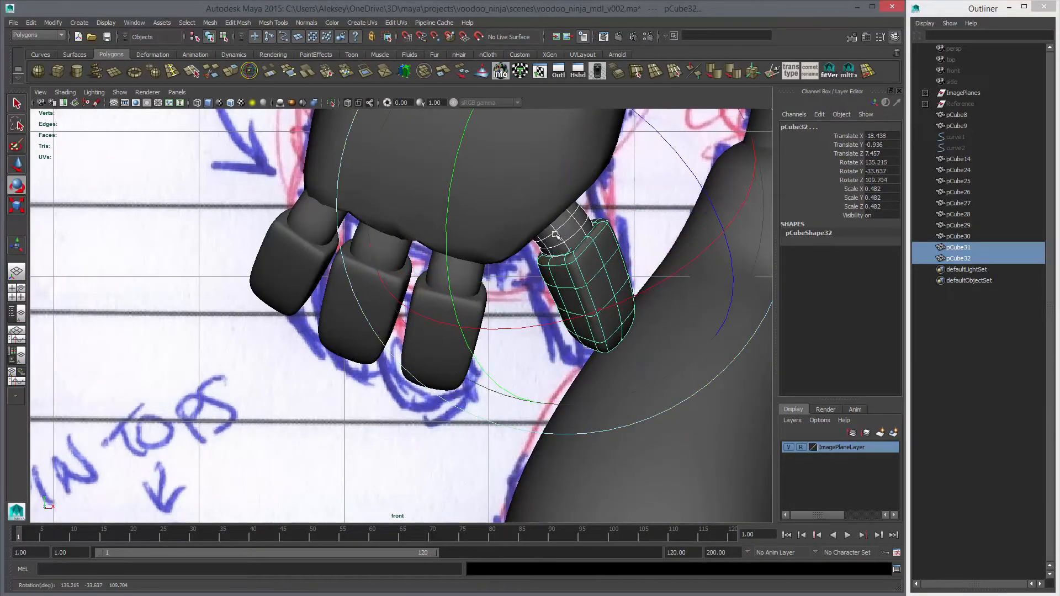
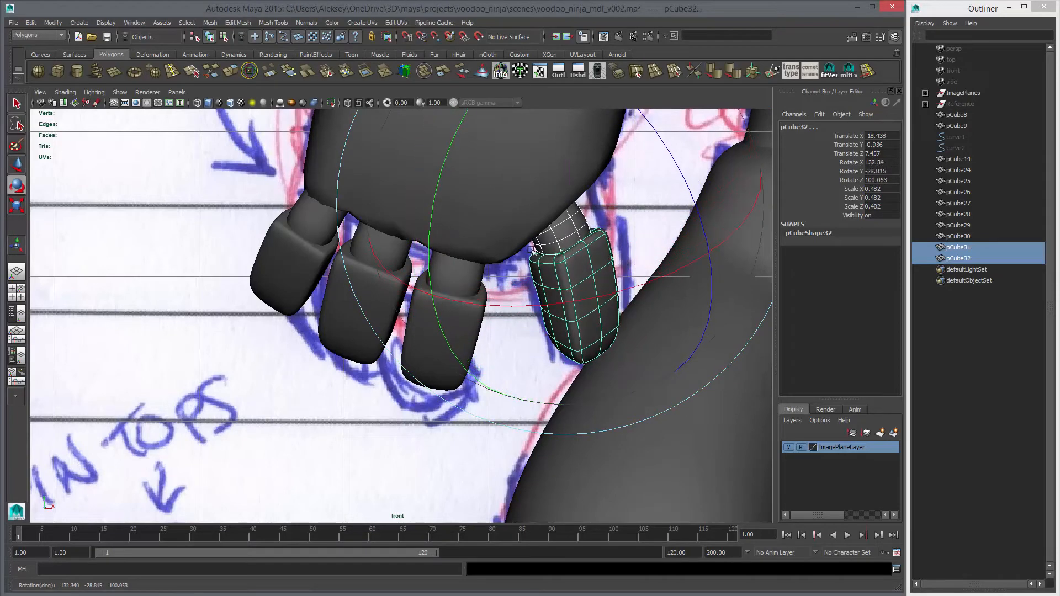
key("r")
middle_click_drag(547, 266, 576, 286)
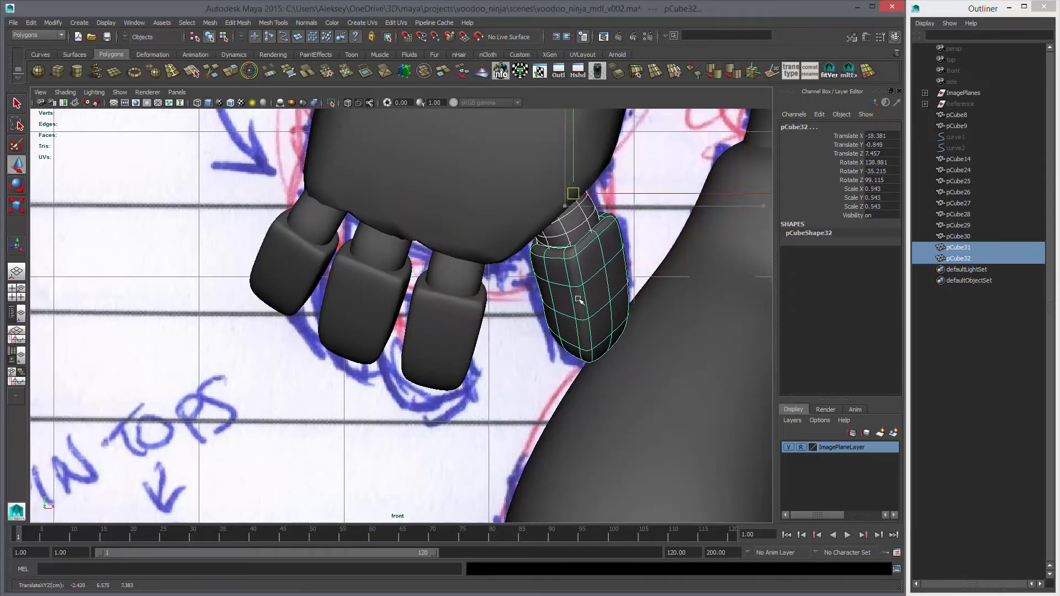
Rotate the thumb to about Rotate X 138.239, Y -27.634, Z 94.593 to follow the sketch outline.
key("e")
left_click_drag(578, 299, 520, 354)
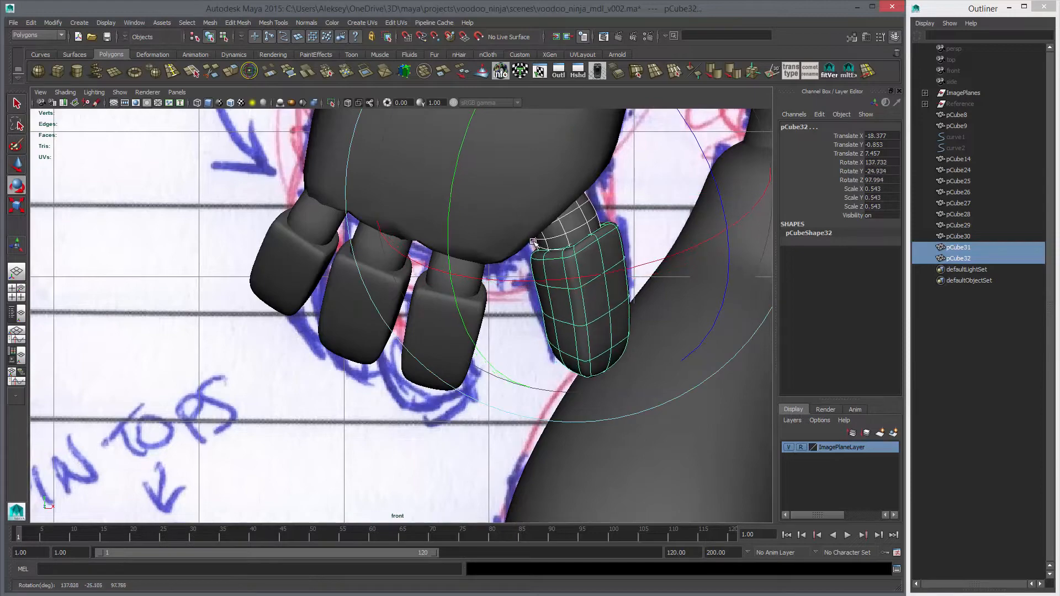
left_click_drag(540, 255, 563, 264)
key("w")
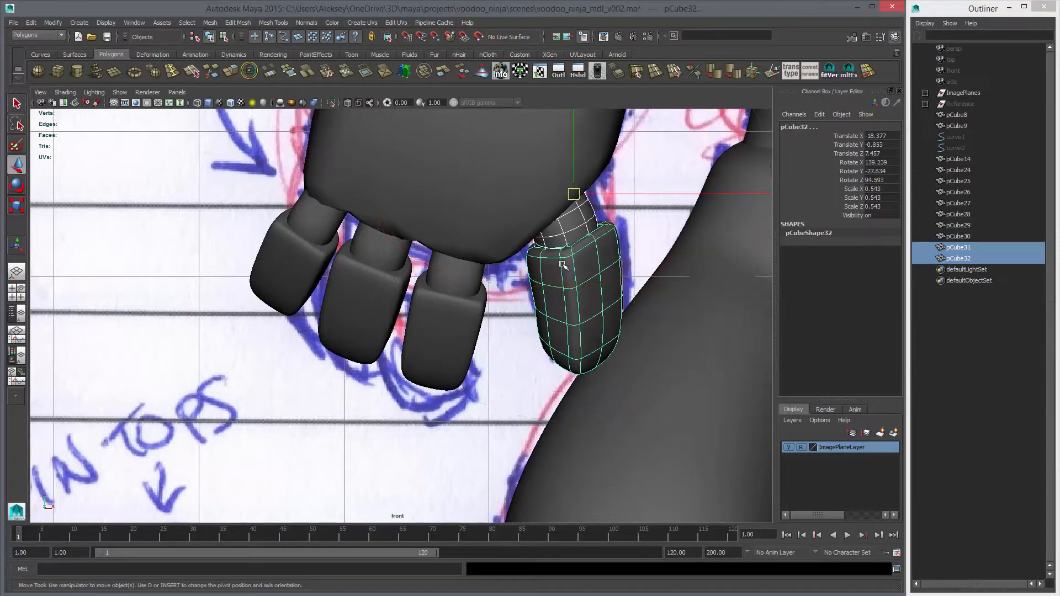
Shift the thumb against the palm in perspective to about Translate X -18.338, Y -0.884, Z 7.699.
key("space")
key("space")
left_click_drag(463, 325, 558, 350, "alt")
middle_click_drag(559, 350, 525, 353)
left_click_drag(524, 353, 581, 404, "alt")
middle_click_drag(581, 404, 579, 407)
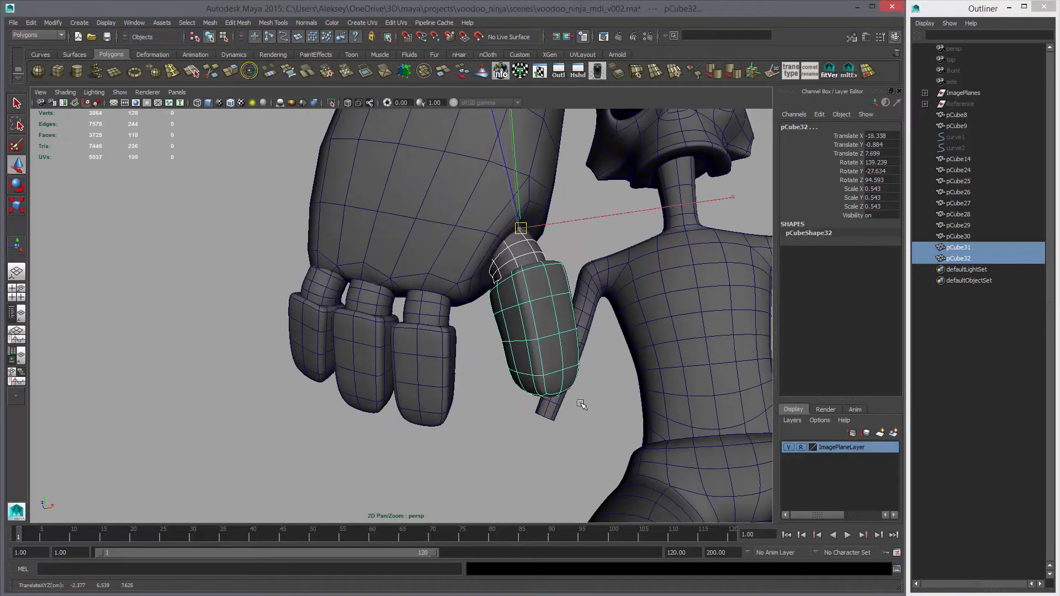
Rotate both thumb pieces to about X 149.258, Y -38.242, Z 90.925 and place them at about Translate X -18.232, Y -0.971, Z 7.654.
left_click_drag(579, 407, 342, 421, "alt")
left_click(558, 425)
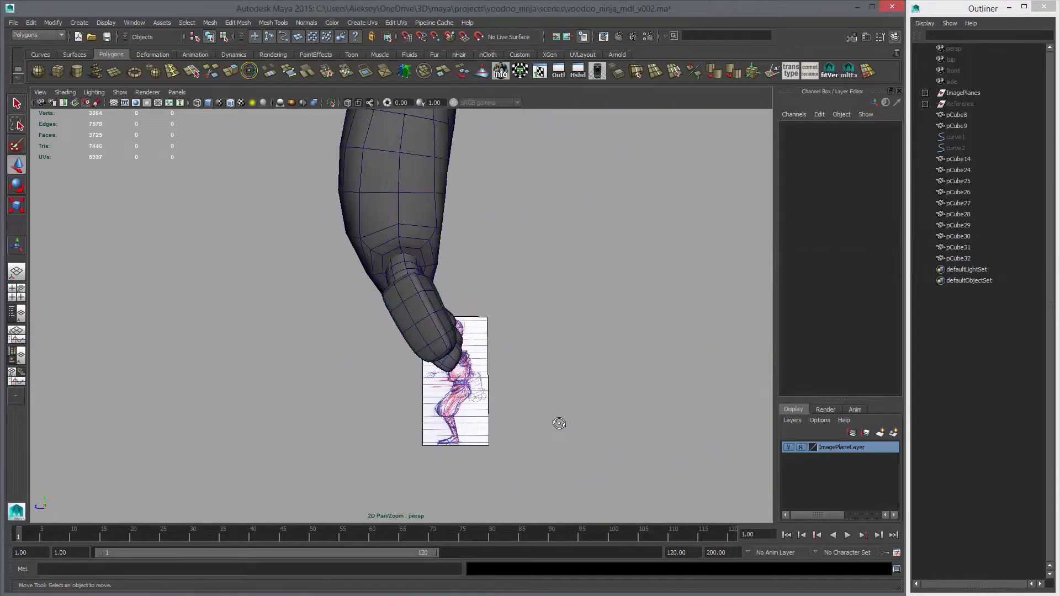
left_click_drag(558, 426, 397, 315, "alt")
key("q")
left_click(393, 309)
left_click_drag(405, 323, 480, 362, "alt")
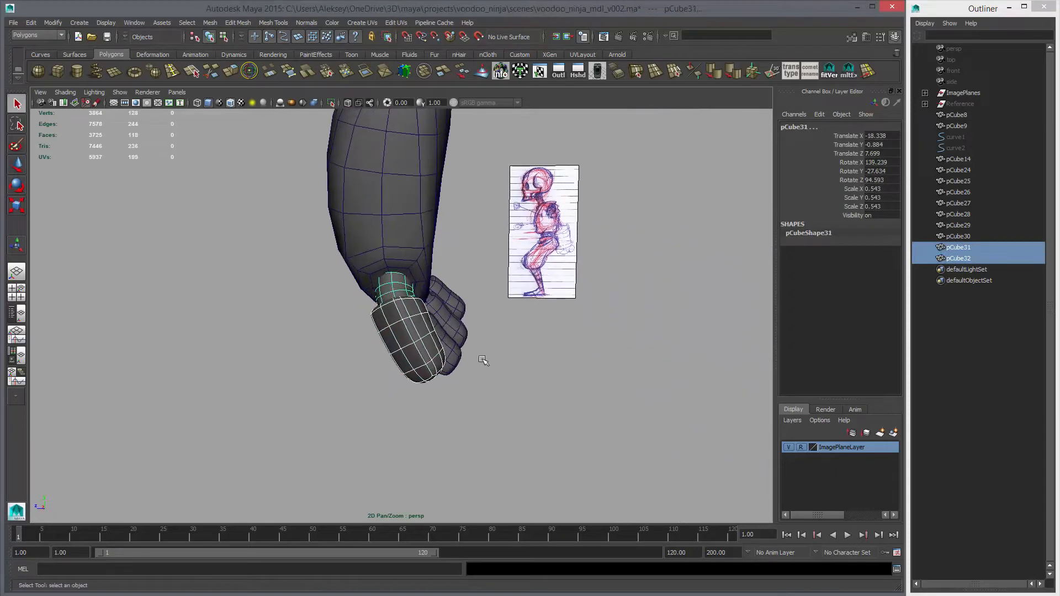
key("e")
mouse_move(504, 416)
left_mouse_down()
mouse_move(539, 385)
mouse_move(523, 384)
mouse_move(543, 379)
mouse_move(466, 399)
mouse_move(491, 371)
mouse_move(470, 369)
mouse_move(470, 382)
mouse_move(381, 428)
mouse_move(564, 398)
mouse_move(405, 447)
mouse_move(437, 446)
left_mouse_up()
key("w")
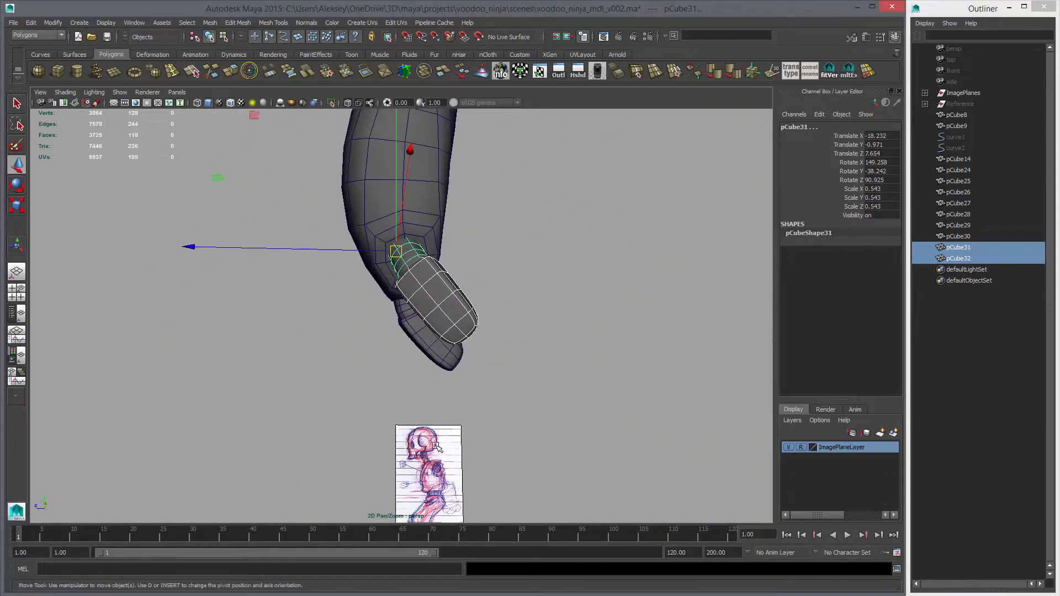
Examine the thumb's fit against the front sketch outline and from several angles around the hand.
key("space")
key("space")
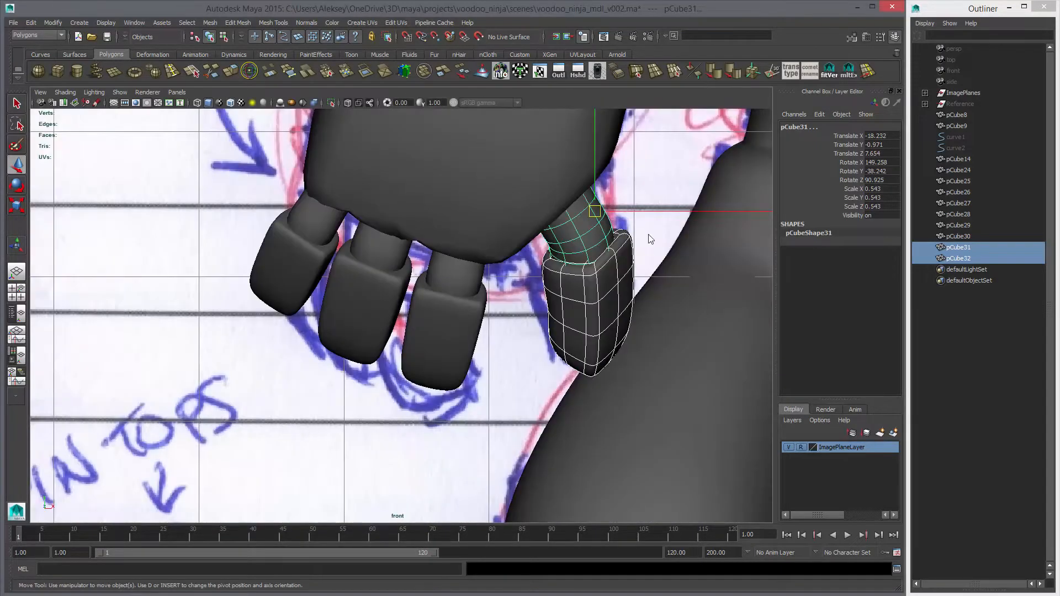
key("space")
key("space")
right_click_drag(619, 307, 521, 314, "alt")
left_click(520, 314)
left_click_drag(520, 314, 544, 350, "alt")
right_click_drag(545, 350, 491, 375, "alt")
left_click_drag(491, 375, 406, 363, "alt")
right_click_drag(406, 363, 420, 315, "alt")
left_click_drag(421, 315, 511, 301, "alt")
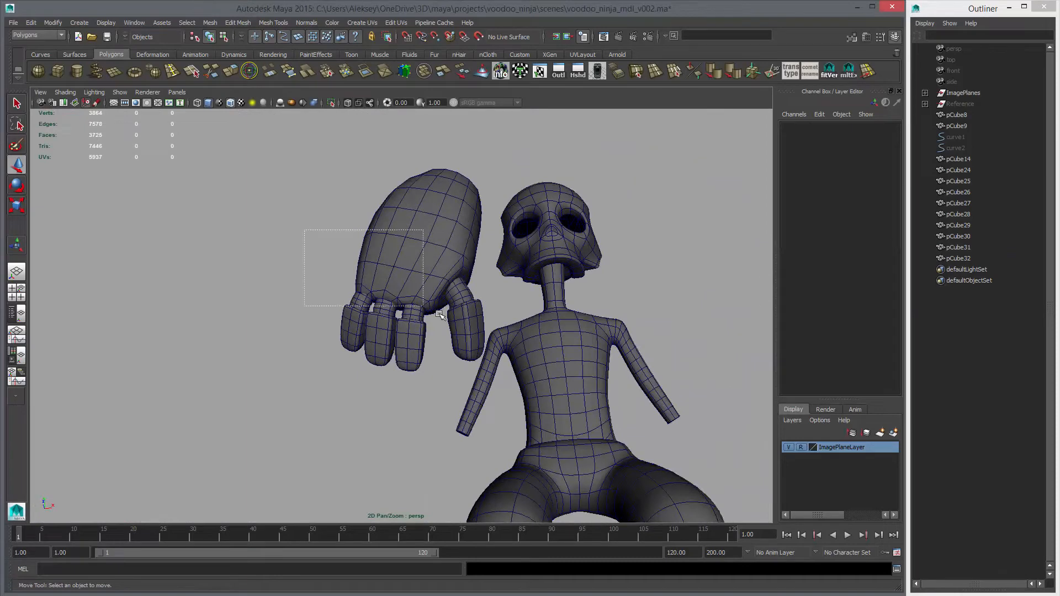
Group the palm, all finger pieces and the thumb, and place the group's pivot at the wrist opening.
left_click_drag(440, 314, 446, 314)
left_click_drag(521, 349, 340, 289, "alt")
left_click_drag(303, 258, 521, 314, "ctrl+shift")
key("ctrl+g")
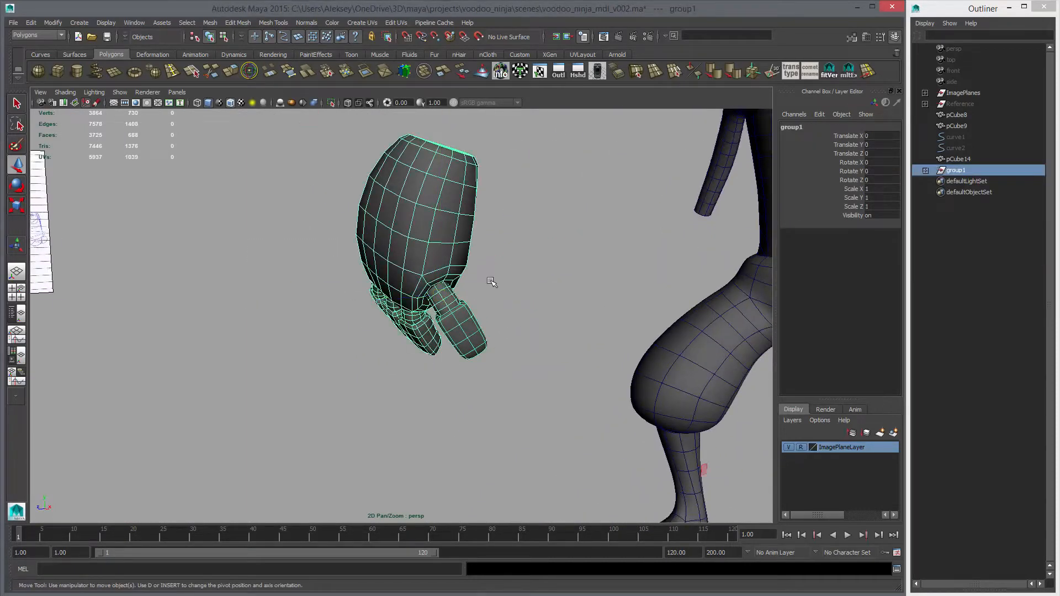
key("f")
left_click(429, 235)
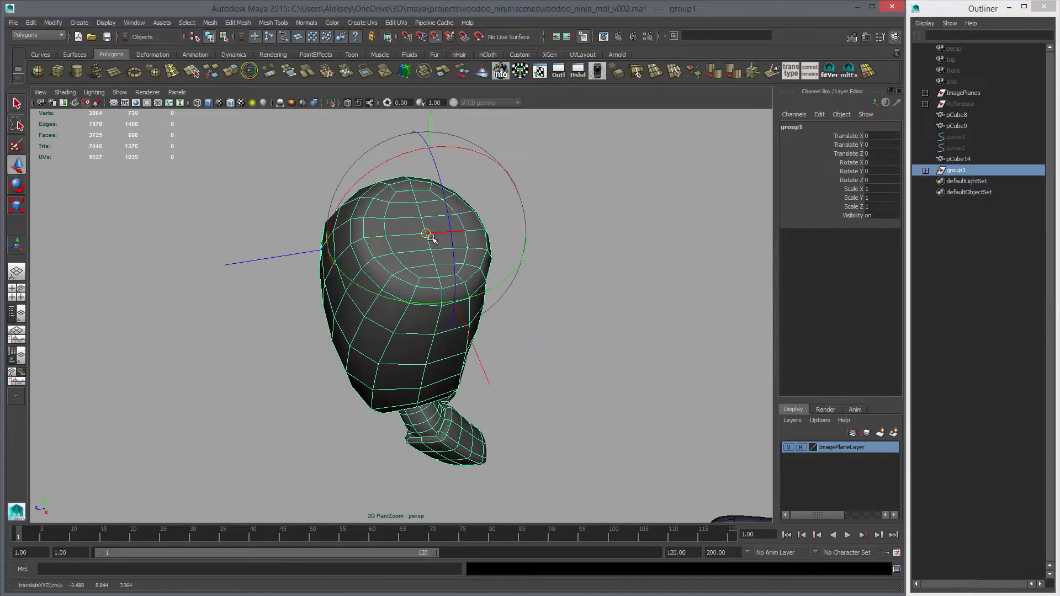
right_click_drag(587, 288, 487, 279, "alt")
key("e")
left_click_drag(292, 324, 314, 290)
key("ctrl+z")
key("ctrl+z")
key("ctrl+z")
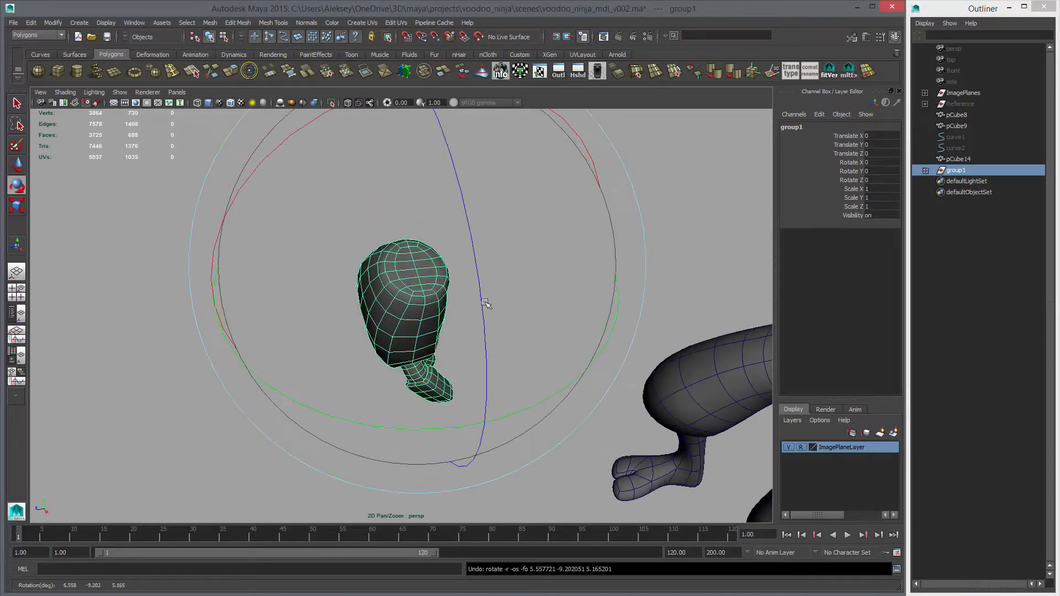
Move the hand group back along Z to the end of the forearm, to about Translate Z -8.974.
left_click_drag(647, 319, 494, 274, "alt")
key("w")
middle_click_drag(494, 274, 403, 293, "alt")
right_click_drag(403, 293, 464, 309, "alt")
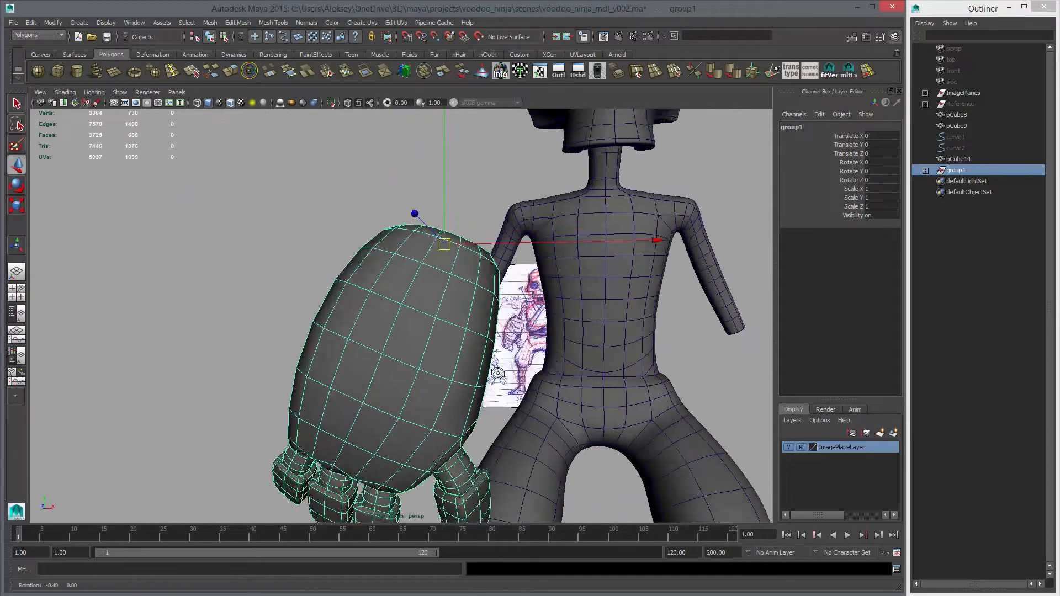
left_click_drag(331, 354, 494, 376, "alt")
right_click_drag(495, 375, 414, 381, "alt")
middle_click_drag(639, 394, 353, 402, "shift")
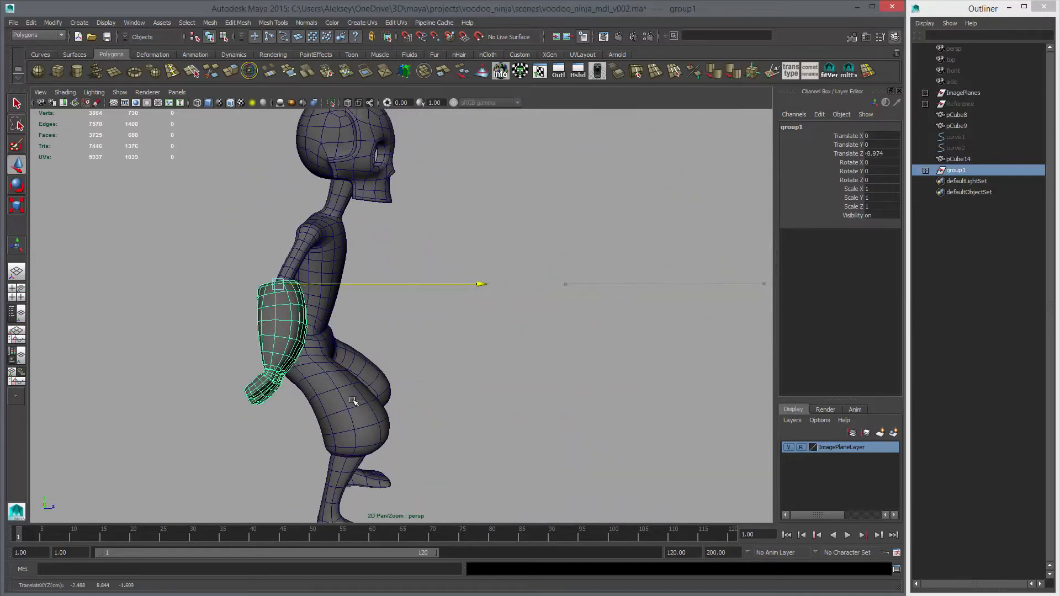
Examine how the hand group lines up with the forearm in the perspective view and against the front sketch.
left_click_drag(352, 402, 370, 485, "alt")
right_click_drag(232, 388, 284, 388, "alt")
middle_click_drag(284, 388, 531, 404, "alt")
key("e")
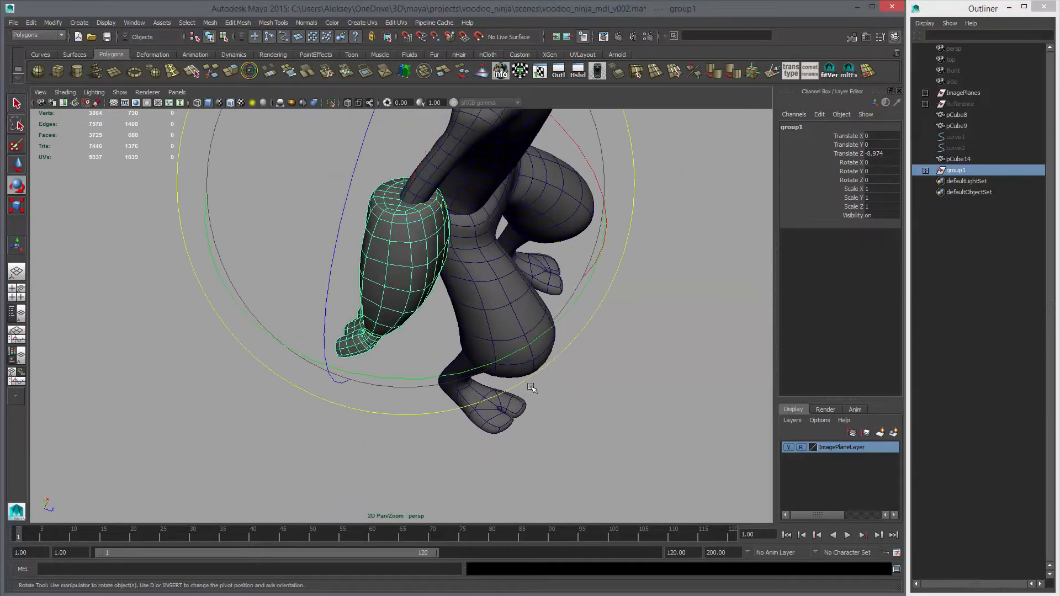
key("w")
key("space")
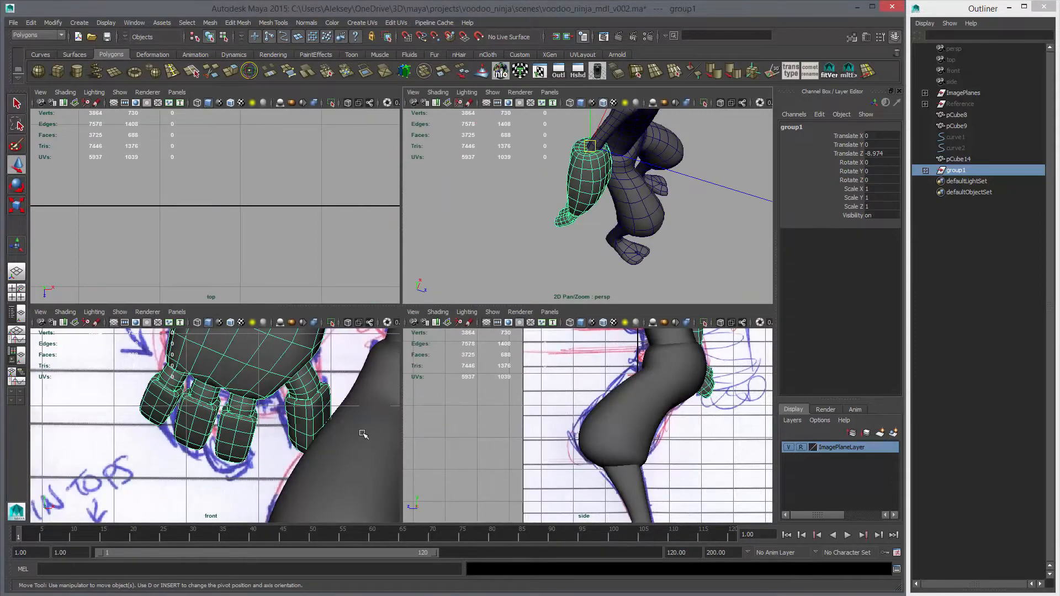
key("space")
scroll(525, 345, "down", 5)
scroll(525, 346, "up", 2)
key("space")
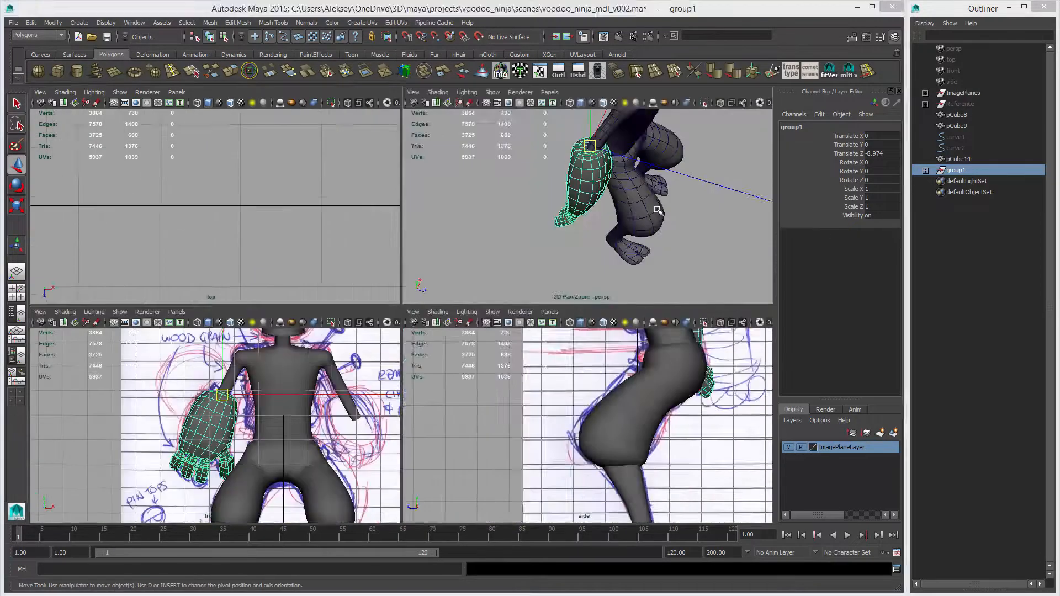
key("space")
Fine-tune the hand group's position on the forearm to about Translate X -0.009, Y -0.02, Z -8.83.
left_click_drag(657, 210, 513, 331, "alt")
right_click_drag(514, 331, 458, 332, "alt")
left_click_drag(458, 331, 496, 309, "alt")
right_click_drag(497, 309, 624, 380, "alt")
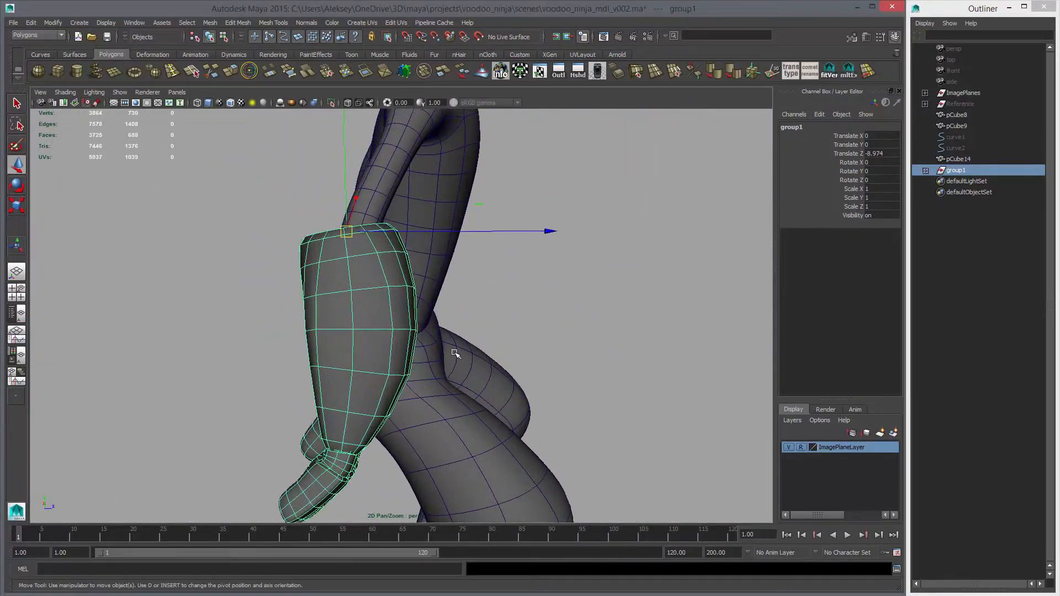
left_click_drag(455, 353, 426, 326, "alt")
right_click_drag(426, 326, 484, 364, "alt")
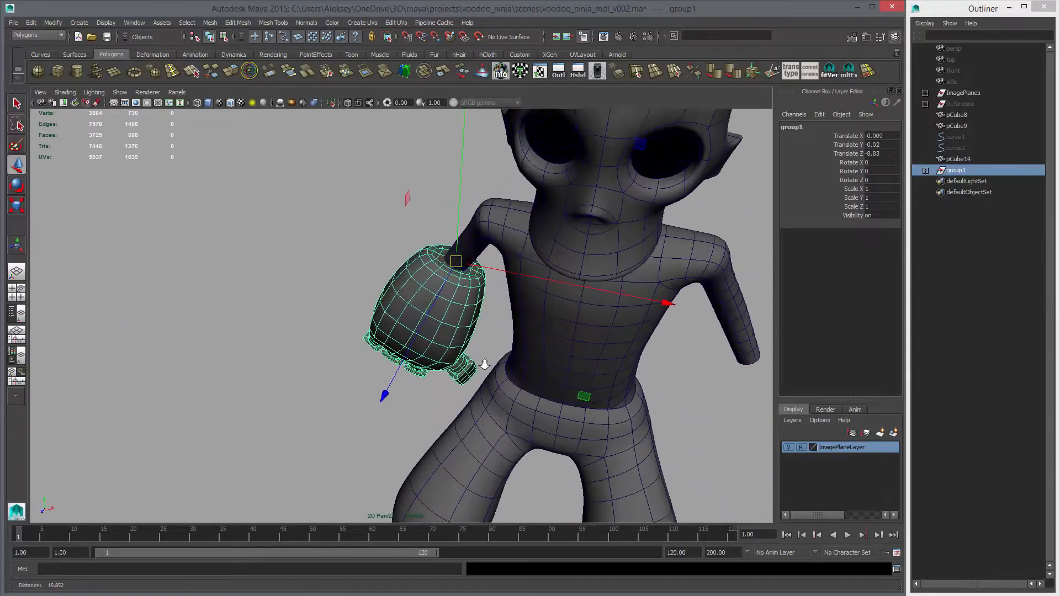
mouse_move(484, 364)
left_mouse_down("alt")
mouse_move(471, 357)
mouse_move(473, 290)
mouse_move(463, 355)
mouse_move(354, 358)
mouse_move(407, 303)
mouse_move(491, 368)
mouse_move(489, 352)
left_mouse_up("alt")
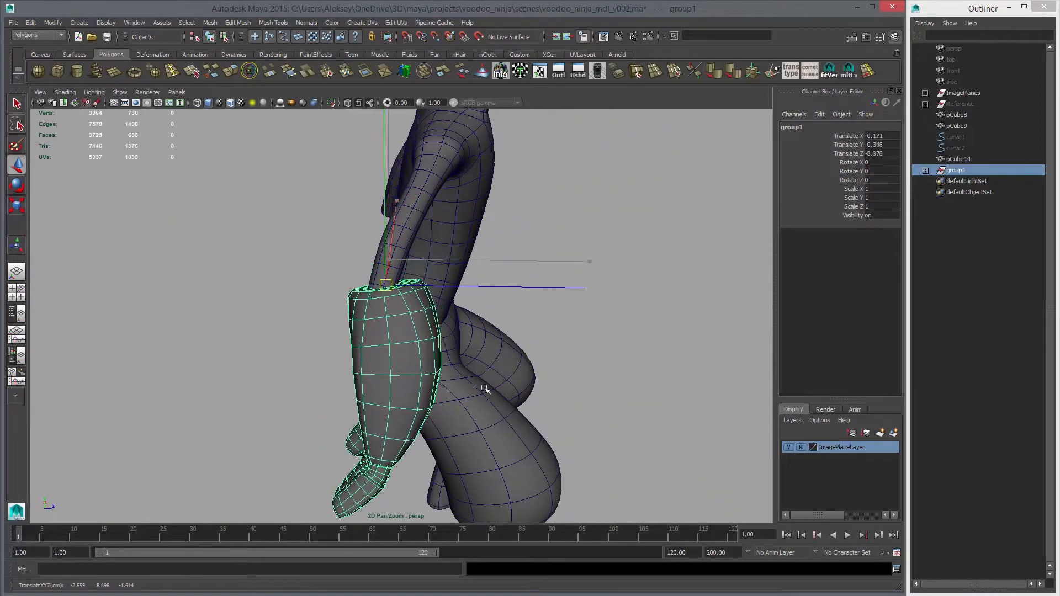
middle_click_drag(486, 405, 464, 360)
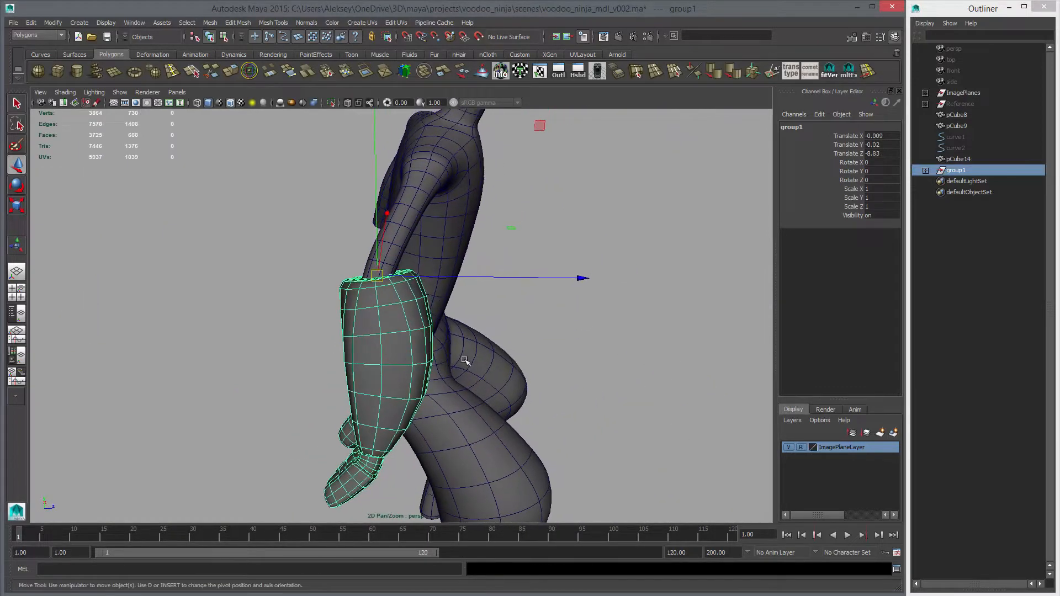
Select the torso and arms mesh and switch it to vertex editing in the side view's wireframe display.
left_click(402, 241)
key("space")
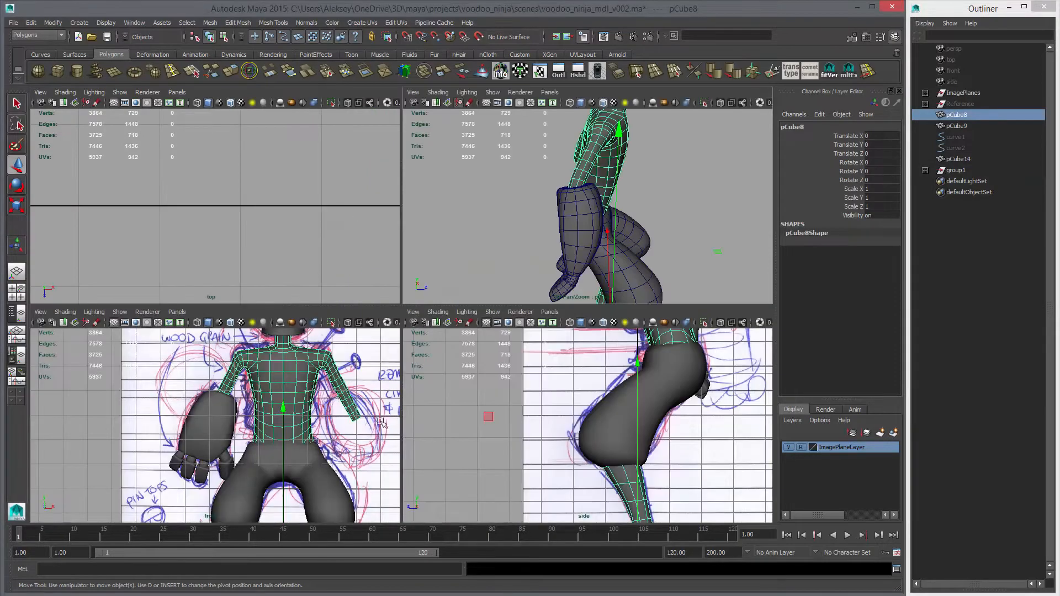
key("space")
scroll(582, 333, "up", 8)
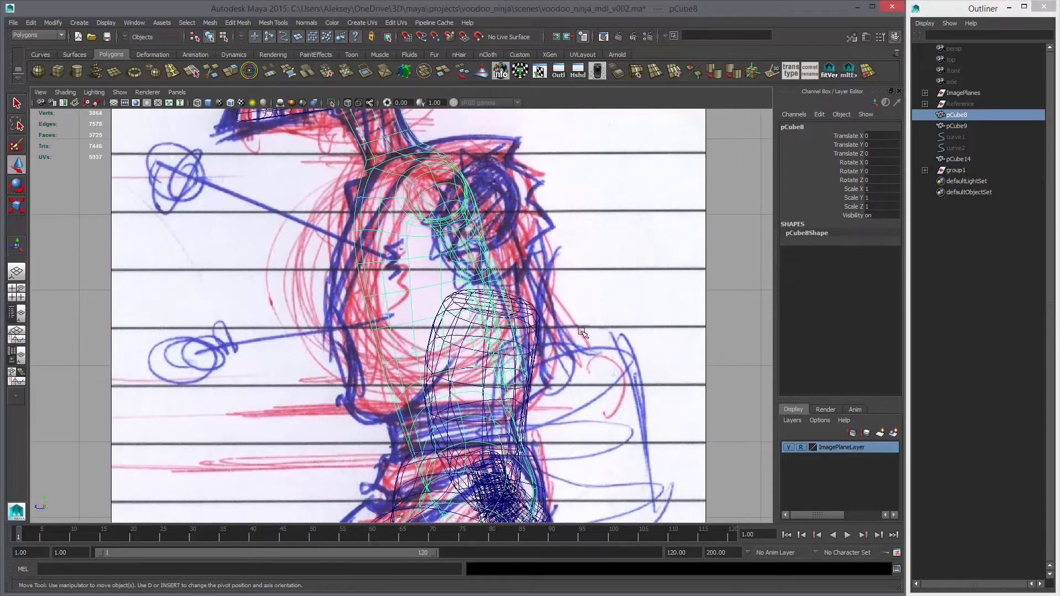
key("5")
right_click_drag(486, 302, 459, 302)
key("4")
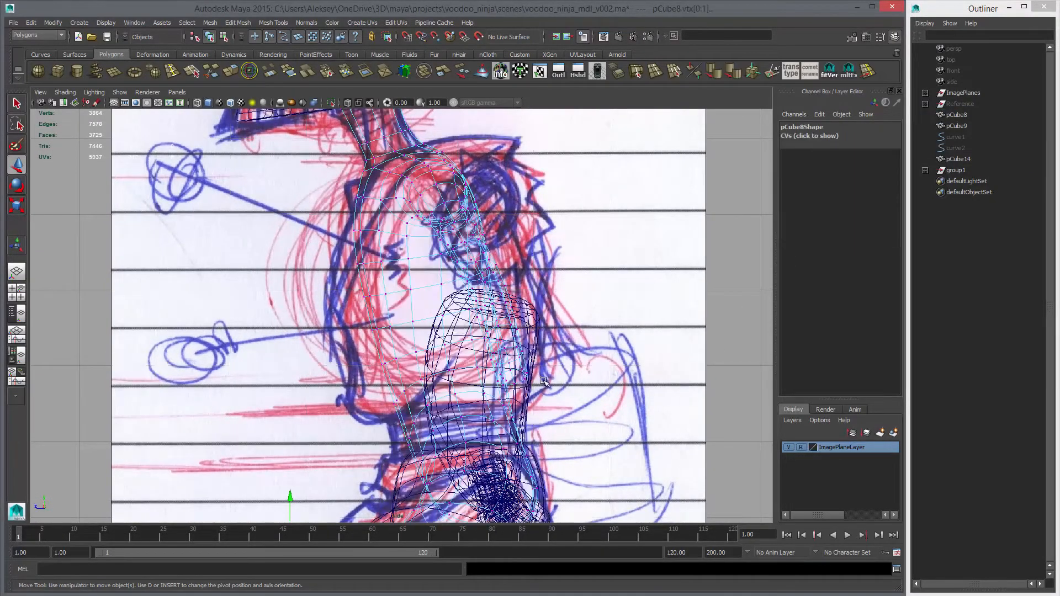
Select the vertices at the ends of both arms, leaving out the torso vertices caught at the same height.
right_click_drag(552, 387, 692, 449, "alt")
middle_click_drag(692, 448, 624, 393, "alt")
left_click_drag(457, 334, 567, 367)
key("space")
key("space")
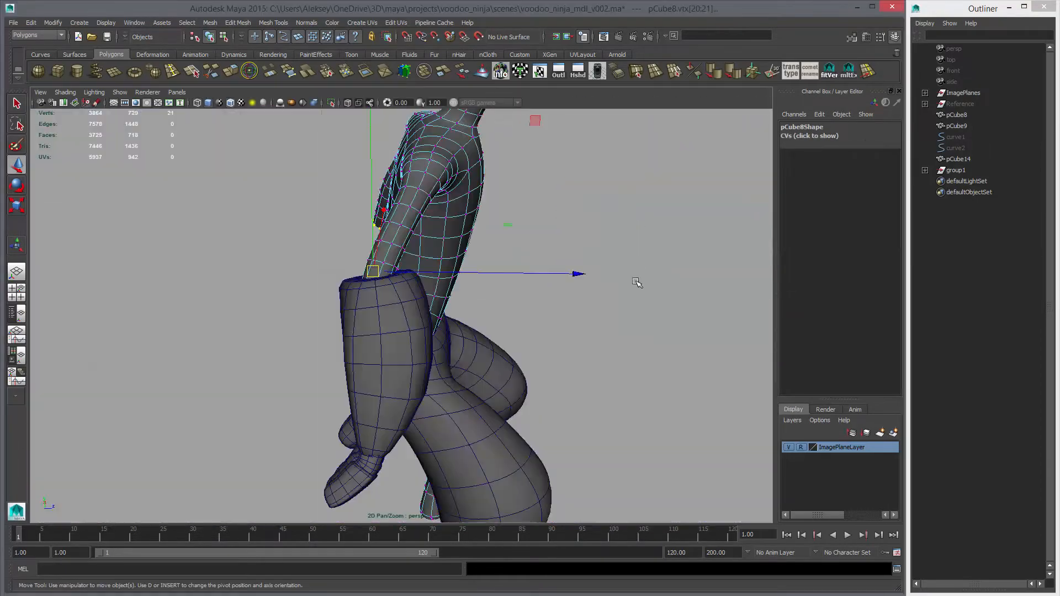
mouse_move(636, 282)
left_mouse_down("alt")
mouse_move(554, 320)
mouse_move(540, 314)
left_mouse_up("alt")
key("4")
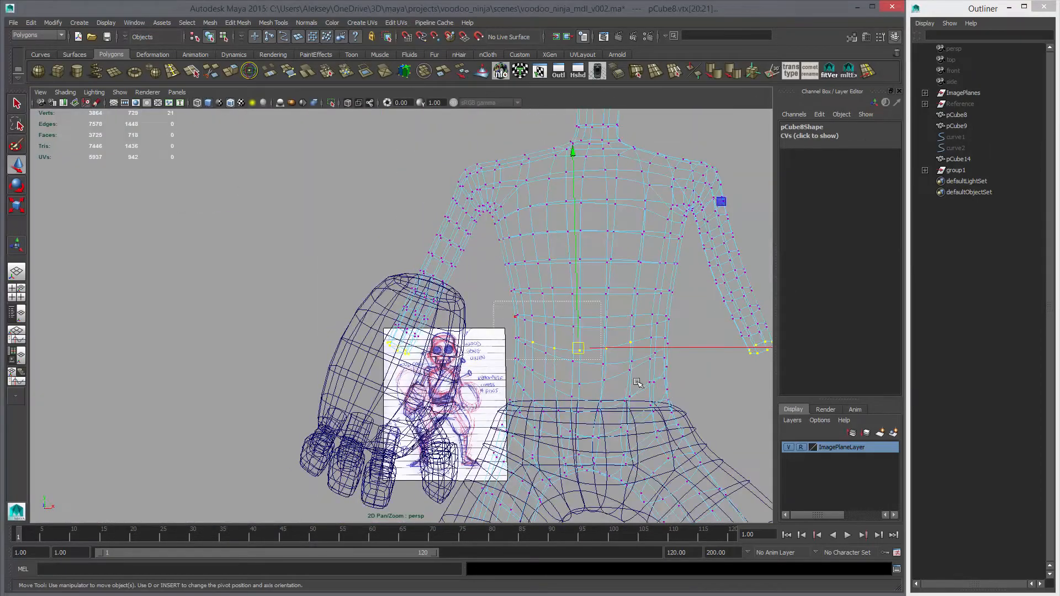
left_click_drag(637, 383, 486, 330, "alt")
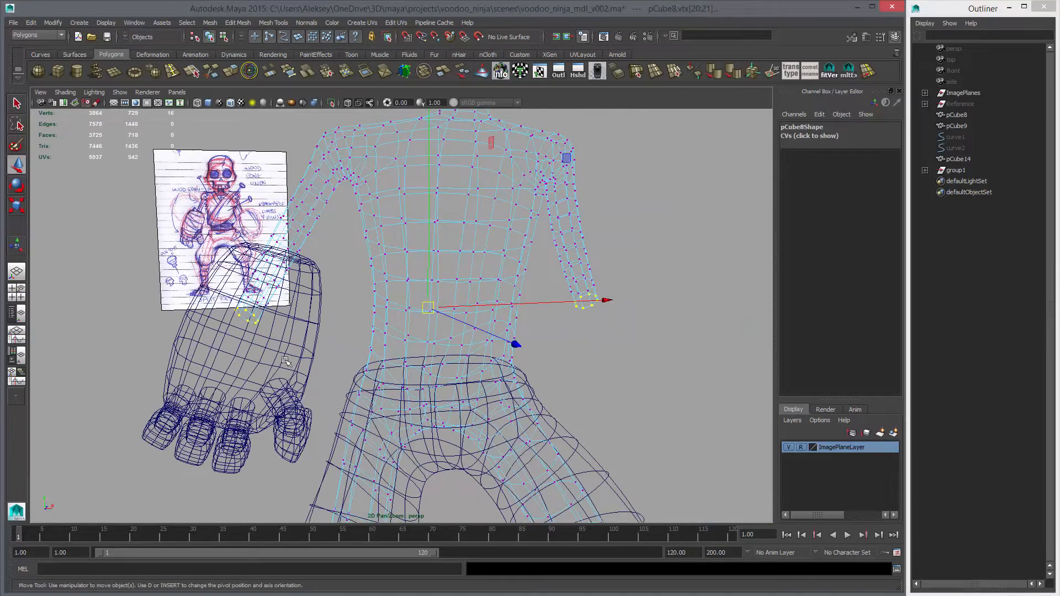
Grow the vertex selection up both forearms from the wrist ends, undoing the last expansion.
left_click_drag(285, 360, 365, 367, "alt")
key("5")
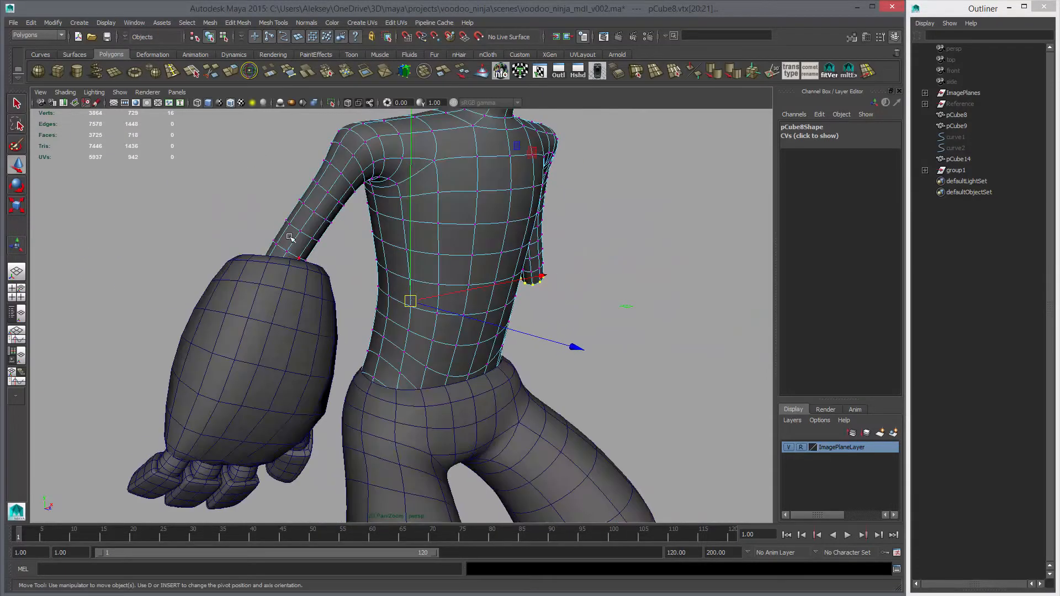
left_click_drag(334, 321, 334, 286, "alt")
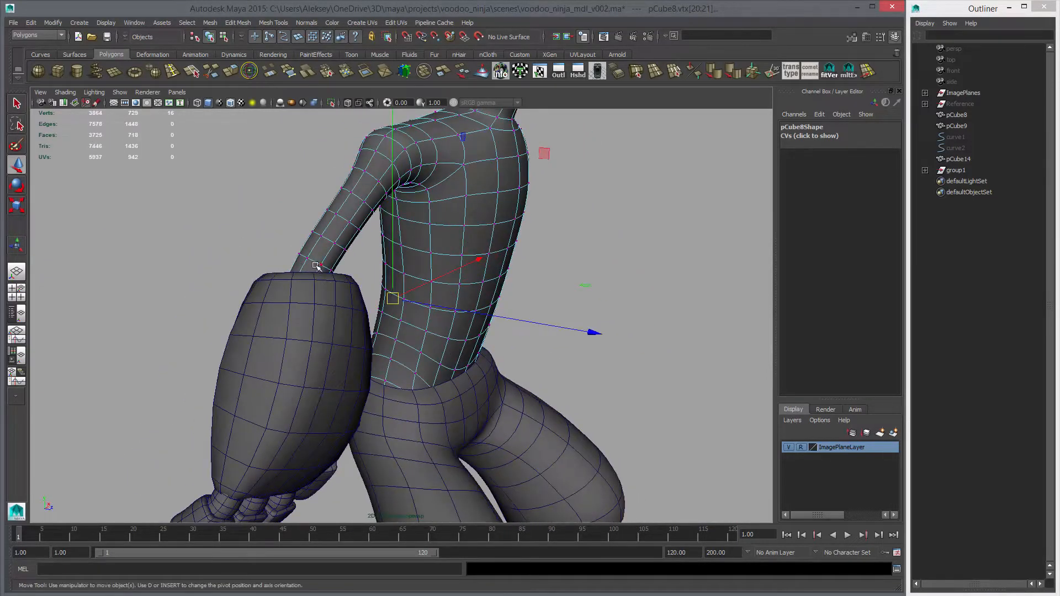
left_click_drag(401, 329, 378, 335, "alt")
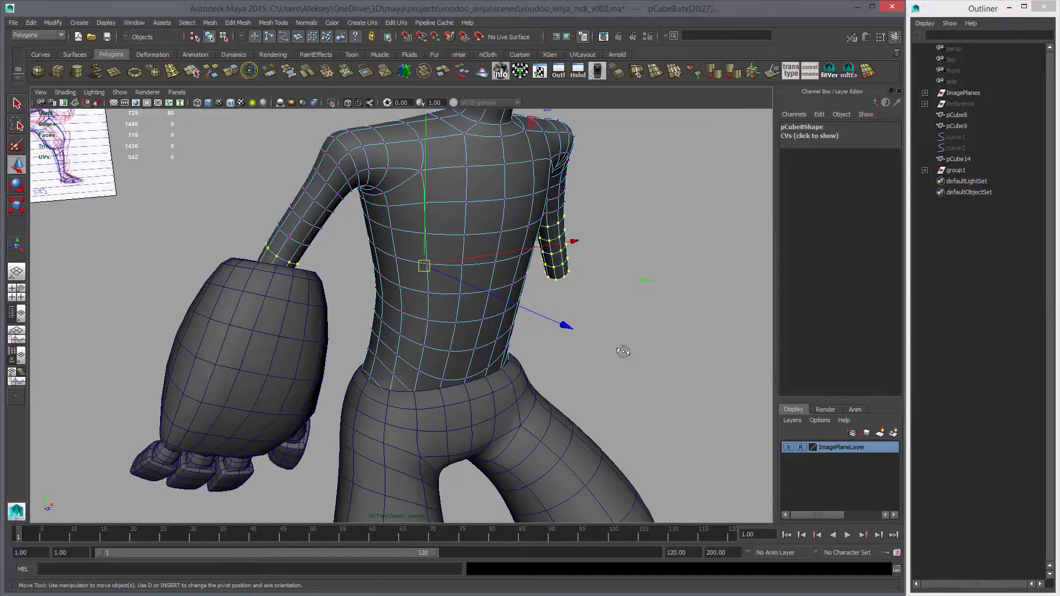
left_click_drag(622, 351, 490, 356, "alt")
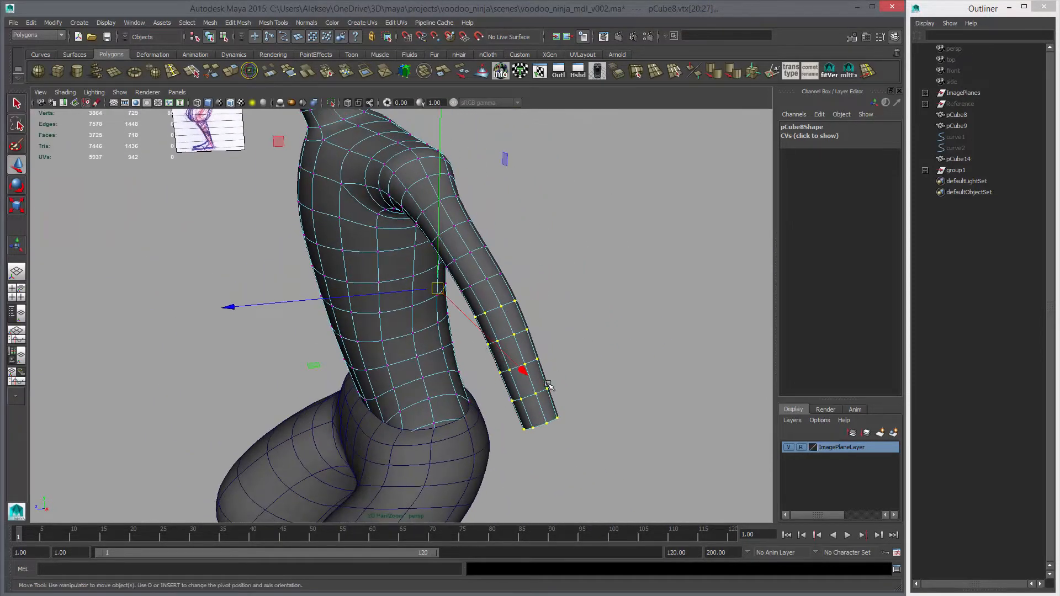
key("ctrl+z")
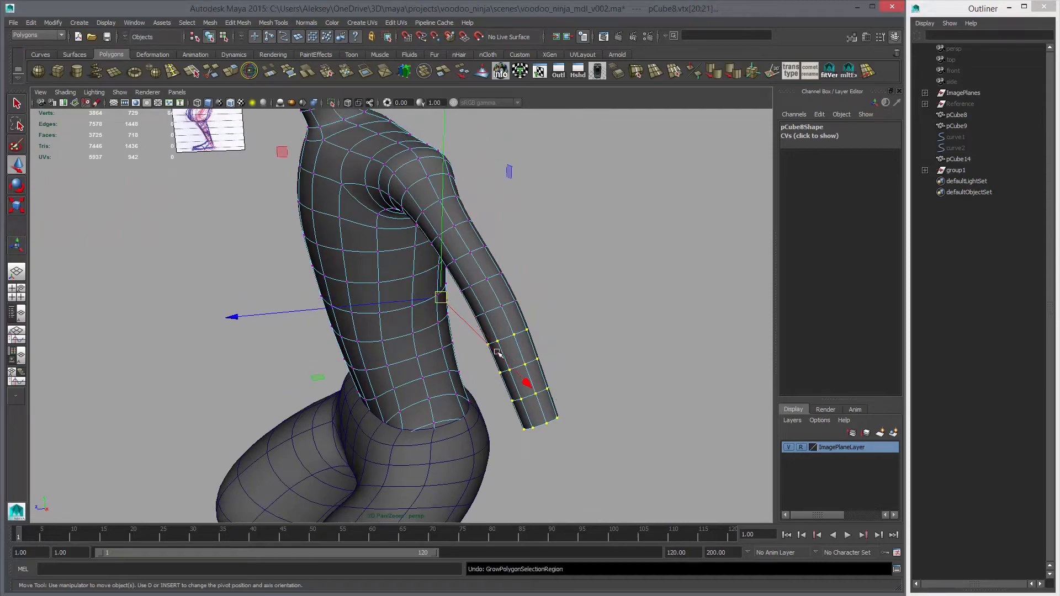
mouse_move(442, 369)
left_mouse_down("alt")
mouse_move(516, 371)
mouse_move(454, 383)
left_mouse_up("alt")
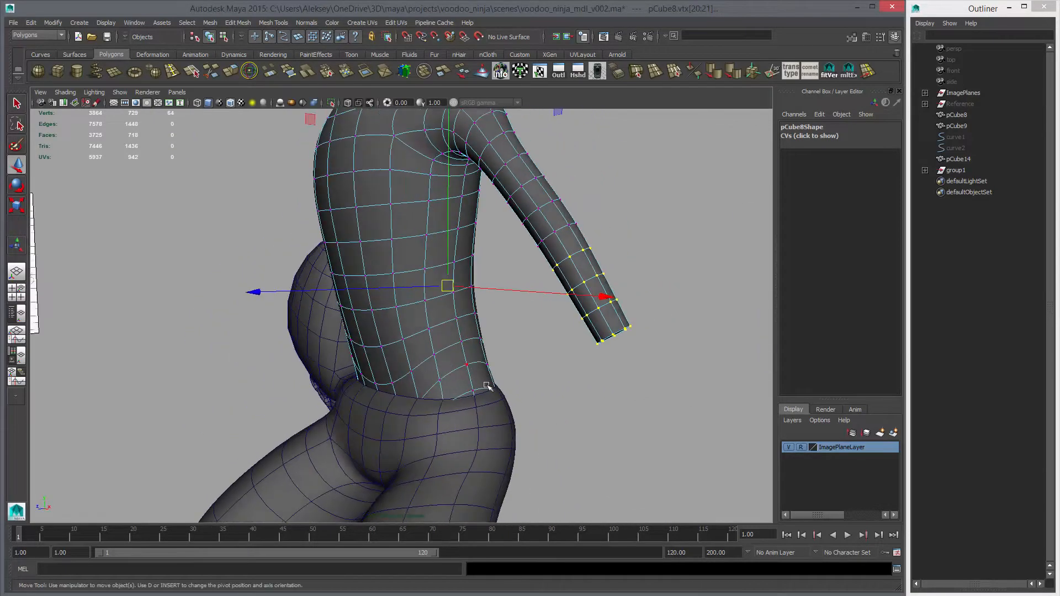
Activate rotation for the forearm vertices in the side view and hide the ImagePlaneLayer reference images.
key("space")
key("space")
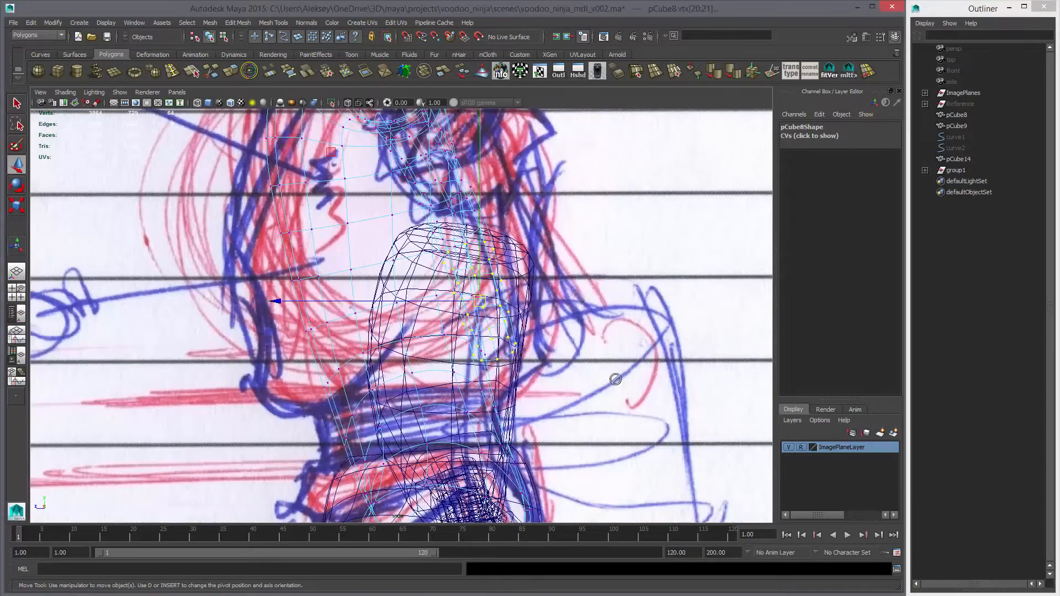
right_click_drag(614, 379, 588, 393, "alt")
key("e")
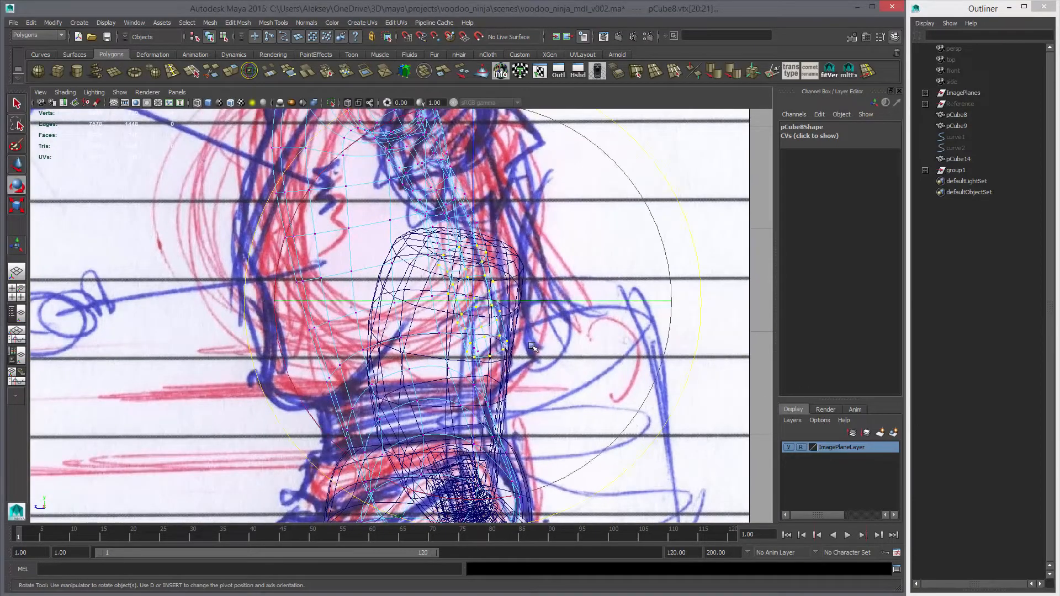
left_click(788, 447)
middle_click_drag(606, 377, 569, 385, "alt")
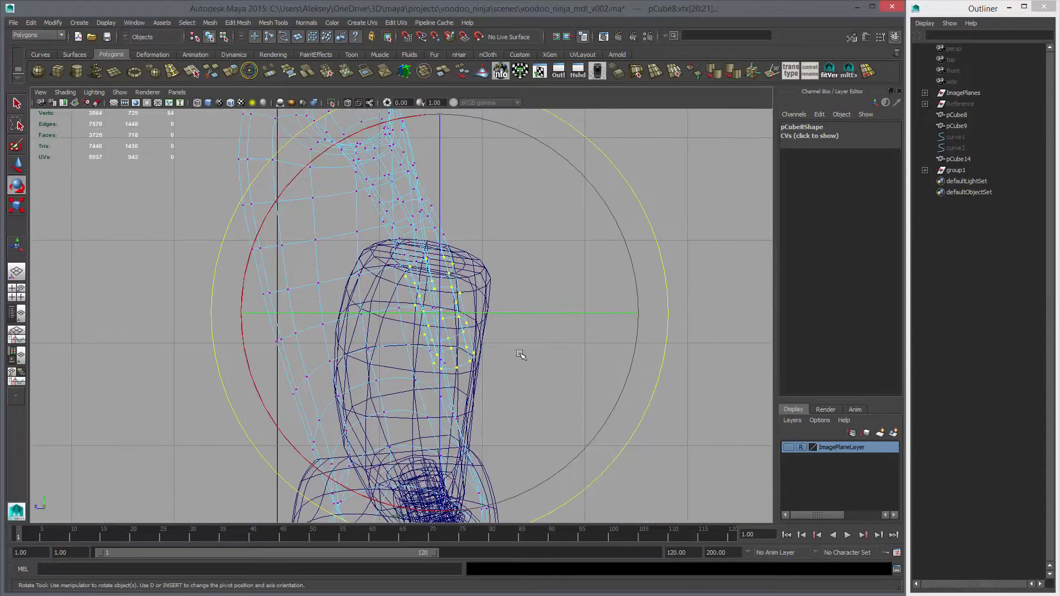
Move the rotation pivot of the selected forearm vertices up to the upper end of the selection.
key("d")
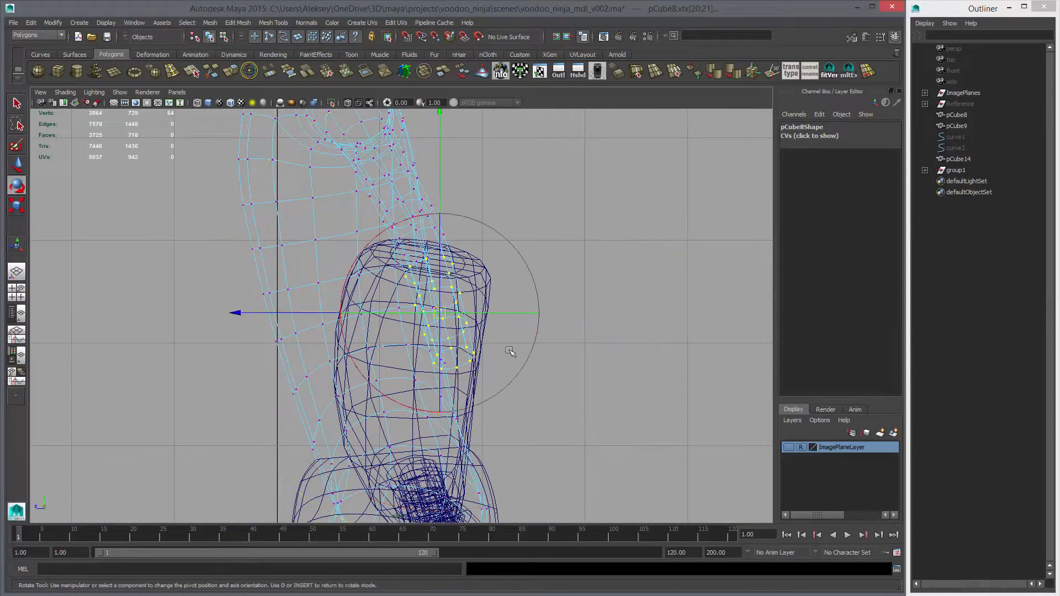
middle_click_drag(527, 392, 508, 326)
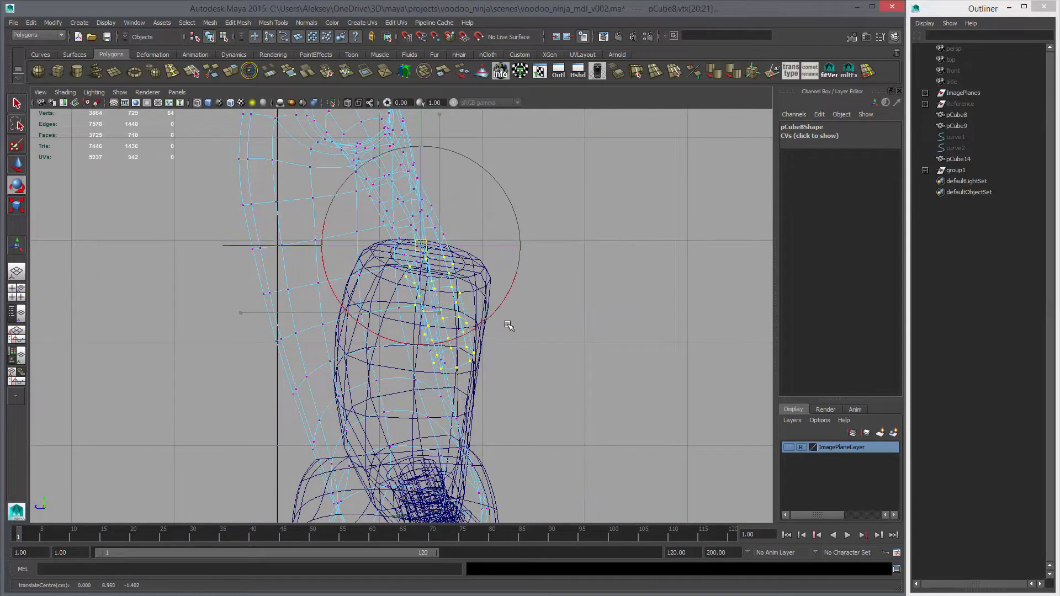
key("d")
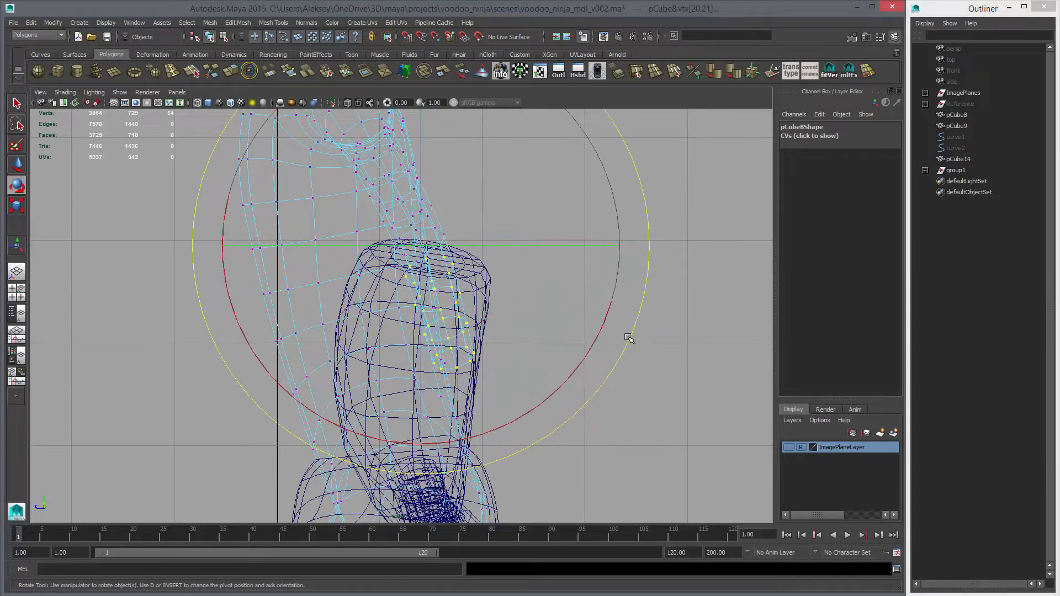
Rotate the selected forearm vertices in the side view so the forearm runs straight down into the hand.
left_click_drag(628, 338, 593, 404)
key("1")
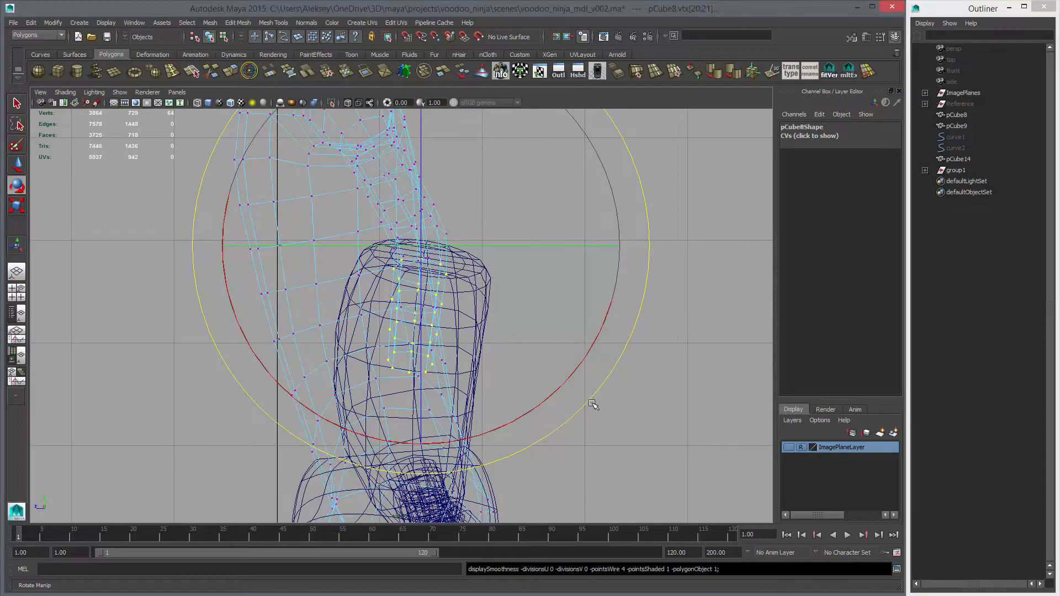
key("5")
mouse_move(603, 244)
left_mouse_down("alt")
mouse_move(561, 312)
mouse_move(390, 310)
mouse_move(537, 449)
left_mouse_up("alt")
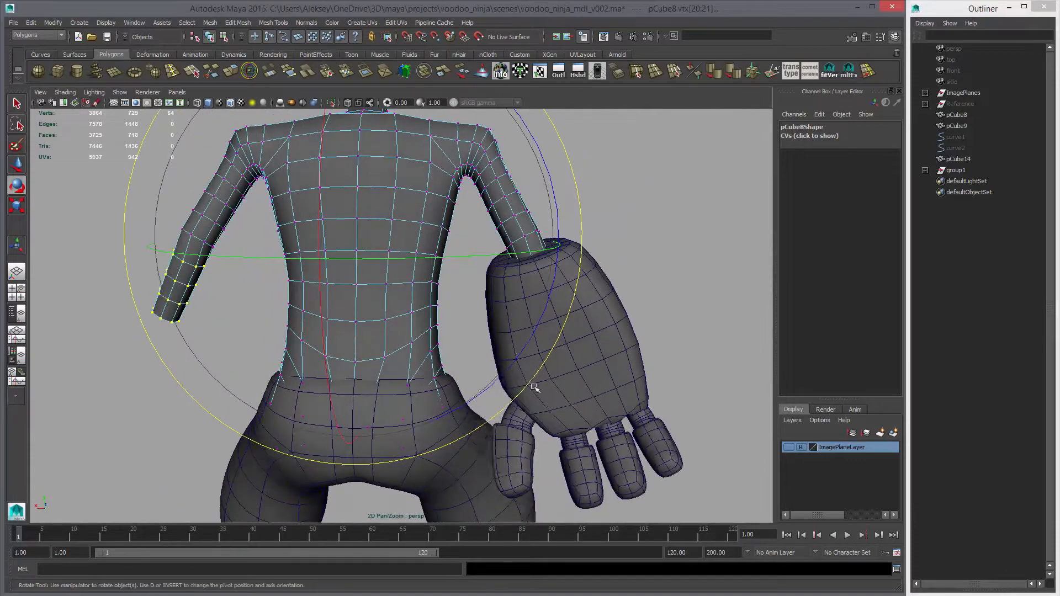
key("space")
key("space")
key("w")
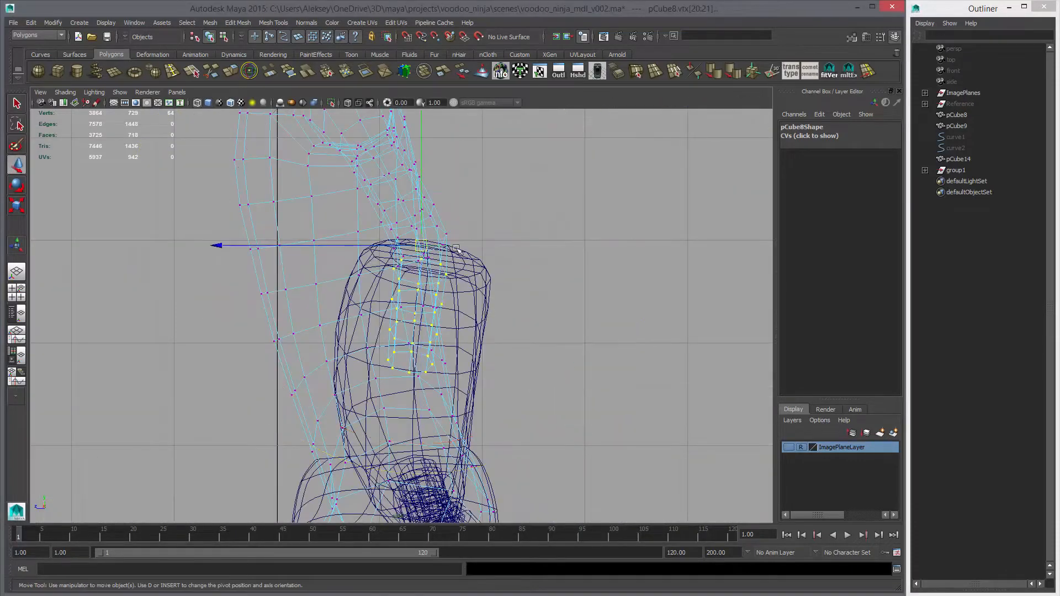
key("q")
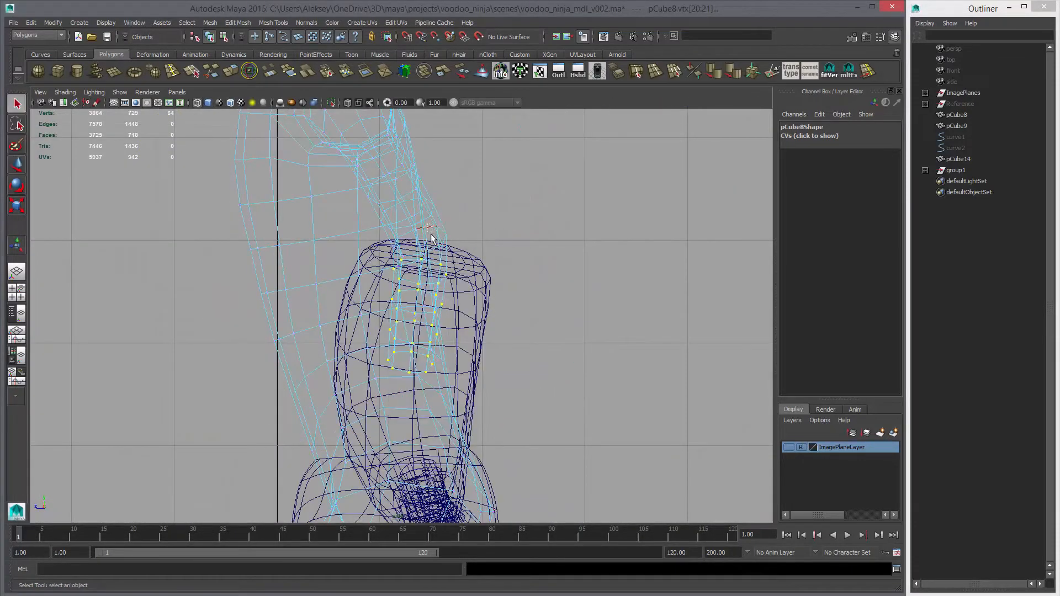
Select the elbow edge loops on both arms and rotate them in the side view to follow the arm's bend.
left_click(431, 234)
middle_click_drag(436, 237, 419, 312, "alt")
right_click_drag(419, 312, 769, 368, "alt")
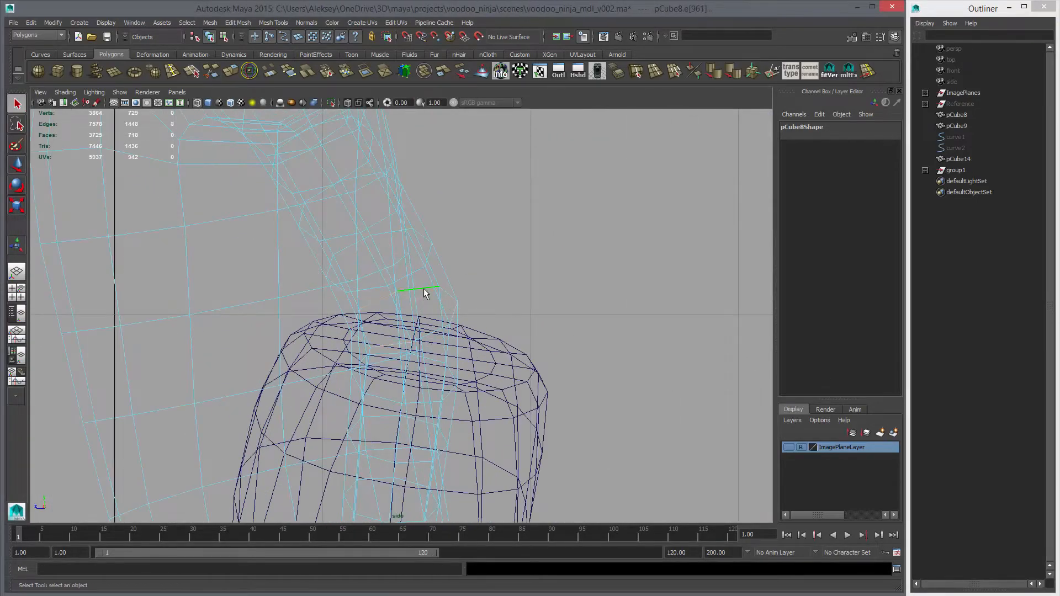
key("space")
key("space")
left_click_drag(567, 203, 436, 319, "alt")
key("4")
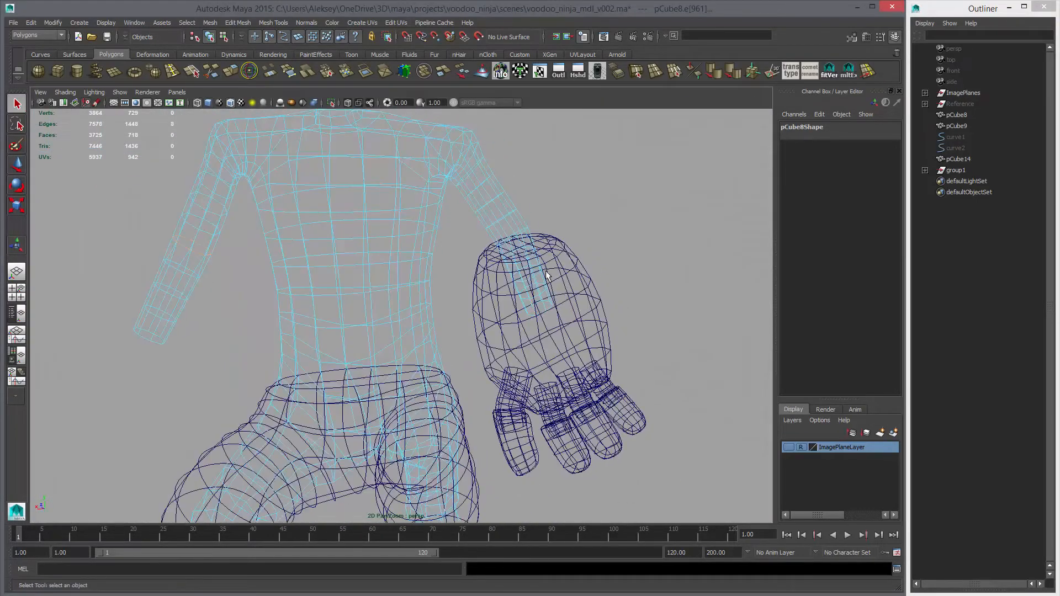
left_click_drag(525, 250, 457, 248, "alt")
double_click(520, 241, "shift")
key("space")
key("space")
key("e")
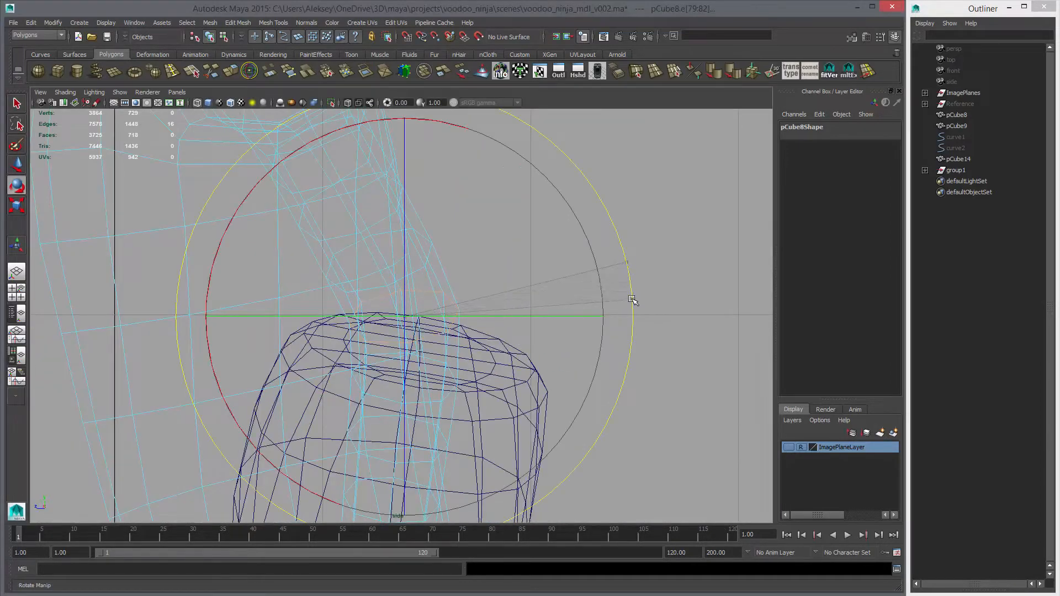
Reposition the elbow edge loops in the side view to line up with the upper arm and forearm.
key("w")
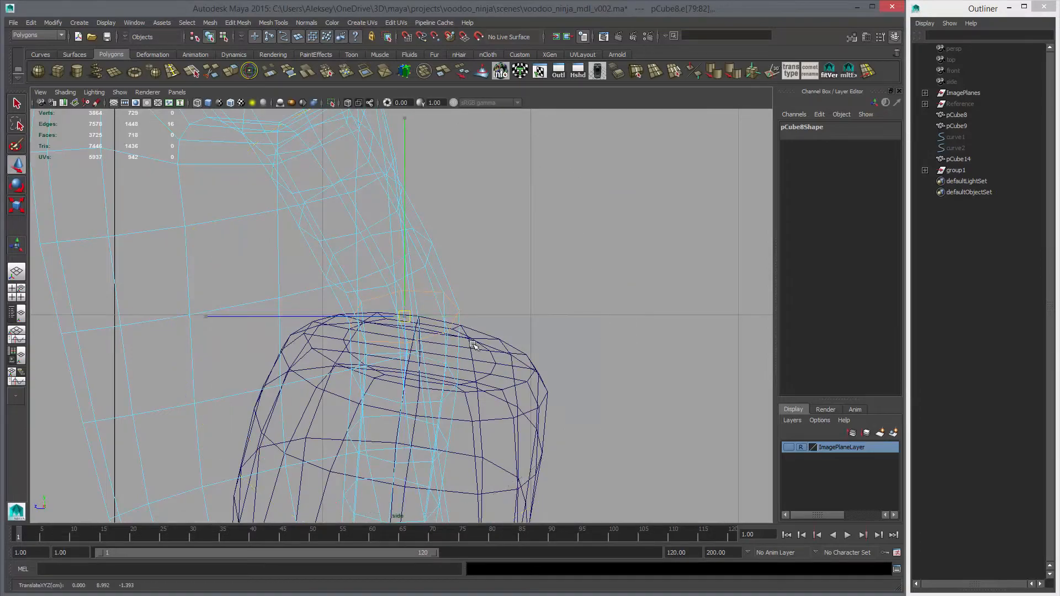
key("space")
key("space")
left_click_drag(552, 302, 429, 321, "alt")
key("space")
key("space")
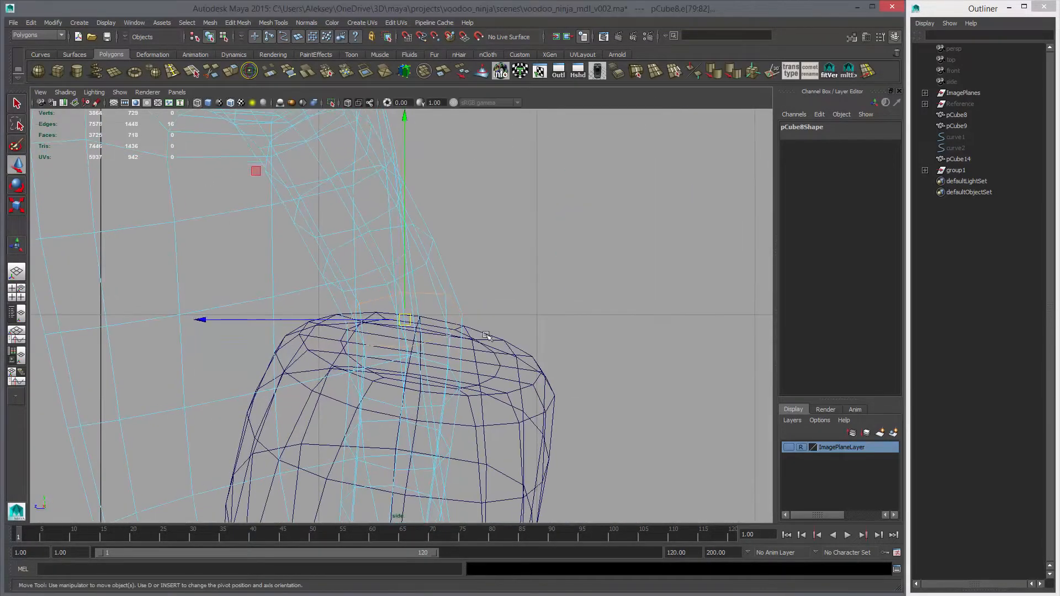
Pull the vertices at the back of the elbow outward in the side view to form a more pronounced elbow, and check it smoothed and shaded.
key("q")
right_click_drag(462, 308, 436, 308)
left_click(462, 311)
key("w")
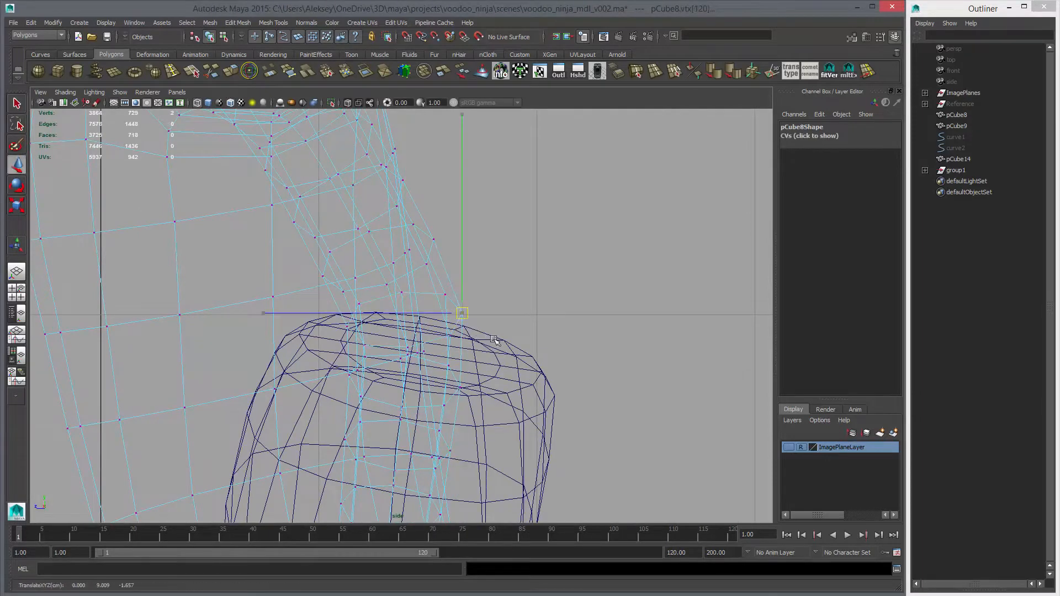
left_click_drag(467, 348, 467, 349)
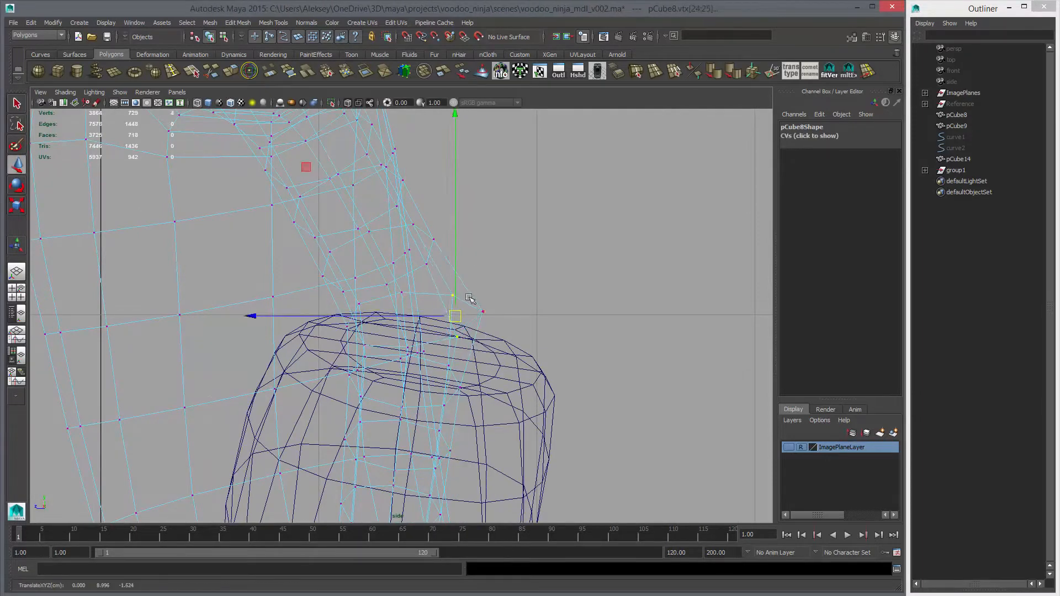
left_click_drag(469, 299, 503, 329)
key("3")
key("space")
key("space")
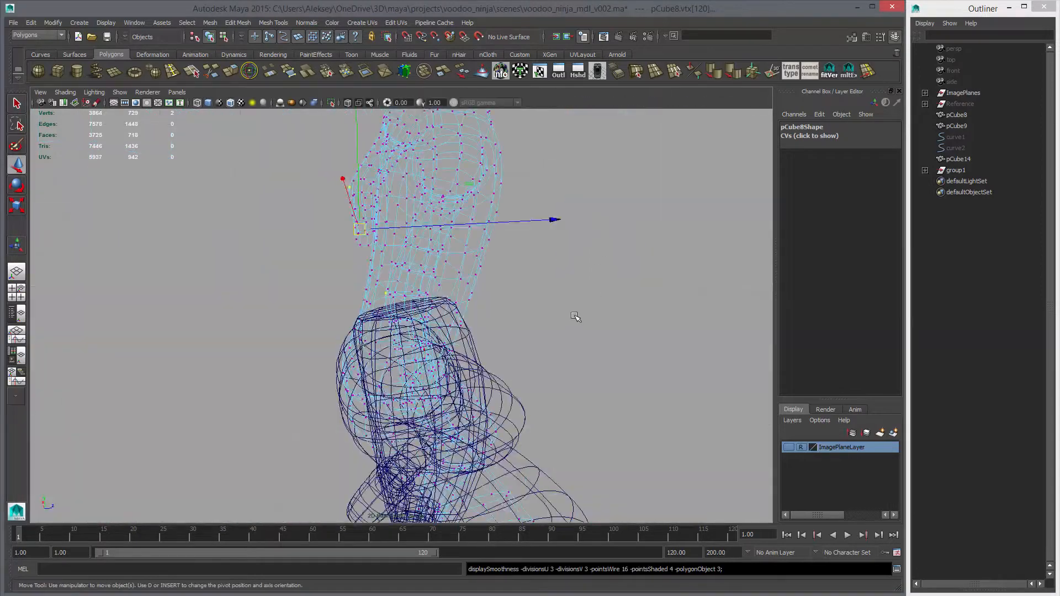
left_click_drag(574, 314, 504, 331, "alt")
key("5")
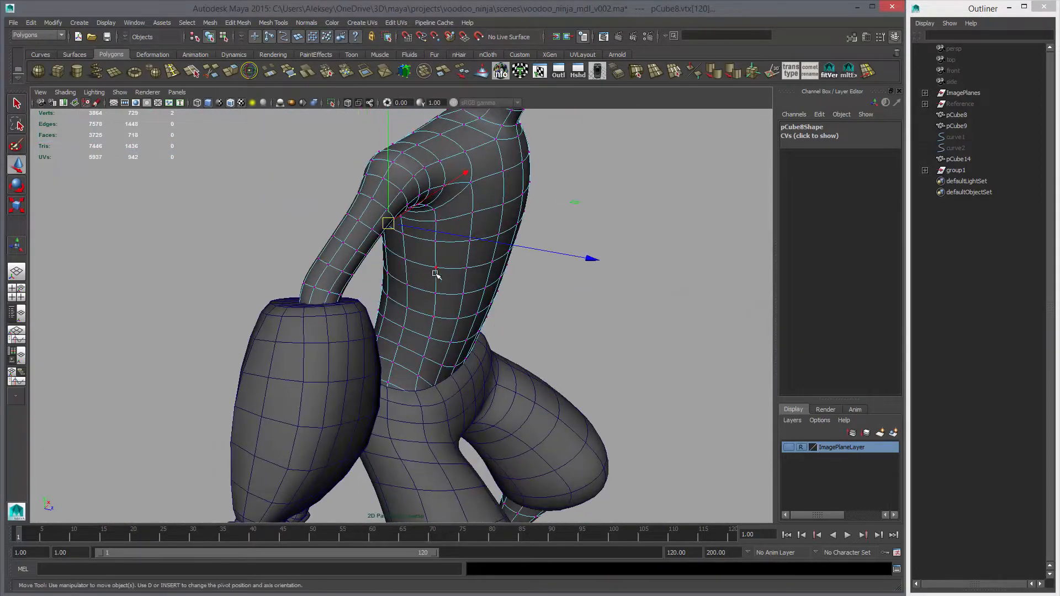
left_click(623, 341)
Select the whole hand group and shift it along Z to a Translate Z of -8.795 to fit the forearm.
left_click_drag(623, 341, 414, 272, "alt")
left_click(378, 346)
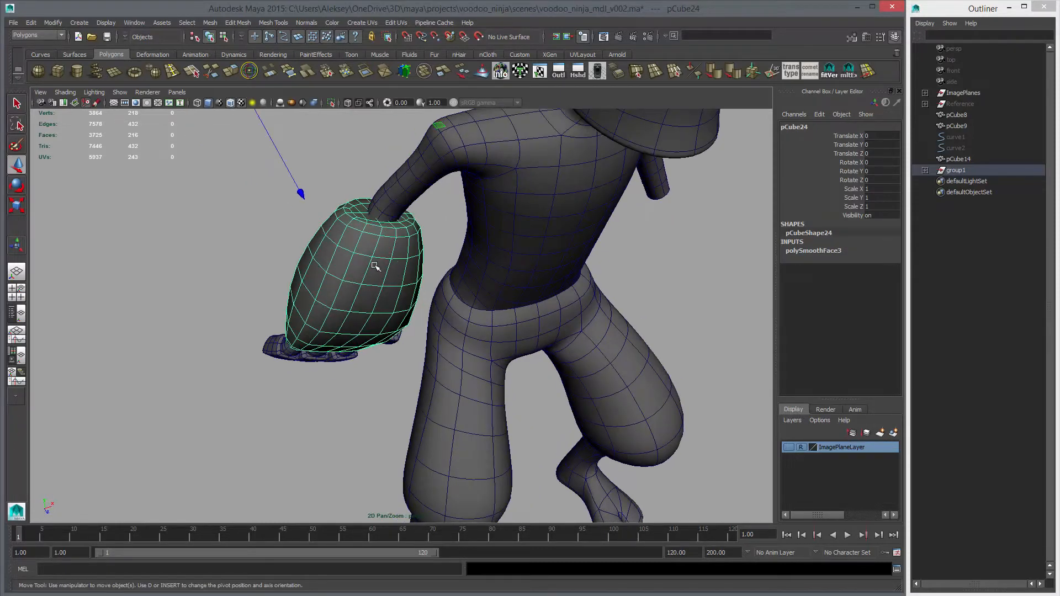
key("Up")
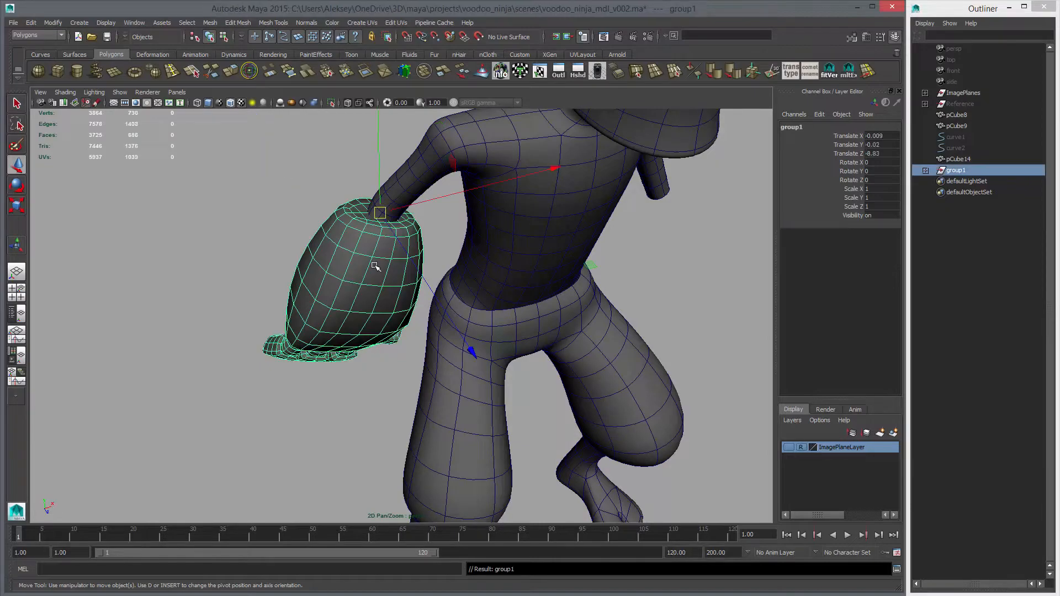
left_click_drag(270, 277, 424, 158, "alt")
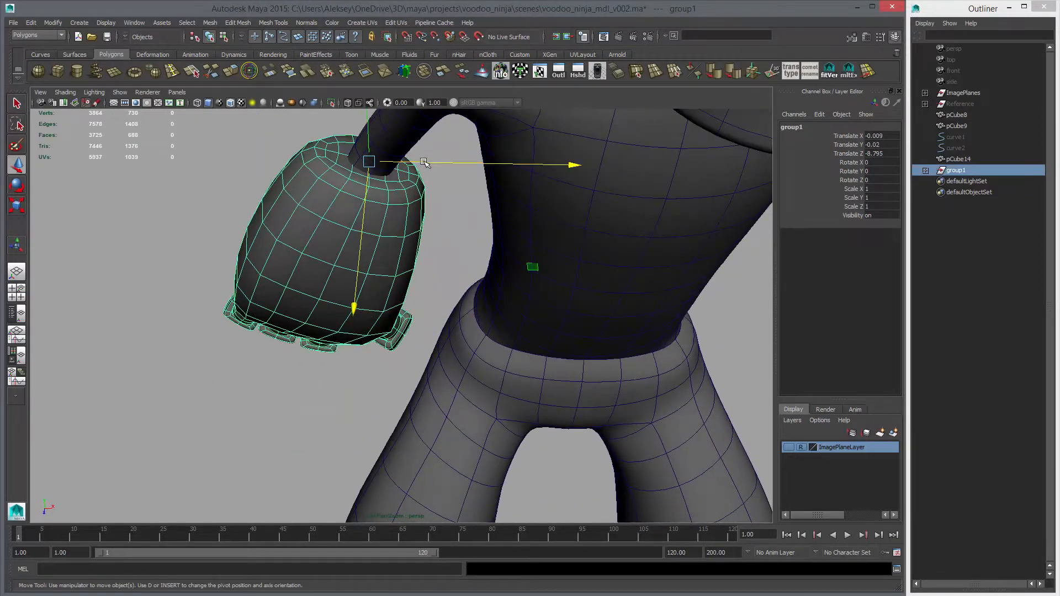
left_click_drag(379, 237, 368, 265, "alt")
left_click(521, 243)
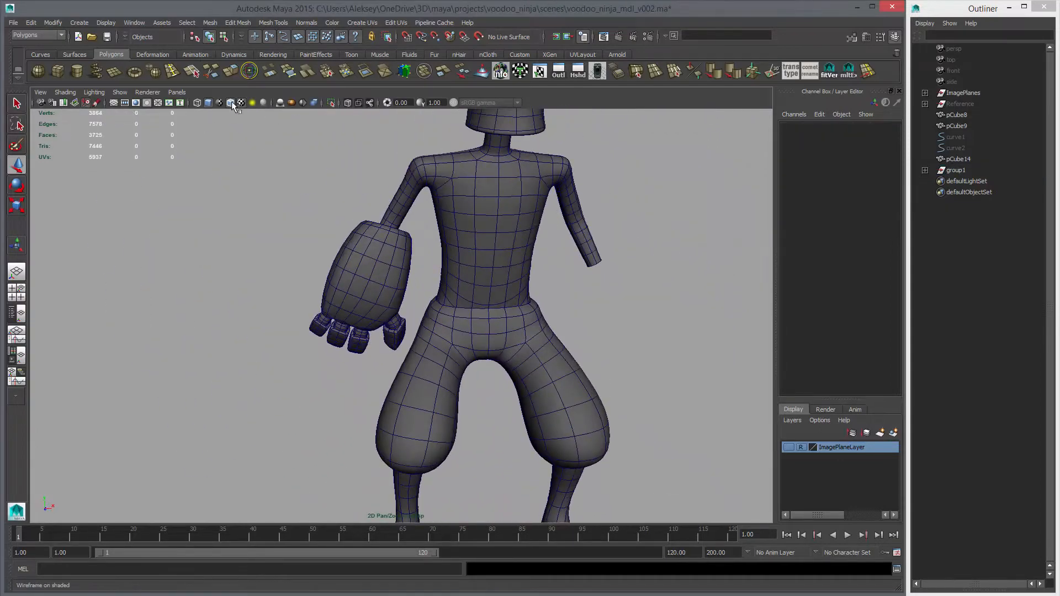
Turn off the wireframe overlay on shaded objects and view the whole character from the front.
left_click(231, 103)
right_click_drag(521, 307, 357, 294, "alt")
left_click_drag(357, 293, 366, 300, "alt")
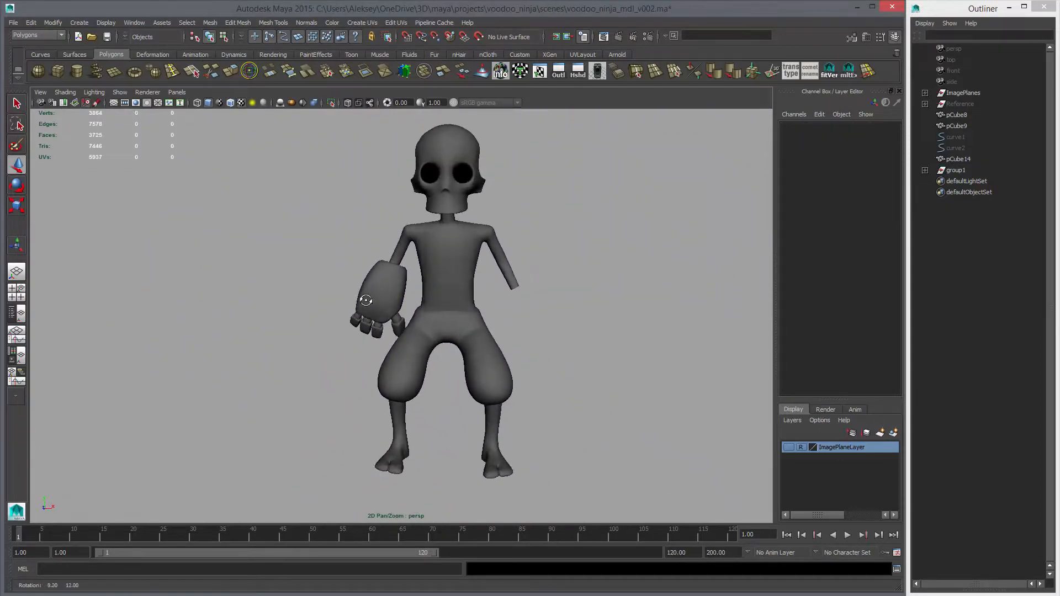
scroll(312, 319, "up", 5)
Unparent all the hand and finger meshes from group1 and delete the empty group.
left_click(383, 338)
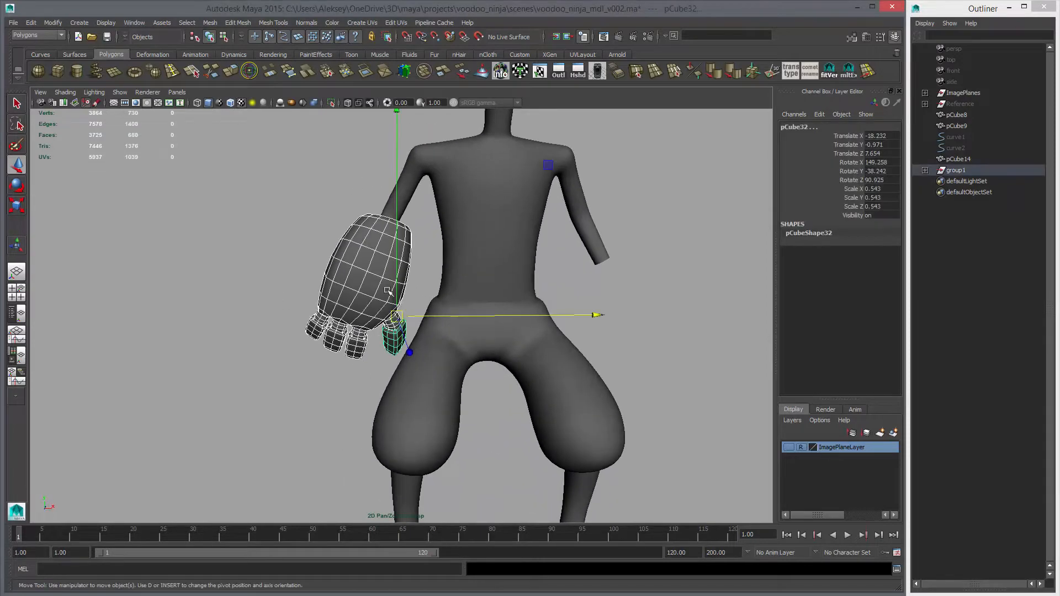
left_click_drag(382, 338, 532, 239, "alt")
left_click(955, 170)
left_click_drag(475, 300, 489, 288, "alt")
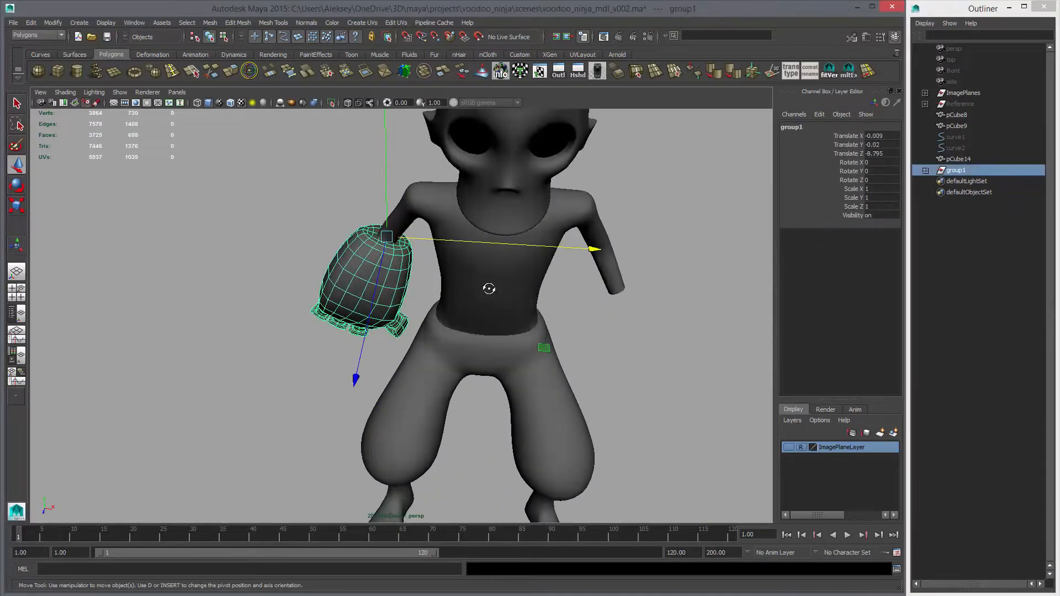
left_click(406, 333)
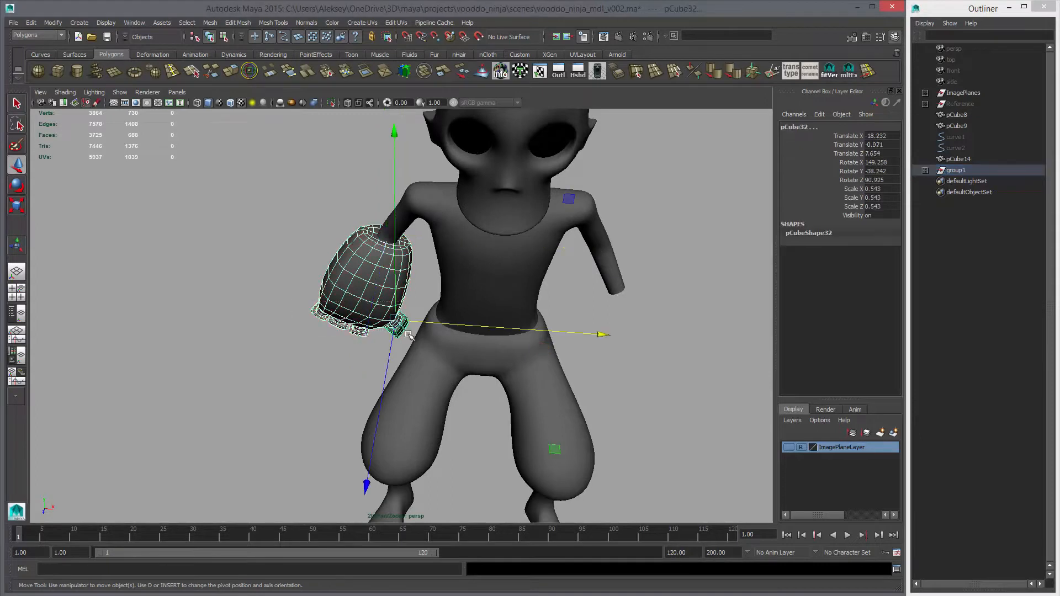
key("shift+p")
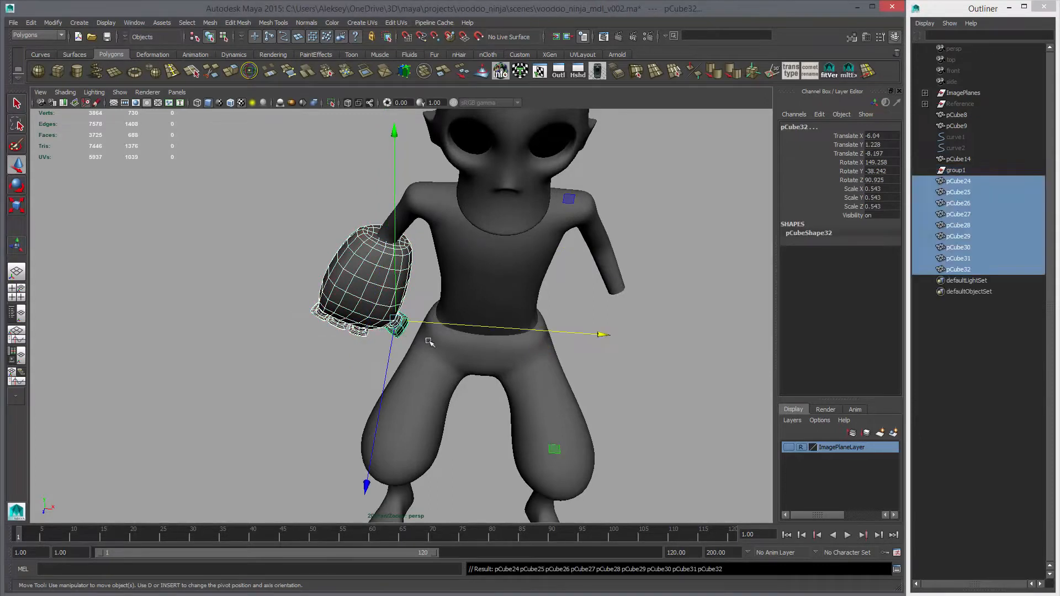
left_click(963, 170)
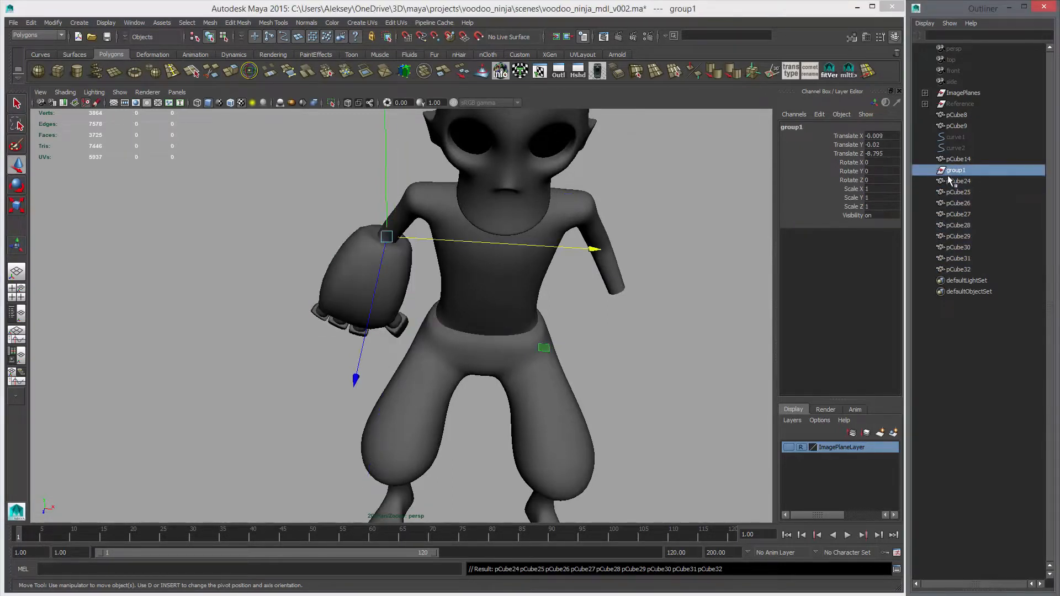
key("Delete")
Select only the hand and finger meshes, excluding the body, and group them with the pivot at the world origin.
left_click_drag(258, 250, 408, 335)
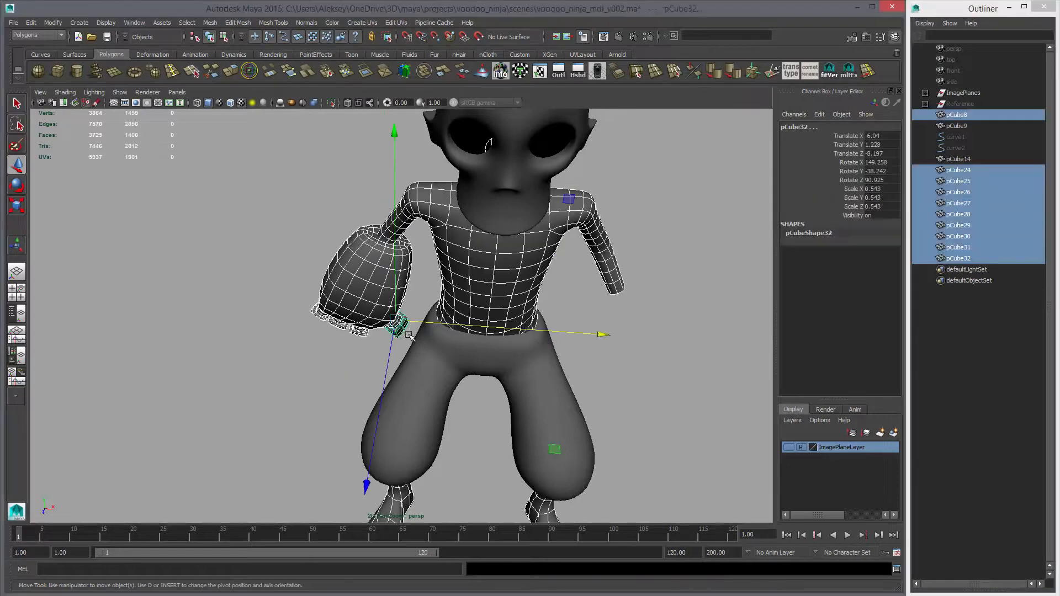
left_click(491, 236, "ctrl")
mouse_move(574, 307)
left_mouse_down("alt")
mouse_move(591, 294)
mouse_move(597, 303)
left_mouse_up("alt")
key("4")
key("5")
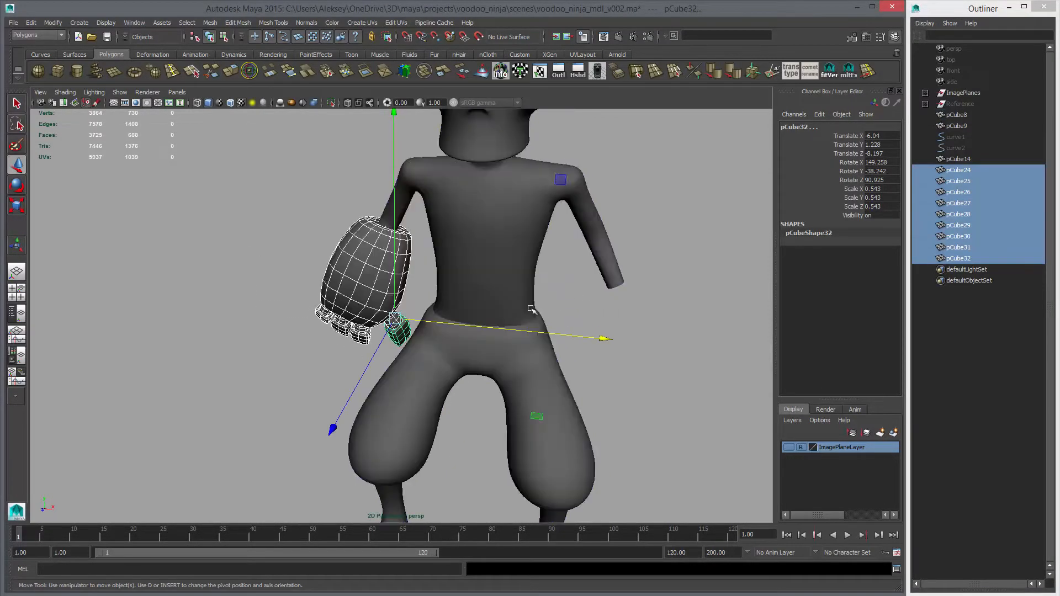
left_click_drag(531, 309, 540, 314, "alt")
key("ctrl+g")
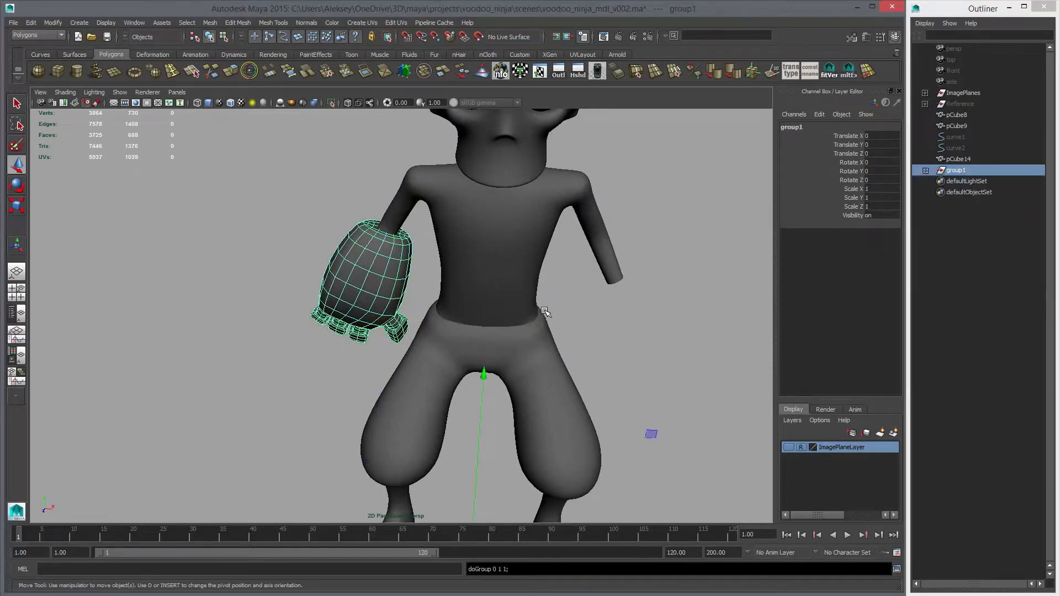
Duplicate the hand group and mirror the copy to the other arm by setting its Scale X to -1.
right_click_drag(625, 365, 552, 350, "alt")
middle_click_drag(552, 350, 541, 304, "alt")
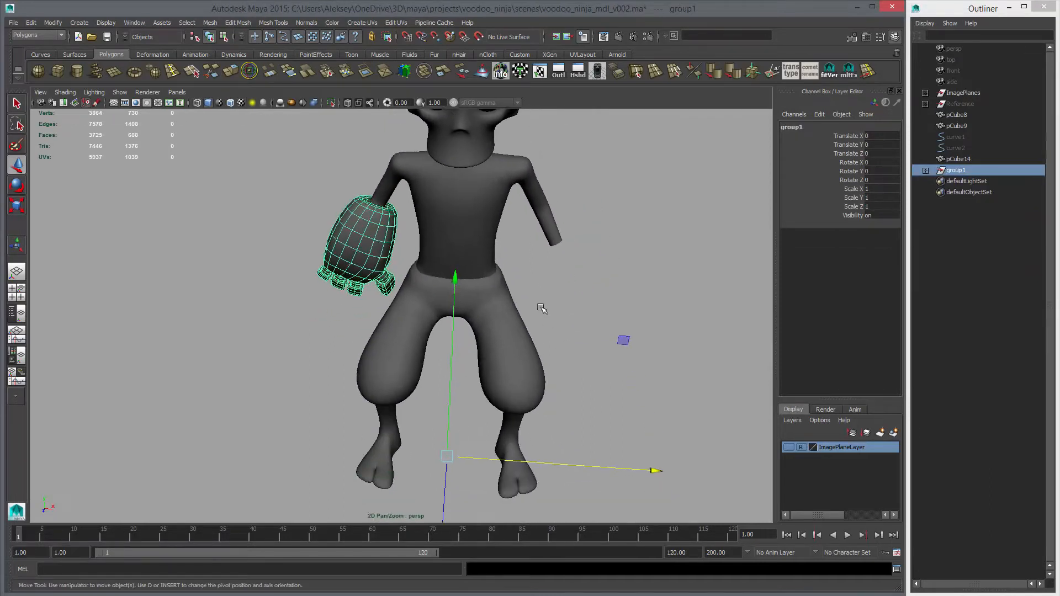
key("ctrl+d")
key("r")
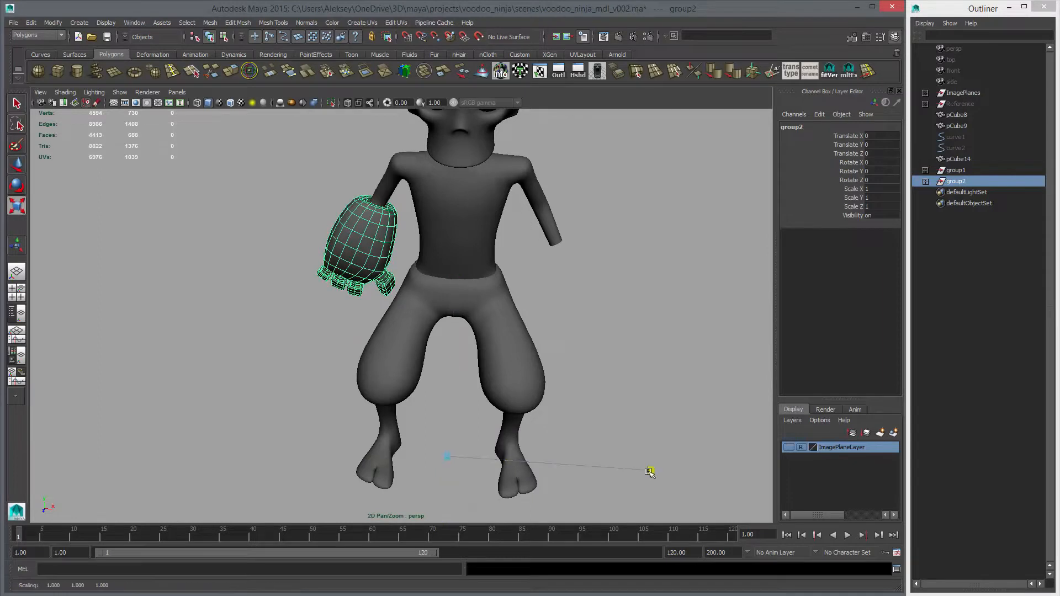
left_click_drag(651, 470, 293, 441)
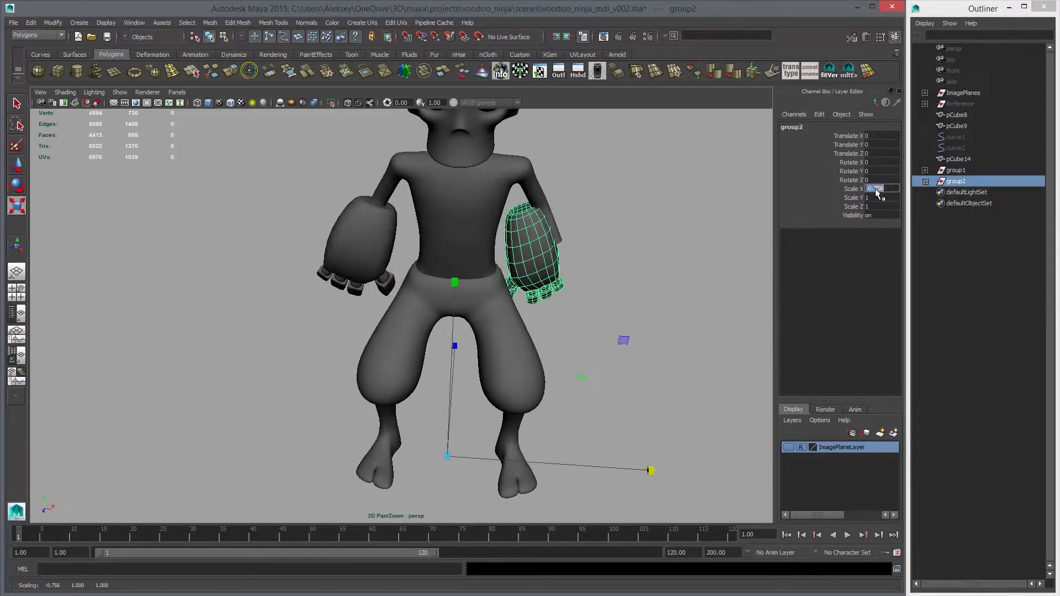
left_click(876, 189)
type("-1")
key("Return")
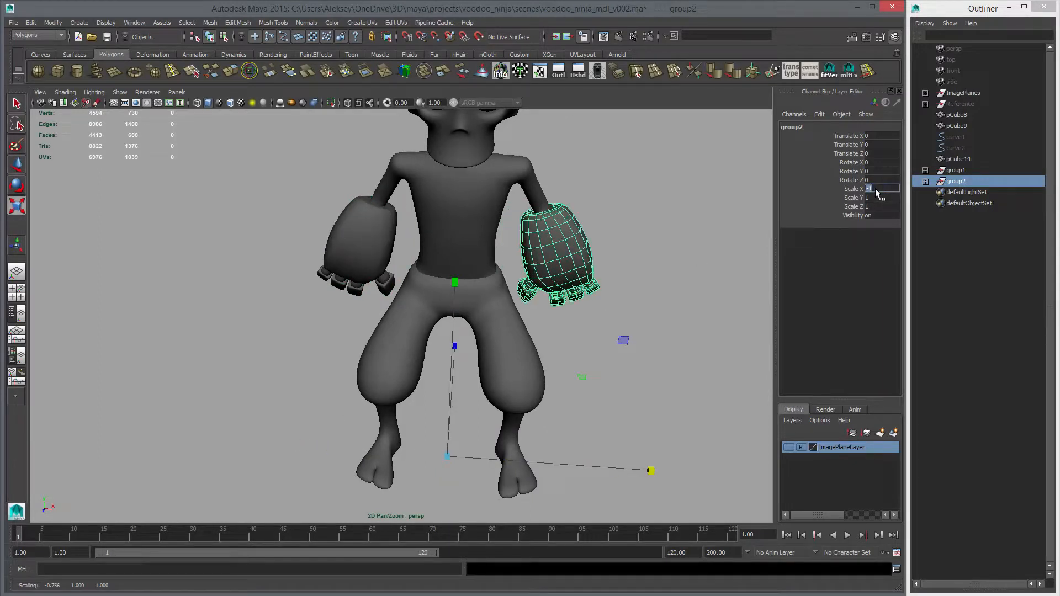
Examine the complete character from several angles, shaded and with all meshes selected, to judge the proportions of hands, arms and legs.
left_click(629, 238)
right_click_drag(640, 267, 376, 270, "alt")
left_click_drag(485, 280, 423, 323, "alt")
left_click_drag(406, 271, 347, 195, "alt")
left_click_drag(576, 406, 576, 407)
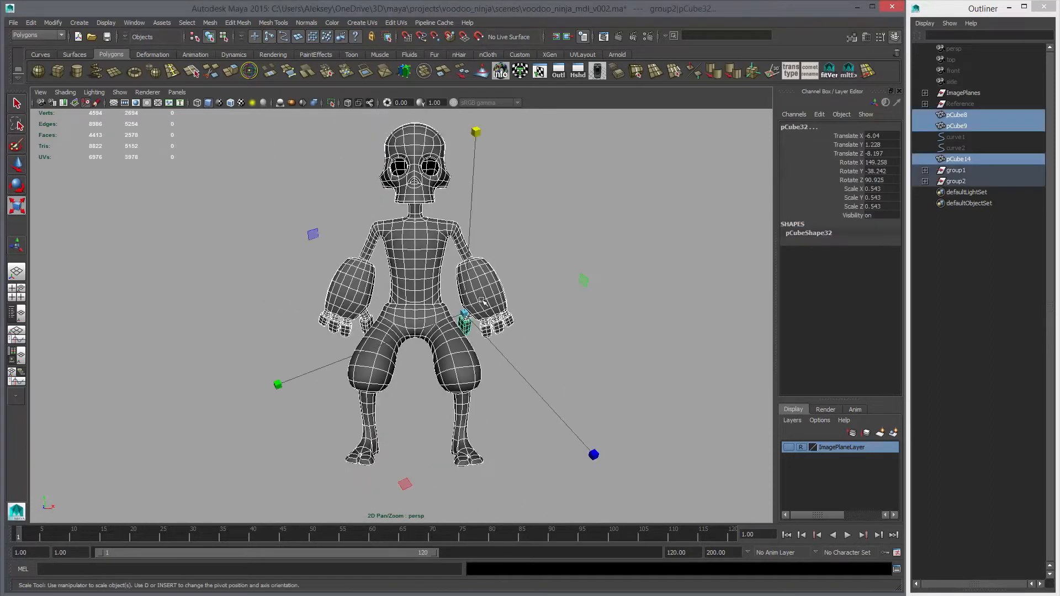
left_click(575, 278)
left_click_drag(248, 152, 491, 320)
scroll(518, 290, "up", 3)
left_click_drag(298, 238, 428, 267, "alt")
middle_click_drag(480, 485, 483, 385, "alt")
left_click_drag(502, 403, 468, 403, "alt")
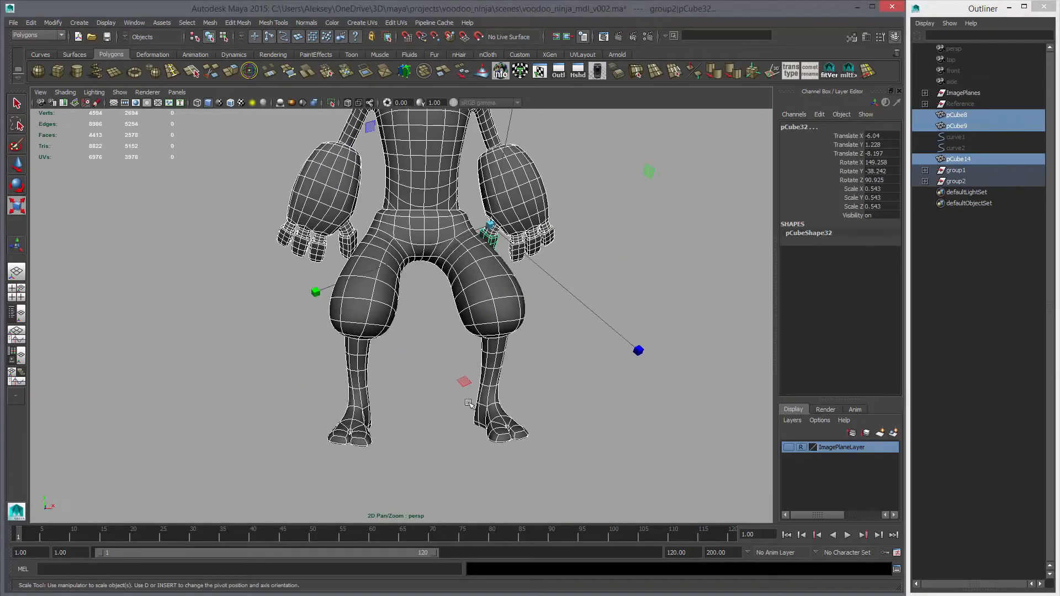
middle_click_drag(408, 306, 378, 356, "alt")
left_click(674, 296)
left_click_drag(568, 314, 591, 329, "alt")
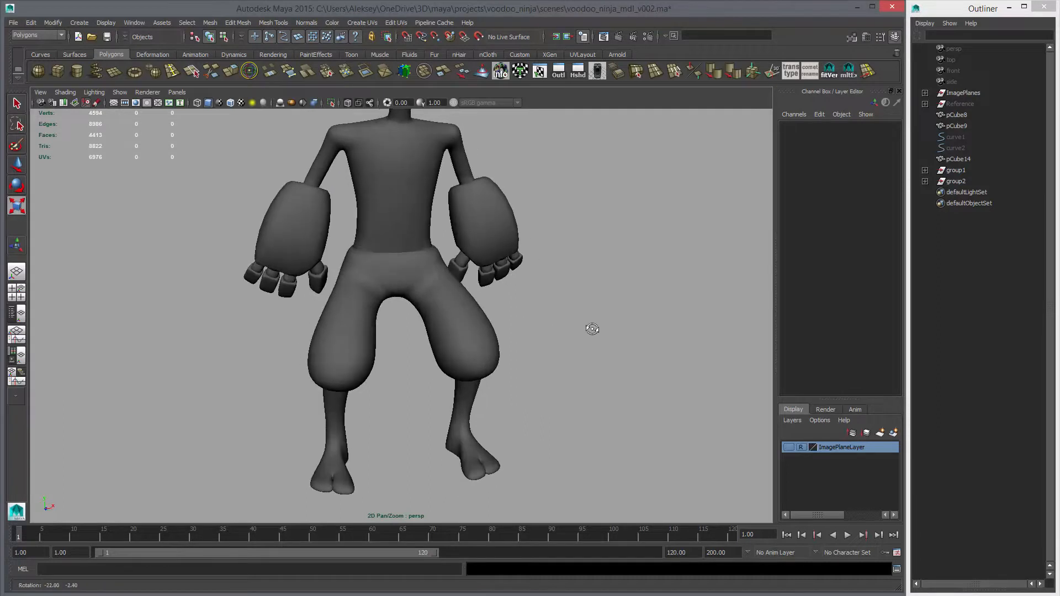
right_click_drag(591, 329, 489, 316, "alt")
middle_click_drag(489, 317, 495, 339, "alt")
left_click_drag(494, 338, 447, 336, "alt")
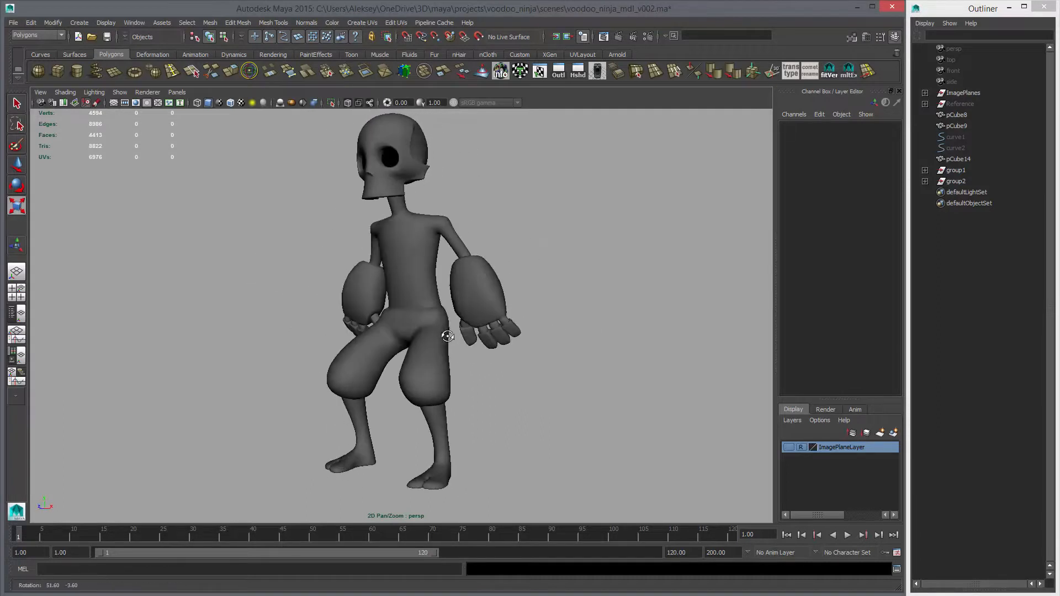
left_click_drag(251, 135, 599, 481)
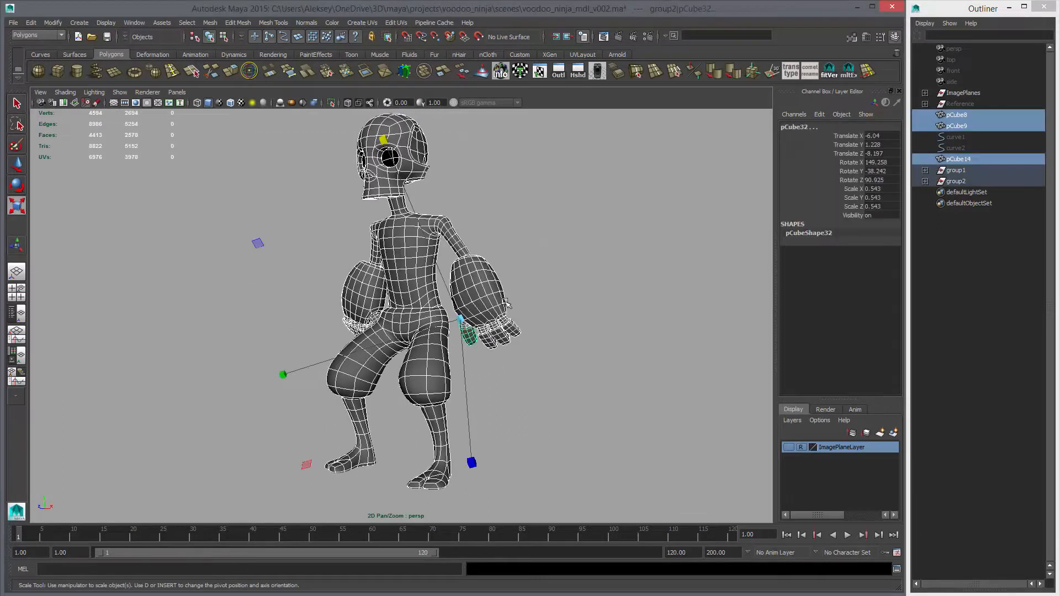
Select only the head mesh and switch it to unsmoothed low-poly display.
left_click(564, 263)
left_click_drag(468, 284, 535, 279, "alt")
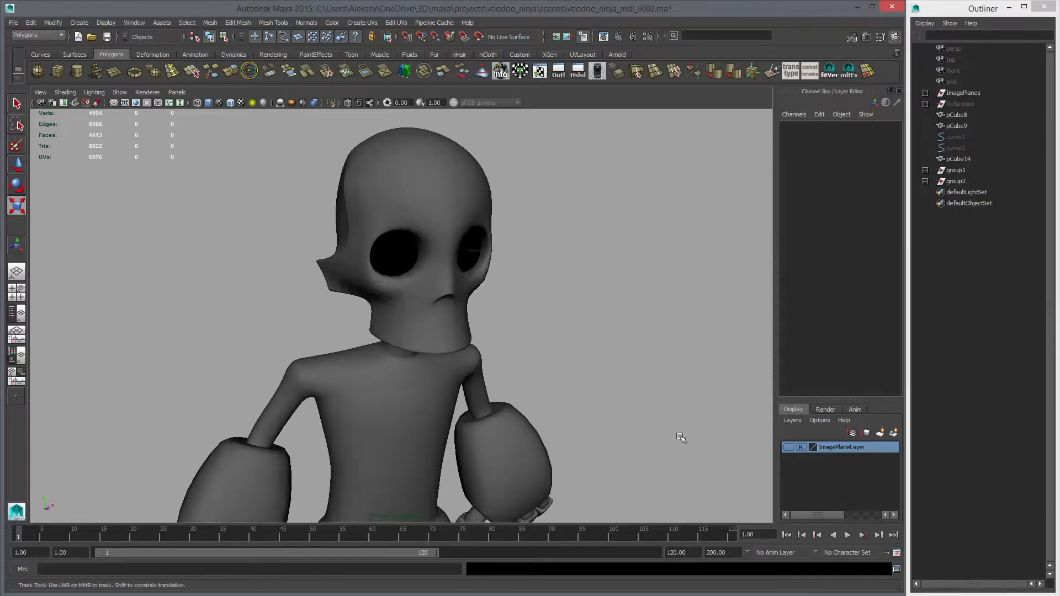
left_click_drag(447, 256, 383, 248, "alt")
left_click(383, 248)
key("1")
right_click_drag(376, 248, 514, 291, "alt")
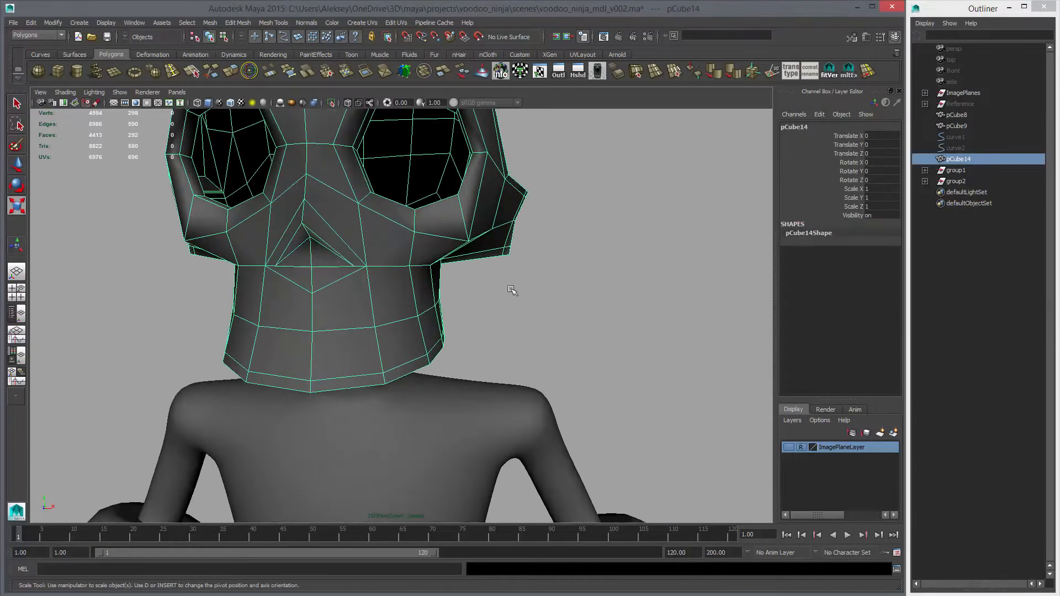
middle_click_drag(353, 127, 400, 211, "alt")
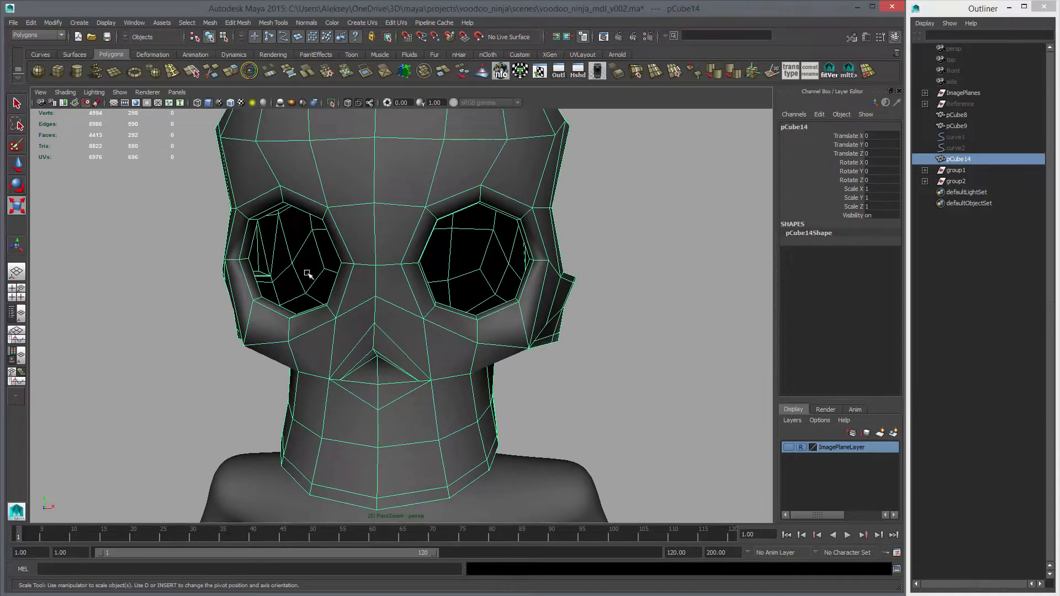
scroll(545, 301, "down", 3)
Soften the edges of the head mesh.
left_click(228, 249)
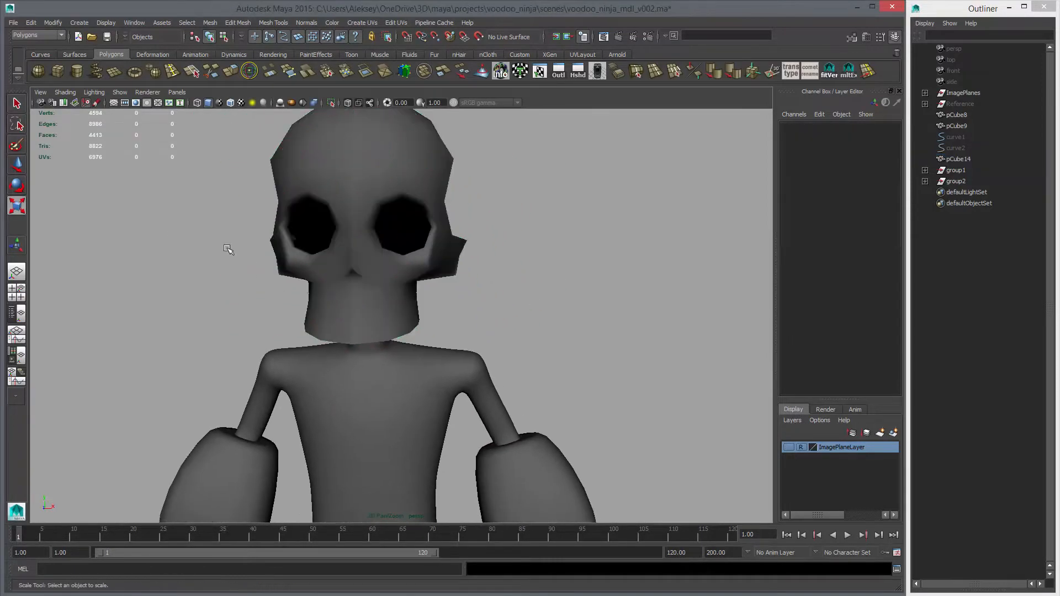
middle_click_drag(370, 238, 415, 302, "alt")
left_click(479, 251)
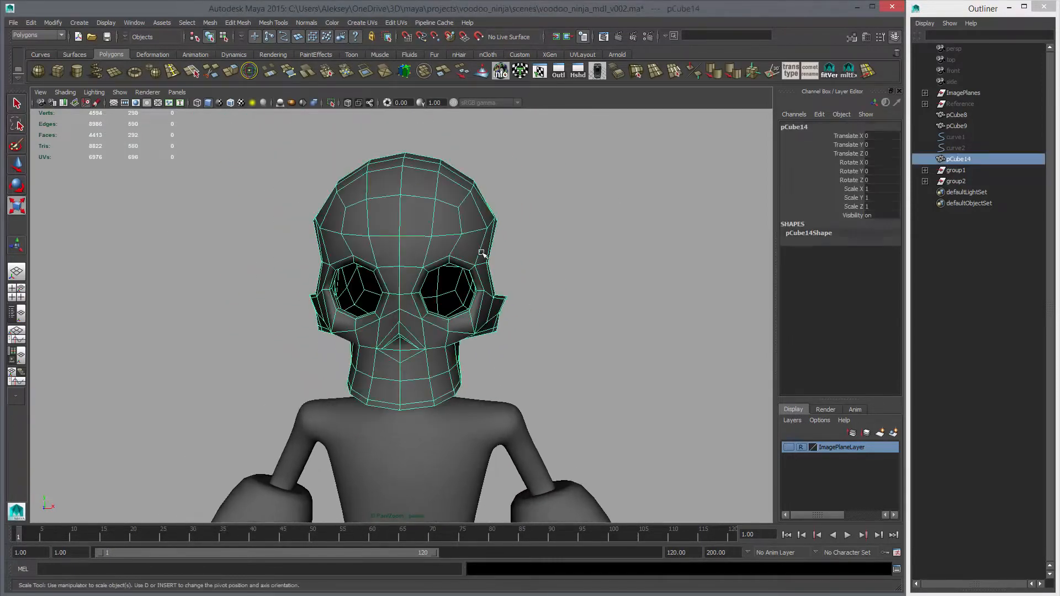
left_click(715, 71)
left_click(662, 214)
left_click_drag(448, 353, 430, 355, "alt")
right_click_drag(430, 355, 533, 387, "alt")
left_click(445, 333)
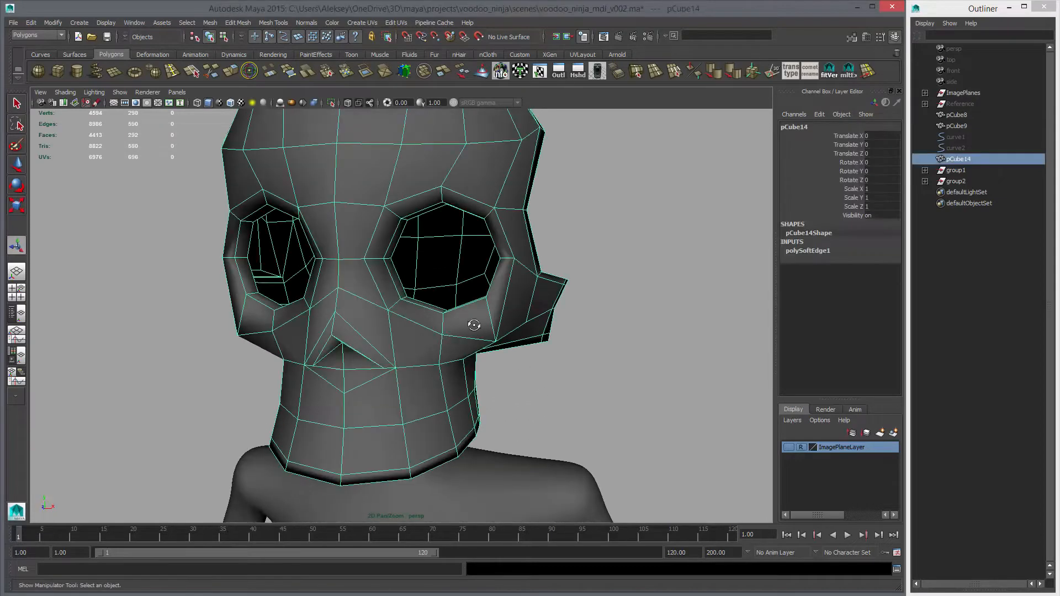
Select the inner edge loop of one eye socket on the head to examine the shape of its opening.
left_click_drag(474, 325, 441, 287, "alt")
right_click_drag(442, 287, 486, 337, "alt")
left_click_drag(485, 336, 407, 272, "alt")
key("F10")
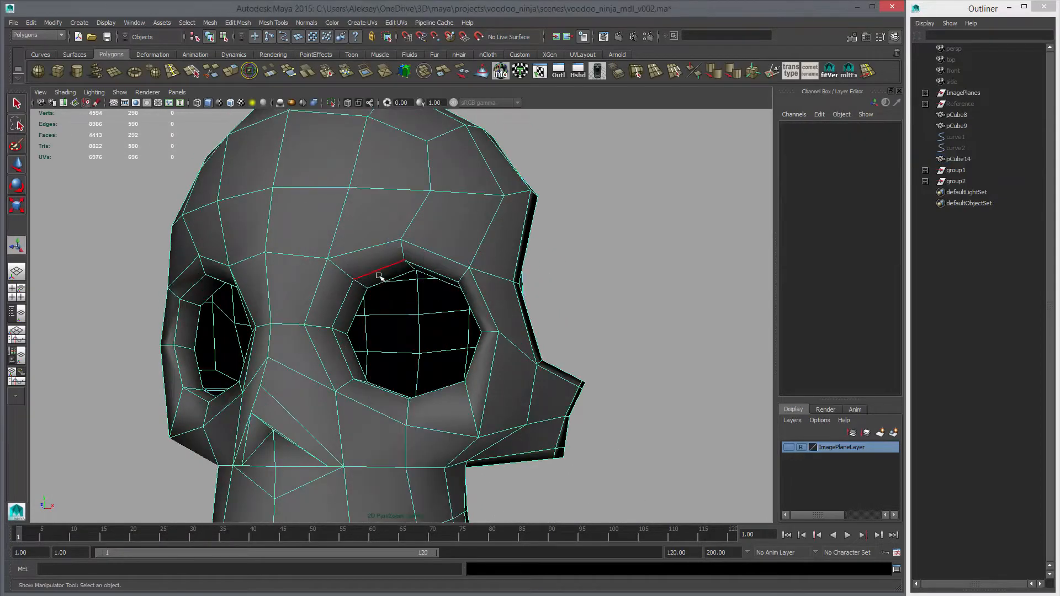
left_click(395, 277)
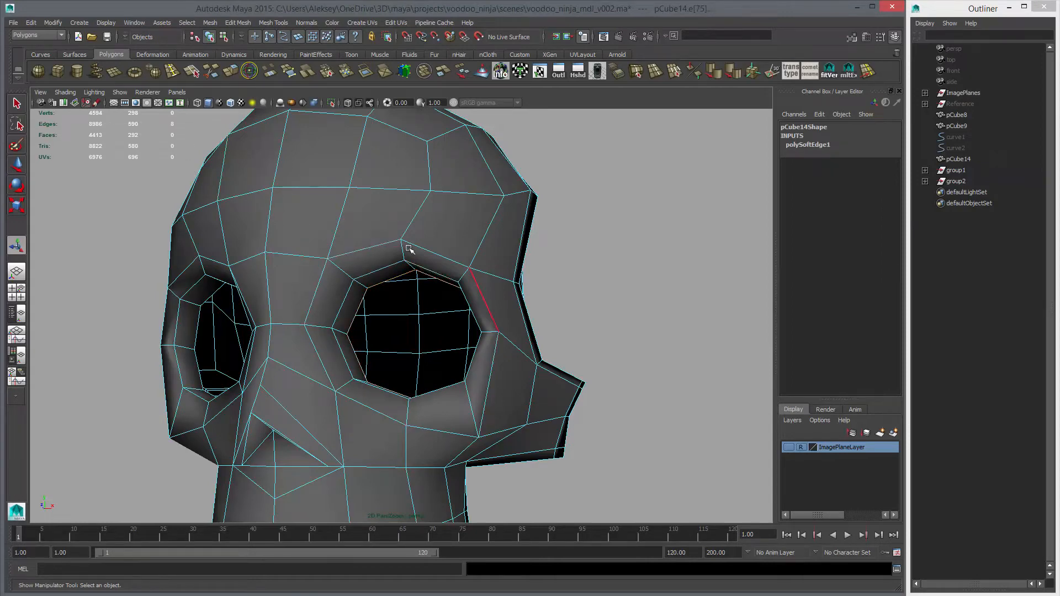
right_click_drag(531, 372, 447, 347, "alt")
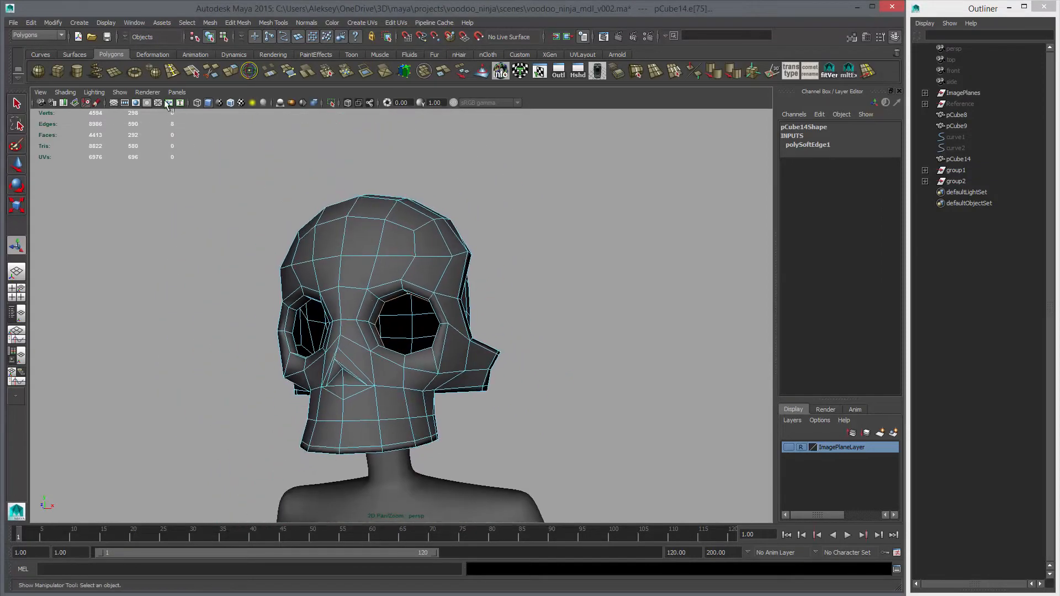
Create a polygon cube, move it up beside the skull and smooth it into a low-poly sphere.
left_click(57, 71)
key("w")
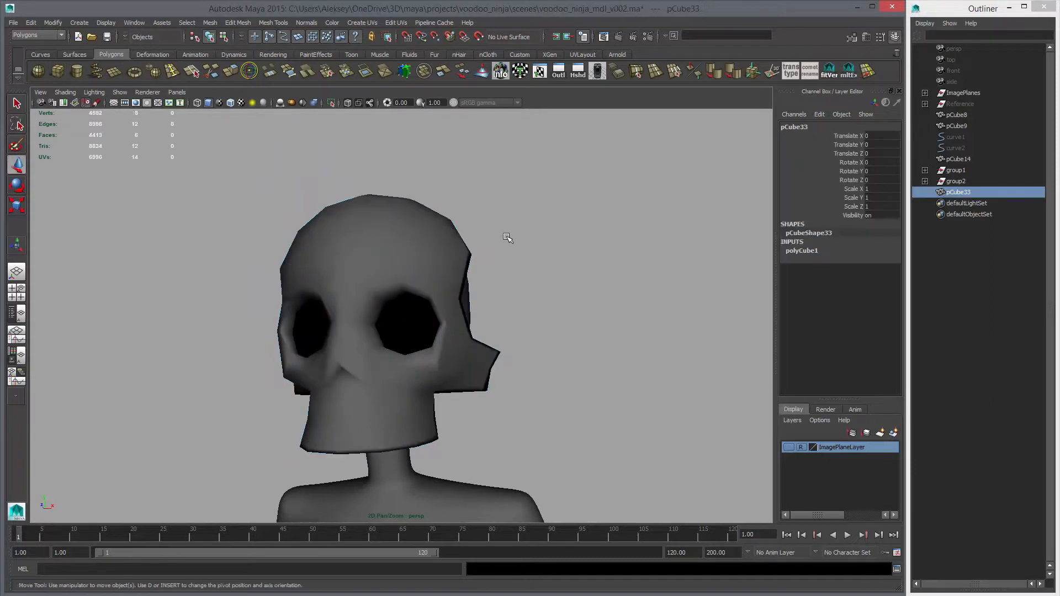
key("v")
middle_click(501, 239)
key("r")
key("w")
middle_click_drag(504, 298, 468, 247)
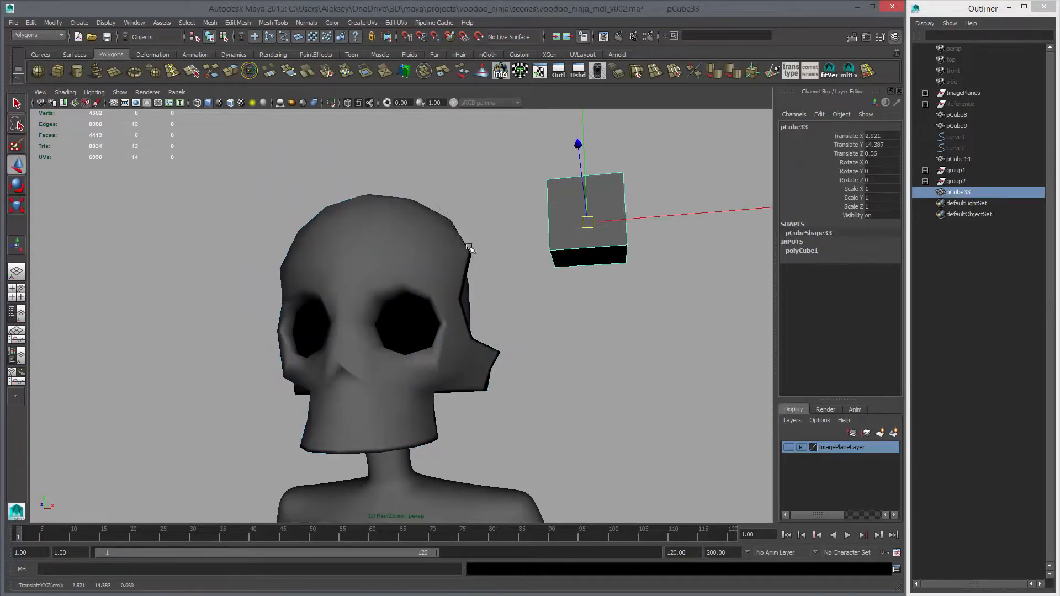
left_click(154, 71)
left_click(611, 300)
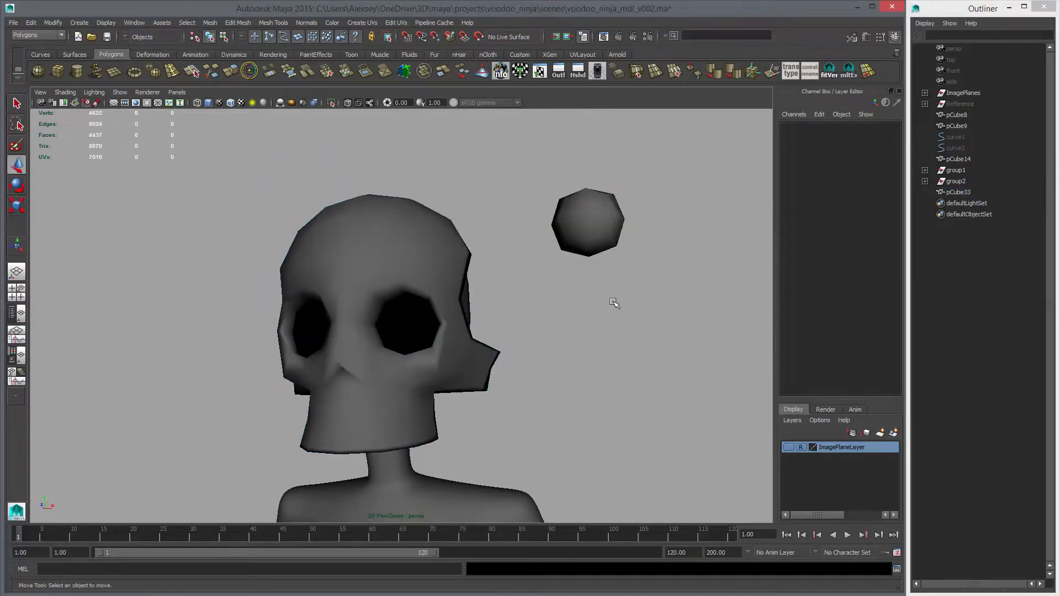
Delete the front half of the smoothed sphere's faces, leaving an open hemisphere.
key("z")
key("z")
key("shift+z")
left_click_drag(601, 243, 565, 276, "alt")
right_click_drag(594, 250, 593, 230)
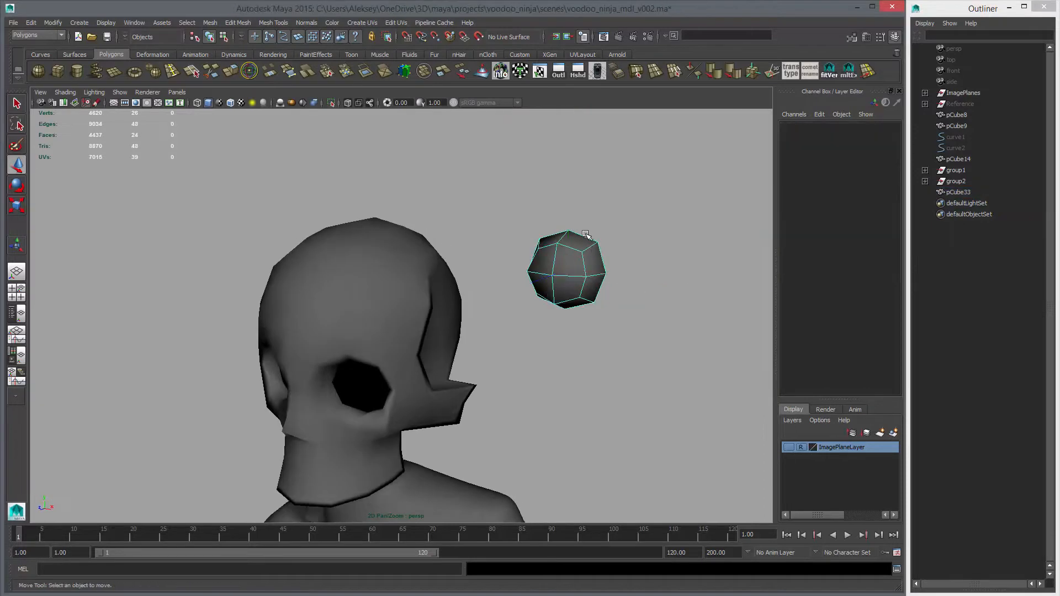
left_click(583, 232)
double_click(603, 257)
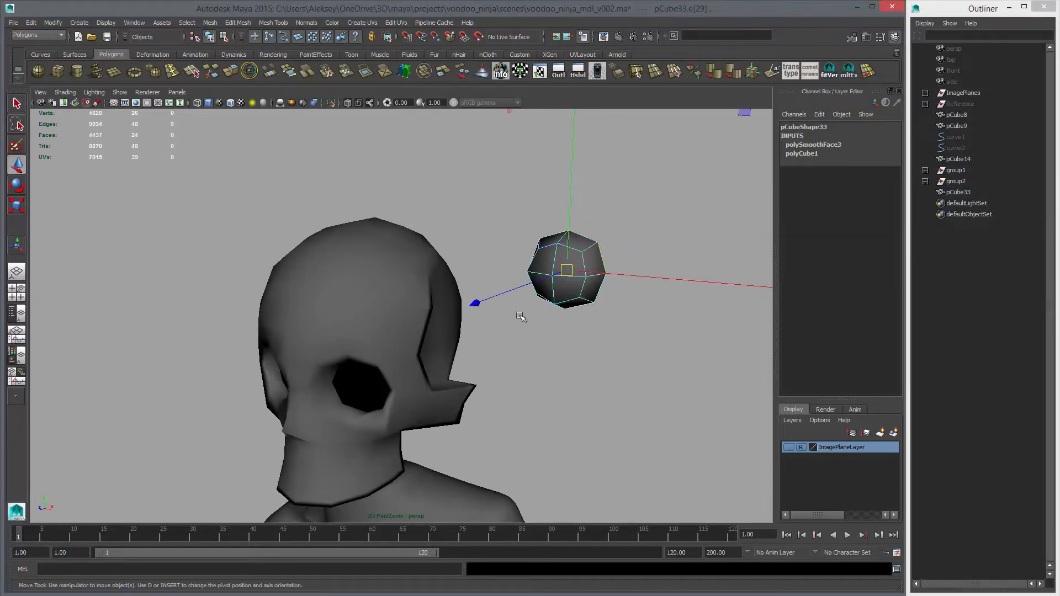
left_click_drag(641, 279, 606, 293, "alt")
right_click_drag(605, 293, 605, 261, "alt")
left_click_drag(606, 261, 599, 293, "alt")
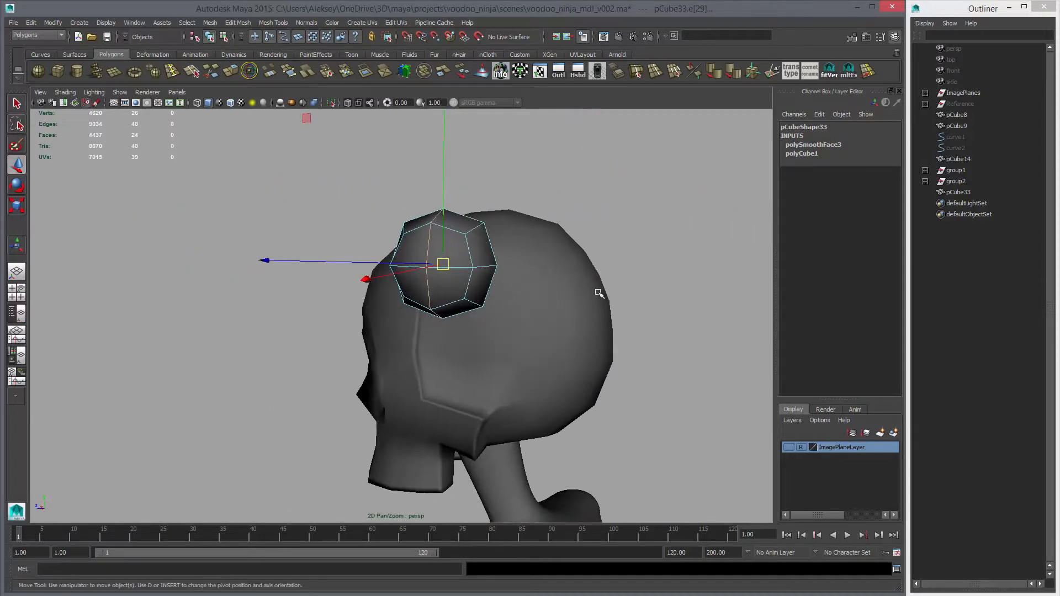
right_click_drag(475, 255, 480, 279)
left_click_drag(481, 279, 576, 314, "alt")
key("Delete")
Return to object selection on the half-sphere and reverse its normals so the concave side faces outward.
right_click_drag(563, 262, 596, 248)
left_click_drag(622, 309, 549, 312, "alt")
right_click_drag(540, 275, 586, 263)
left_click(516, 278)
left_click_drag(601, 300, 536, 243, "alt")
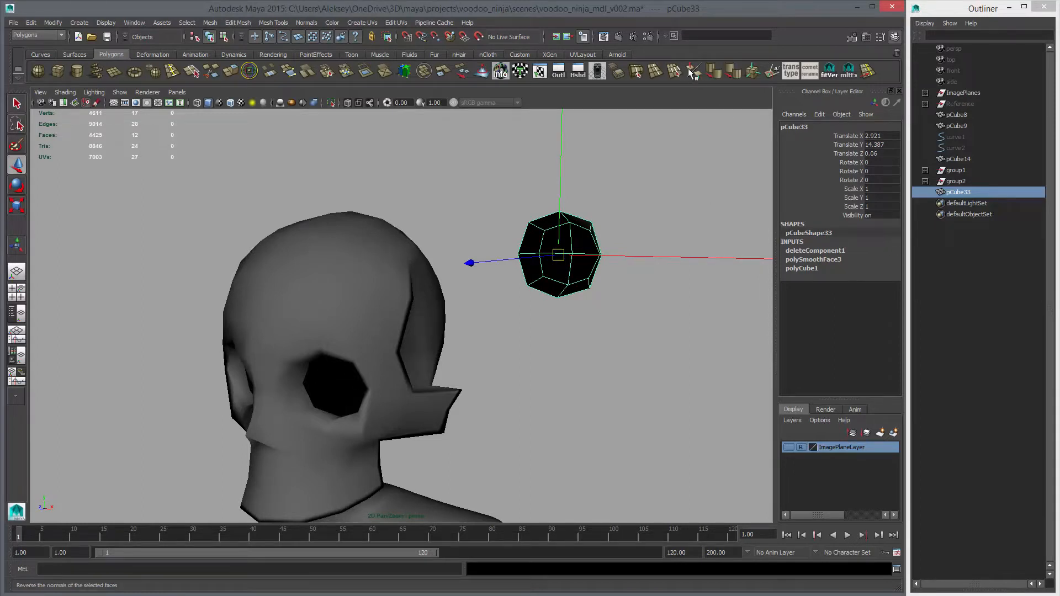
left_click(298, 22)
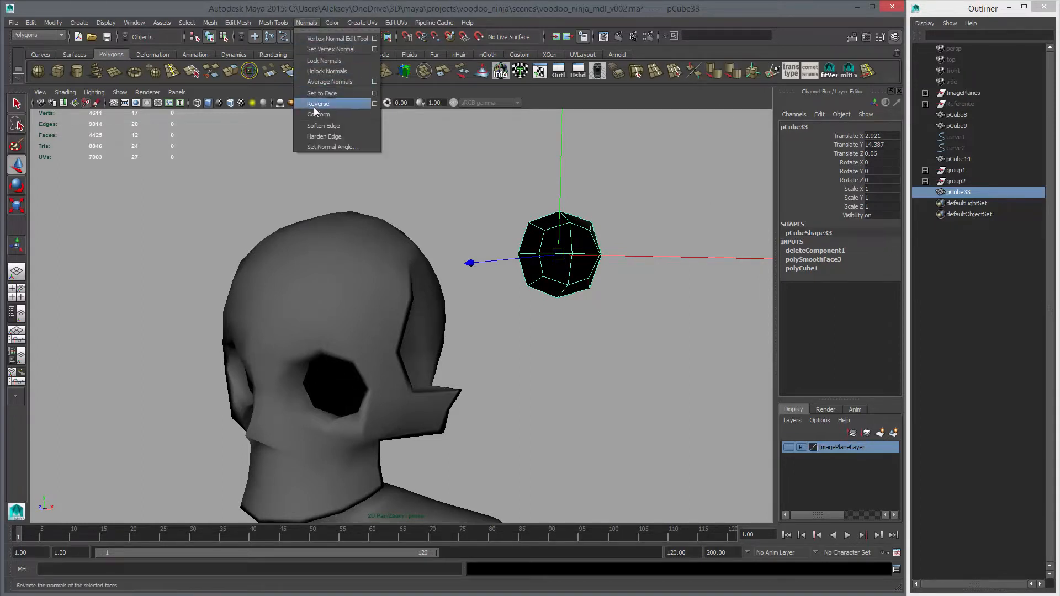
left_click(708, 59)
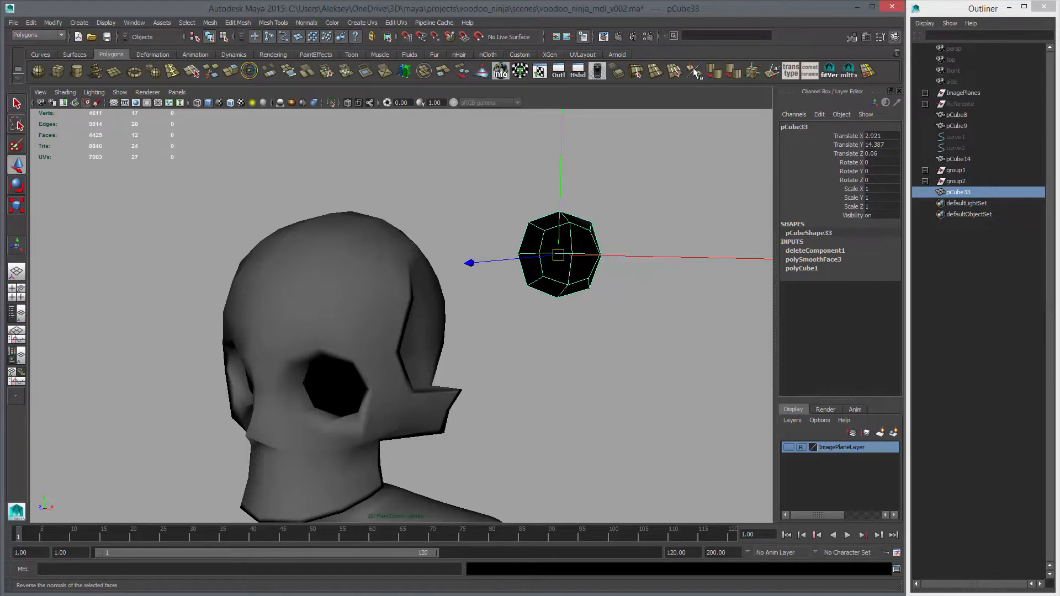
left_click(693, 70)
left_click_drag(609, 258, 620, 303, "alt")
left_click(620, 303)
left_click(554, 276)
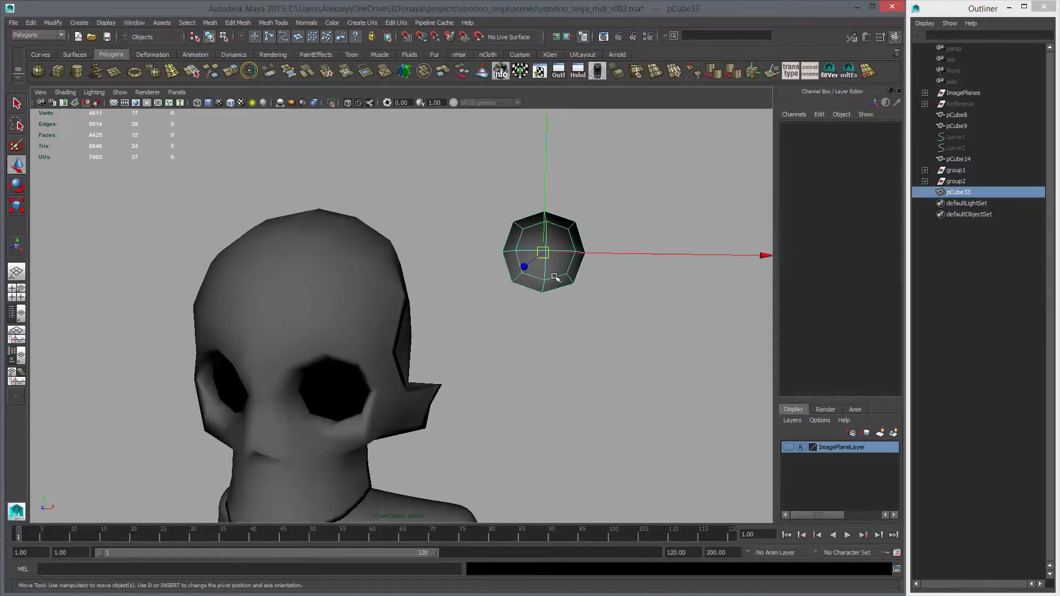
In the front view, scale the half-sphere uniformly to 0.815 and centre it on the eye socket at X 0.667, Y 12.837.
key("space")
key("space")
middle_click_drag(486, 347, 455, 538, "alt")
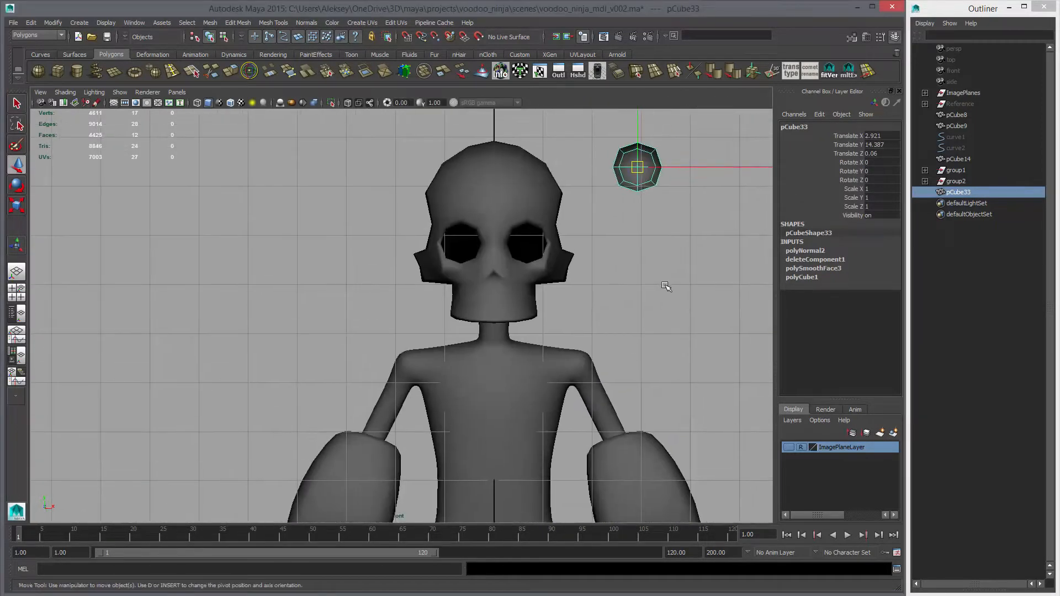
middle_click_drag(489, 304, 366, 404)
right_click_drag(431, 375, 658, 319, "alt")
key("4")
middle_click_drag(586, 274, 392, 330, "alt")
right_click_drag(556, 386, 637, 320, "alt")
key("r")
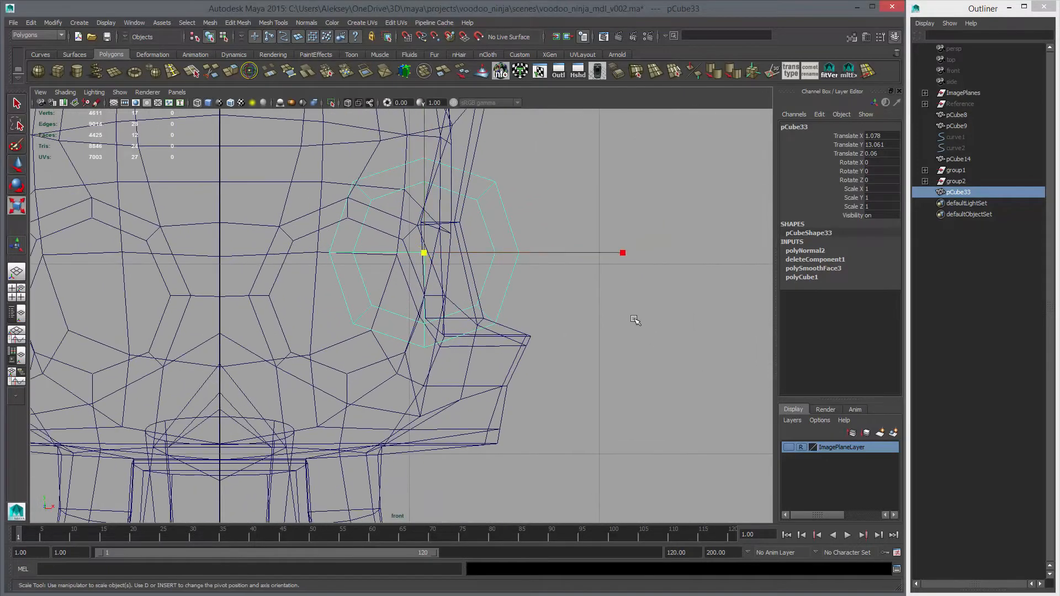
key("w")
middle_click_drag(636, 320, 496, 351)
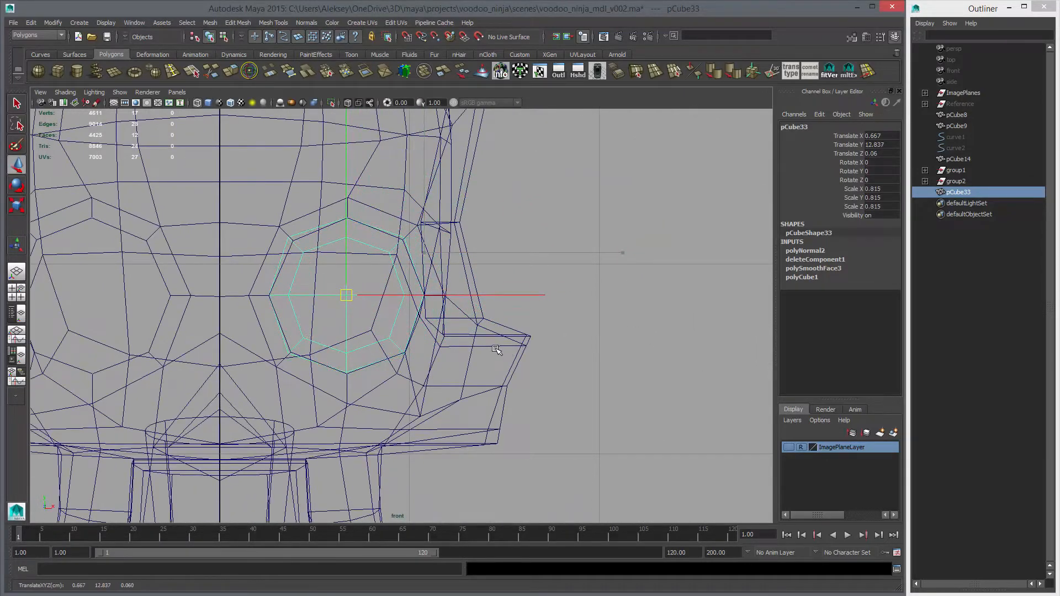
Move the half-sphere forward along Z into the eye socket, to Translate Z 1.396.
key("space")
key("space")
left_click_drag(598, 232, 508, 303, "alt")
right_click_drag(508, 302, 578, 386, "alt")
middle_click_drag(577, 386, 589, 312, "alt")
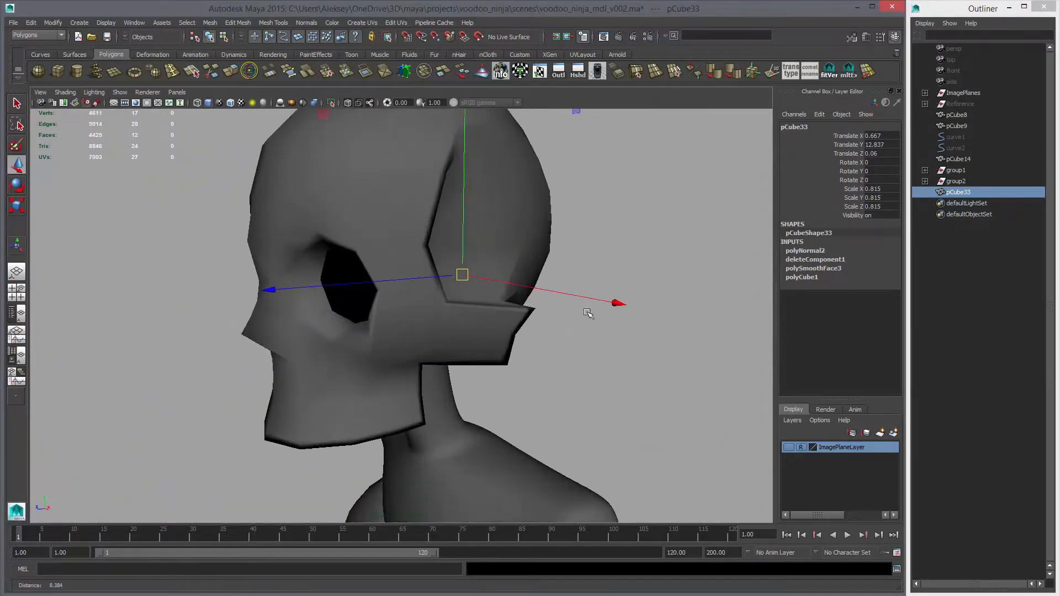
left_click_drag(589, 312, 555, 383, "alt")
middle_click_drag(556, 383, 466, 390, "shift")
left_click_drag(466, 390, 484, 360, "alt")
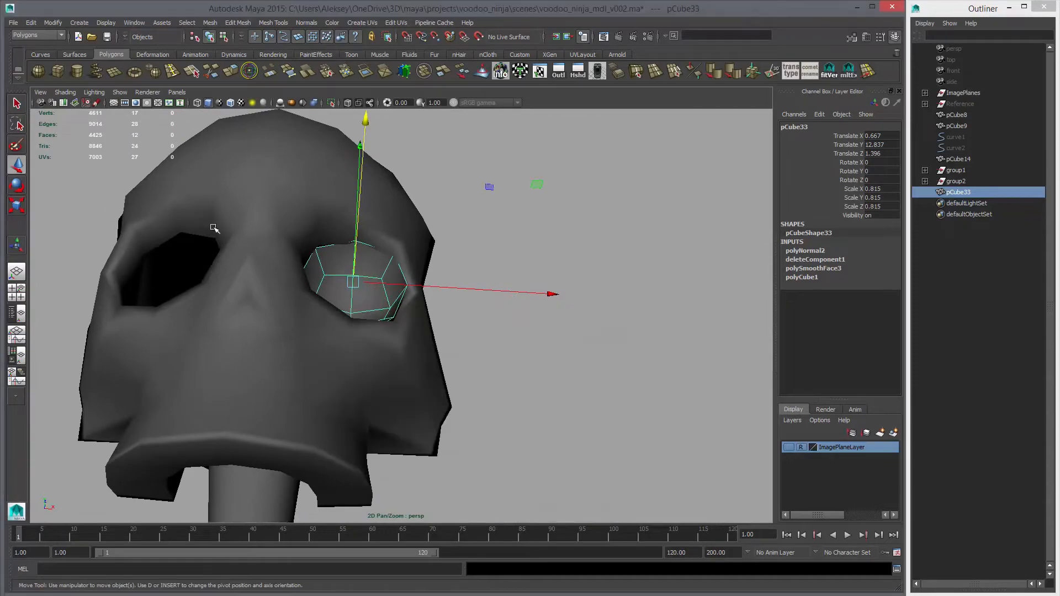
Locate the skull's eye-socket edges in the top wireframe view and move the half-sphere back to Translate Z 1.056.
key("space")
key("space")
key("f")
right_click_drag(603, 348, 527, 341, "alt")
key("4")
middle_click_drag(417, 367, 428, 334, "alt")
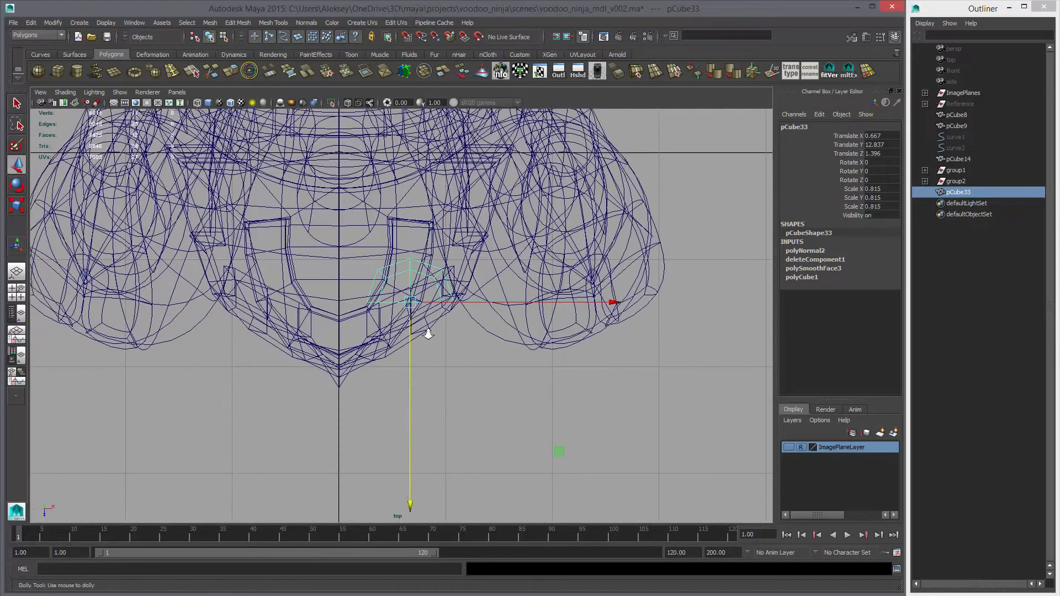
right_click_drag(428, 334, 448, 386, "alt")
left_click_drag(421, 367, 463, 215)
right_click_drag(385, 296, 364, 262)
left_click(368, 283)
left_click(365, 281)
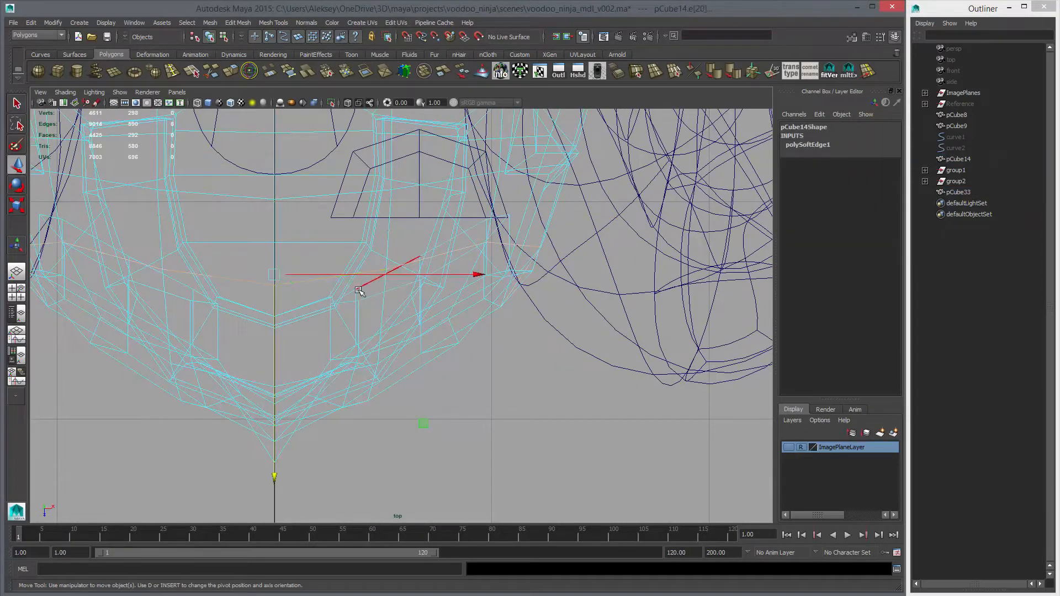
left_click(420, 284)
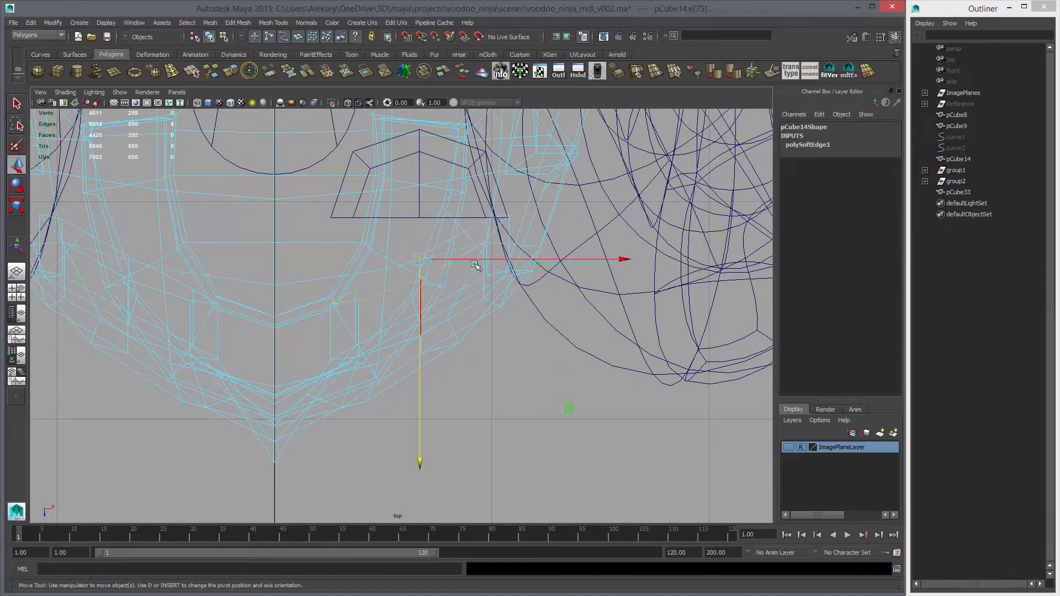
middle_click_drag(447, 255, 444, 270, "alt")
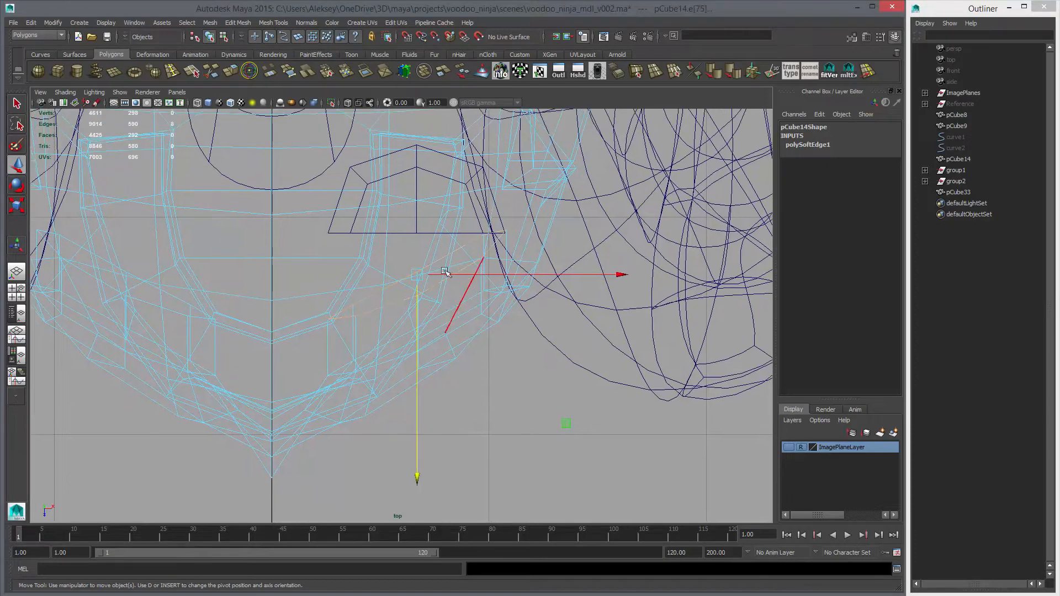
left_click(416, 234)
left_click_drag(420, 275, 413, 274)
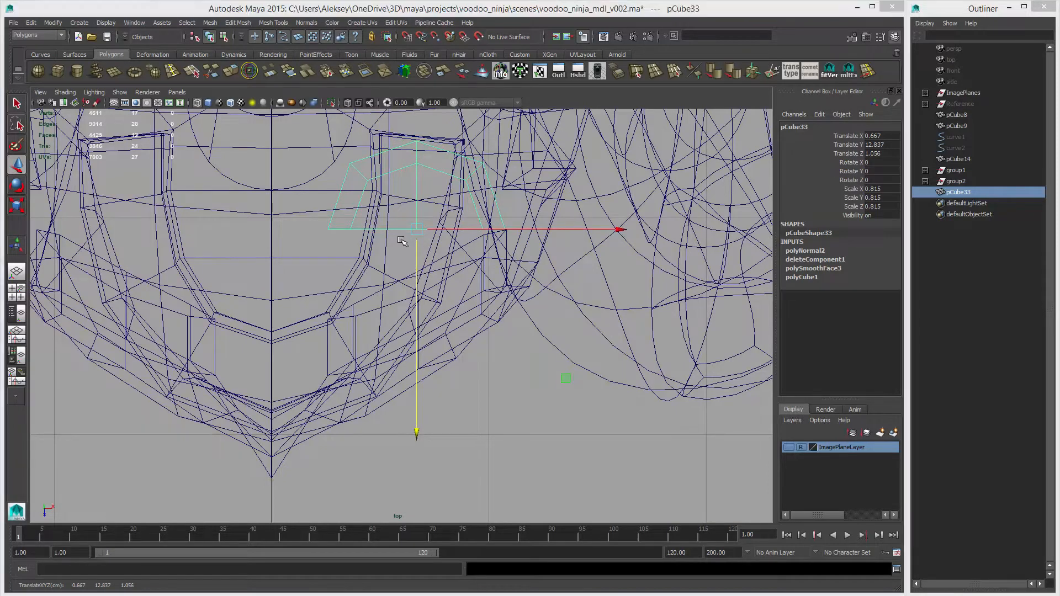
Apply a 2×2×2 lattice deformer to the half-sphere and switch to editing its lattice points.
key("space")
left_click(357, 268)
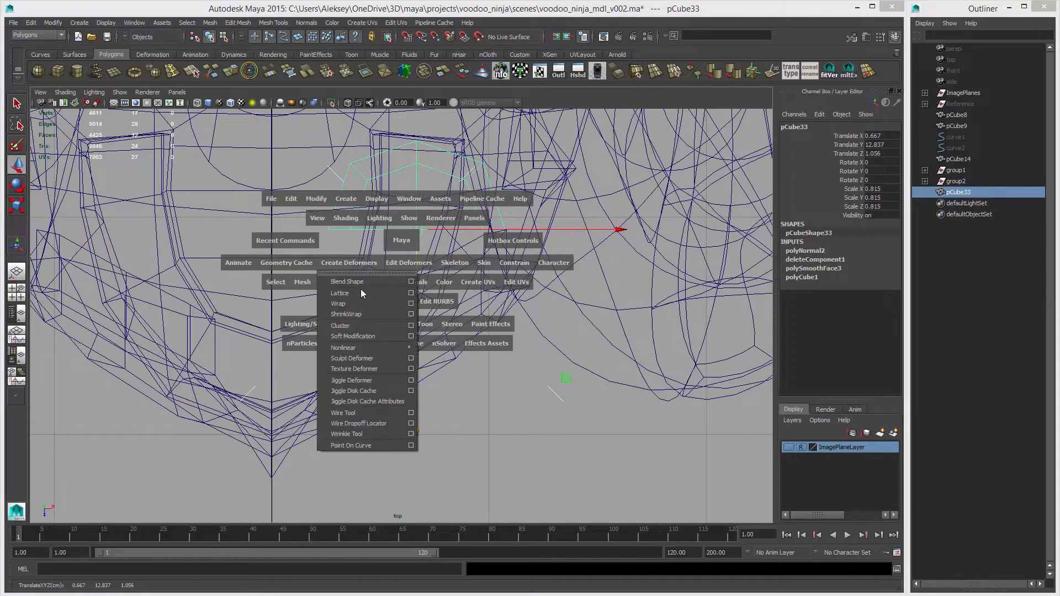
left_click(360, 291)
right_click_drag(524, 419, 517, 393)
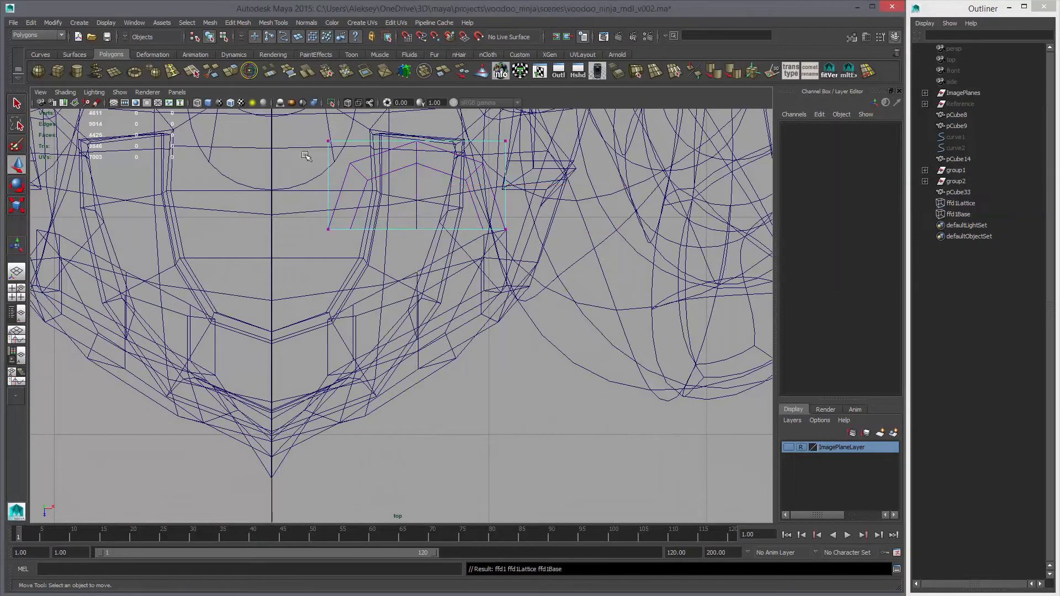
middle_click_drag(307, 156, 319, 206, "alt")
Slant the half-sphere along the skull's curve by moving the inner lattice points forward and adjusting the rear corner points.
left_click_drag(317, 175, 414, 316)
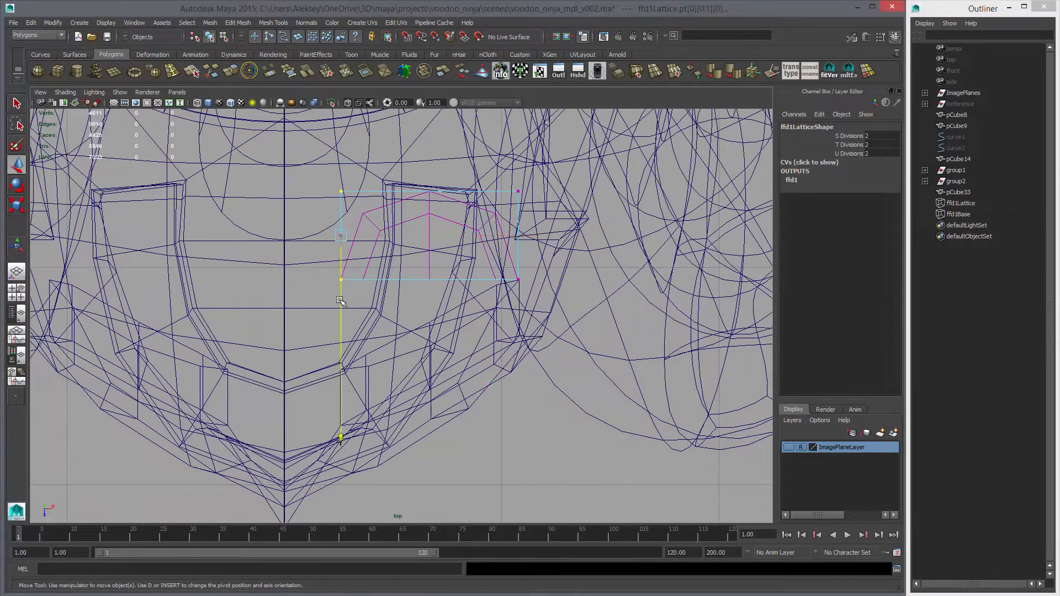
left_click_drag(340, 301, 337, 388)
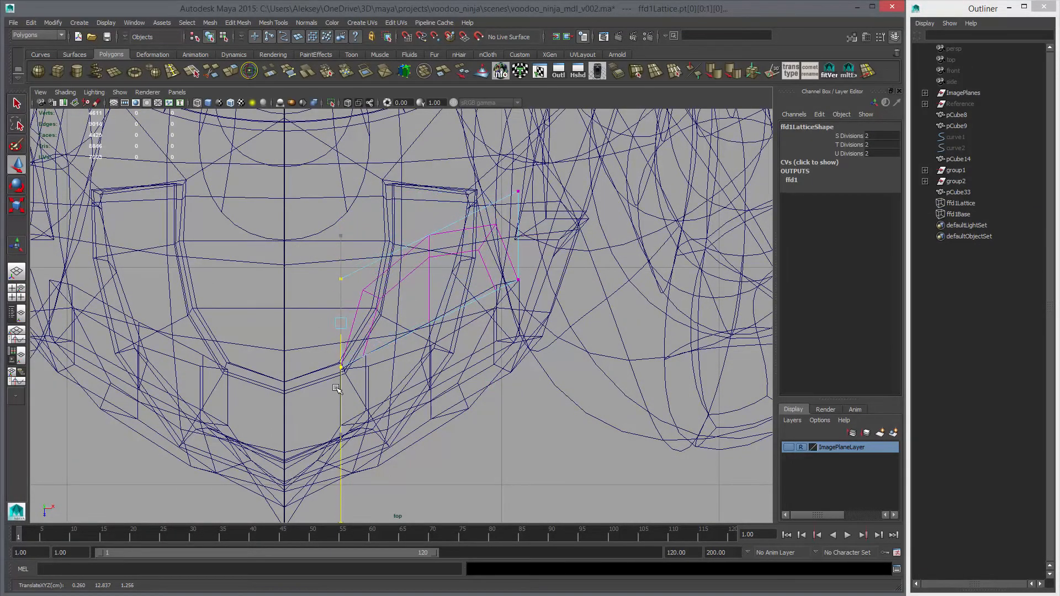
left_click_drag(479, 168, 518, 277)
left_click_drag(277, 252, 382, 328)
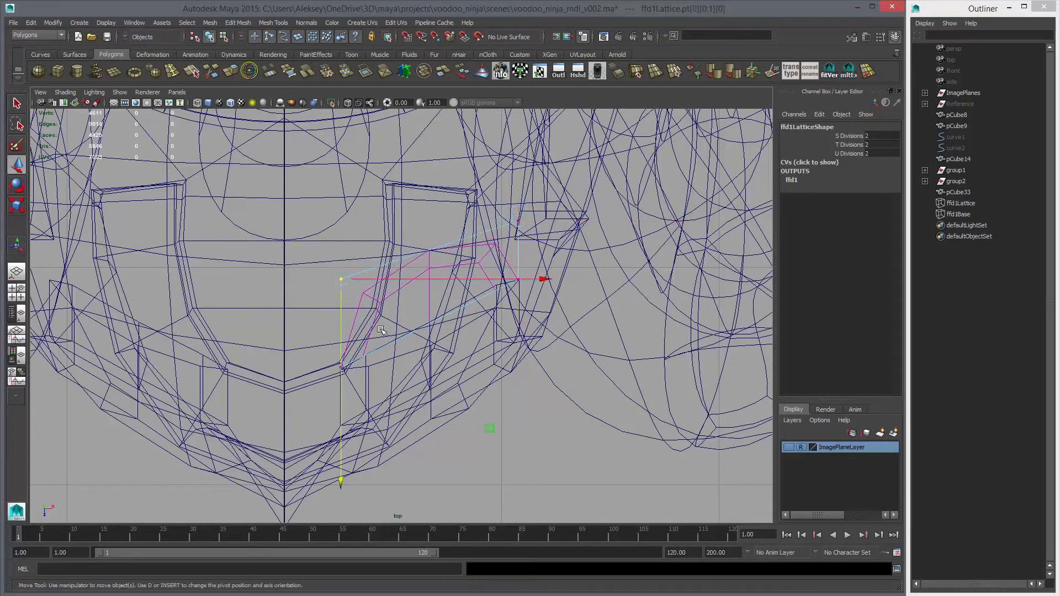
middle_click_drag(381, 328, 381, 315)
left_click_drag(491, 202, 548, 263)
middle_click_drag(550, 282, 551, 290)
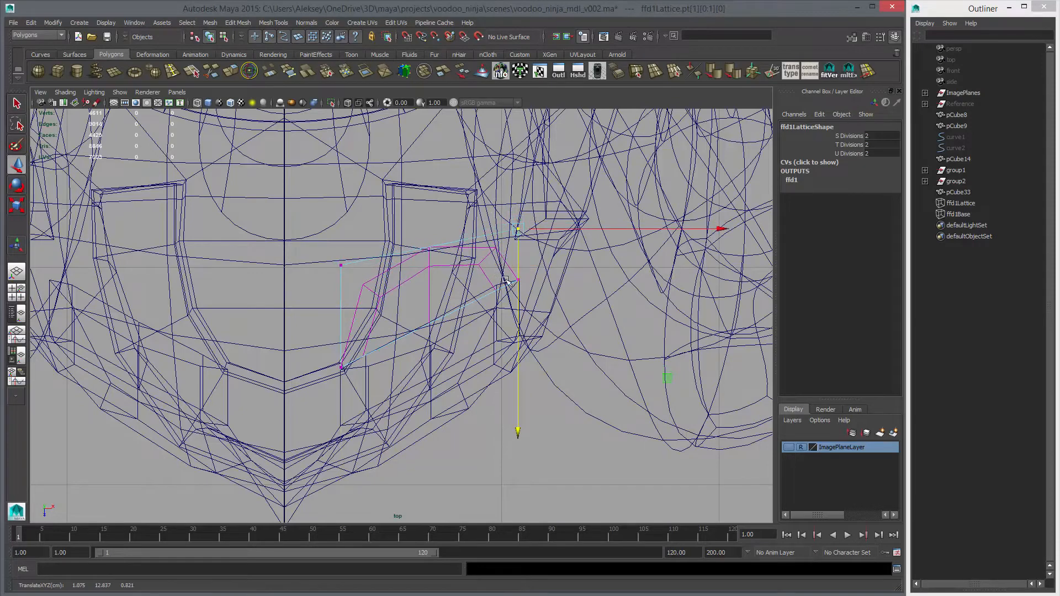
Move the lattice's outer front corner points forward in the top view so the half-sphere follows the skull's slant.
left_click_drag(496, 264, 541, 306)
middle_click_drag(541, 307, 541, 328)
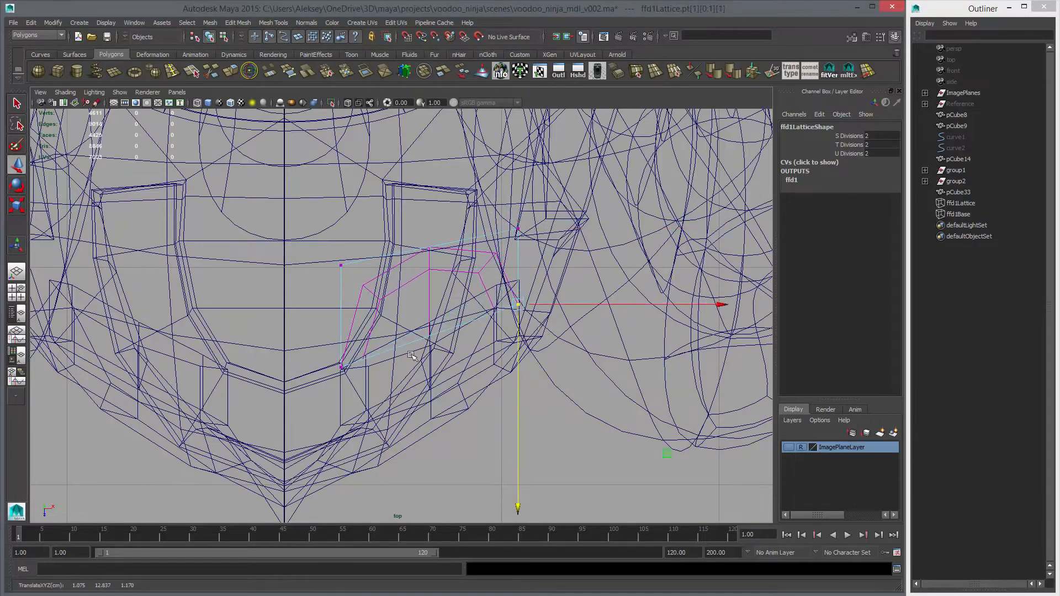
left_click_drag(329, 365, 349, 397)
left_click_drag(497, 279, 539, 323)
middle_click_drag(538, 323, 539, 325)
Adjust the upper and lower rows of lattice points in the side view to fit the half-sphere to the eye socket.
key("space")
key("space")
left_click_drag(486, 327, 370, 343, "alt")
key("space")
key("space")
right_click_drag(527, 326, 389, 314, "alt")
middle_click_drag(567, 350, 705, 492, "alt")
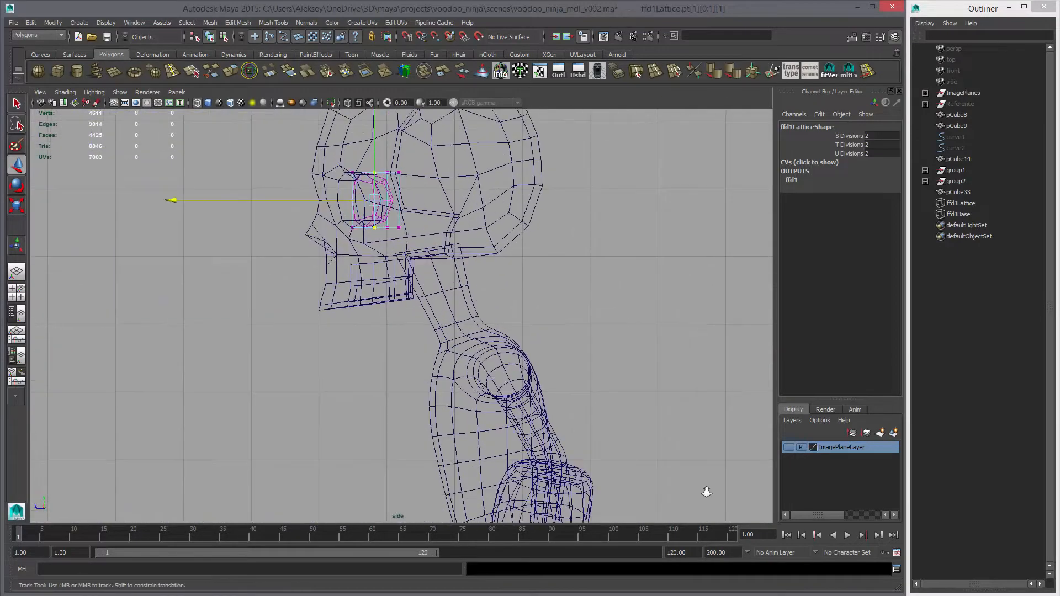
right_click_drag(558, 375, 607, 376, "alt")
middle_click_drag(607, 363, 615, 496, "alt")
right_click_drag(353, 331, 512, 338, "alt")
left_click_drag(295, 151, 445, 211)
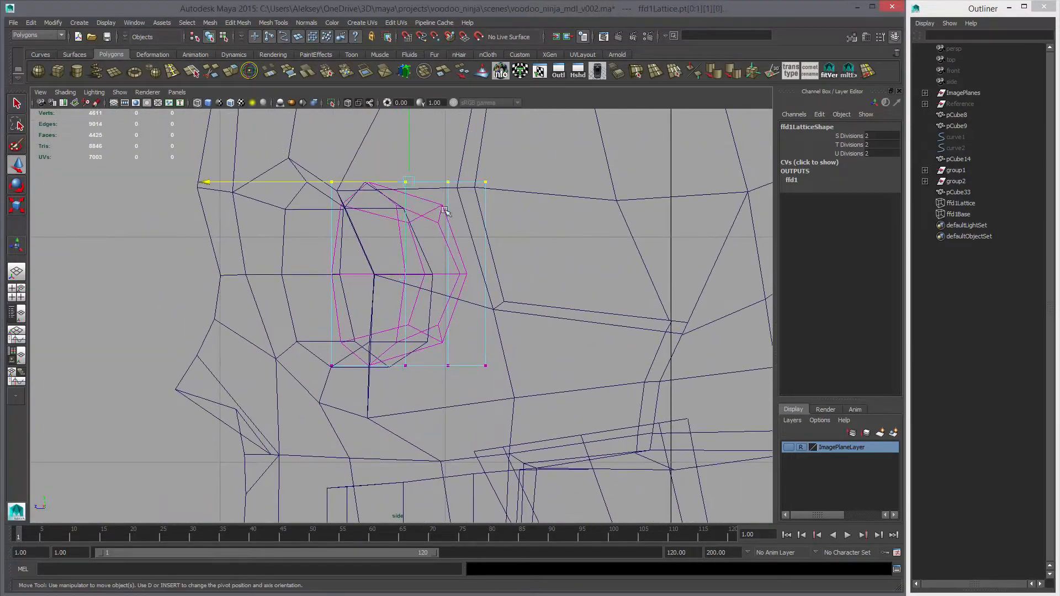
left_click_drag(375, 183, 362, 193)
left_click_drag(258, 307, 502, 433)
middle_click_drag(490, 420, 492, 420)
Delete the half-sphere's history to bake in the lattice shape and save the scene.
key("space")
key("space")
mouse_move(603, 236)
left_mouse_down("alt")
mouse_move(523, 317)
mouse_move(430, 317)
mouse_move(487, 359)
mouse_move(453, 373)
left_mouse_up("alt")
left_click(378, 285)
key("alt+shift+d")
right_click_drag(544, 376, 613, 376, "alt")
left_click(407, 350)
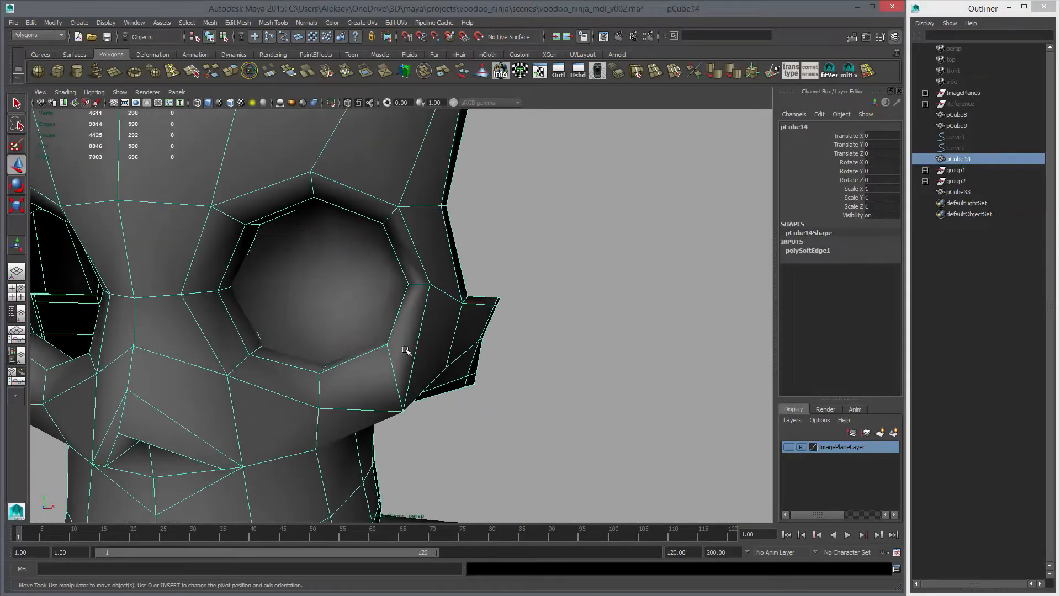
right_click_drag(406, 350, 510, 378, "alt")
left_click_drag(519, 379, 398, 164, "alt")
key("ctrl+s")
Delete the inner rim face loops around both of the skull's eye sockets.
right_click_drag(398, 165, 400, 190)
left_click(424, 191)
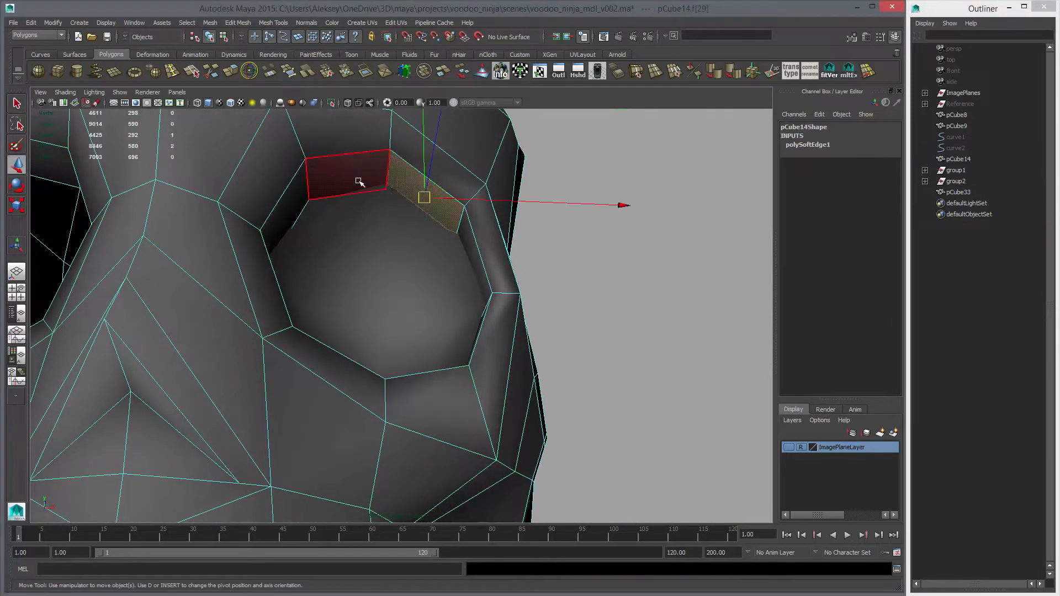
double_click(353, 177, "shift")
key("Delete")
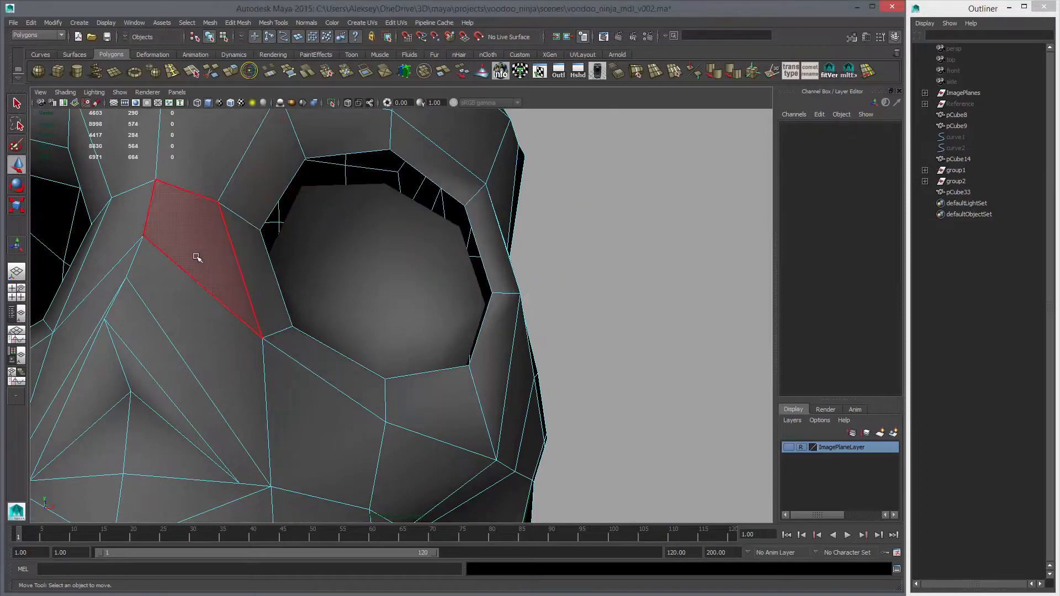
middle_click_drag(197, 256, 516, 266, "alt")
left_click(398, 152)
right_click_drag(373, 170, 373, 194)
left_click(389, 193)
double_click(428, 211, "shift")
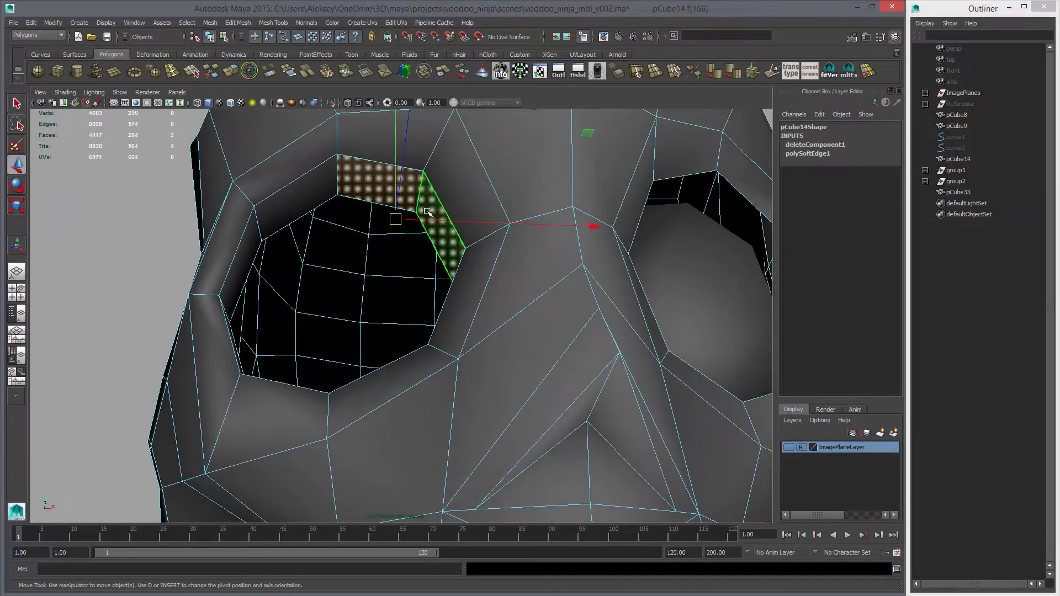
key("Delete")
right_click_drag(707, 270, 519, 281, "alt")
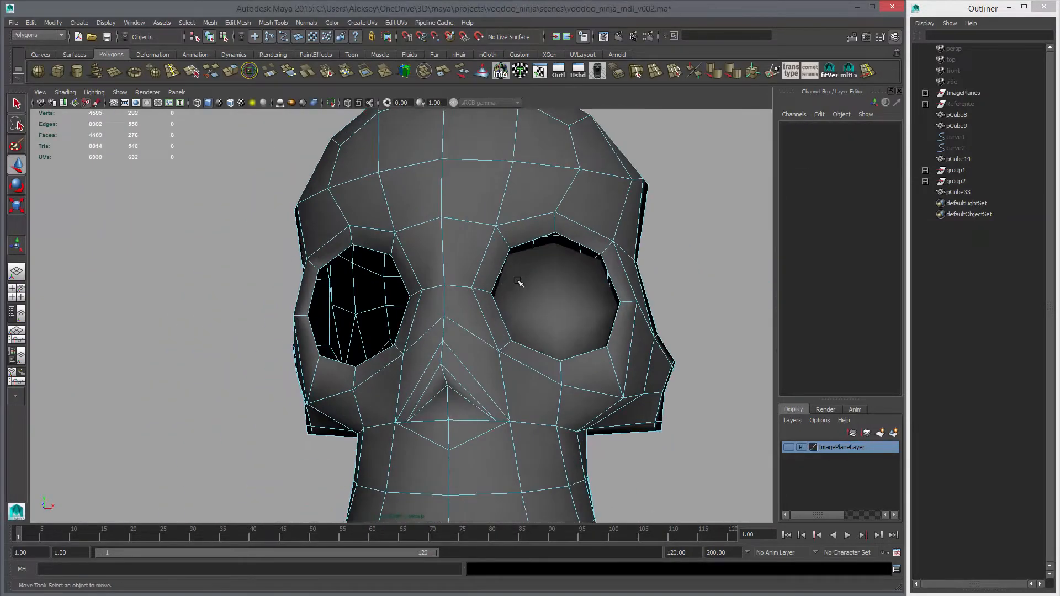
Return to object mode and combine the half-sphere with the skull into one mesh.
middle_click_drag(518, 282, 454, 239, "alt")
left_click(504, 265)
left_click_drag(504, 265, 469, 307, "alt")
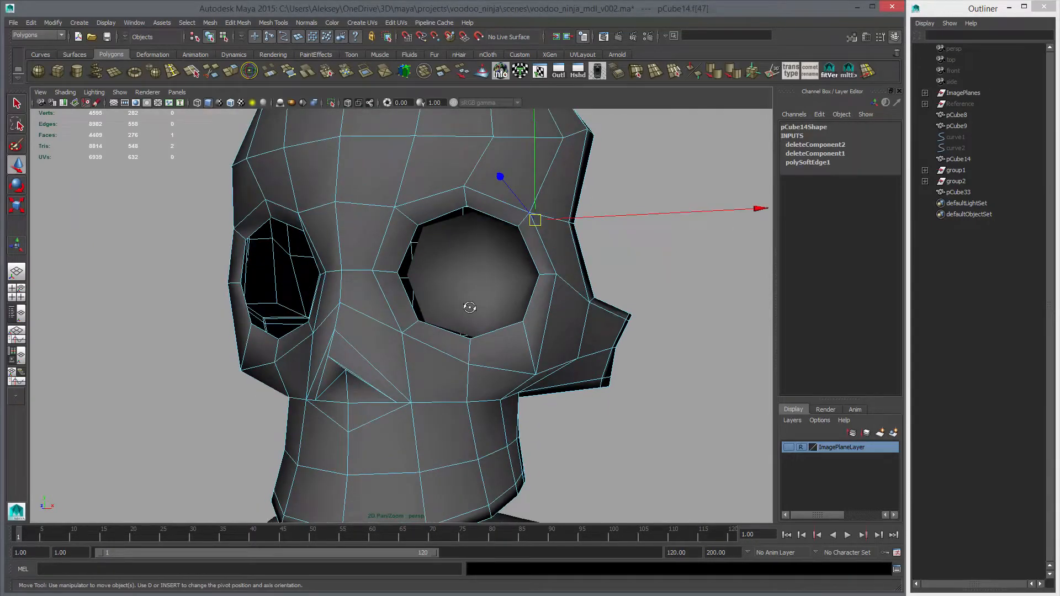
key("F8")
left_click_drag(348, 271, 381, 228, "alt")
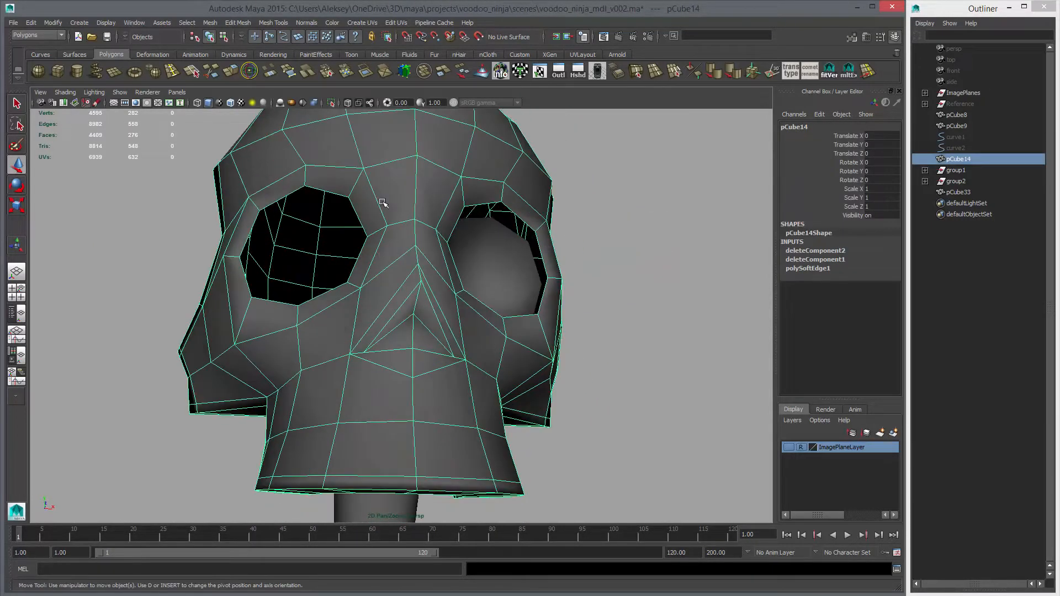
left_click_drag(407, 398, 413, 311, "alt")
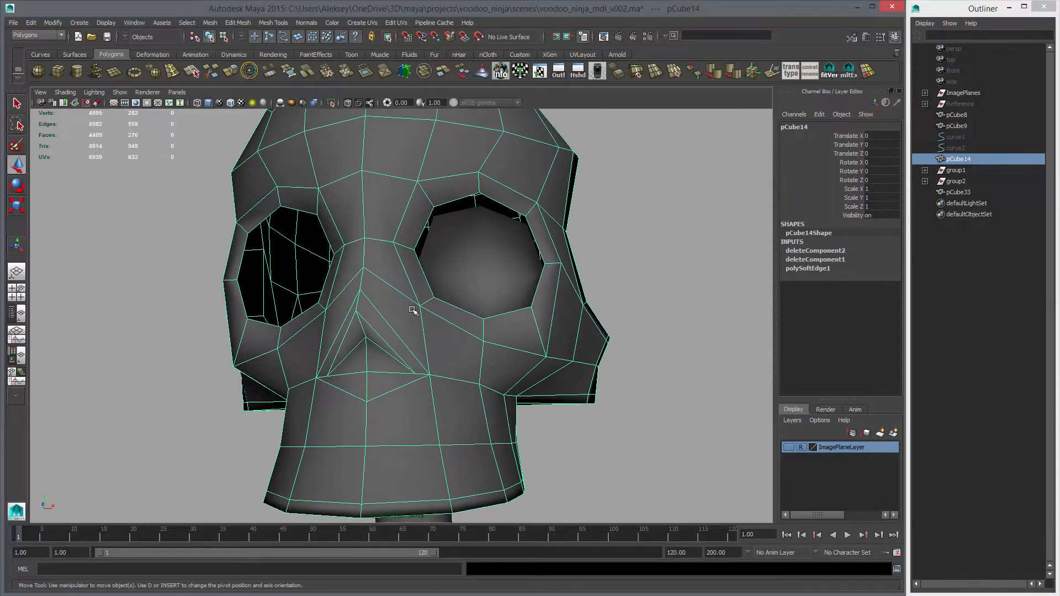
left_click(476, 255)
middle_click_drag(496, 226, 456, 266, "alt")
left_click_drag(456, 265, 504, 182, "alt")
left_click(505, 183, "shift")
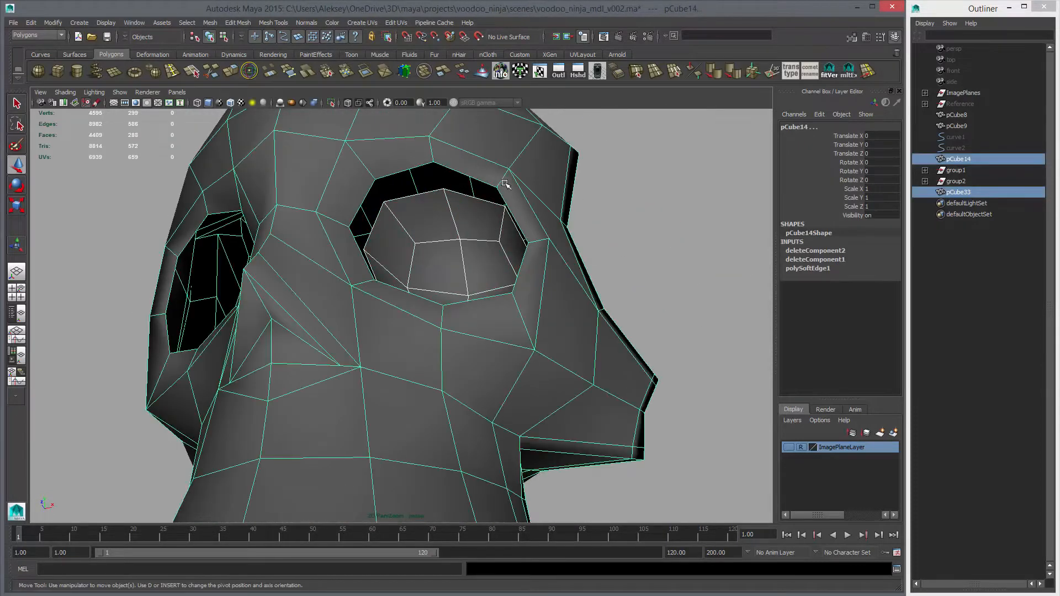
left_click(472, 217)
left_click(506, 158, "shift")
left_click(429, 73)
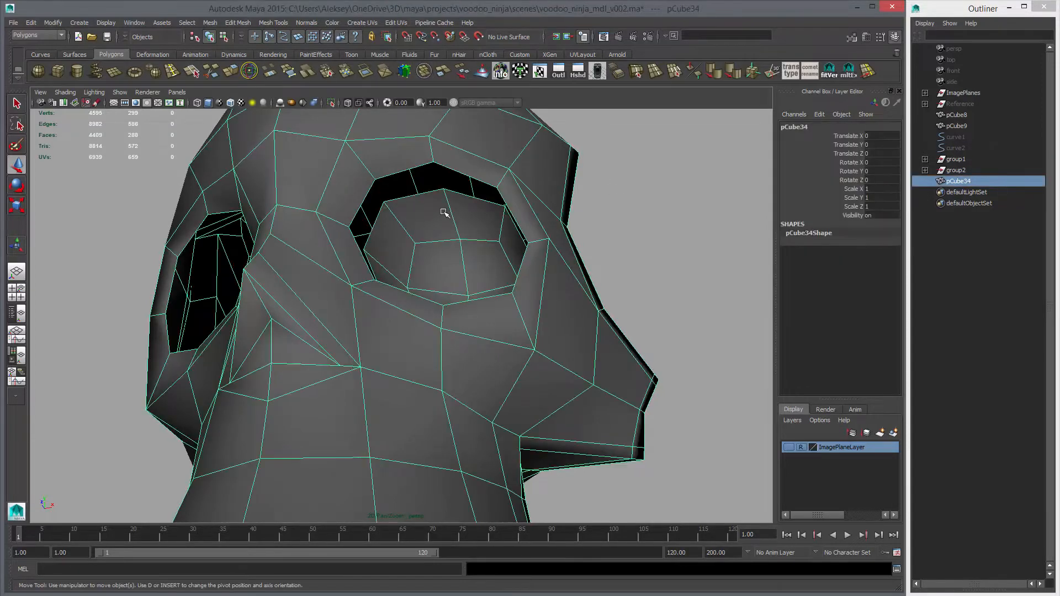
Bridge the half-sphere's border edge loop to the border edge loop of the surrounding eye socket.
right_click_drag(443, 212, 442, 193)
double_click(427, 193)
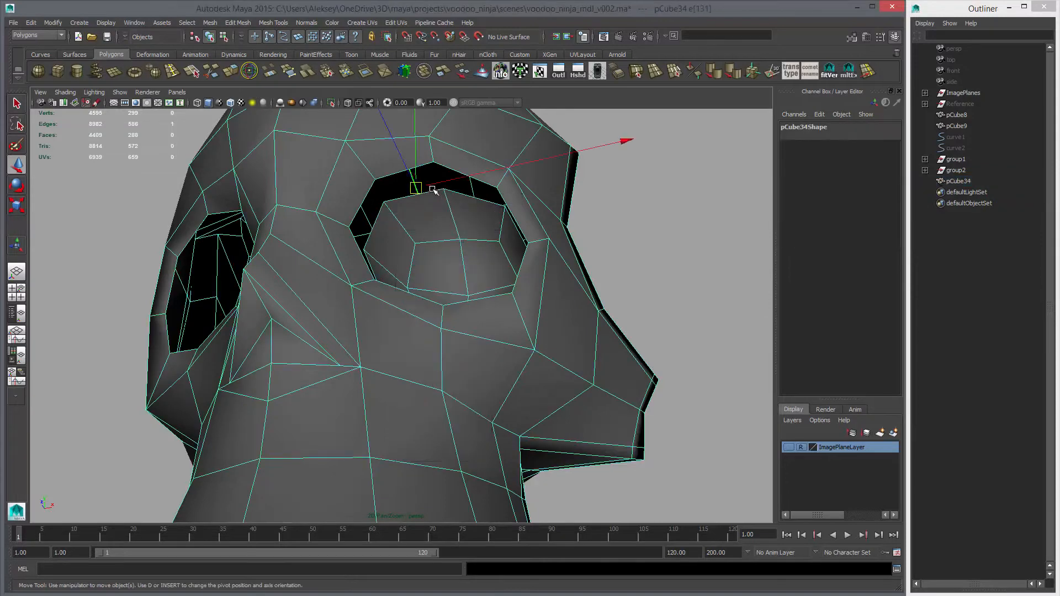
left_click(390, 174, "shift")
left_click(270, 71)
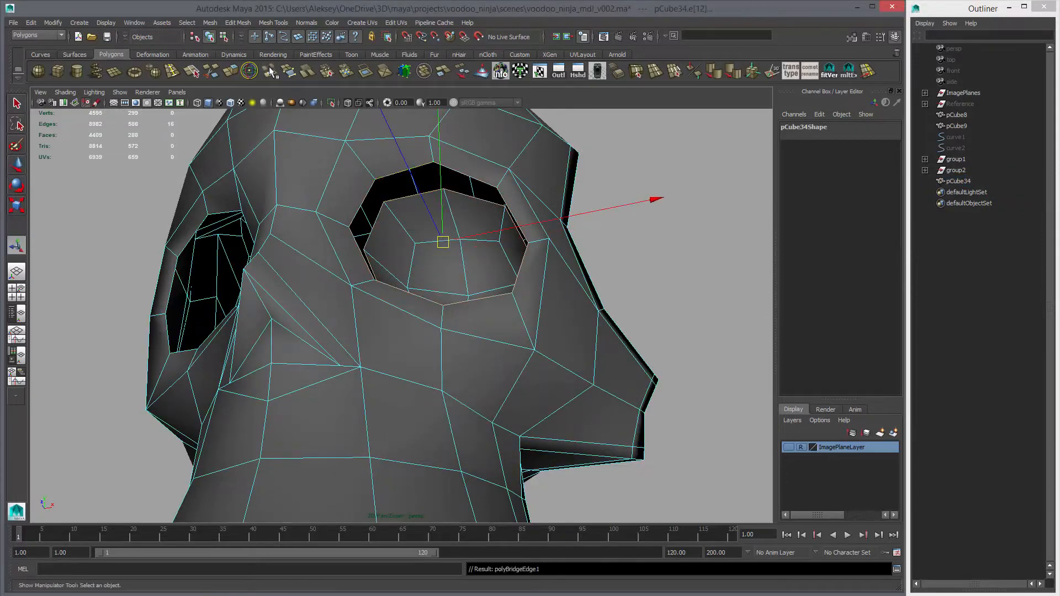
Examine the bridged eye socket in smooth preview and return to the unsmoothed display.
left_click_drag(498, 250, 418, 197, "alt")
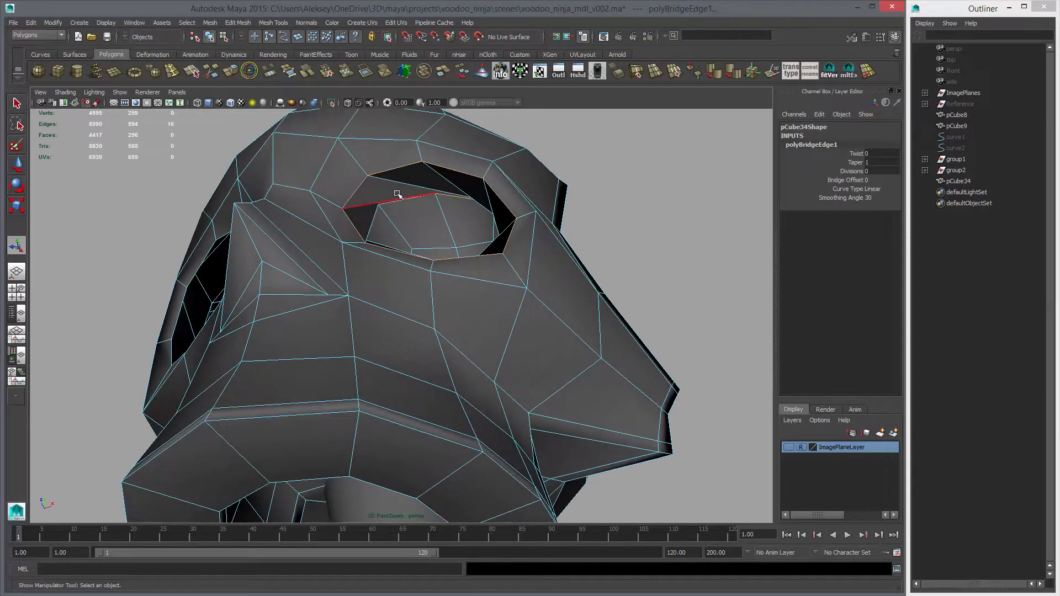
key("3")
left_click(637, 191)
left_click_drag(563, 215, 378, 231, "alt")
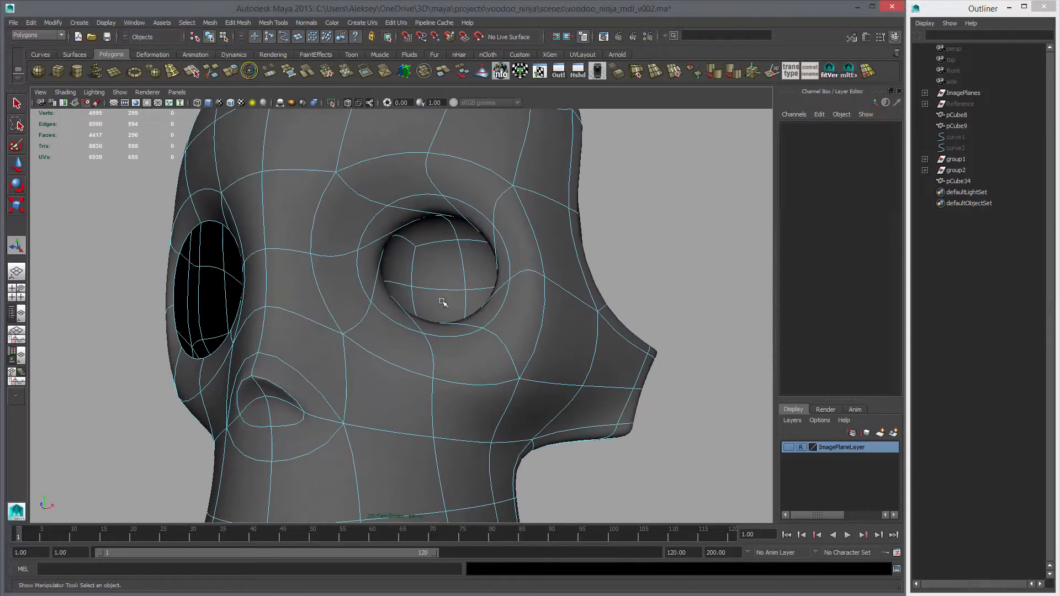
left_click_drag(442, 301, 420, 260, "alt")
right_click_drag(419, 259, 518, 326, "alt")
key("1")
left_click_drag(480, 180, 468, 263, "alt")
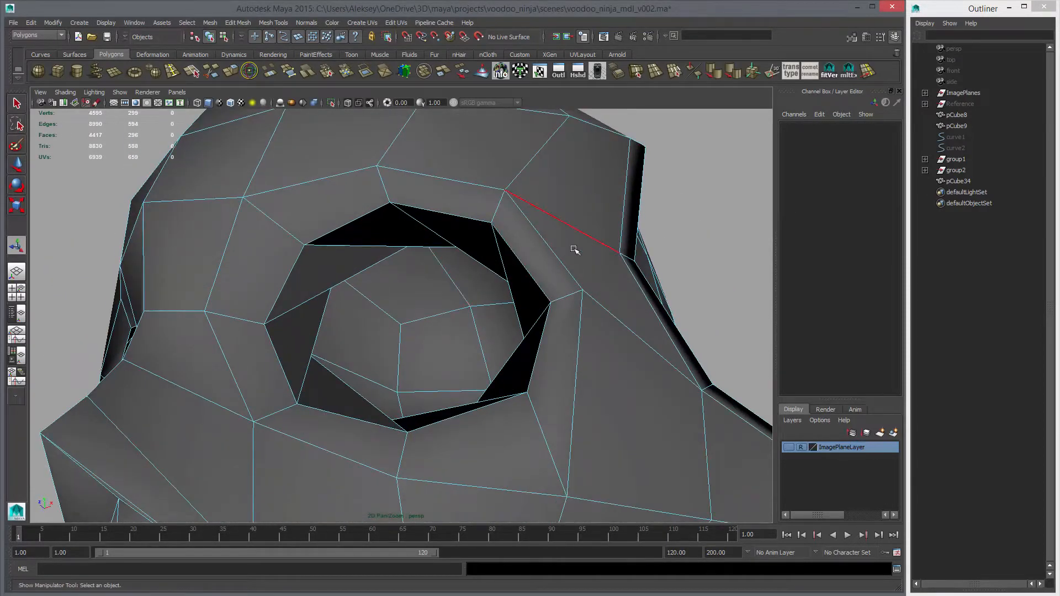
Set the socket bridge's Bridge Offset to 6 to untwist the bridged faces.
left_click_drag(574, 250, 504, 230, "alt")
right_click_drag(504, 229, 544, 217)
left_click(495, 266)
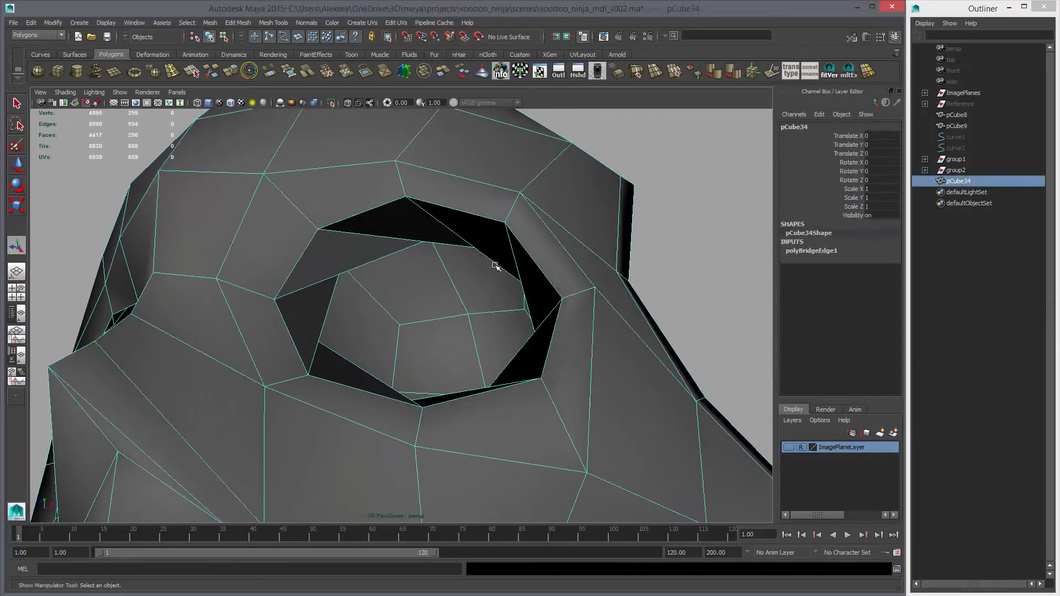
left_click(796, 251)
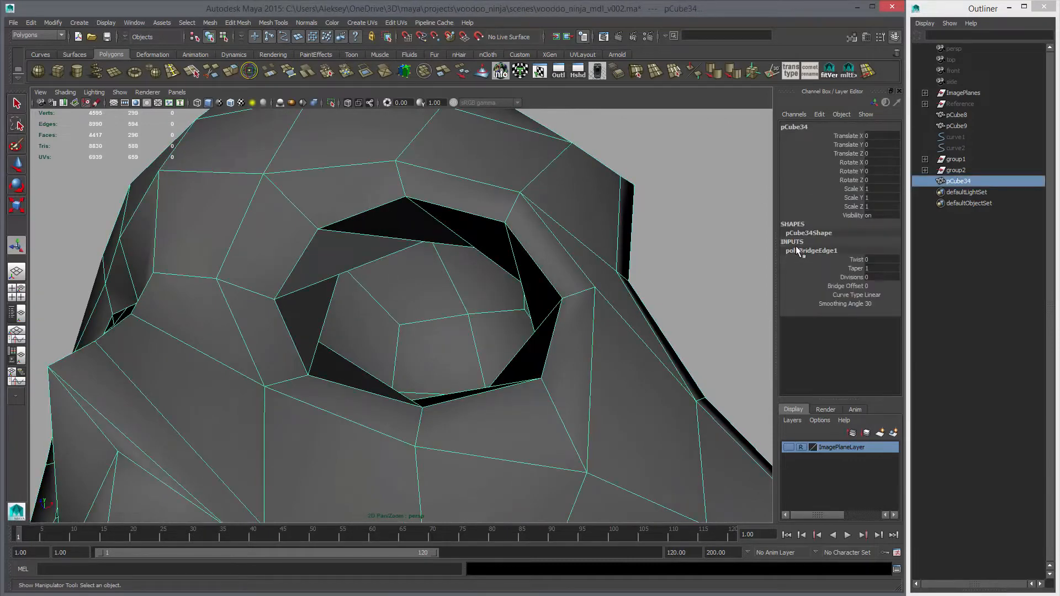
left_click(845, 286)
middle_click_drag(405, 284, 438, 289)
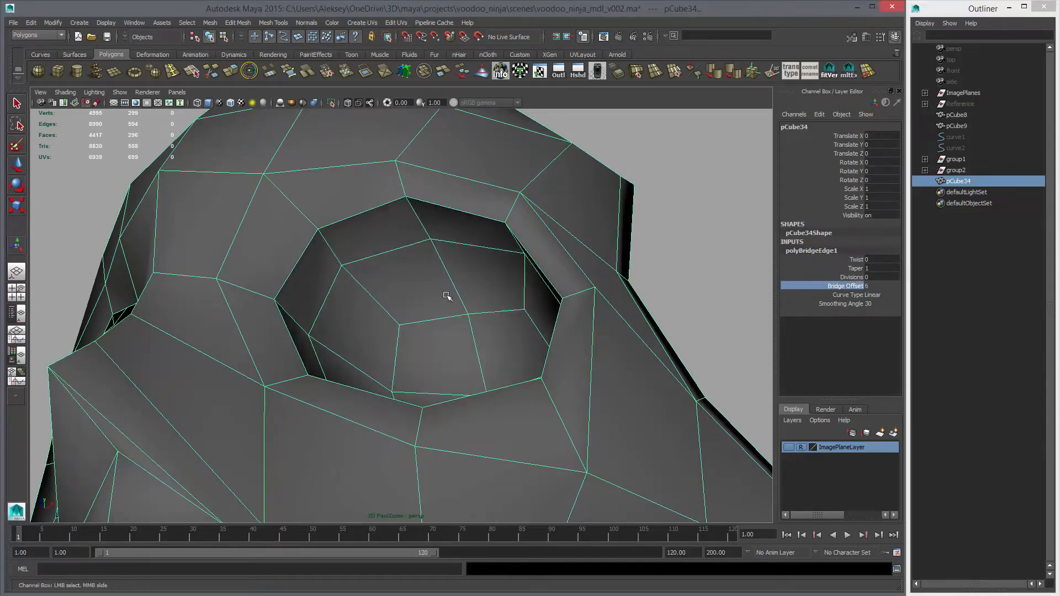
Soften all edges of the combined skull mesh.
right_click_drag(446, 296, 324, 303, "alt")
left_click_drag(324, 303, 435, 338, "alt")
right_click_drag(436, 337, 492, 321)
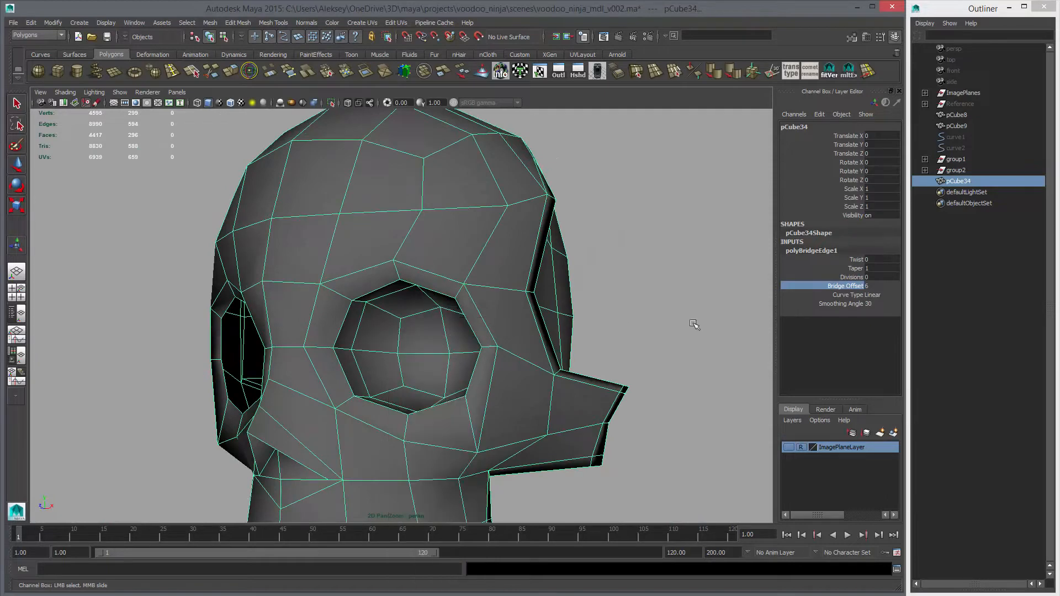
key("t")
left_click(711, 75)
left_click(613, 252)
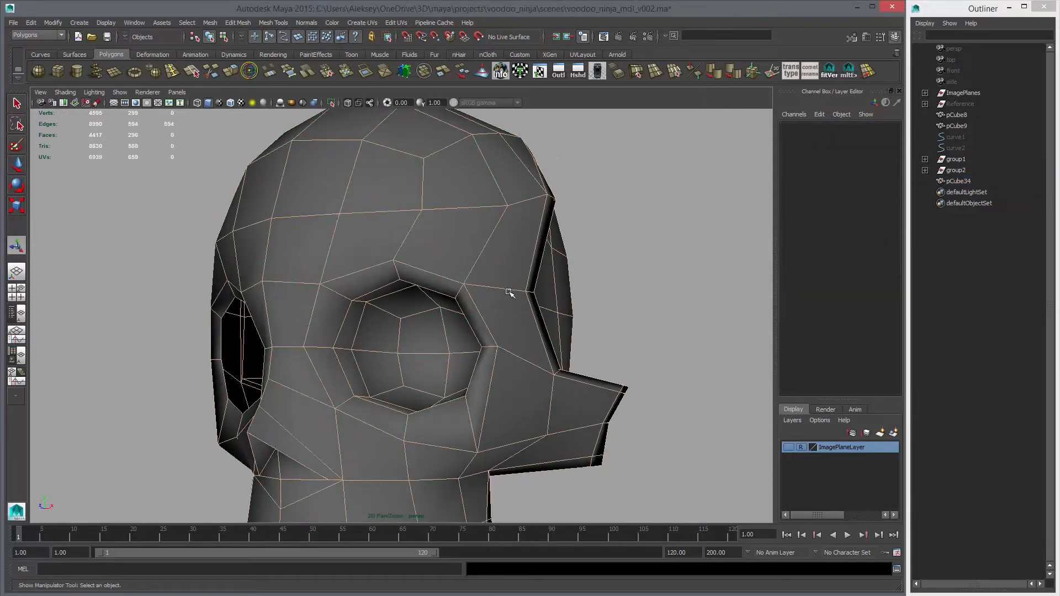
left_click(575, 348)
left_click_drag(575, 348, 503, 346, "alt")
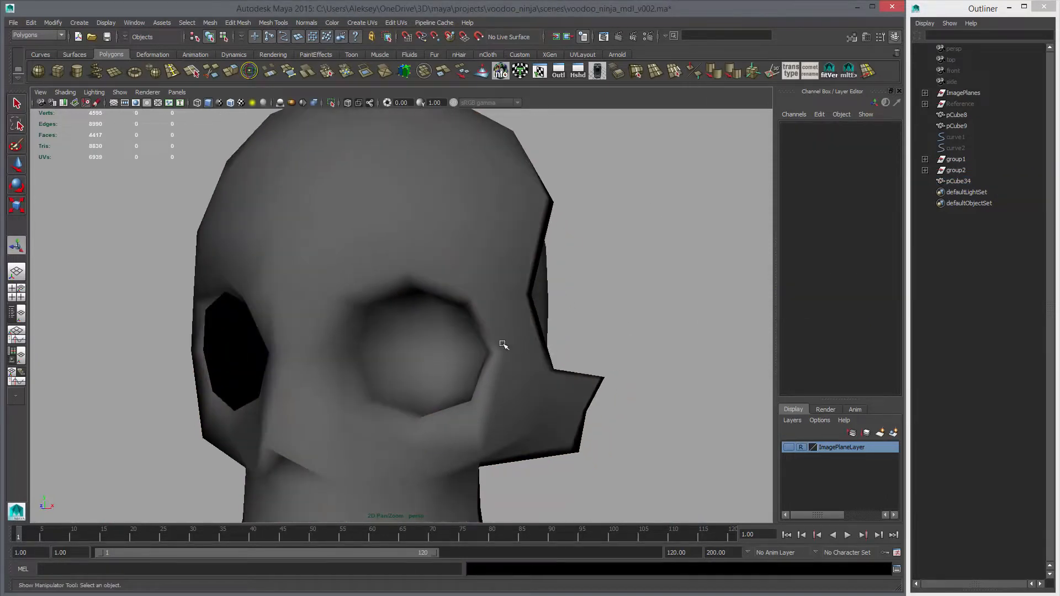
Examine the skull and its new eye socket interior in smooth preview and return to the unsmoothed display.
left_click(503, 346)
key("3")
left_click(612, 342)
left_click_drag(633, 347, 590, 345, "alt")
right_click_drag(591, 345, 466, 331, "alt")
left_click_drag(466, 332, 530, 350, "alt")
left_click(456, 348)
key("1")
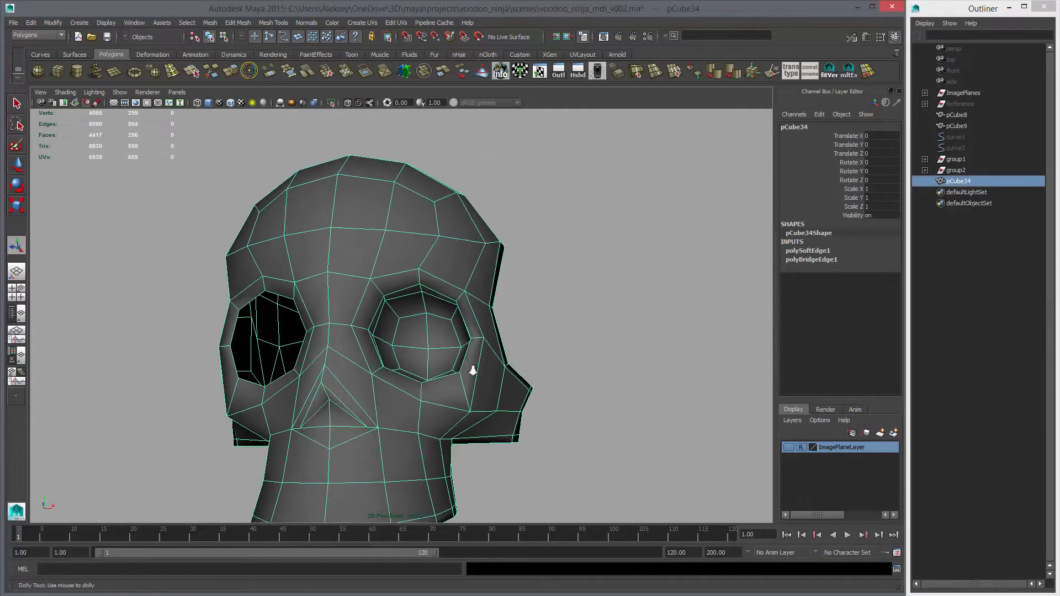
Delete the half of the skull that lacks the socket interior, up to the center line in the top view.
right_click_drag(473, 367, 401, 333, "alt")
right_click_drag(350, 279, 349, 254)
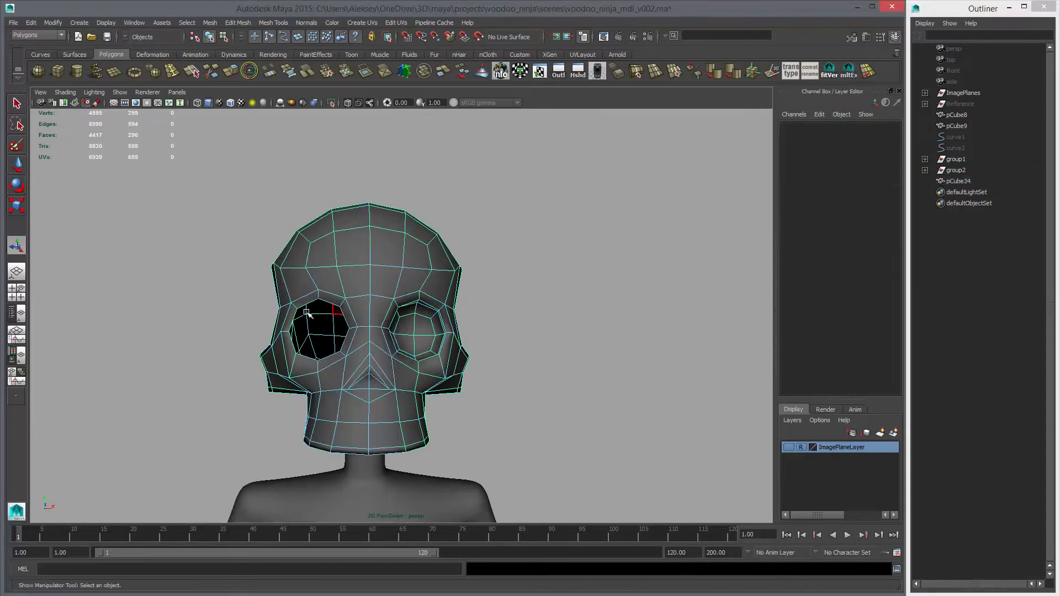
key("space")
key("space")
right_click_drag(447, 301, 373, 281, "alt")
middle_click_drag(373, 281, 425, 305, "alt")
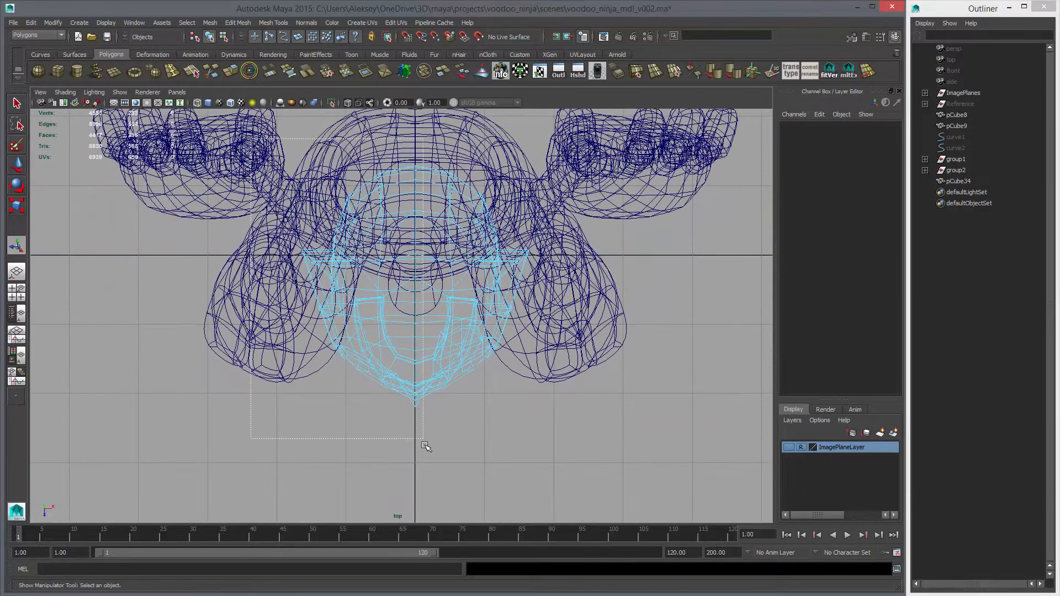
left_click(408, 467)
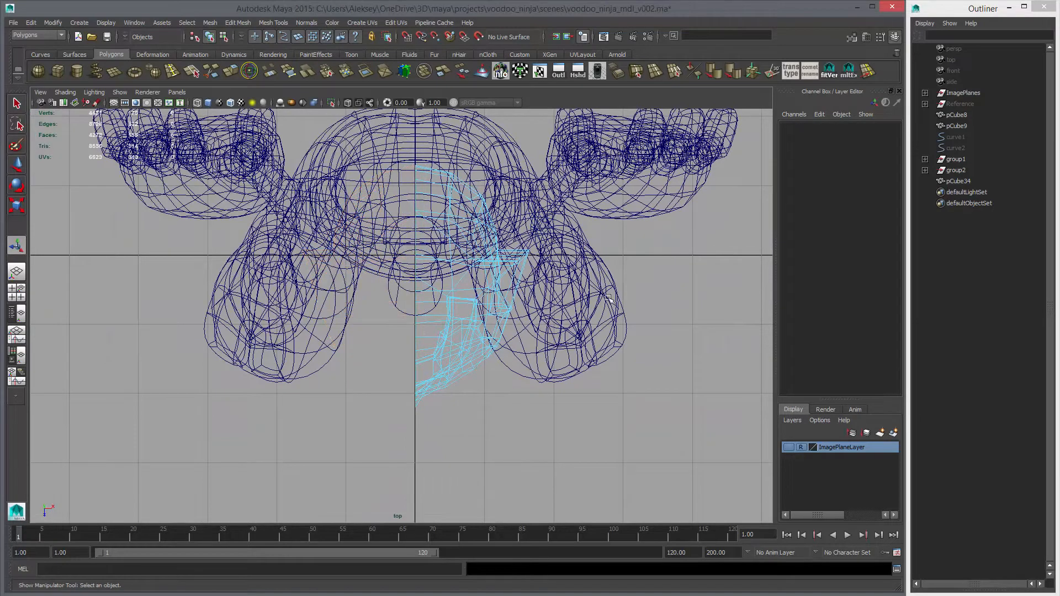
Mirror the remaining skull half with Mirror Geometry and soften the edges of the full head.
key("space")
key("space")
right_click_drag(406, 278, 443, 265)
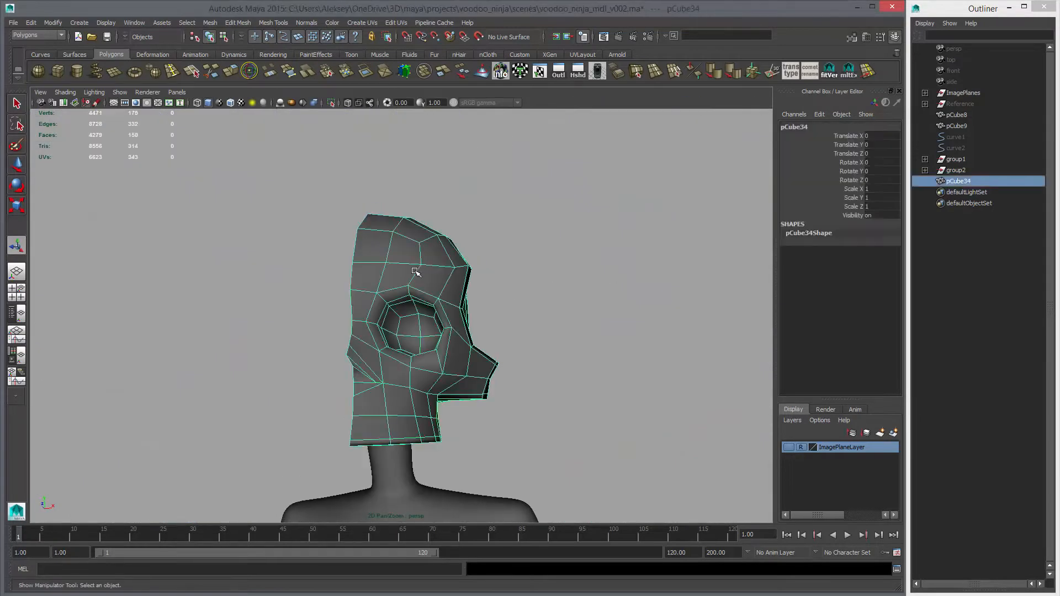
left_click(140, 22)
mouse_move(210, 24)
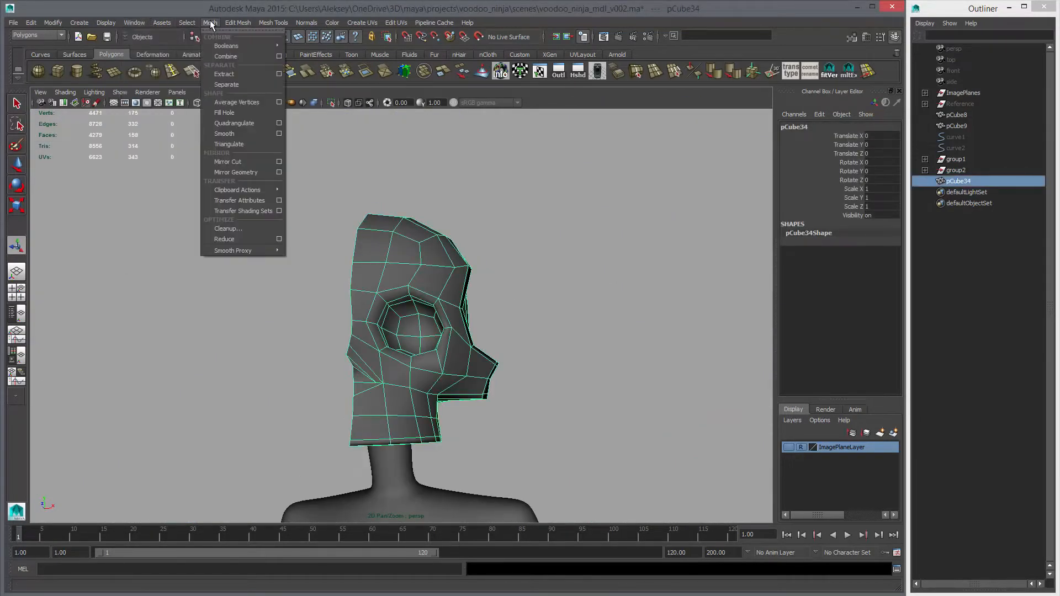
left_click(246, 172)
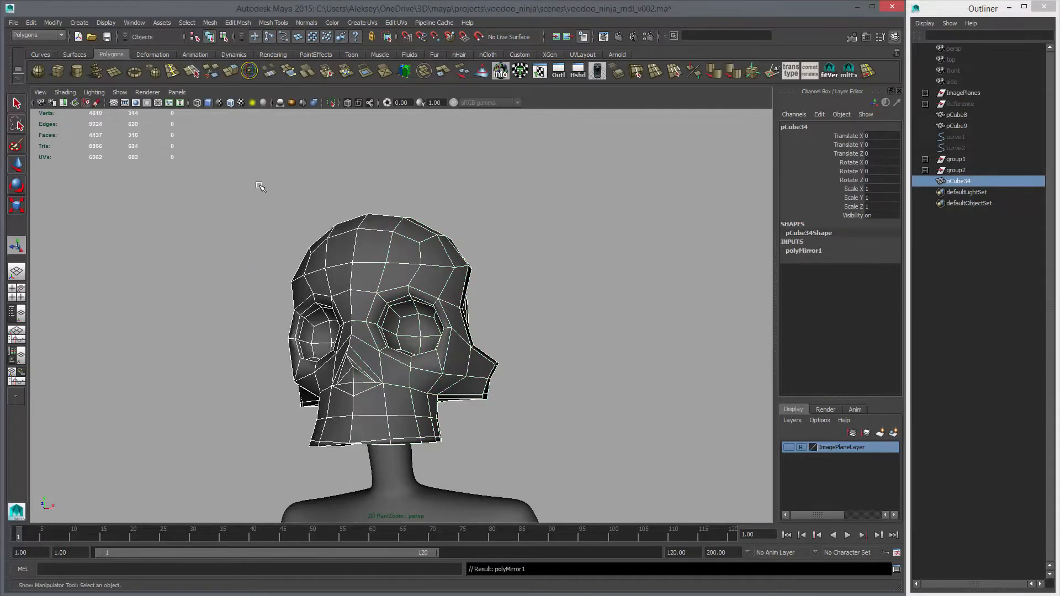
left_click(715, 72)
left_click(529, 278)
Examine the mirrored skull in smooth preview and from the front, side and below.
mouse_move(530, 278)
left_mouse_down("alt")
mouse_move(508, 372)
mouse_move(597, 366)
left_mouse_up("alt")
right_click_drag(598, 366, 265, 364, "alt")
left_click_drag(513, 360, 381, 359, "alt")
left_click(381, 359)
key("3")
key("1")
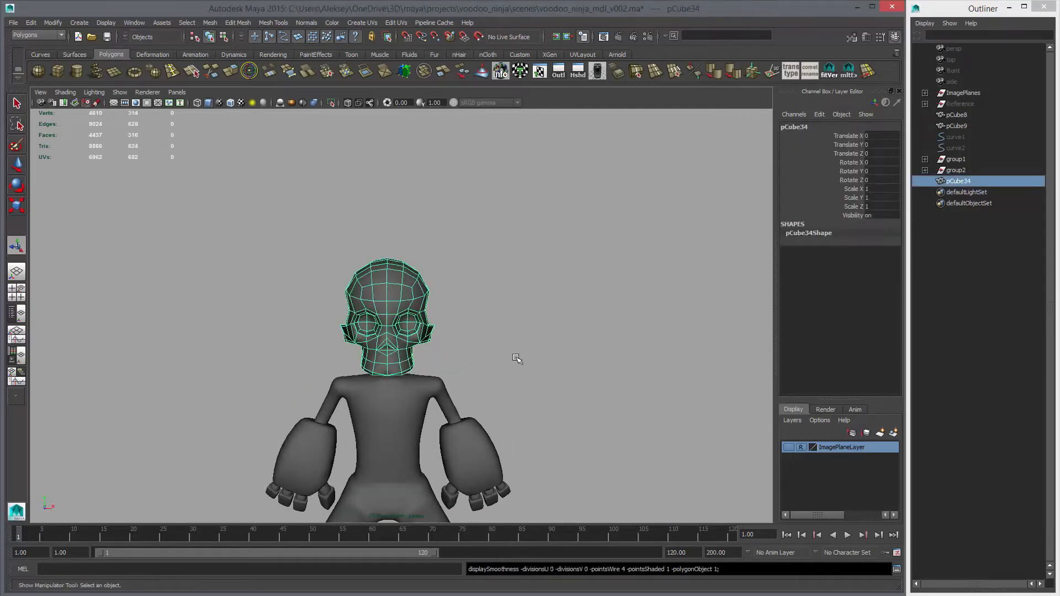
left_click(491, 379)
left_click_drag(492, 378, 458, 353, "alt")
right_click_drag(524, 406, 601, 420, "alt")
left_click_drag(513, 342, 438, 311, "alt")
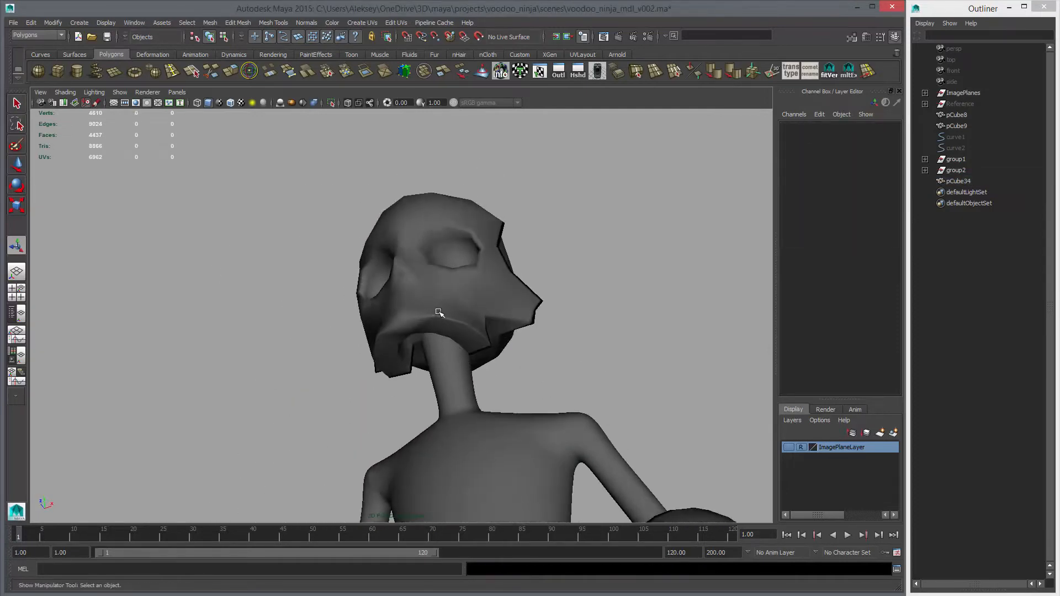
Undo the history deletion on the mirrored skull.
key("ctrl+z")
key("ctrl+z")
key("ctrl+z")
key("ctrl+z")
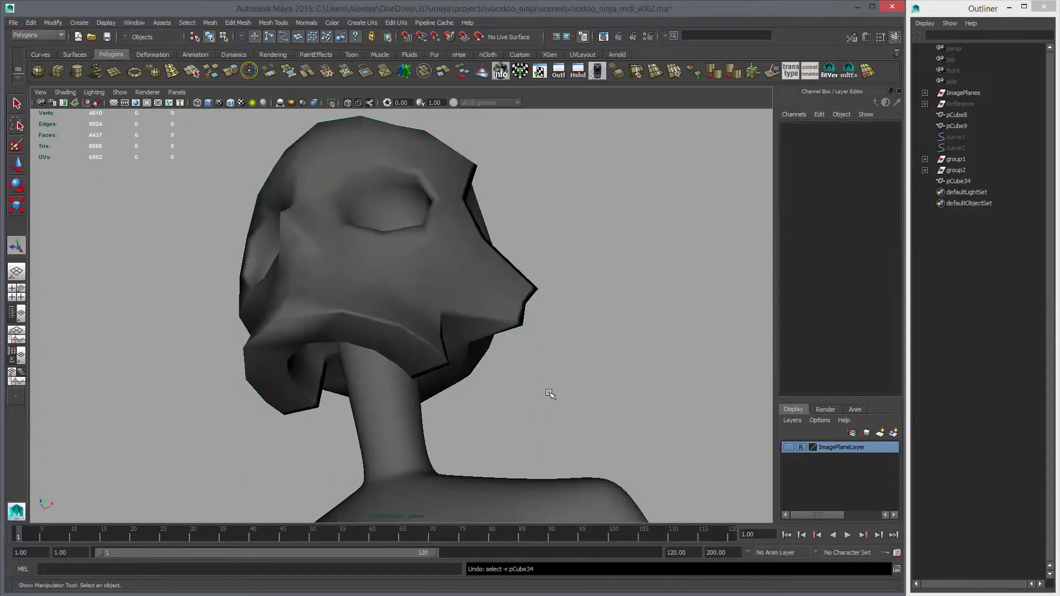
key("ctrl+z")
key("ctrl+z")
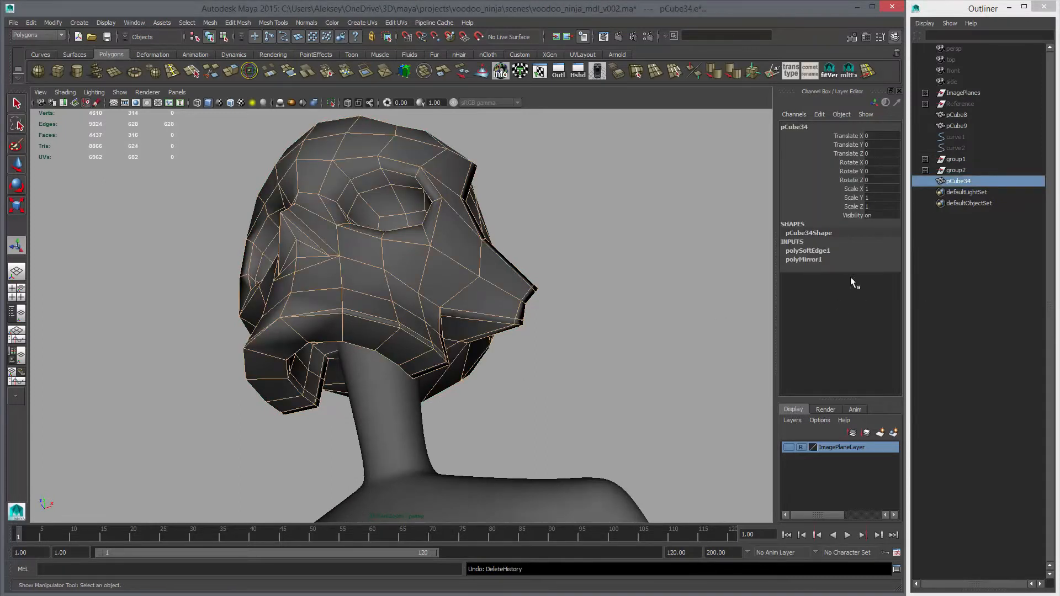
Set the merge threshold of the skull's mirror operation to 0.01.
left_click(807, 261)
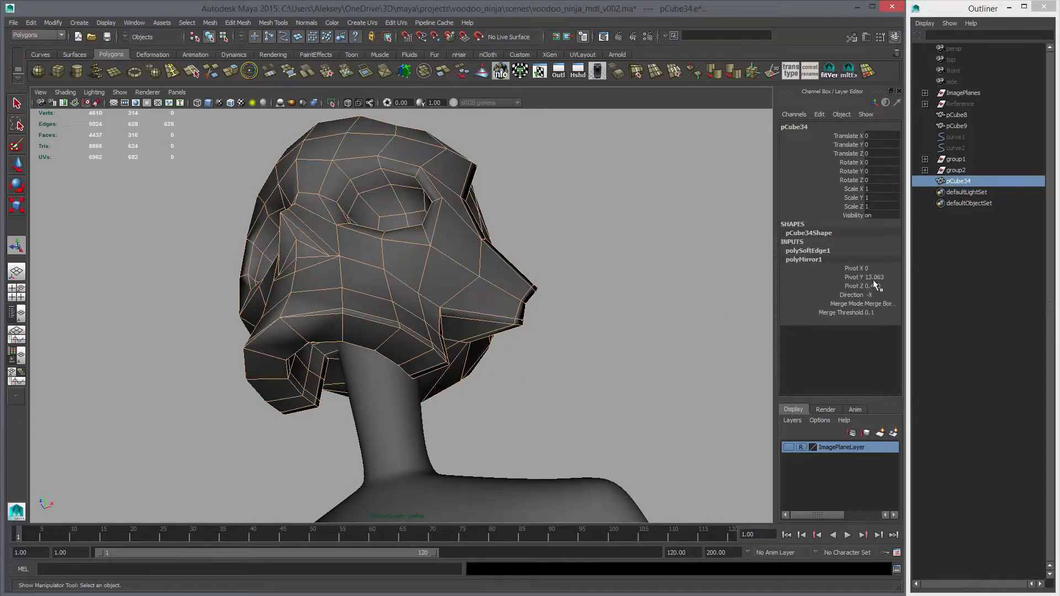
double_click(875, 312)
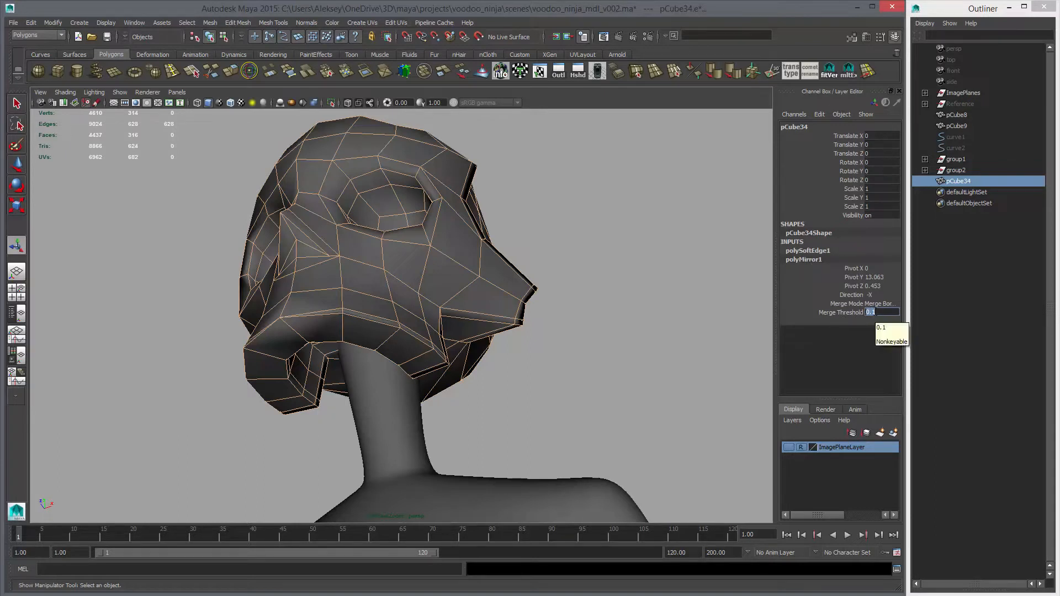
type(".01")
key("Return")
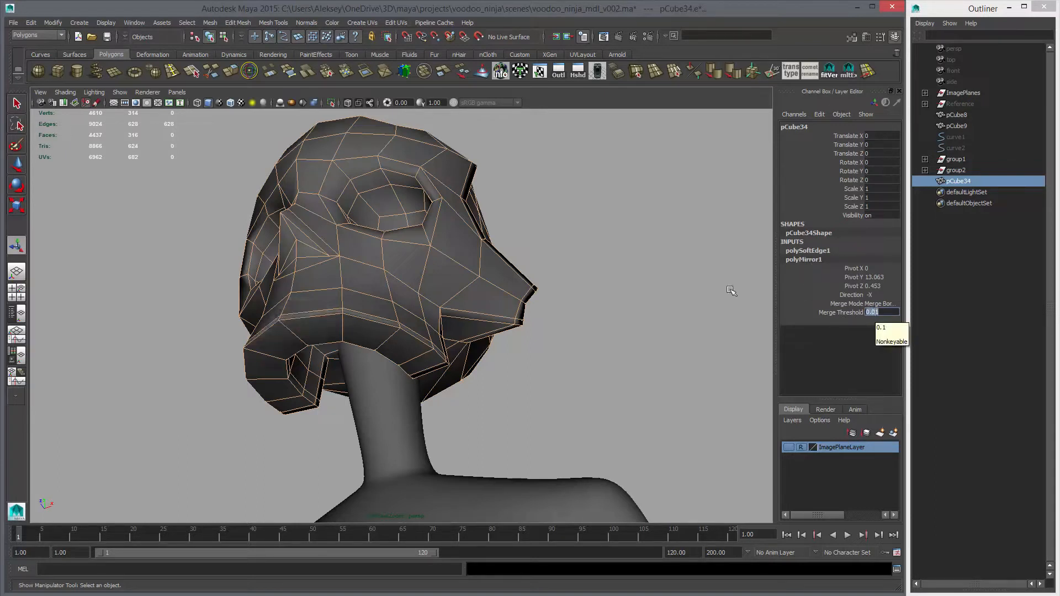
Check the mirrored skull from the front in smooth preview and delete its construction history.
left_click(564, 314)
left_click_drag(564, 313, 454, 334, "alt")
left_click(426, 272)
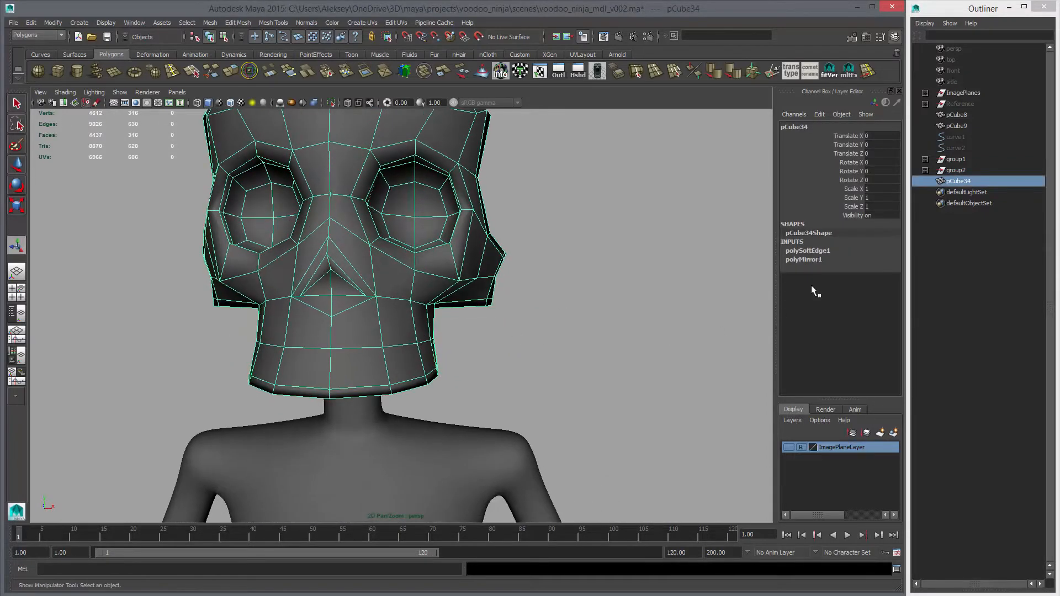
key("3")
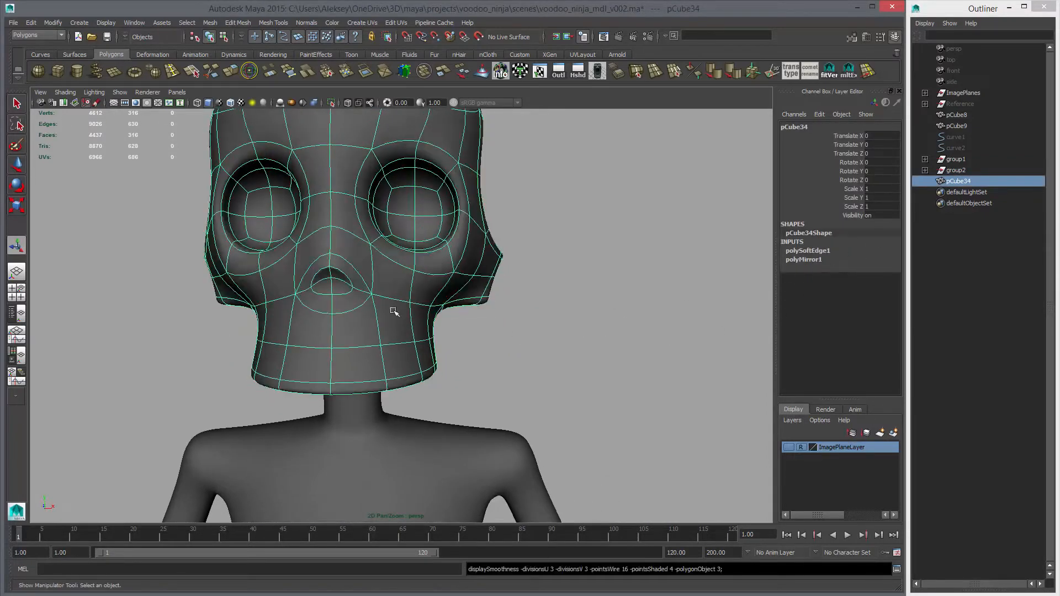
left_click(589, 287)
left_click_drag(589, 288, 339, 320, "alt")
left_click(386, 276)
key("1")
left_click_drag(538, 345, 532, 303, "alt")
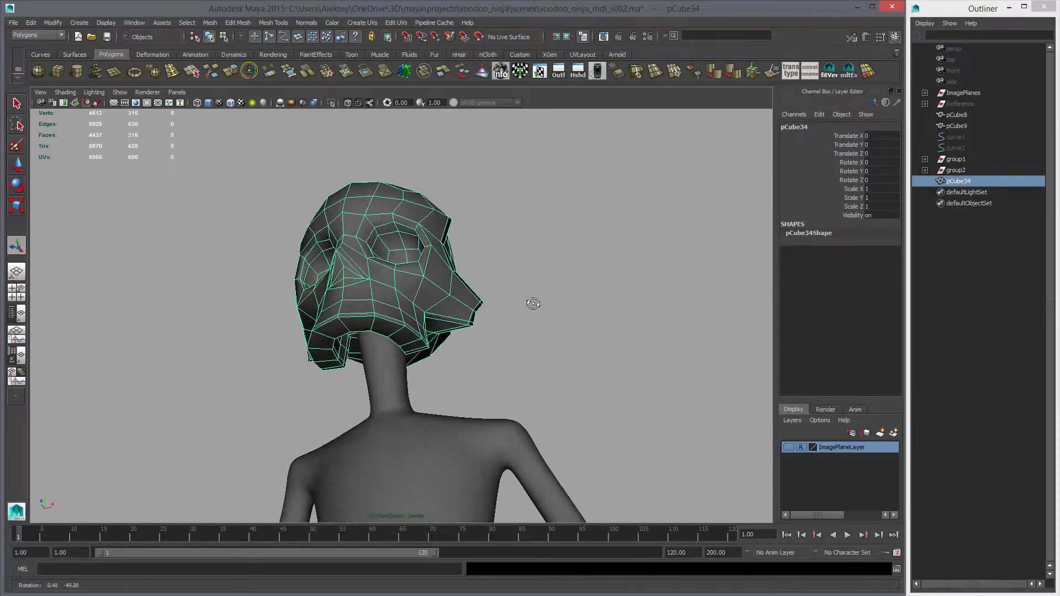
Examine how the skull sits on the neck from the side and below, in smooth and unsmoothed display.
right_click_drag(532, 303, 449, 319, "alt")
left_click_drag(449, 320, 342, 323, "alt")
left_click(587, 334)
left_click_drag(589, 335, 352, 302, "alt")
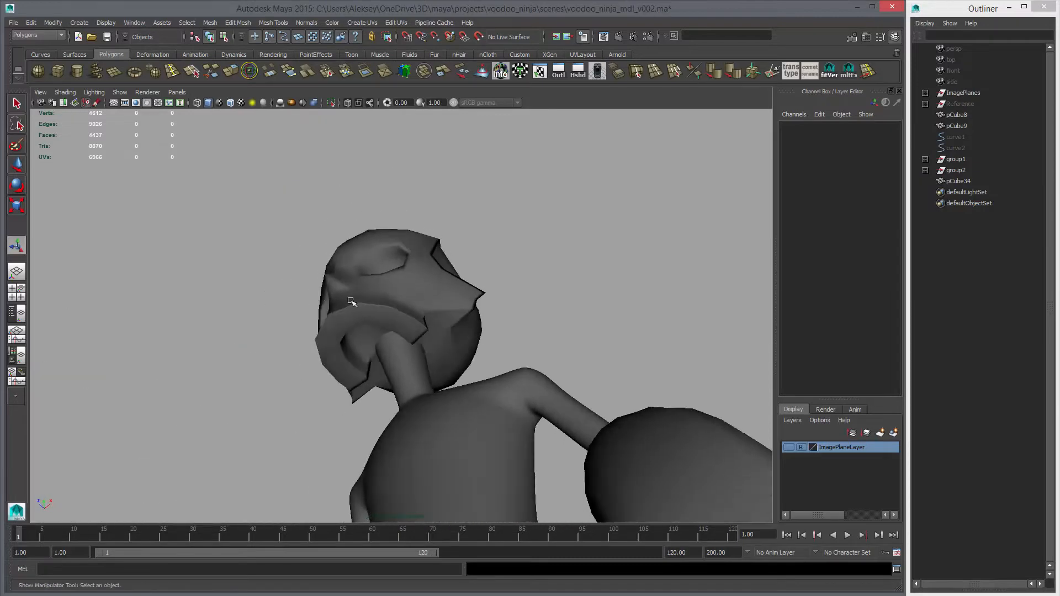
left_click(356, 302)
left_click_drag(525, 326, 500, 435, "alt")
key("3")
left_click(539, 355)
left_click(450, 342)
left_click(473, 295, "shift")
key("1")
key("space")
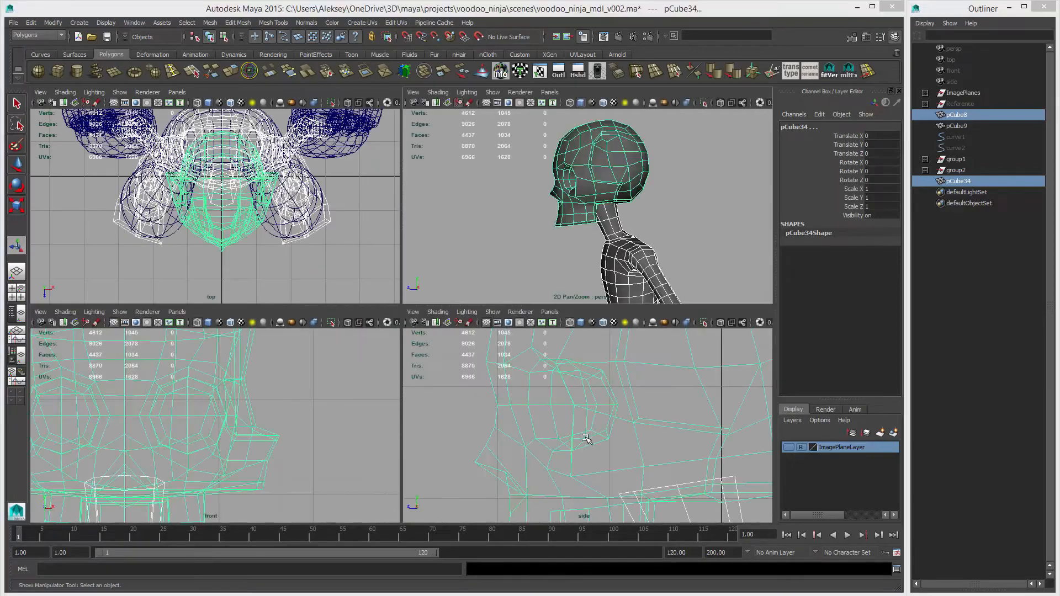
key("space")
scroll(519, 372, "down", 5)
key("space")
key("space")
left_click_drag(560, 284, 521, 272, "alt")
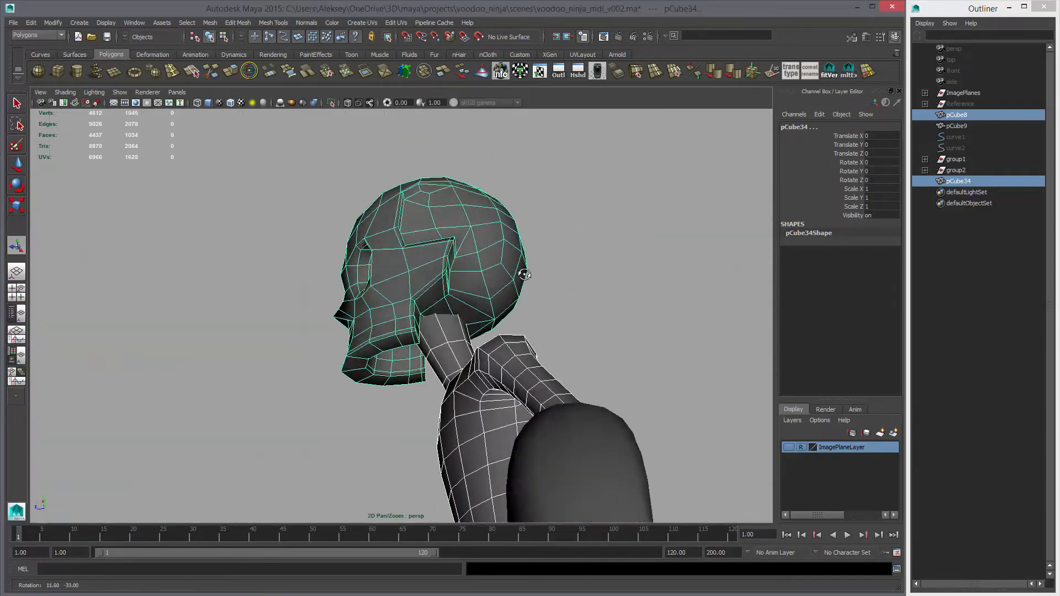
right_click_drag(520, 272, 532, 345, "alt")
left_click_drag(532, 355, 651, 362, "alt")
left_click(499, 338, "shift")
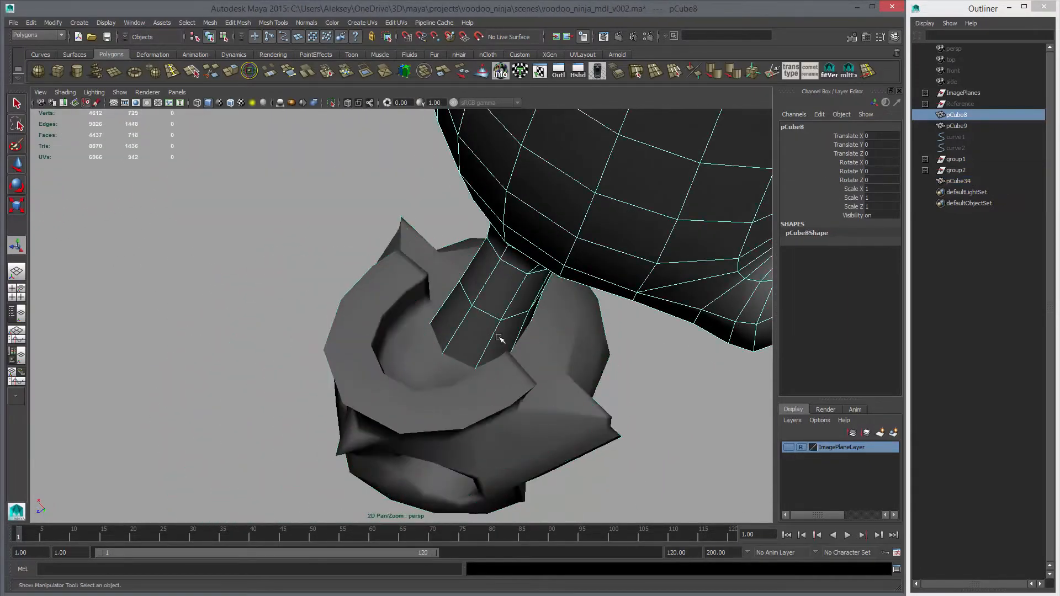
key("ctrl+h")
left_click(570, 350)
left_click_drag(570, 350, 514, 351, "alt")
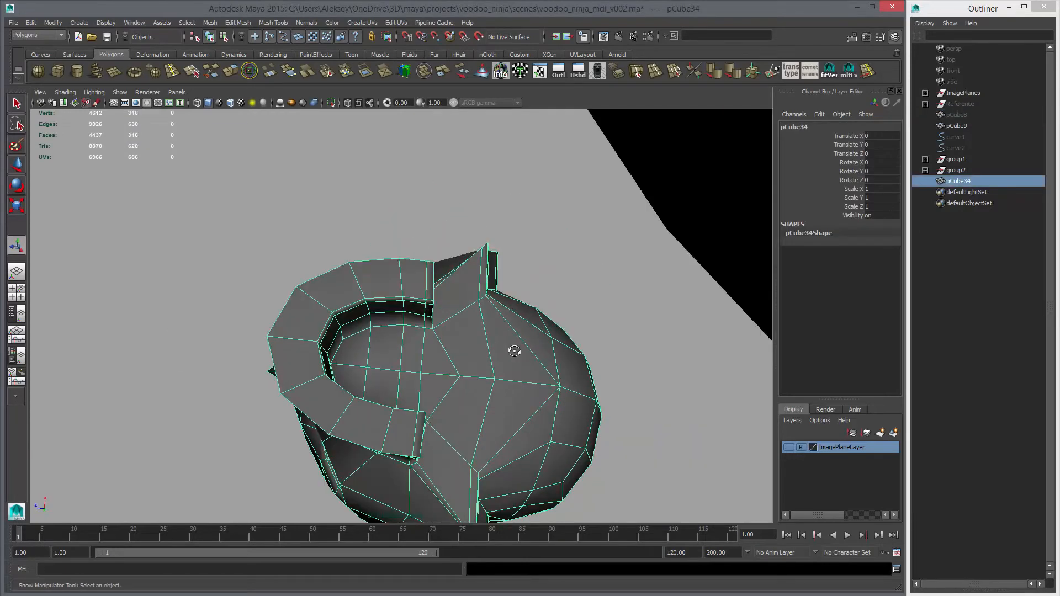
key("z")
key("shift+z")
key("z")
key("z")
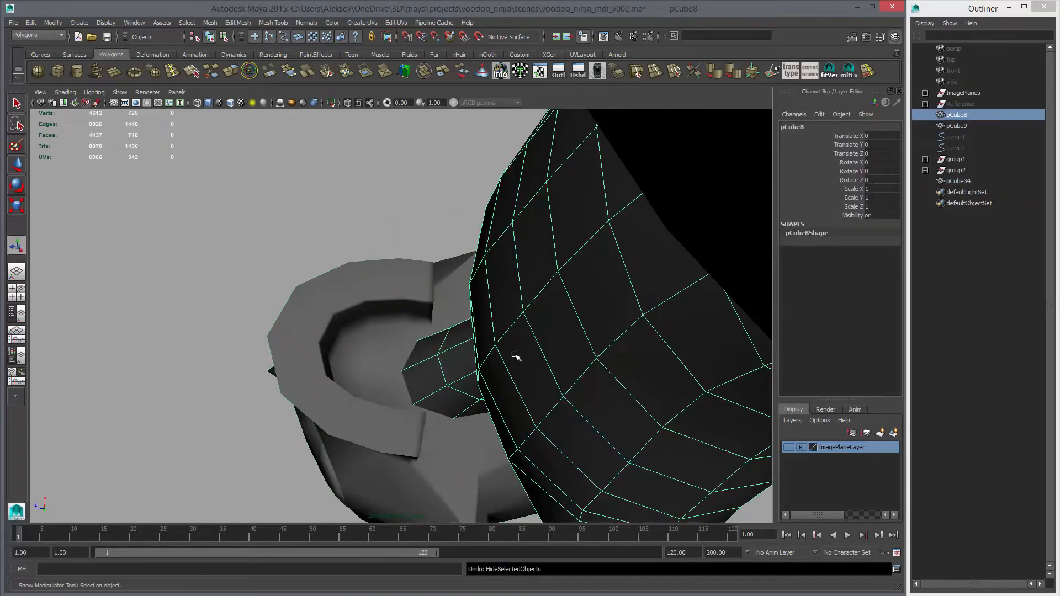
Select the body mesh and the skull mesh together.
left_click(390, 363)
left_click_drag(427, 351, 514, 276, "alt")
left_click(406, 367, "shift")
Examine the selected skull and body meshes from the feet up to the head, including the neck area.
scroll(381, 304, "down", 3)
scroll(561, 338, "up", 3)
right_click_drag(513, 276, 359, 372, "alt")
middle_click_drag(359, 371, 399, 272, "alt")
left_click_drag(400, 273, 419, 238, "alt")
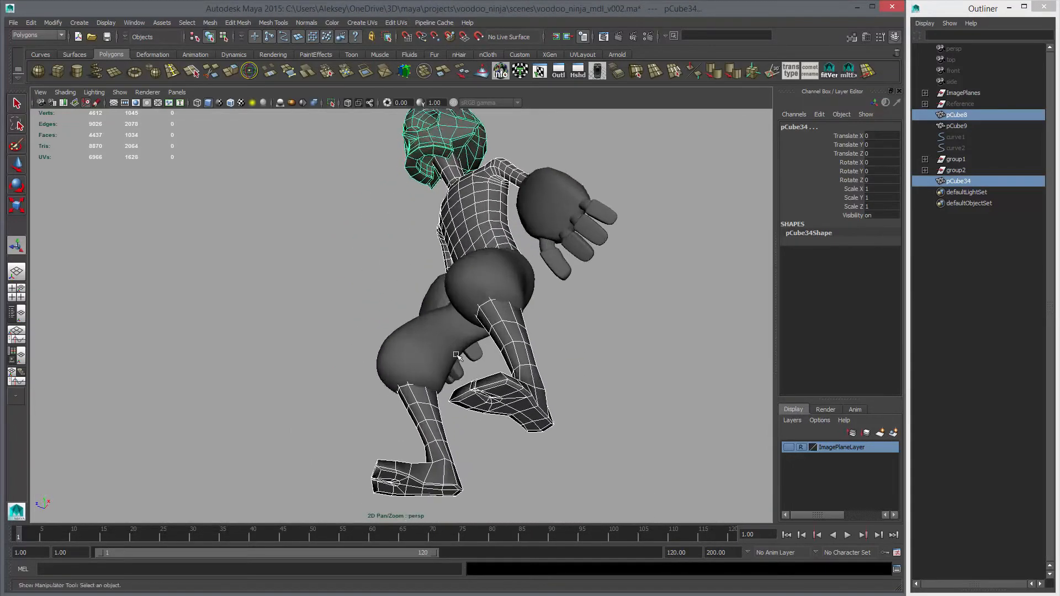
middle_click_drag(447, 381, 386, 326, "alt")
right_click_drag(386, 326, 441, 331, "alt")
scroll(411, 311, "up", 2)
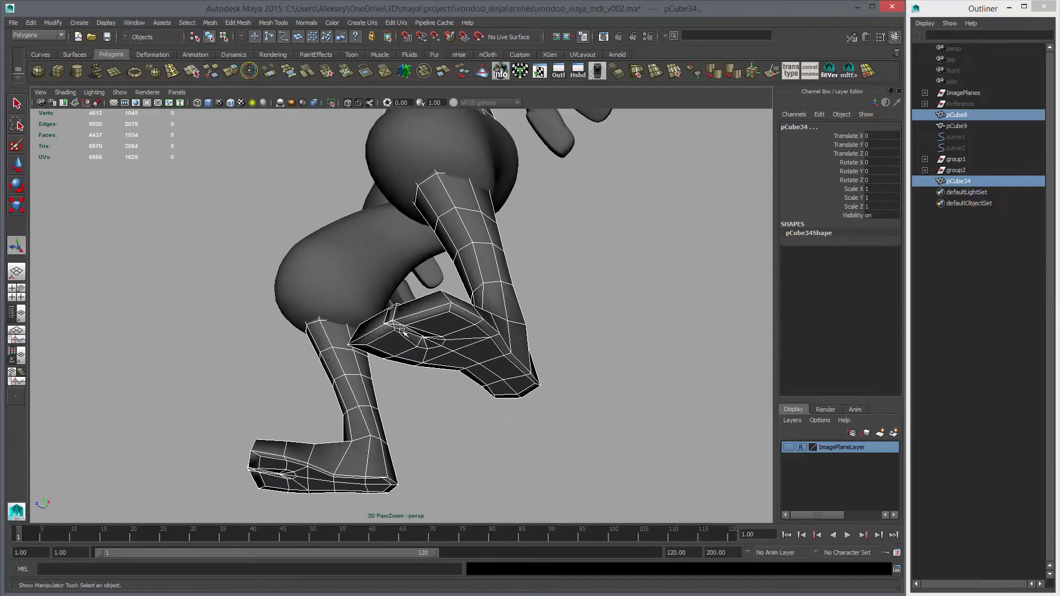
left_click_drag(502, 338, 494, 381, "alt")
middle_click_drag(492, 249, 513, 469, "alt")
left_click_drag(513, 469, 522, 404, "alt")
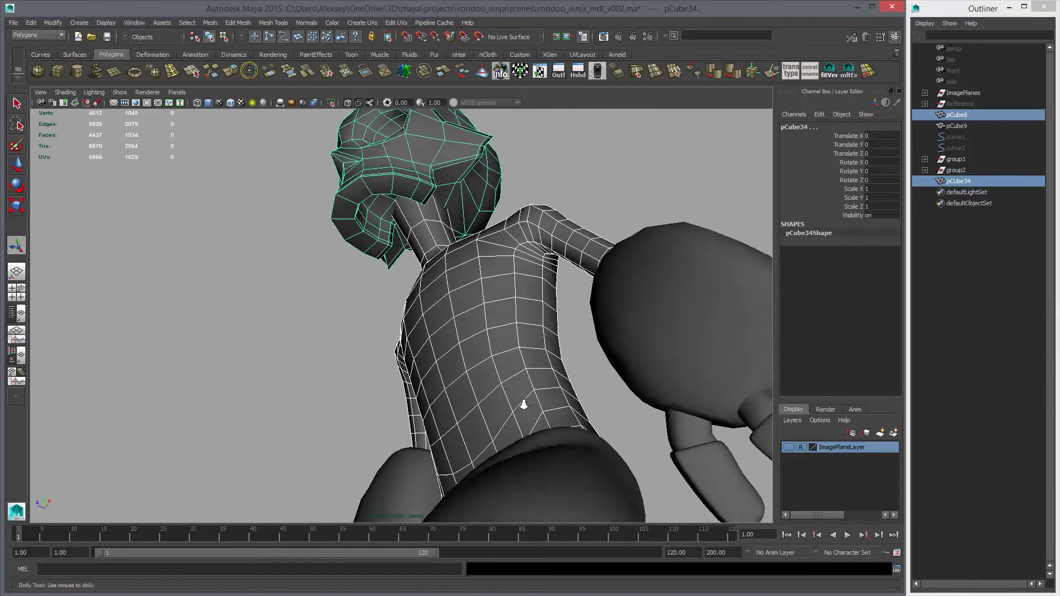
right_click_drag(522, 405, 547, 397, "alt")
middle_click_drag(463, 309, 479, 415, "alt")
left_click_drag(386, 260, 401, 341, "alt")
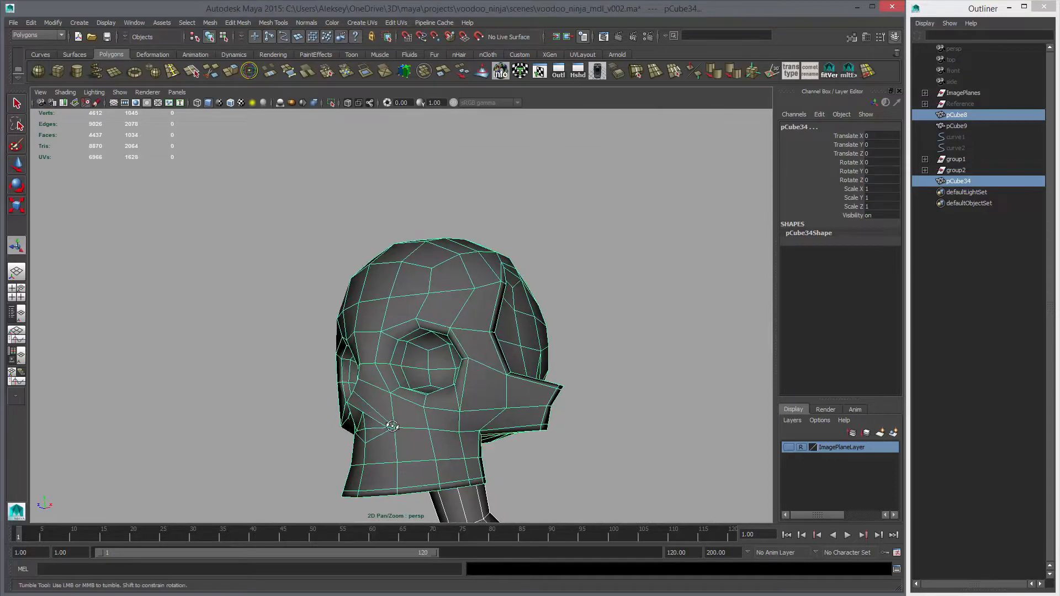
left_click_drag(392, 426, 400, 376, "alt")
left_click_drag(483, 383, 353, 398, "alt")
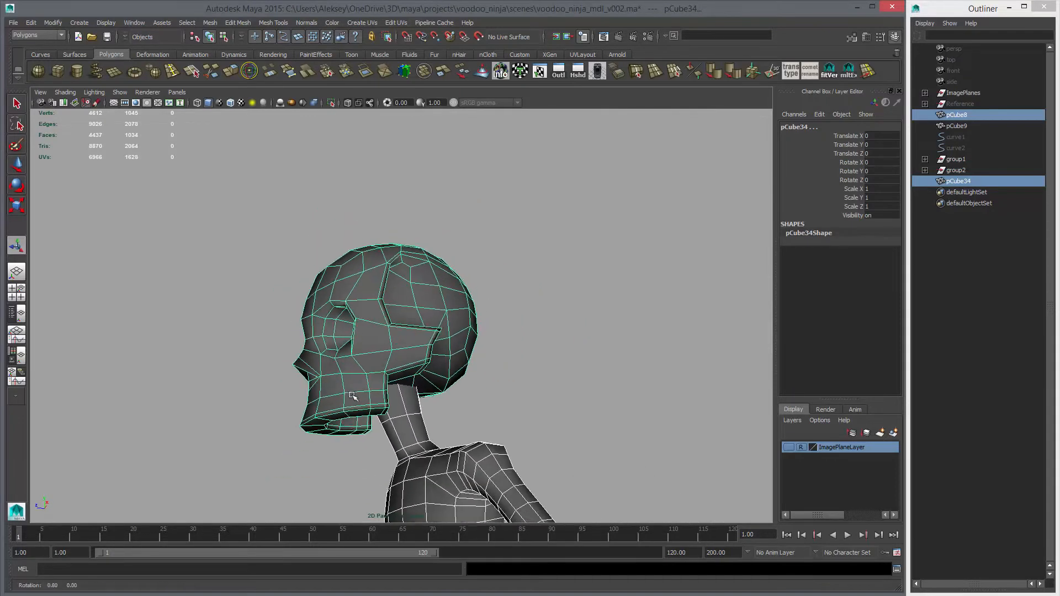
middle_click_drag(353, 397, 381, 248, "alt")
left_click_drag(538, 309, 568, 339, "alt")
right_click_drag(568, 338, 488, 248, "alt")
middle_click_drag(488, 248, 488, 282, "alt")
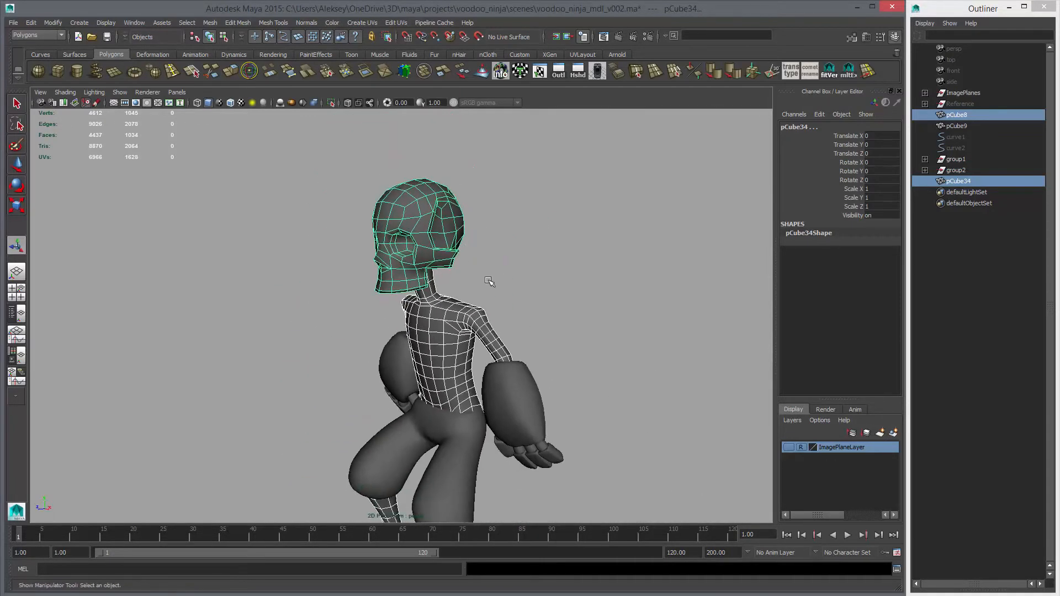
Duplicate the skull and body meshes and move the copies 16.917 units along X, beside the original character.
key("ctrl+d")
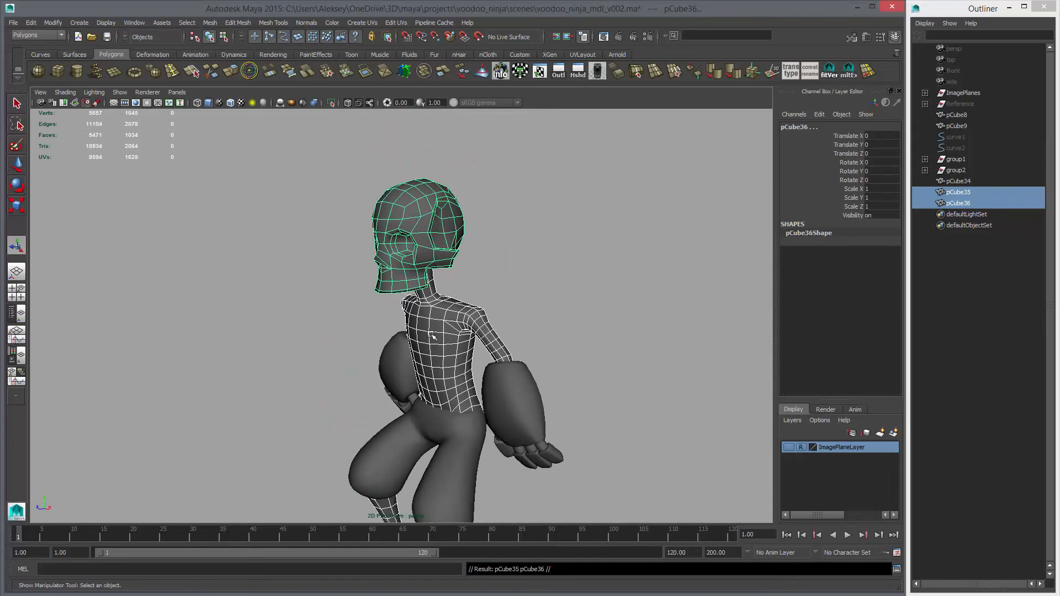
left_click_drag(433, 335, 341, 326, "alt")
key("w")
middle_click_drag(218, 336, 619, 353, "shift")
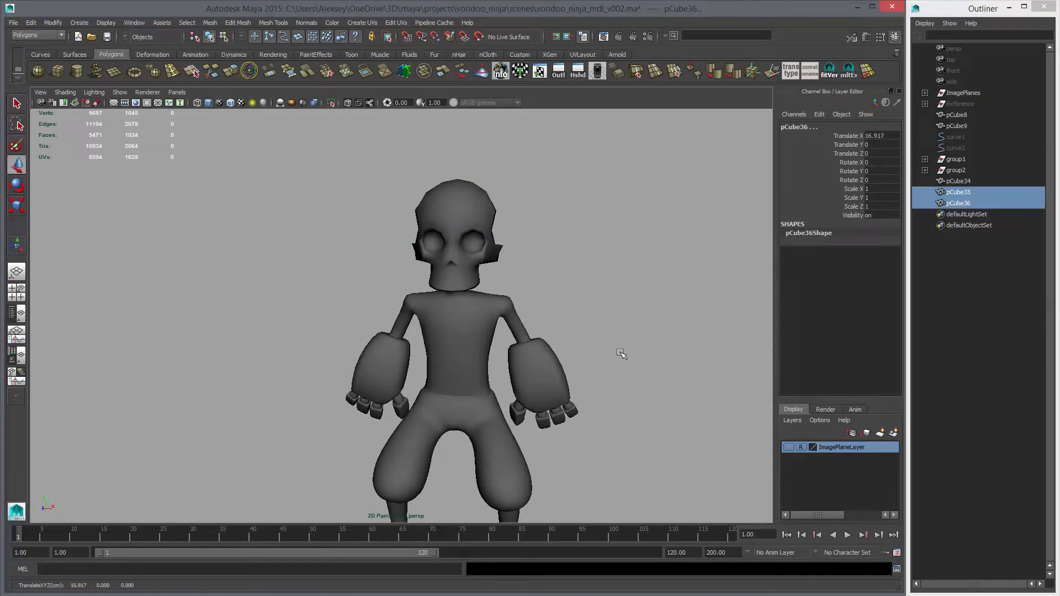
Delete the torso, arm and leg faces of the duplicated body, keeping only the neck segment under the skull.
key("f")
right_click_drag(505, 286, 682, 306, "alt")
middle_click_drag(683, 307, 683, 448, "alt")
right_click_drag(683, 448, 717, 448, "alt")
left_click(530, 296)
left_click_drag(558, 464, 483, 438, "alt")
middle_click_drag(483, 438, 480, 276, "alt")
left_click(431, 282)
right_click_drag(435, 288, 432, 312)
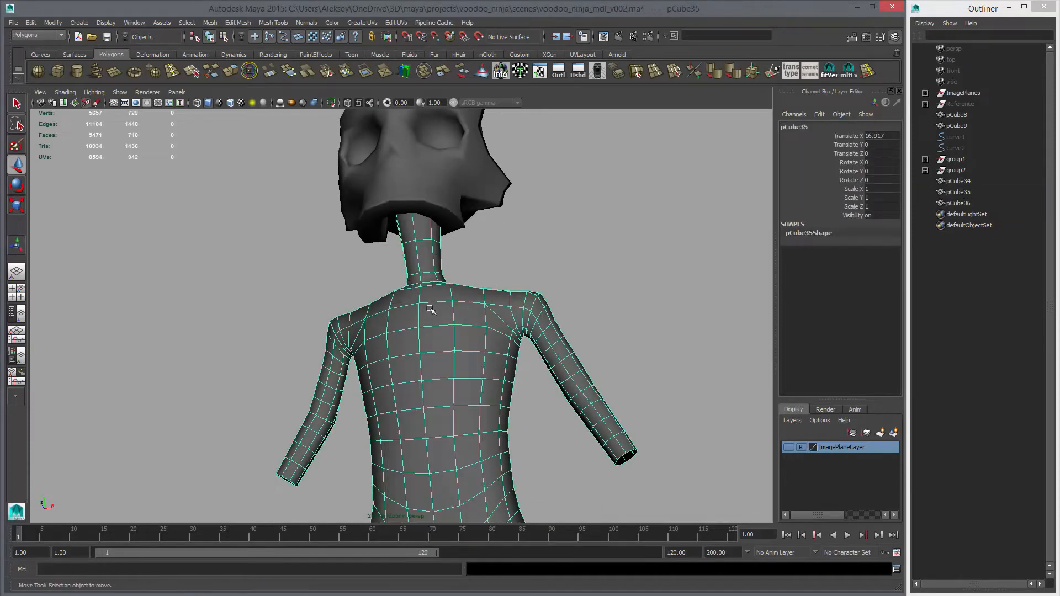
left_click_drag(241, 267, 654, 514)
right_click_drag(613, 458, 403, 318, "alt")
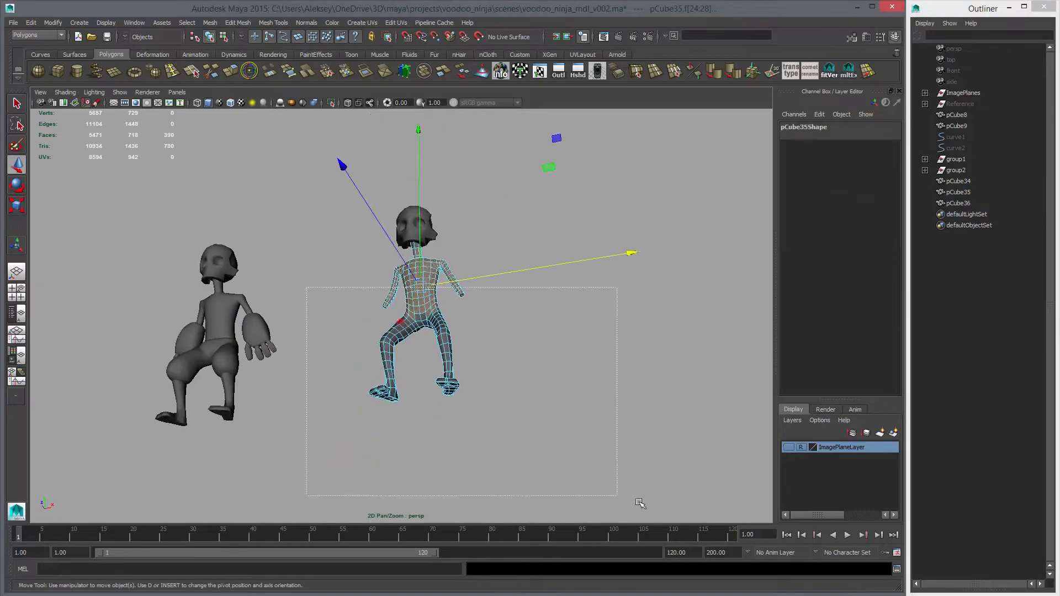
key("Delete")
Delete all faces of the duplicated skull except the underside patch surrounding the neck.
right_click_drag(329, 226, 489, 359, "alt")
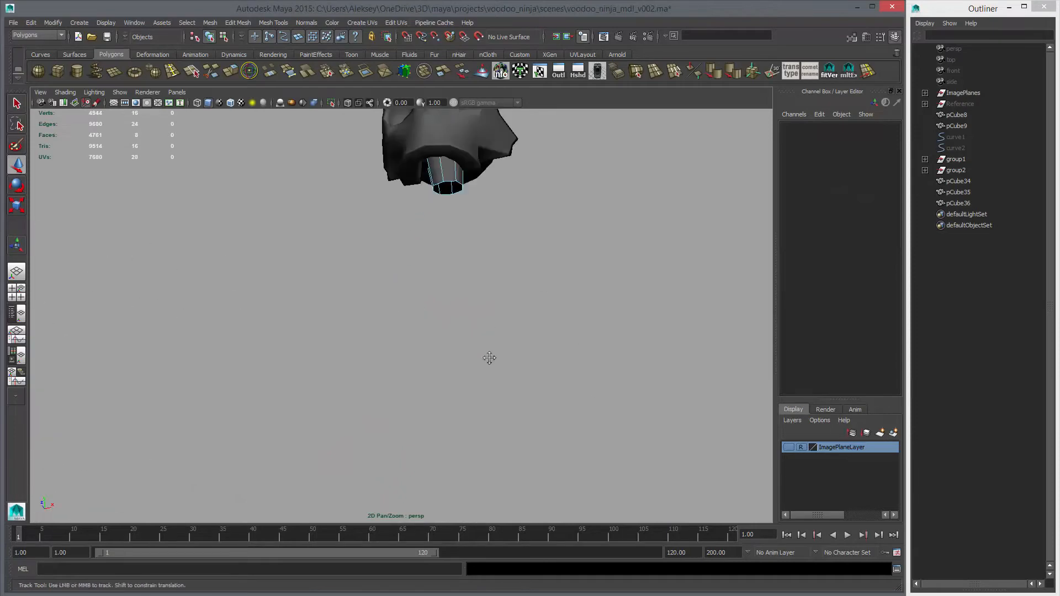
middle_click_drag(490, 359, 491, 497, "alt")
left_click_drag(491, 496, 478, 346, "alt")
middle_click_drag(478, 347, 452, 464, "alt")
right_click_drag(451, 463, 558, 438, "alt")
left_click(512, 364)
left_click_drag(513, 364, 490, 363, "alt")
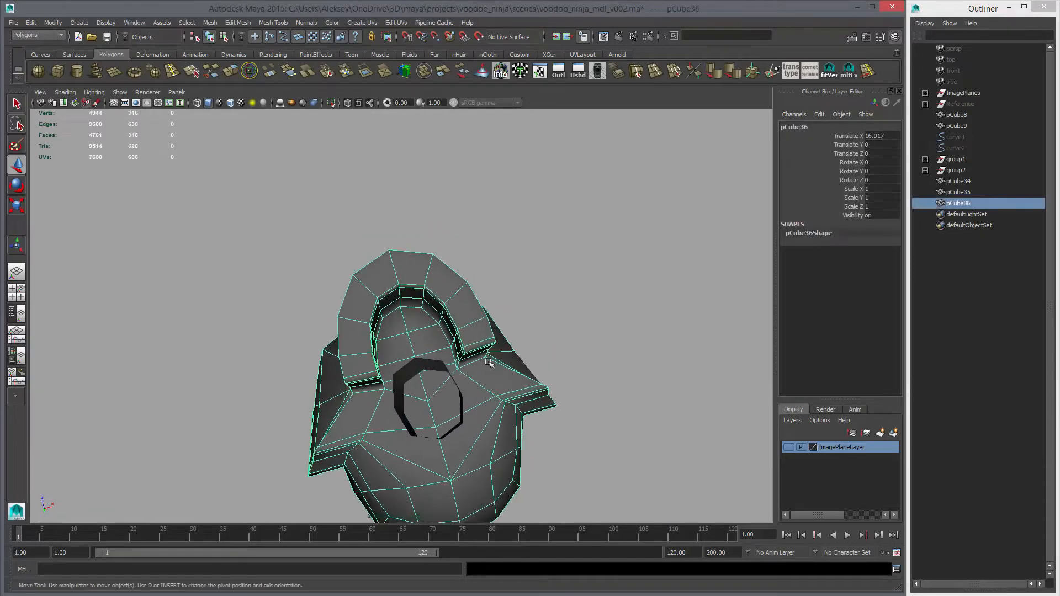
right_click_drag(489, 361, 487, 388)
right_click_drag(436, 365, 486, 381, "alt")
key("q")
left_click(335, 359)
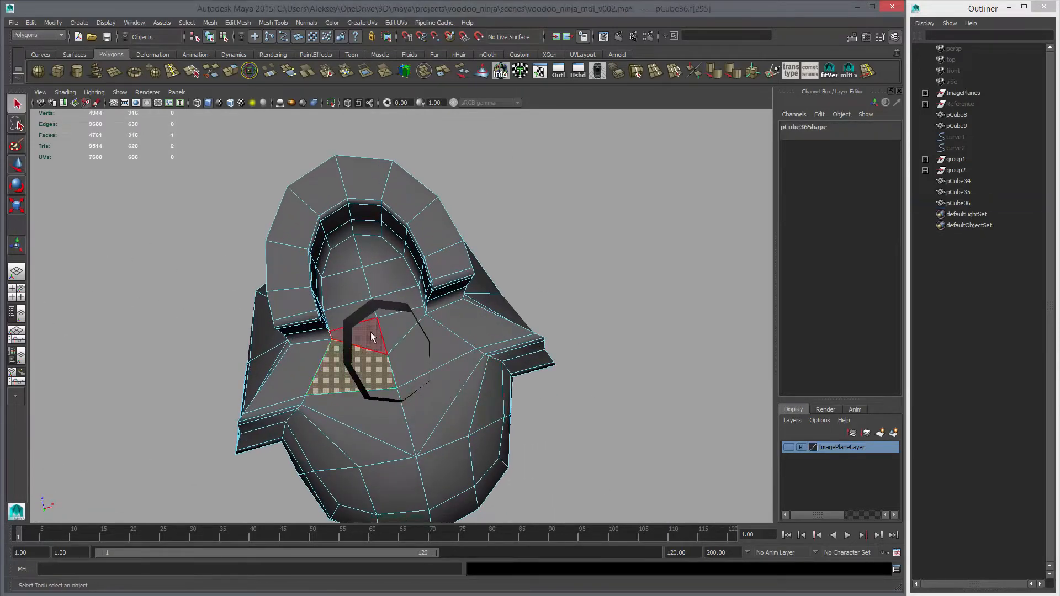
left_click(370, 334, "shift")
left_click(399, 325, "shift")
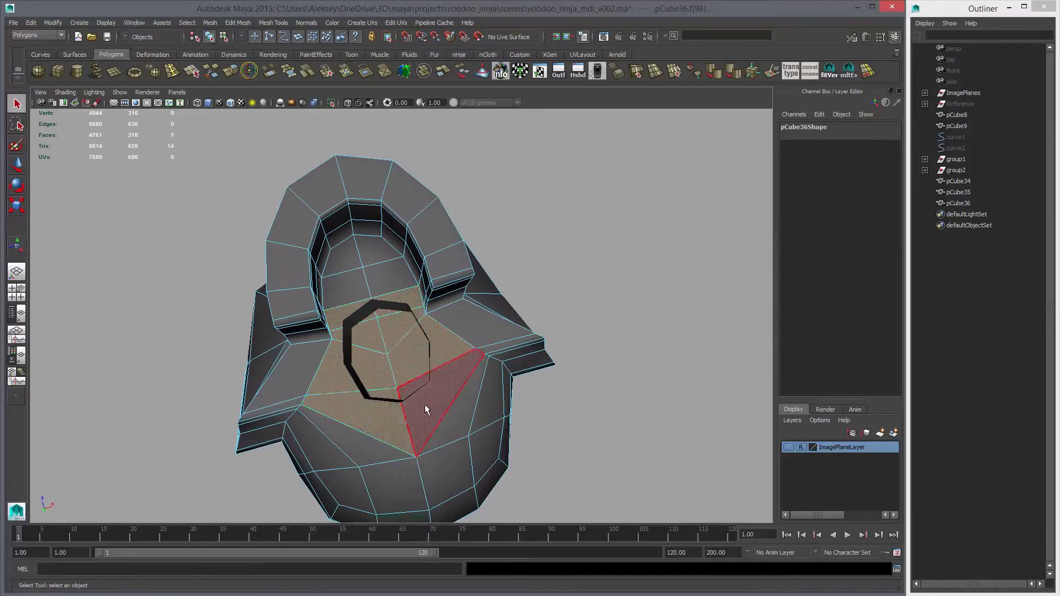
right_click_drag(525, 381, 442, 419, "alt")
left_click_drag(442, 420, 381, 440, "alt")
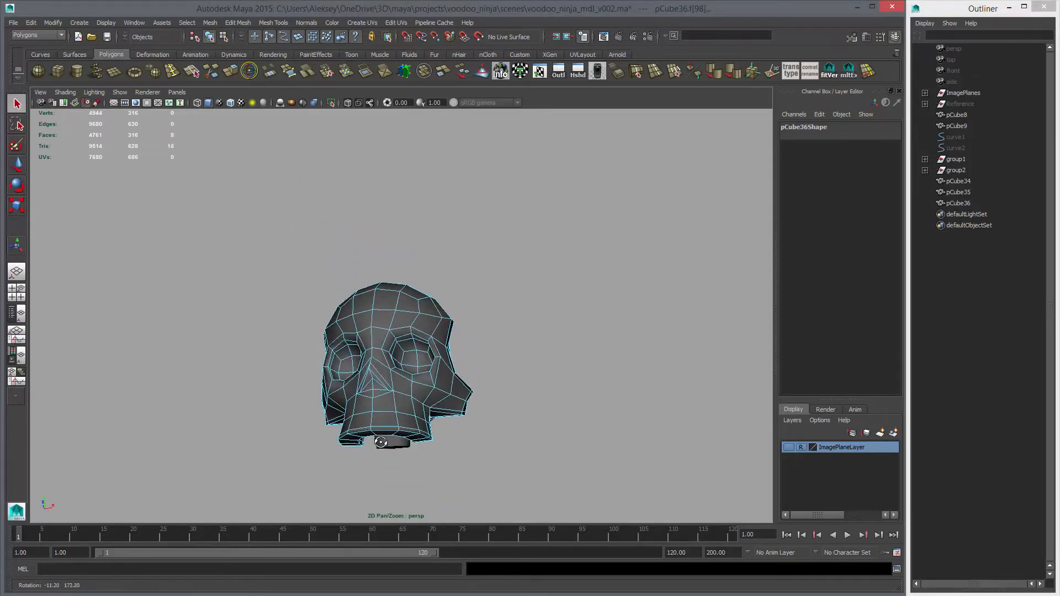
key("w")
left_click_drag(239, 258, 503, 365, "shift")
key("Delete")
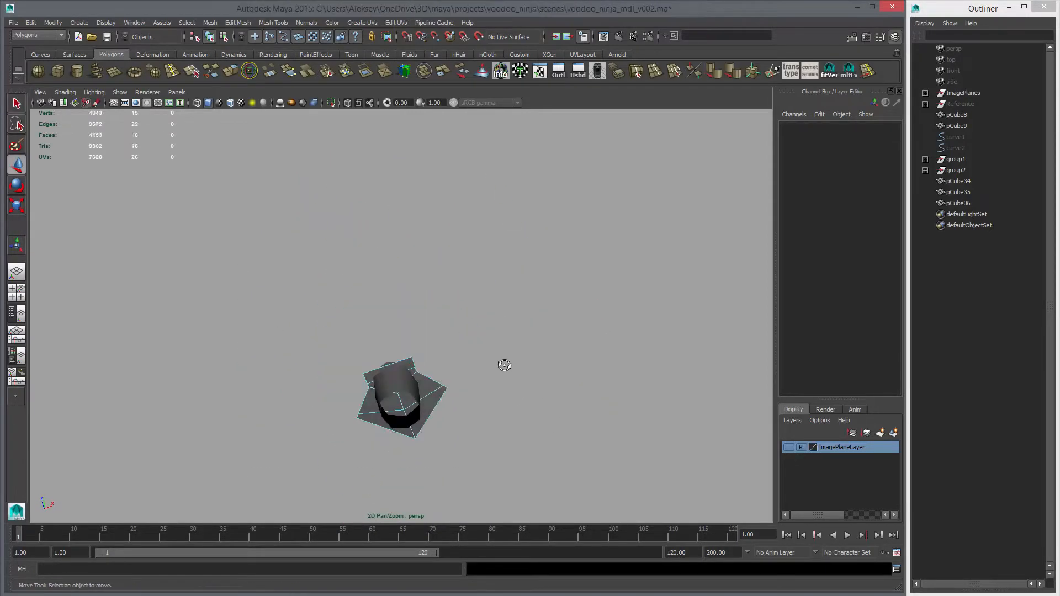
key("F8")
left_click(465, 348)
right_click_drag(371, 354, 514, 416, "alt")
middle_click_drag(431, 400, 485, 319, "alt")
left_click(485, 320)
left_click_drag(483, 356, 454, 355, "alt")
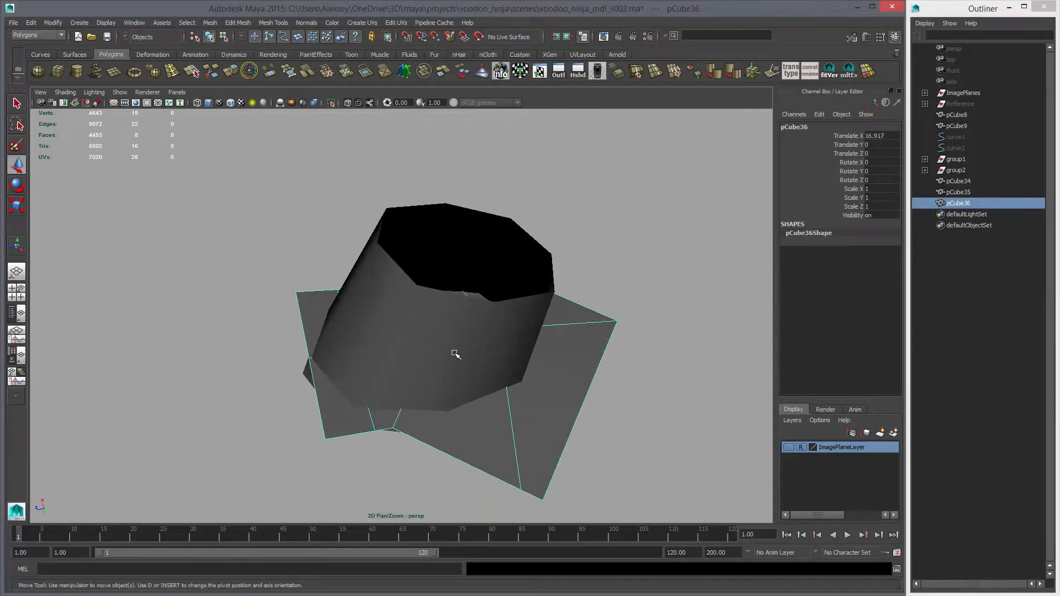
left_click(454, 355, "shift")
left_click_drag(450, 306, 343, 397, "alt")
right_click(340, 367)
left_click(340, 342)
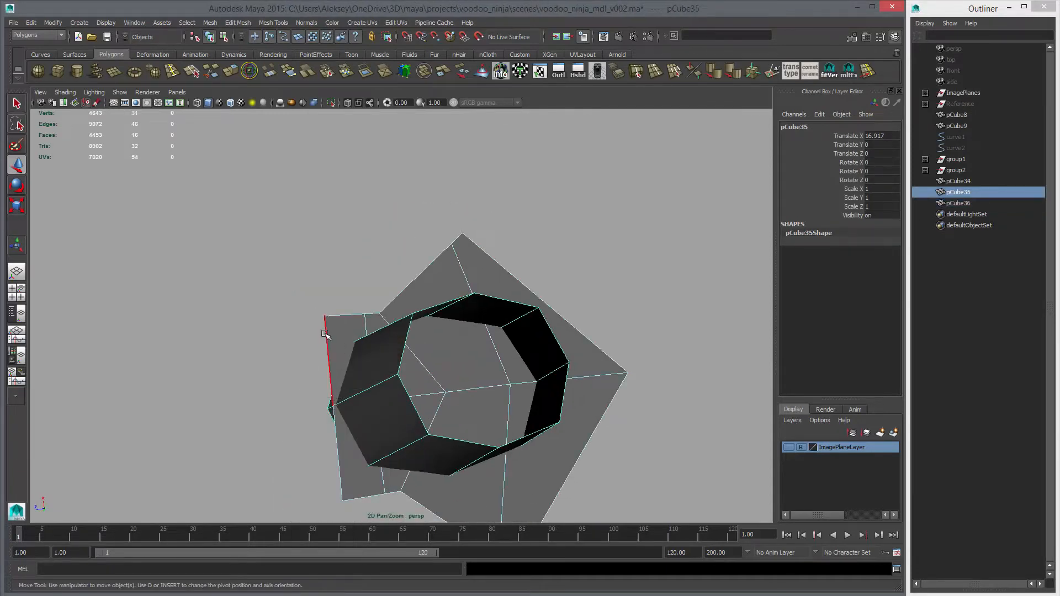
left_click(342, 427)
left_click(336, 352, "shift")
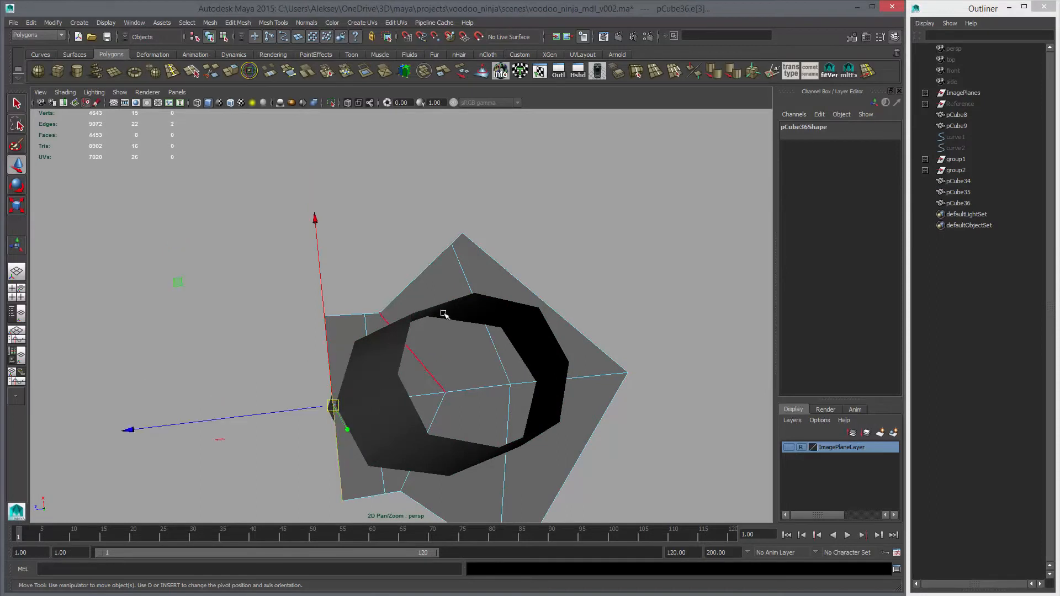
left_click(565, 313)
right_click_drag(530, 324, 555, 310)
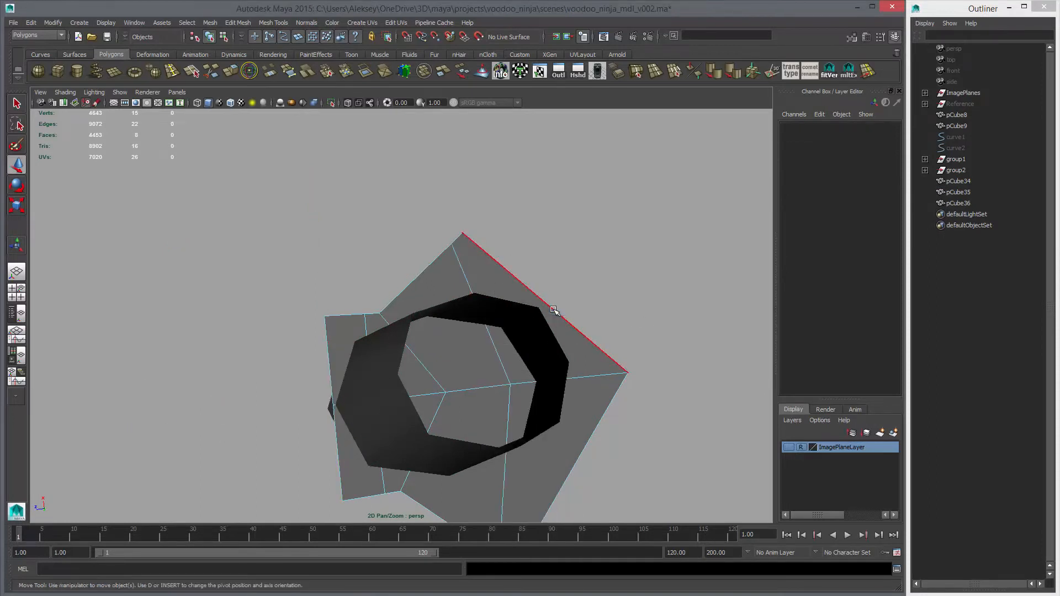
left_click(555, 311)
key("F8")
key("F8")
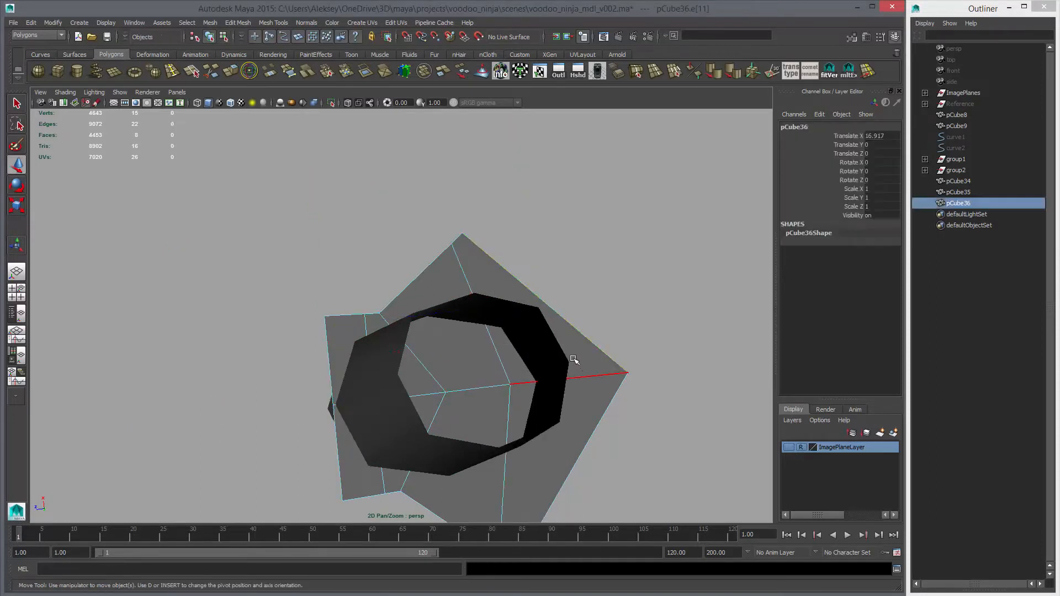
Join the duplicated neck segment and skull underside patch into one mesh with a Boolean operation.
left_click(574, 360)
left_click(535, 346, "shift")
left_click_drag(515, 332, 529, 367, "alt")
key("F8")
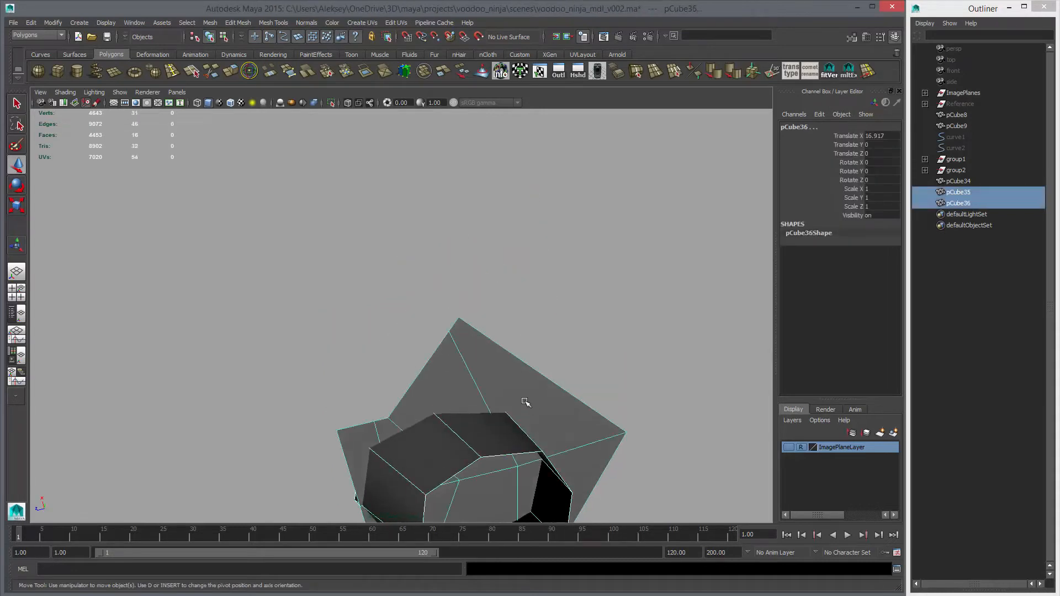
key("f")
left_click(210, 23)
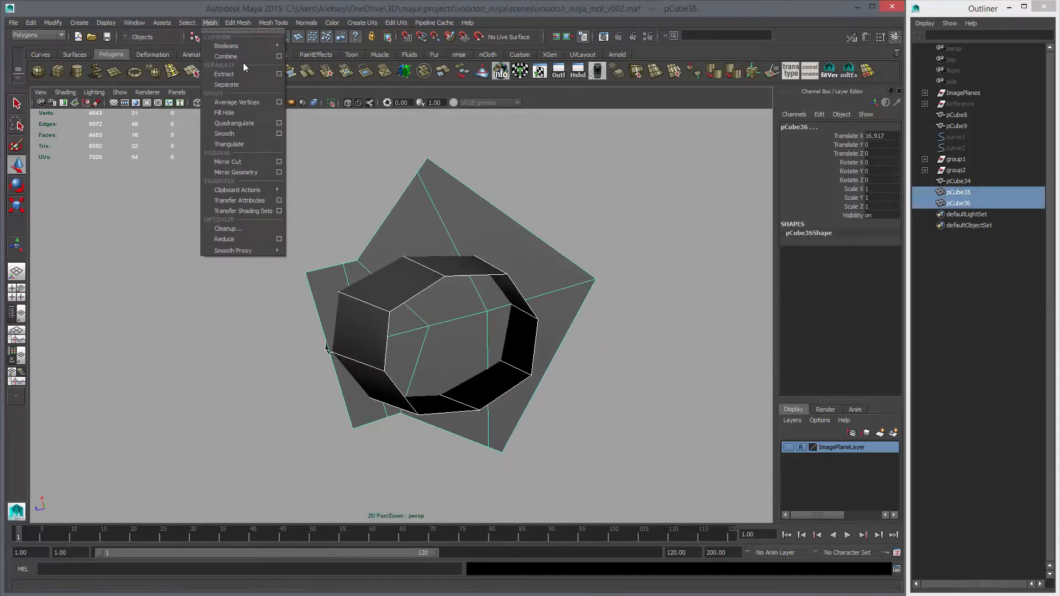
left_click(312, 62)
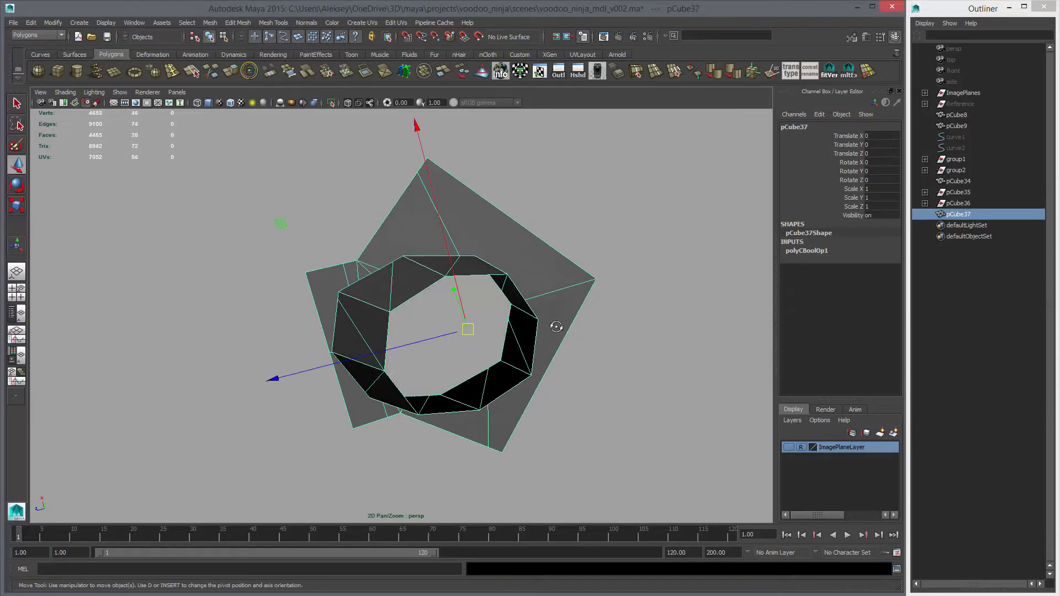
Delete the construction history of the joined neck and skull patch mesh.
left_click_drag(556, 326, 419, 339, "alt")
right_click_drag(420, 339, 416, 305)
left_click_drag(416, 305, 508, 332, "alt")
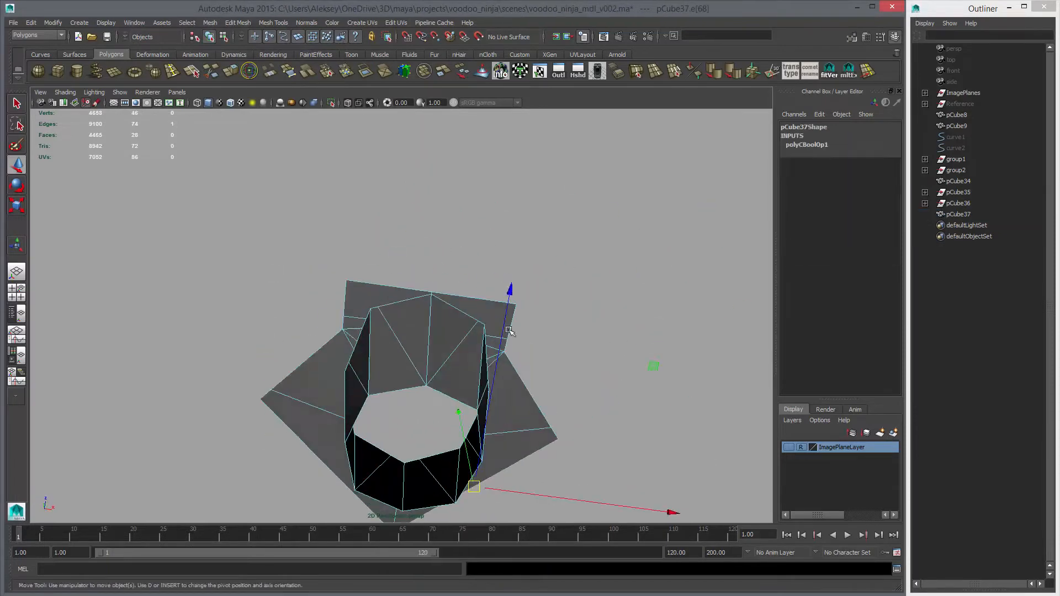
key("q")
left_click(454, 346)
right_click_drag(448, 336, 485, 331)
Delete the diagonal edges around the neck tube and the extra edges at the skull patch's side notches.
right_click_drag(414, 361, 414, 324)
left_click(397, 344)
left_click(457, 349, "shift")
left_click_drag(463, 360, 385, 371, "alt")
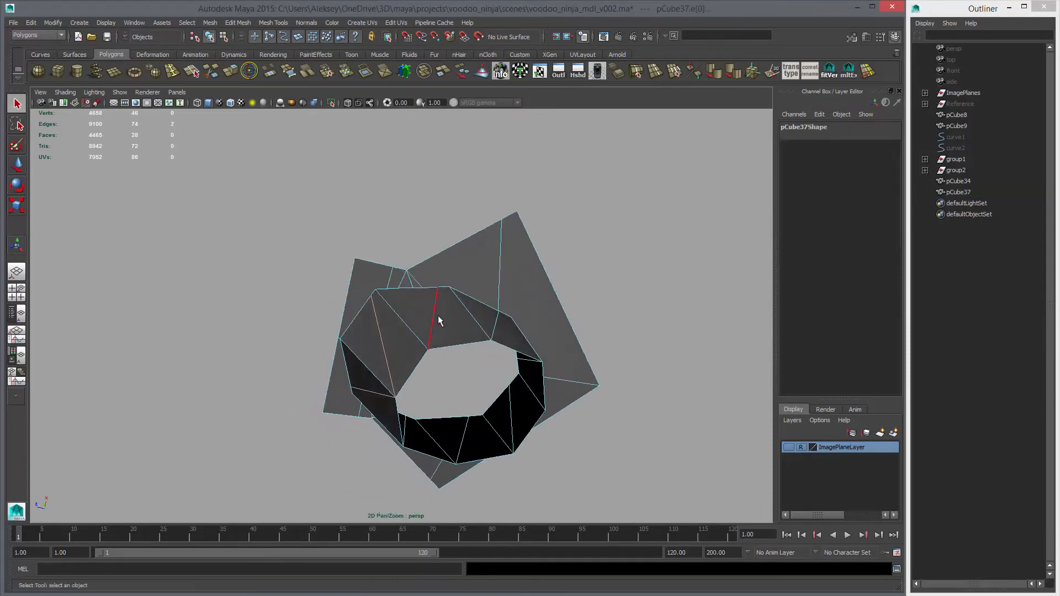
left_click(436, 317, "shift")
left_click_drag(436, 320, 397, 372, "alt")
left_click(462, 337, "shift")
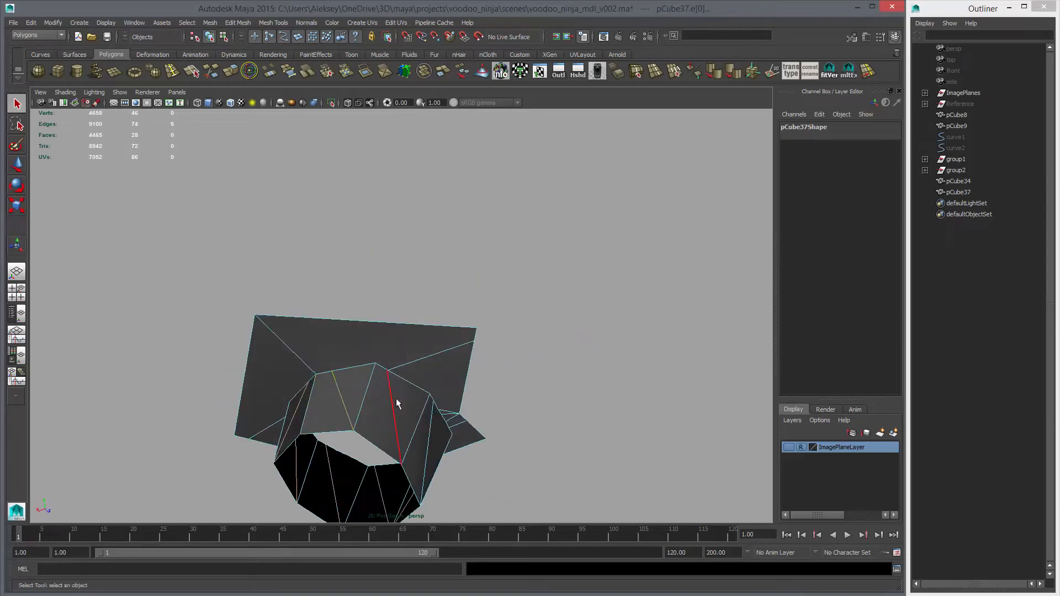
left_click_drag(447, 405, 379, 395, "alt")
left_click(373, 389, "shift")
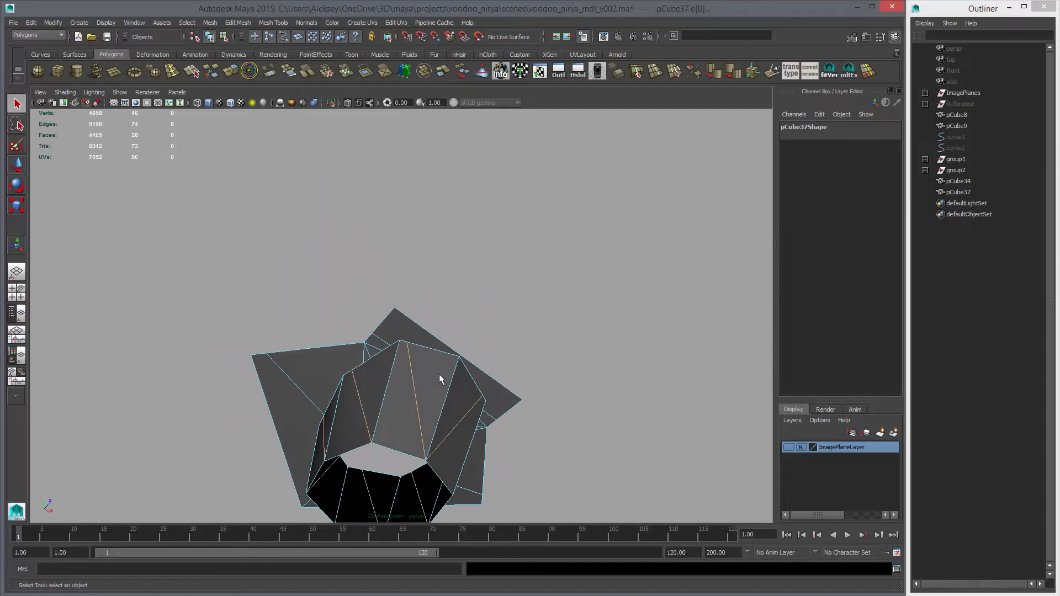
left_click_drag(442, 380, 412, 350, "alt")
key("ctrl+BackSpace")
left_click(377, 280, "shift")
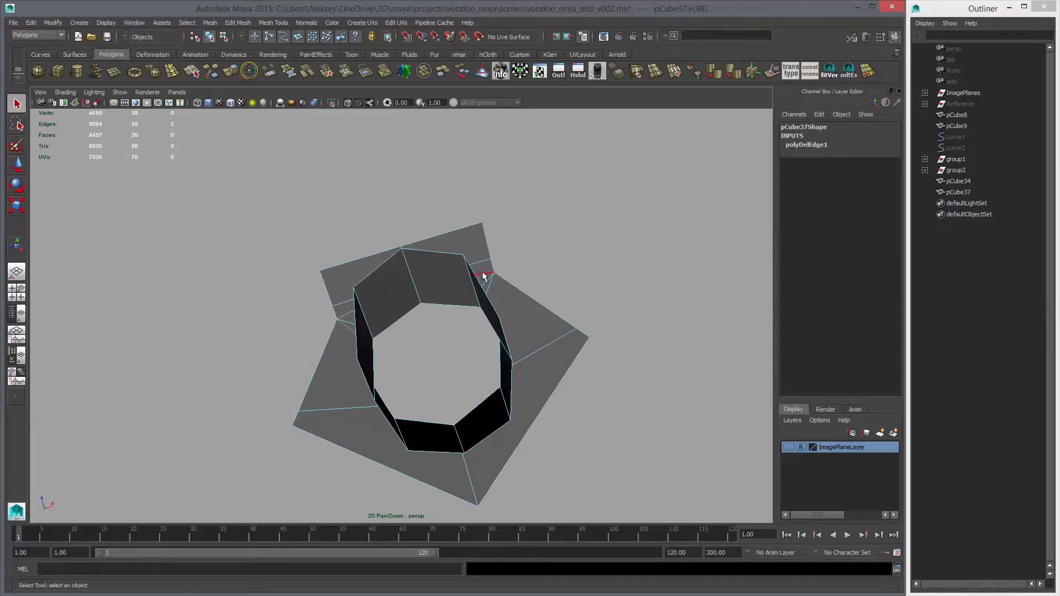
key("ctrl+BackSpace")
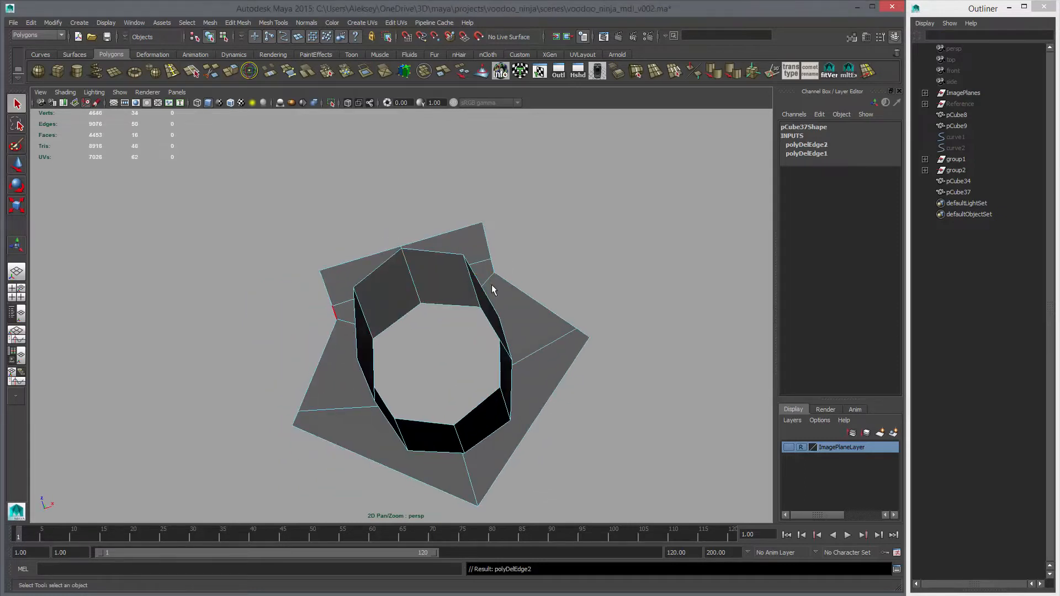
Check the joined neck and skull patch in smooth preview and in its unsmoothed form from several angles.
key("3")
left_click_drag(433, 292, 580, 367, "alt")
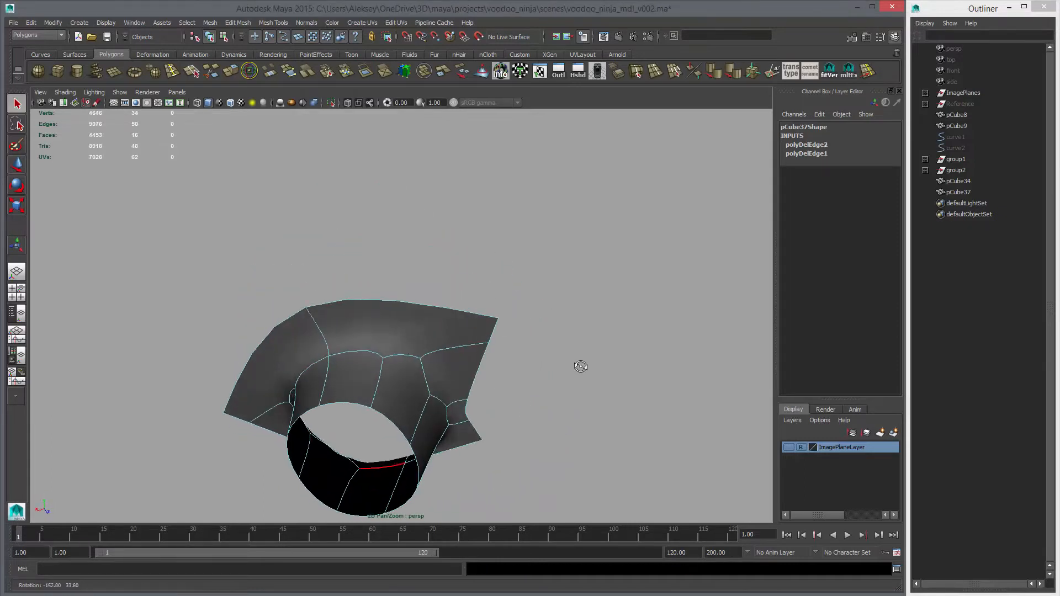
key("1")
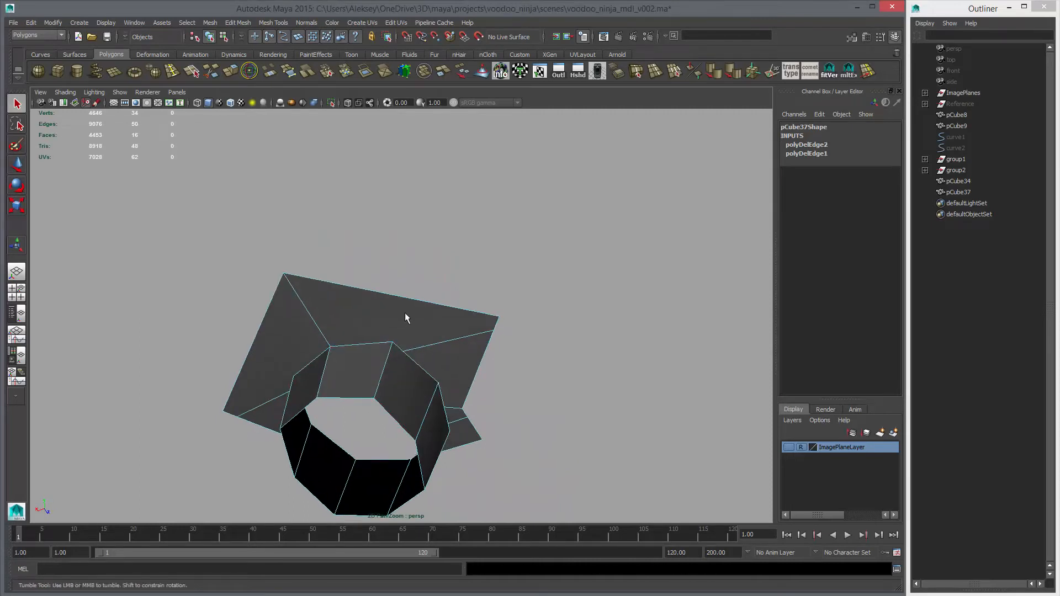
left_click_drag(405, 318, 355, 300, "alt")
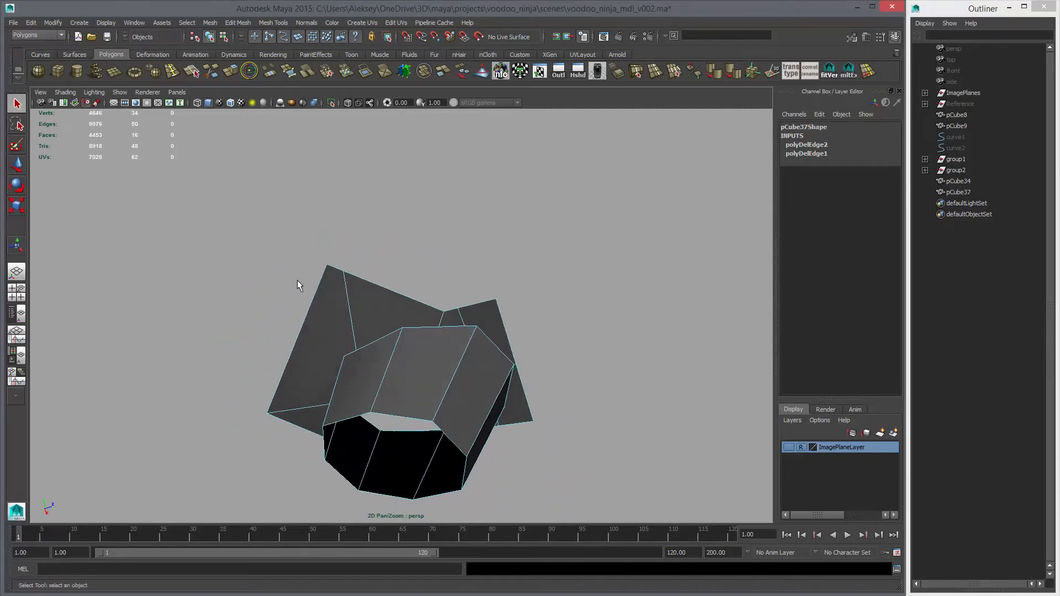
left_click_drag(297, 280, 386, 326, "alt")
key("3")
key("1")
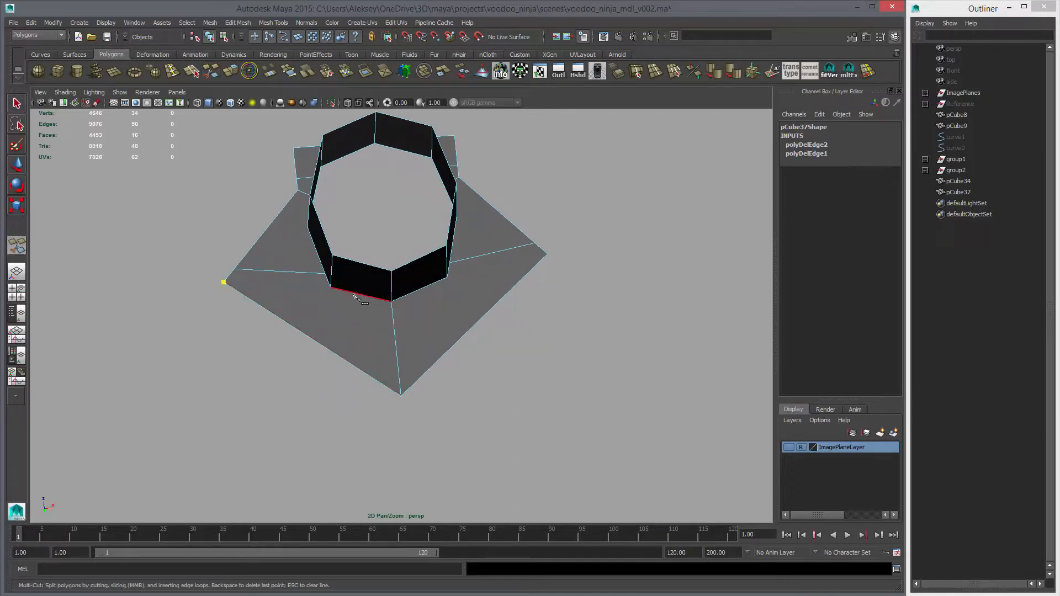
Cut new edges from the patch's wide side corners to the neck base vertices and delete the old edges beside them.
key("Return")
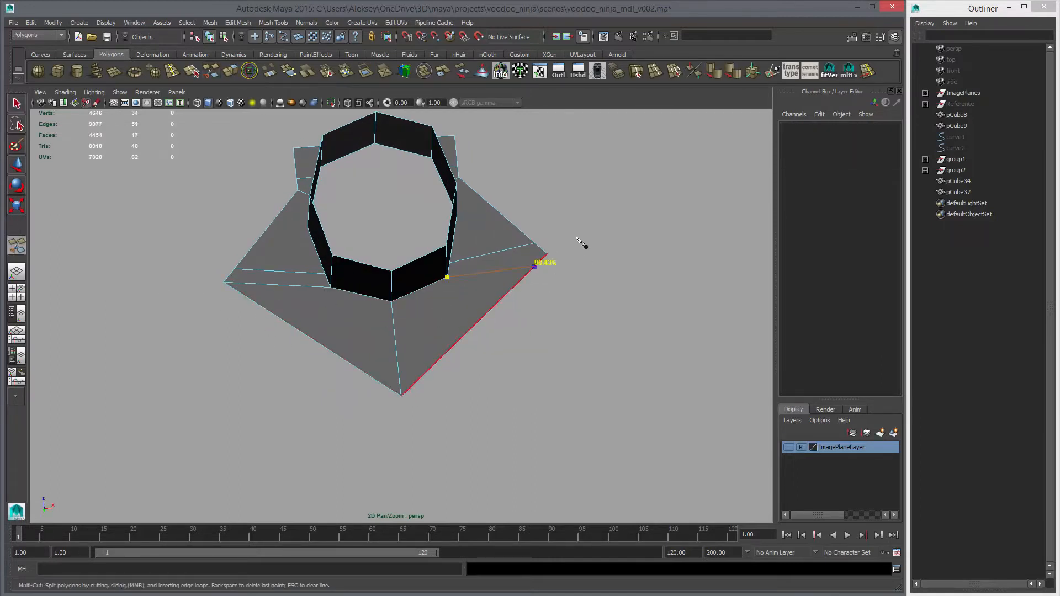
key("Return")
left_click_drag(549, 287, 420, 309, "alt")
right_click_drag(432, 307, 381, 303)
right_click_drag(448, 319, 446, 301)
left_click(445, 307)
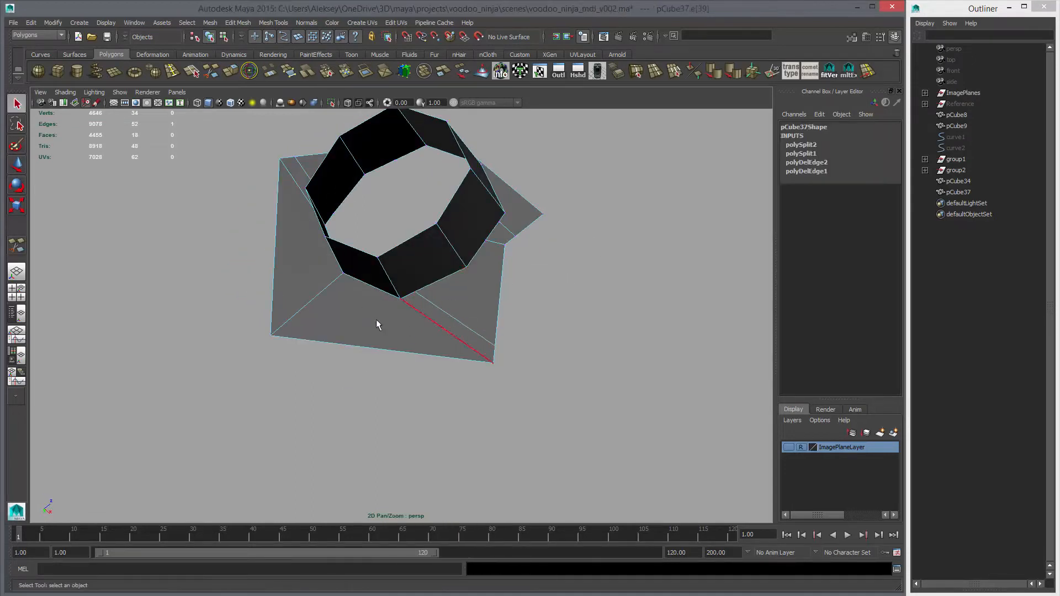
left_click_drag(298, 323, 384, 313, "alt")
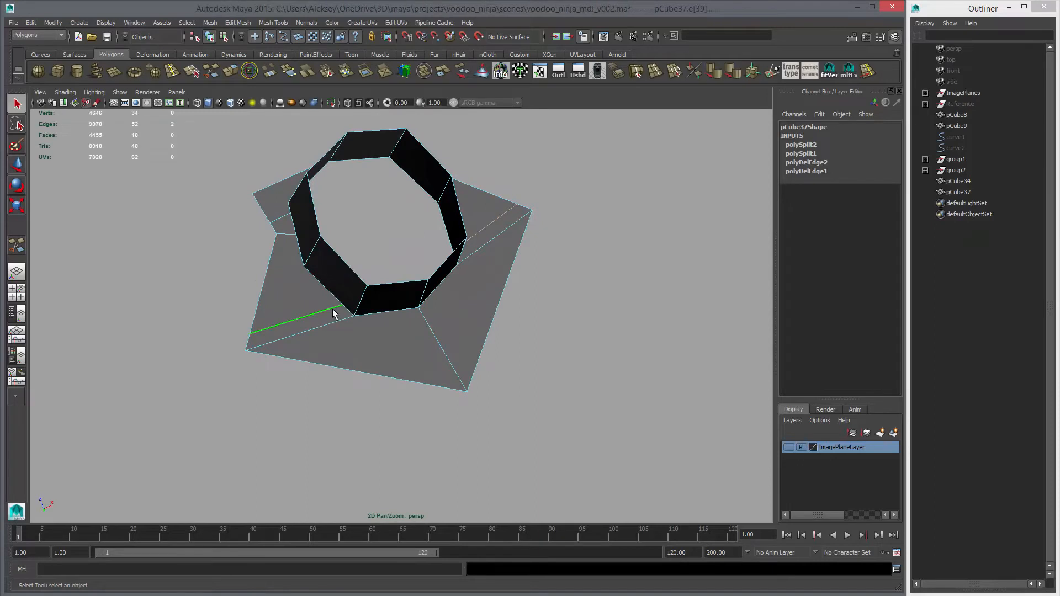
key("Delete")
Delete the leftover vertices on the neck base next to the newly cut edges.
right_click_drag(346, 301, 310, 300)
left_click_drag(317, 285, 365, 327)
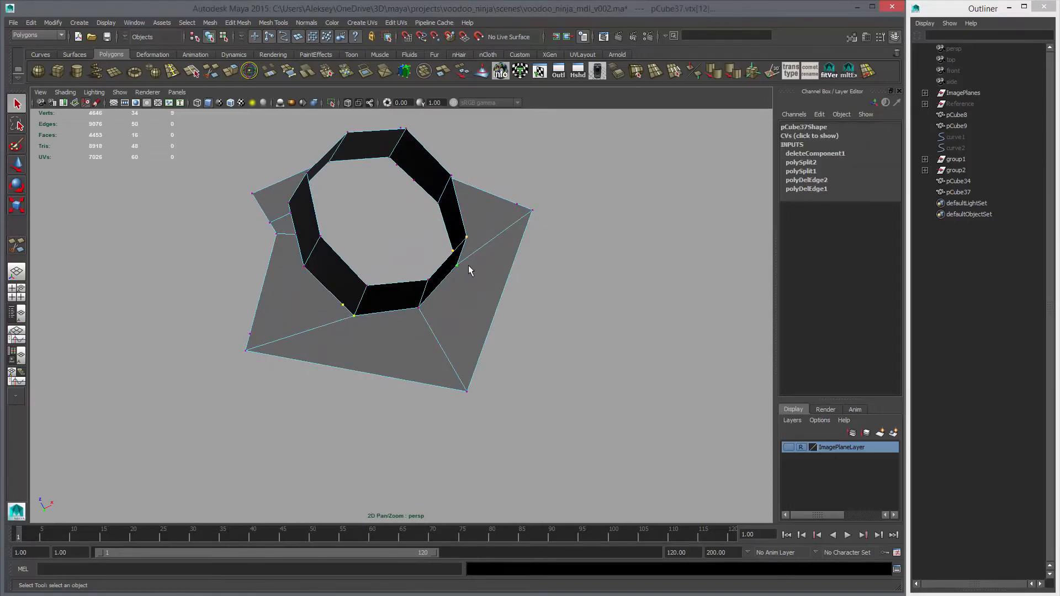
key("Delete")
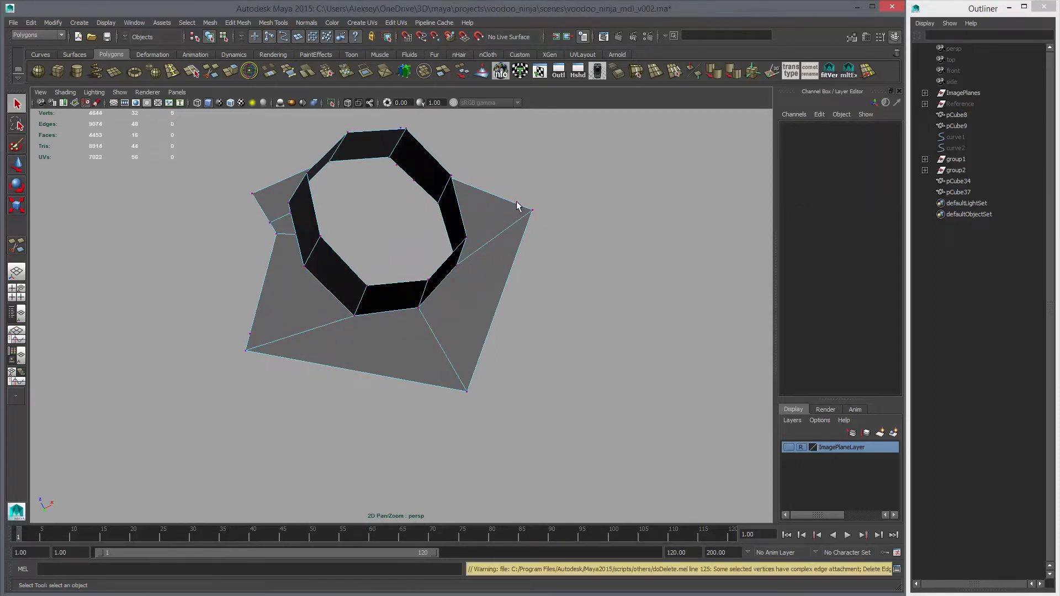
Cut edges from the neck base to the spare vertices beside the patch's side corners and check the smoothed shape.
left_click_drag(517, 205, 309, 172, "alt")
left_click(211, 71)
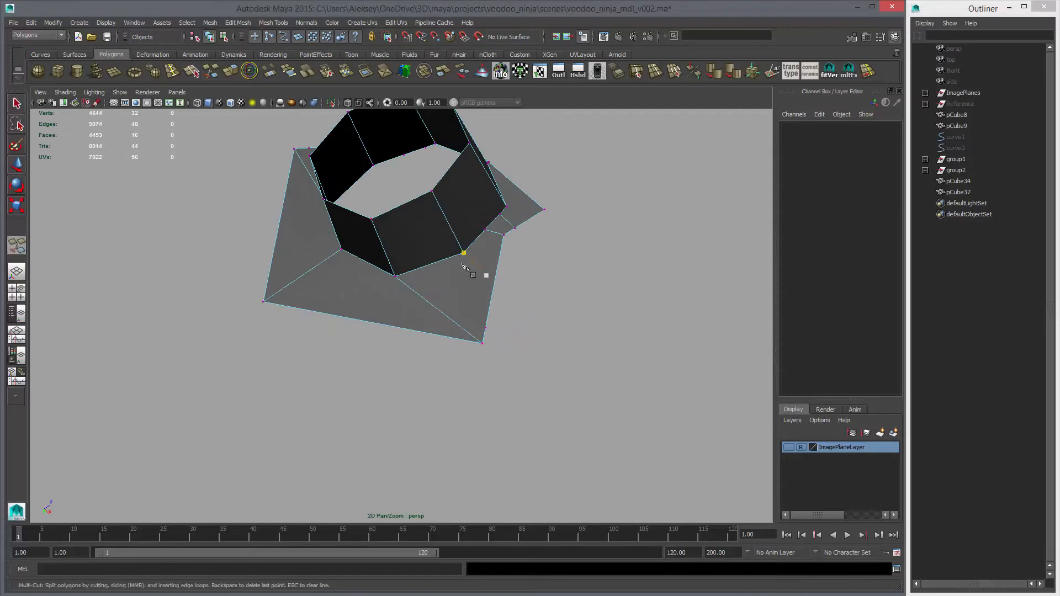
left_click_drag(484, 351, 484, 348)
left_click_drag(391, 343, 478, 337, "alt")
right_click(477, 338)
left_click_drag(309, 287, 347, 302, "alt")
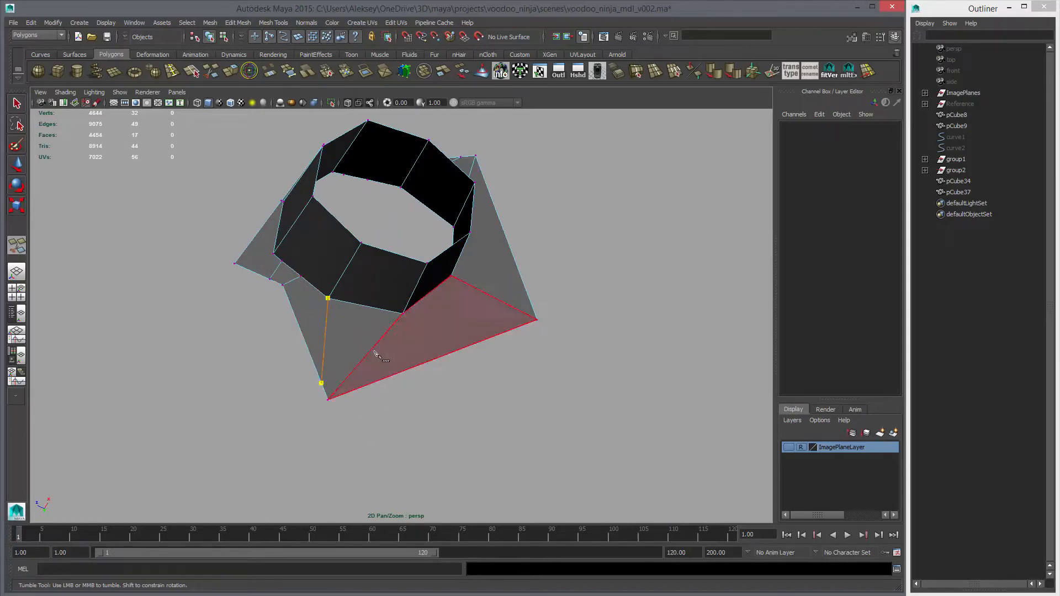
key("3")
left_click_drag(421, 334, 387, 235, "alt")
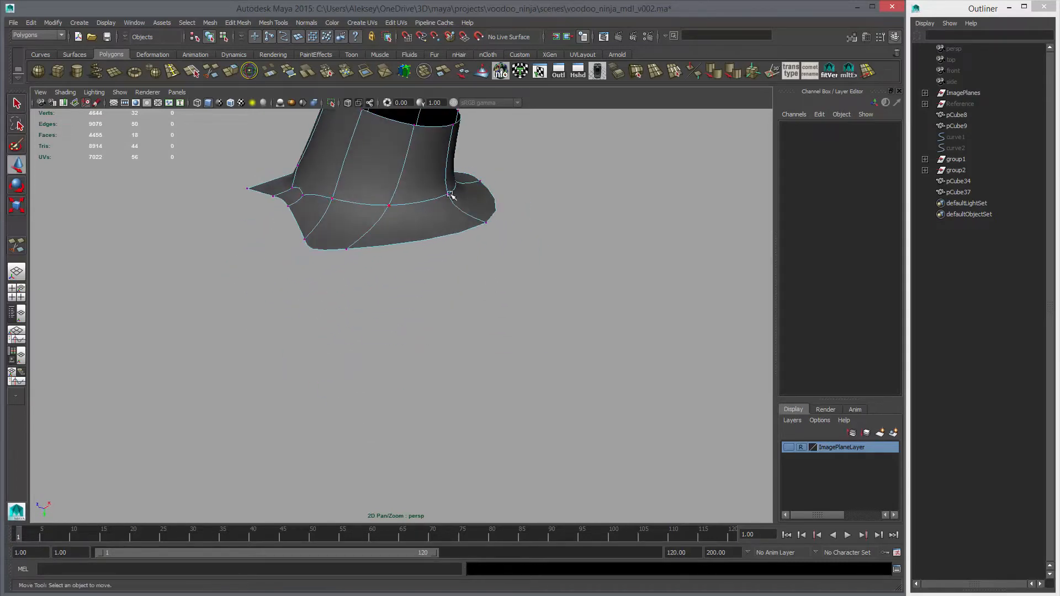
left_click_drag(476, 212, 386, 374, "alt")
Cut edges from the neck base to both corners of the patch's narrow end and preview the mesh smoothed.
key("1")
key("y")
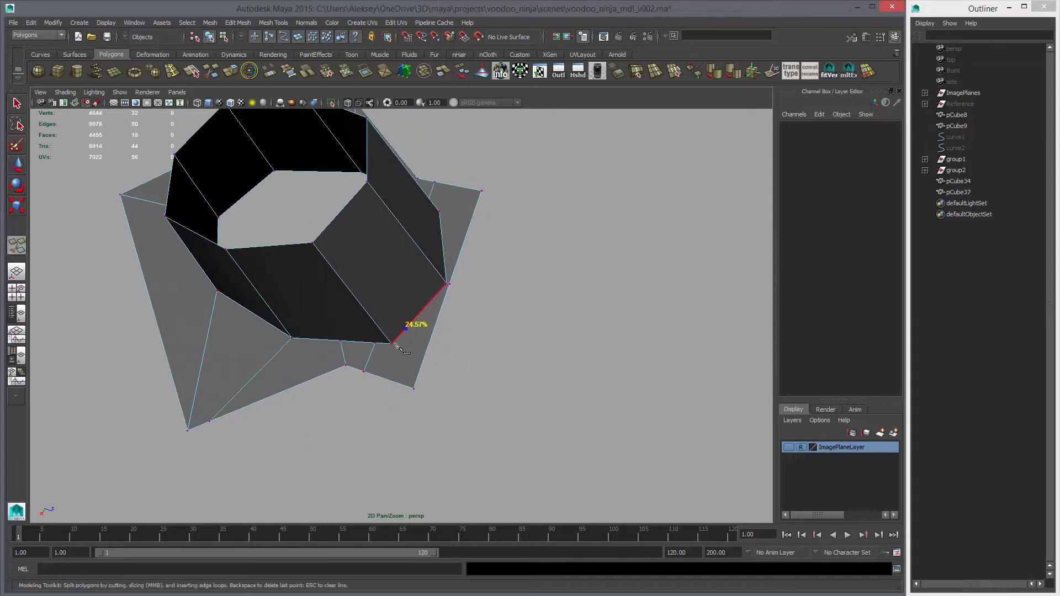
right_click(428, 334)
left_click_drag(380, 356, 422, 330, "alt")
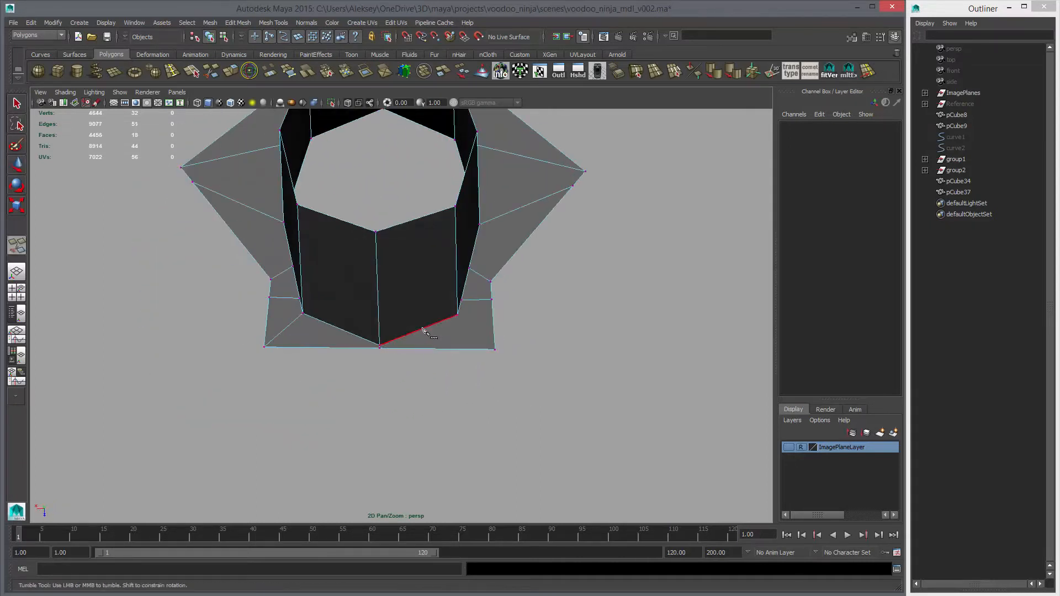
left_click_drag(506, 332, 461, 313, "alt")
key("3")
middle_click_drag(472, 263, 486, 323, "alt")
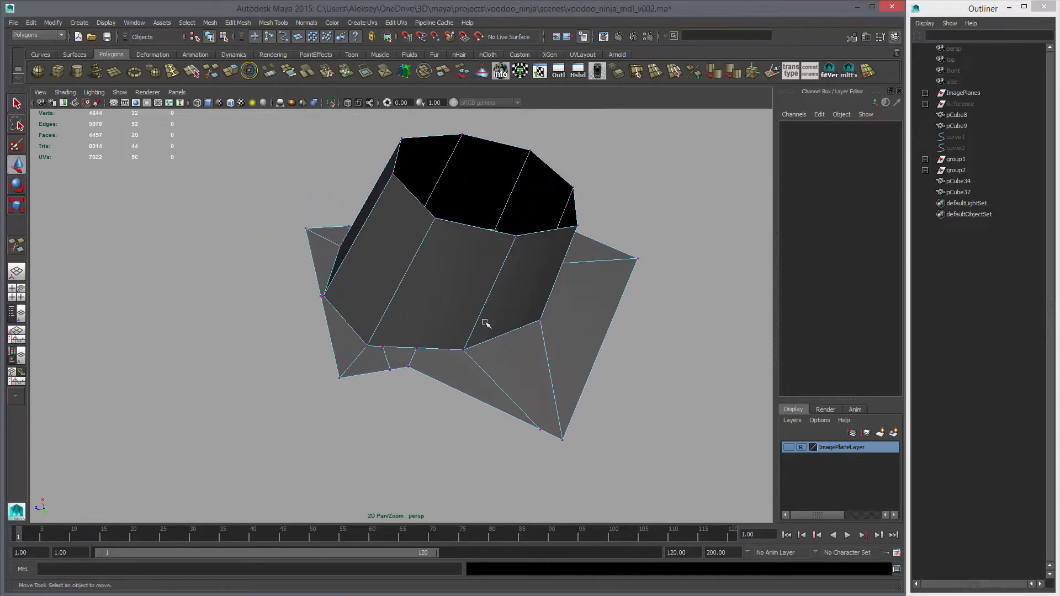
left_click_drag(406, 349, 462, 340, "alt")
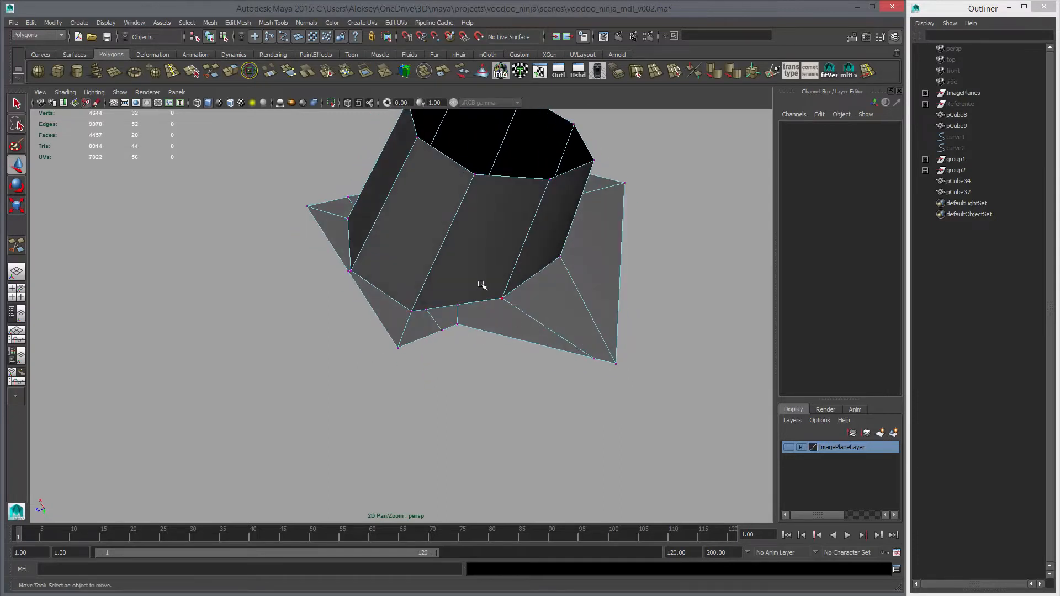
Return the joined neck piece to object mode and delete its construction history.
right_click_drag(481, 285, 508, 272)
left_click(579, 313)
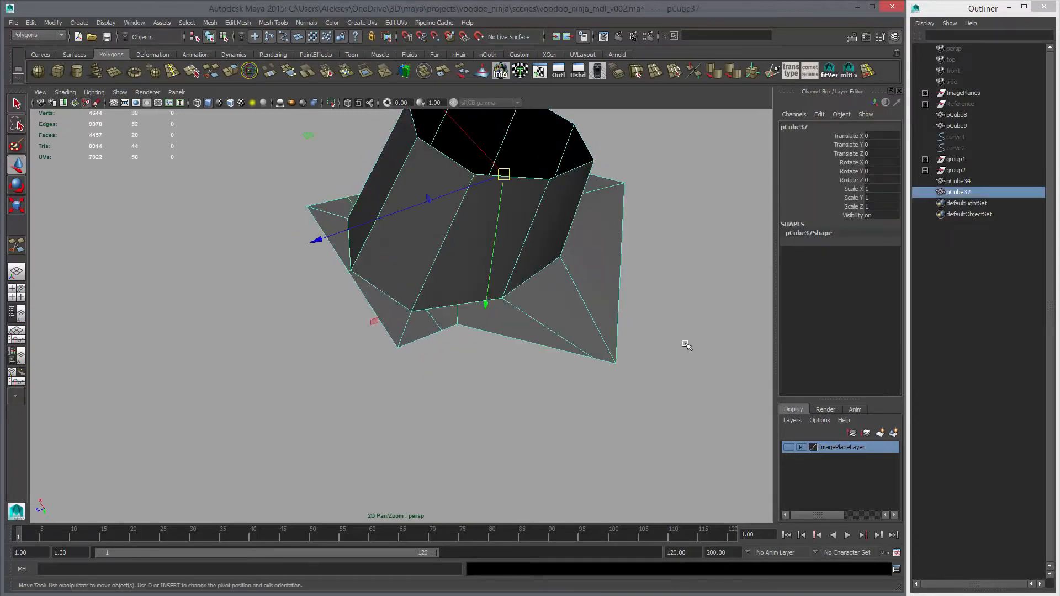
right_click_drag(685, 343, 397, 281, "alt")
left_click_drag(386, 278, 322, 352, "alt")
key("space")
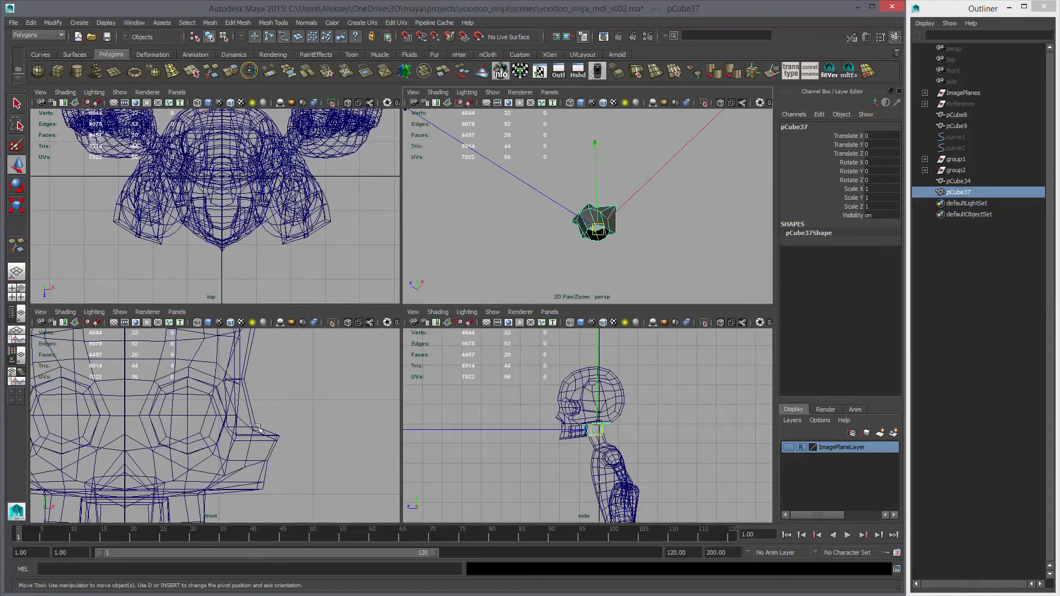
key("space")
key("space")
key("space")
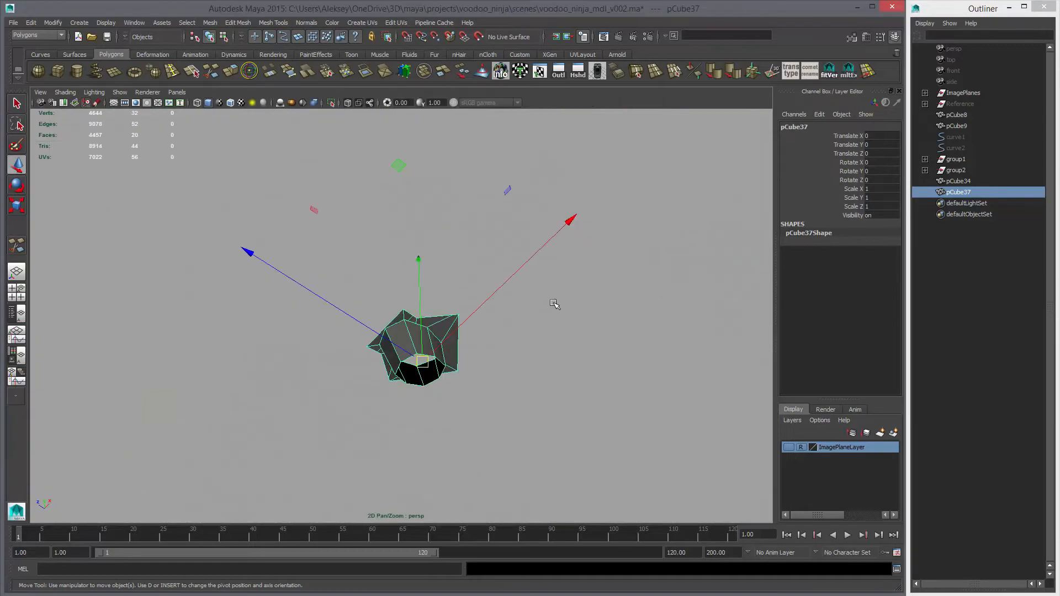
left_click_drag(286, 326, 398, 337, "alt")
Delete the top ring of the original body's neck faces where the neck enters the skull.
left_click(277, 499)
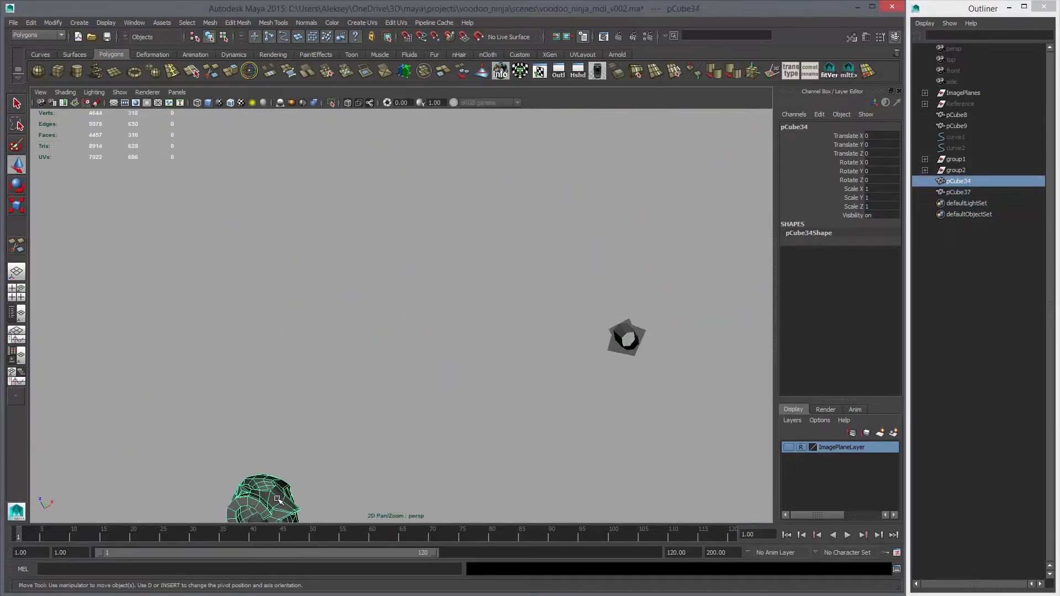
key("f")
right_click_drag(348, 414, 390, 366, "alt")
left_click_drag(390, 367, 408, 338, "alt")
left_click(407, 398)
left_click_drag(412, 404, 419, 388, "alt")
right_click_drag(419, 388, 425, 423, "alt")
right_click_drag(425, 419, 337, 384, "alt")
key("4")
left_click_drag(473, 386, 485, 390, "alt")
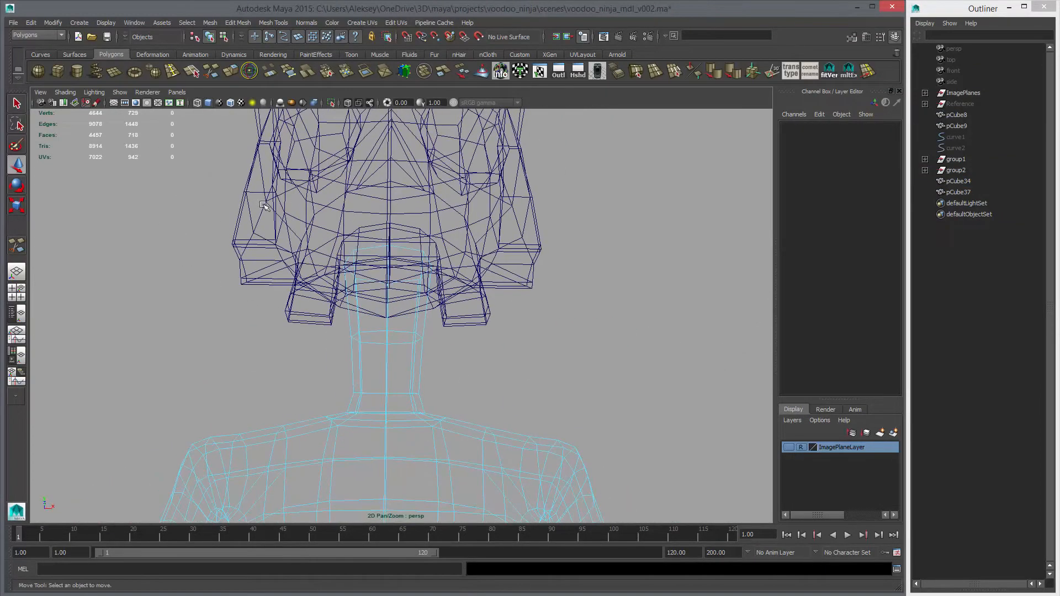
left_click_drag(257, 200, 500, 302)
key("Delete")
Delete the eight underside faces of the original skull that surround the neck opening.
mouse_move(431, 323)
left_mouse_down("alt")
mouse_move(425, 311)
mouse_move(401, 336)
mouse_move(494, 290)
left_mouse_up("alt")
key("5")
left_click(386, 231)
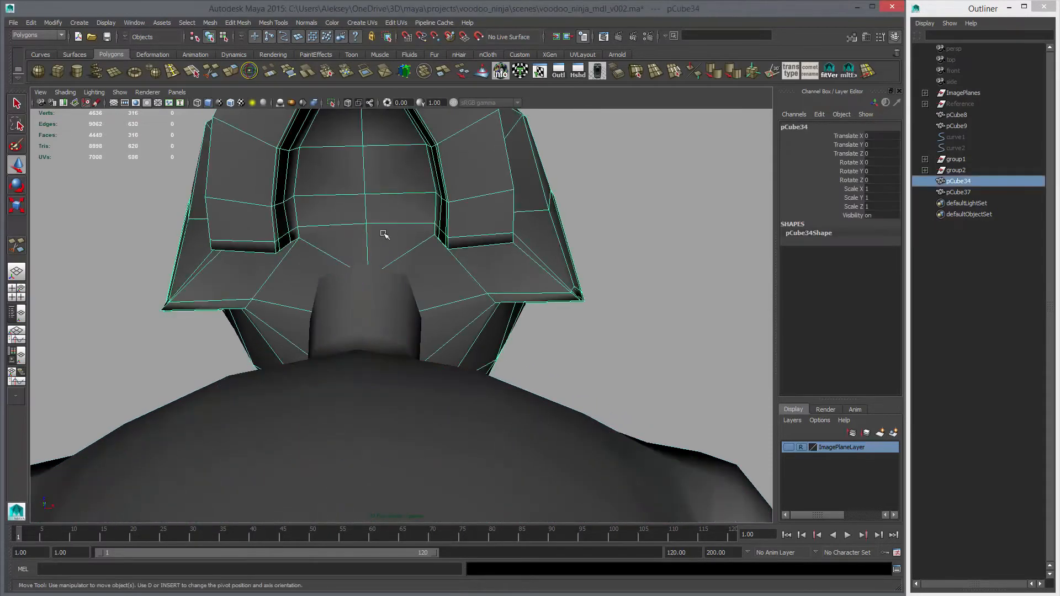
left_click_drag(385, 232, 374, 229, "alt")
right_click_drag(375, 227, 377, 252)
left_click_drag(377, 253, 393, 267, "alt")
middle_click_drag(393, 267, 379, 193, "alt")
left_click_drag(376, 265, 360, 289, "alt")
left_click(339, 290)
left_click(424, 292, "shift")
left_click(421, 256, "shift")
left_click(359, 256, "shift")
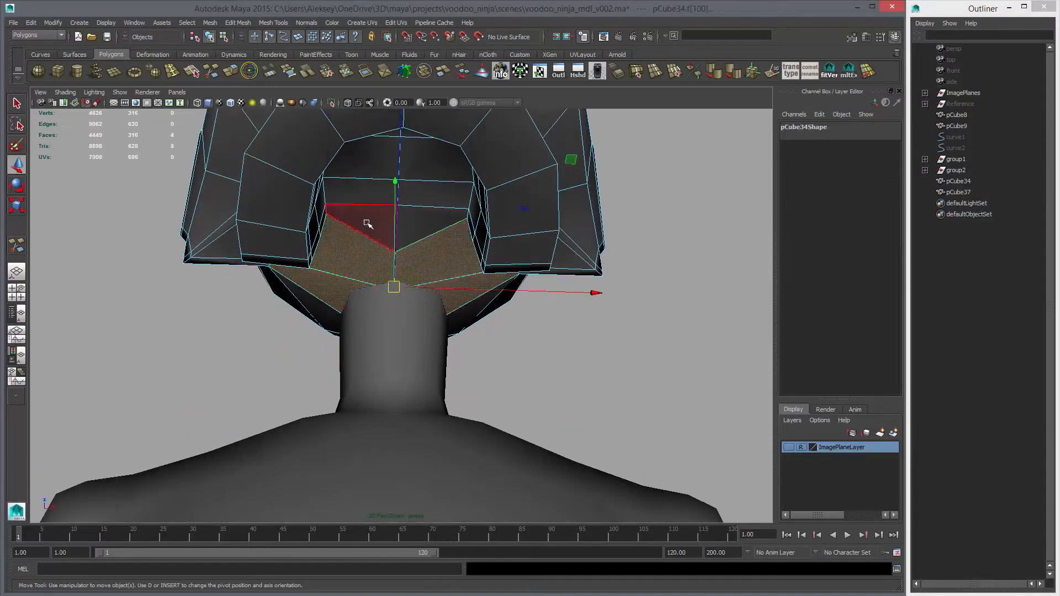
left_click(367, 223, "shift")
left_click(421, 217, "shift")
left_click(417, 196, "shift")
left_click(358, 201, "shift")
key("f")
right_click_drag(558, 294, 276, 279, "alt")
left_click_drag(276, 278, 442, 309, "alt")
right_click_drag(441, 309, 282, 329, "alt")
key("Delete")
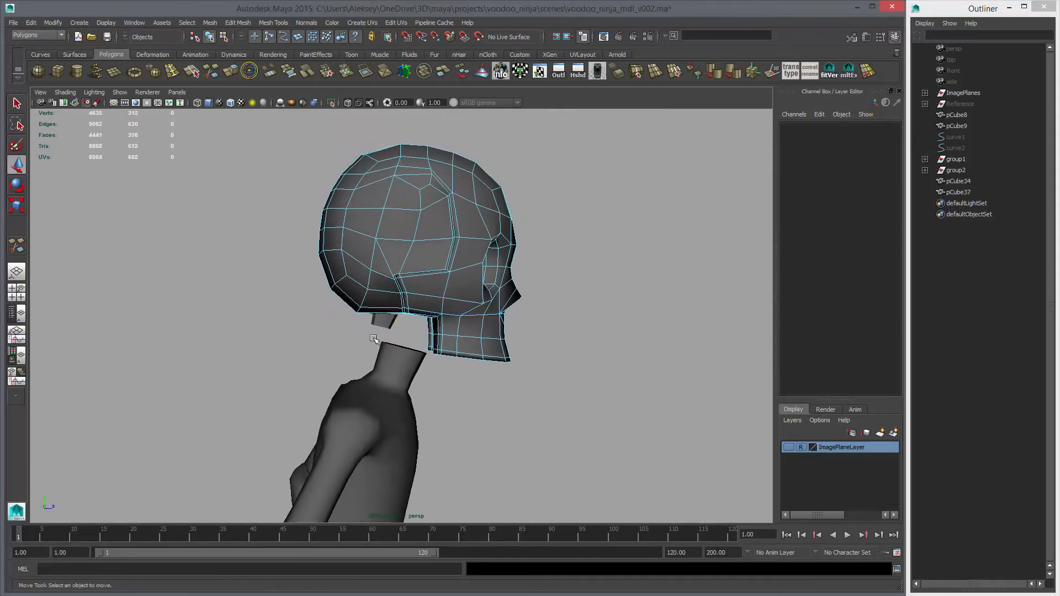
Move the separate neck piece along X to the character's centre, into the gap between skull and body.
key("F8")
key("F8")
left_click_drag(579, 340, 459, 303, "alt")
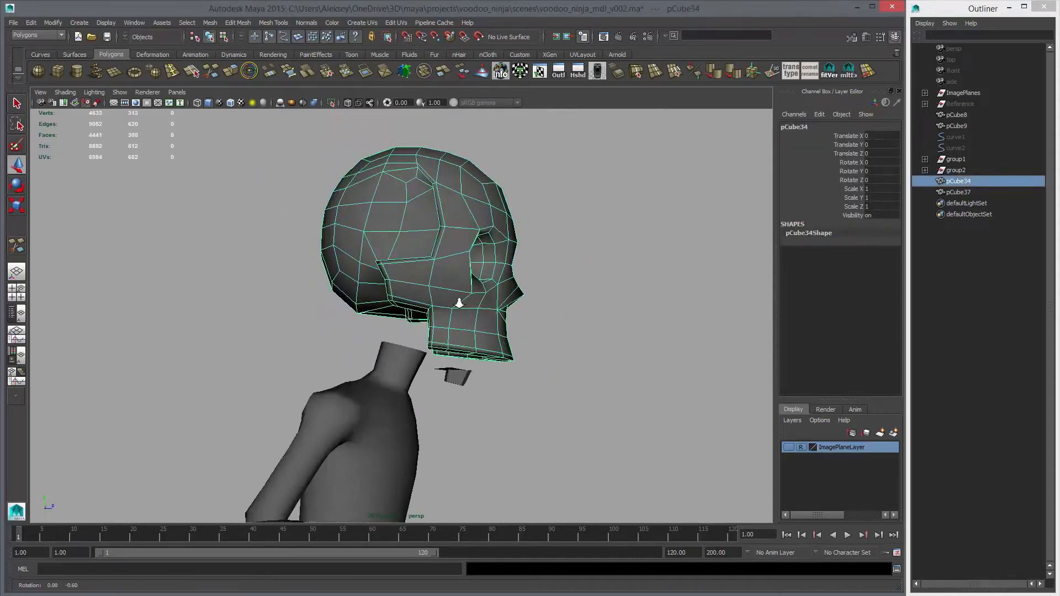
right_click_drag(459, 303, 309, 298, "alt")
middle_click_drag(518, 289, 387, 288, "alt")
left_click_drag(386, 289, 461, 300, "alt")
left_click(127, 296)
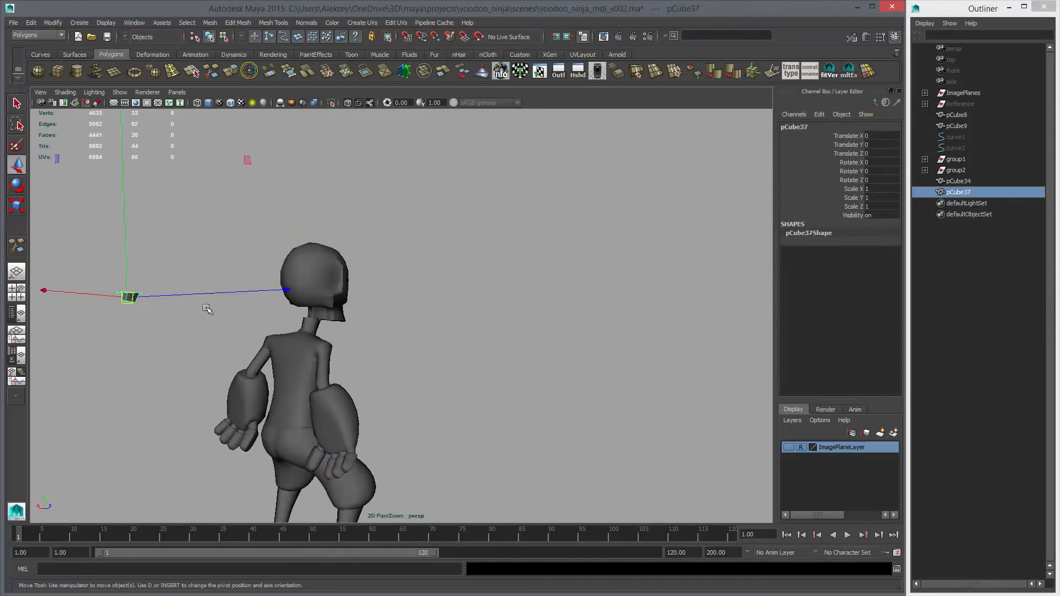
left_click_drag(607, 408, 480, 265, "alt")
left_click_drag(641, 389, 575, 335, "alt")
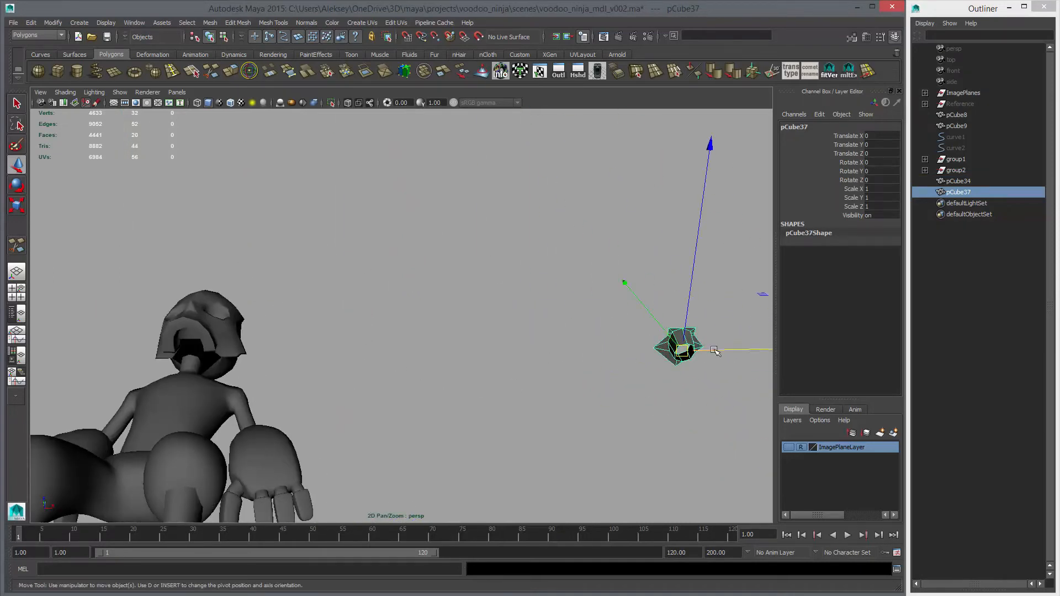
middle_click_drag(190, 363, 197, 364)
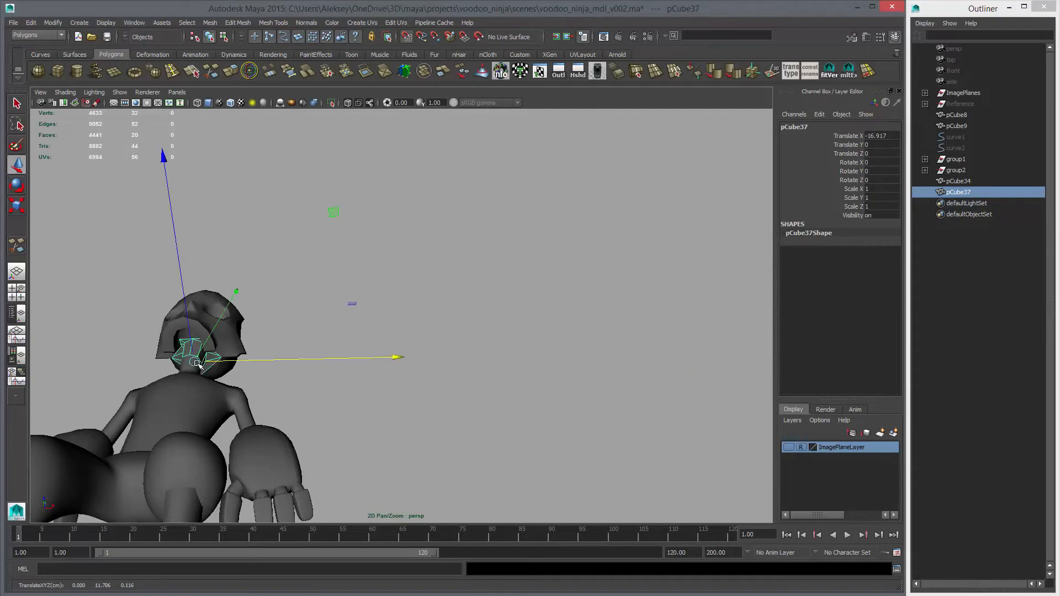
key("f")
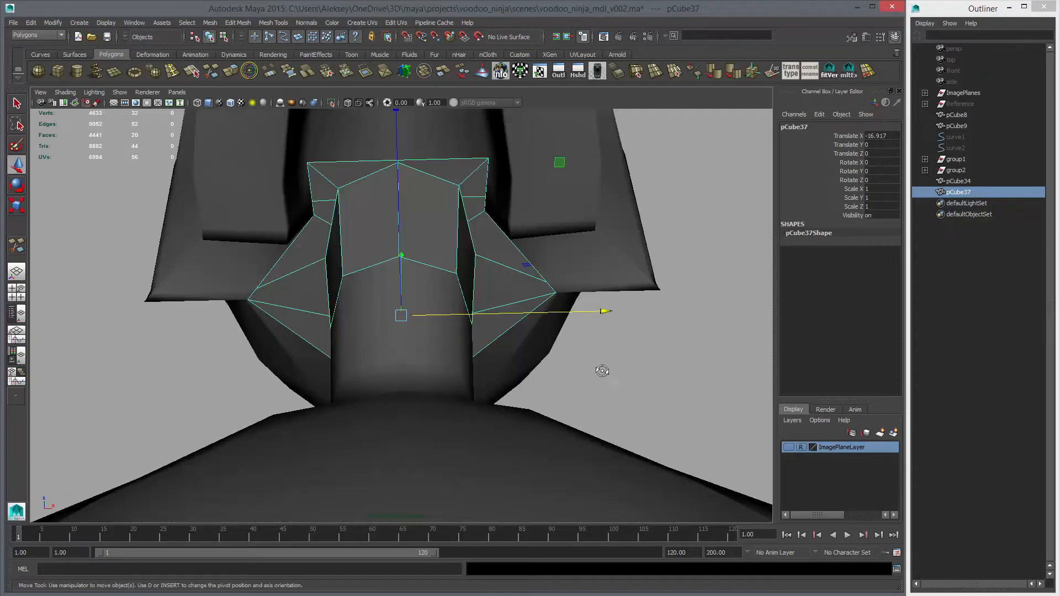
Combine the skull, the body and the neck piece into one mesh.
left_click_drag(602, 371, 571, 353, "alt")
left_click(404, 365, "shift")
left_click(415, 202, "shift")
left_click_drag(529, 313, 456, 330, "alt")
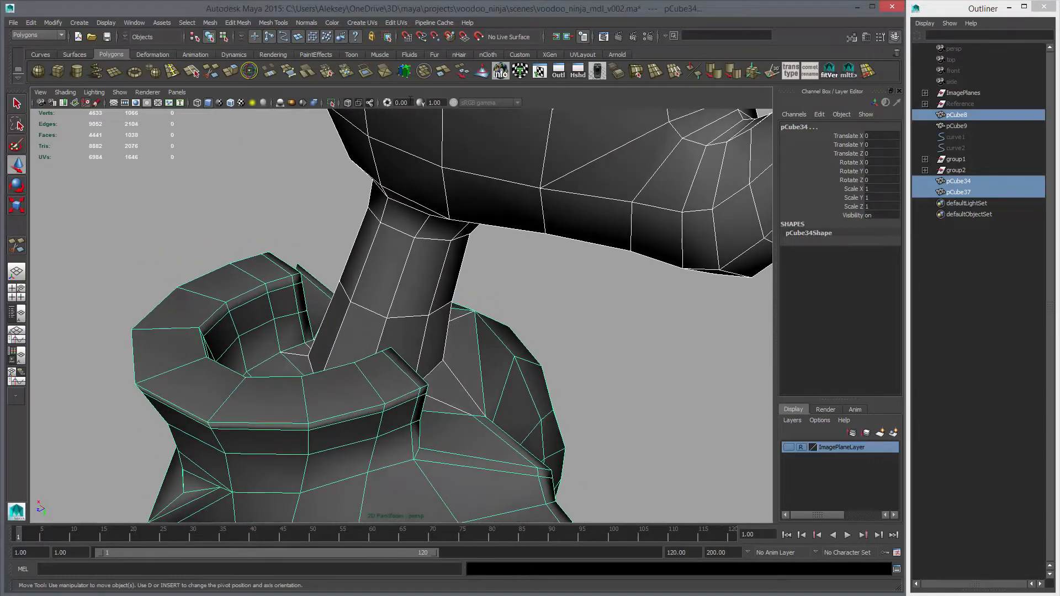
left_click(423, 72)
Merge the overlapping seam vertices at both ends of the neck piece and return the mesh to object mode.
left_click_drag(497, 397, 432, 372, "alt")
right_click_drag(432, 372, 387, 366)
key("4")
mouse_move(461, 384)
left_mouse_down("alt")
mouse_move(525, 364)
mouse_move(589, 308)
left_mouse_up("alt")
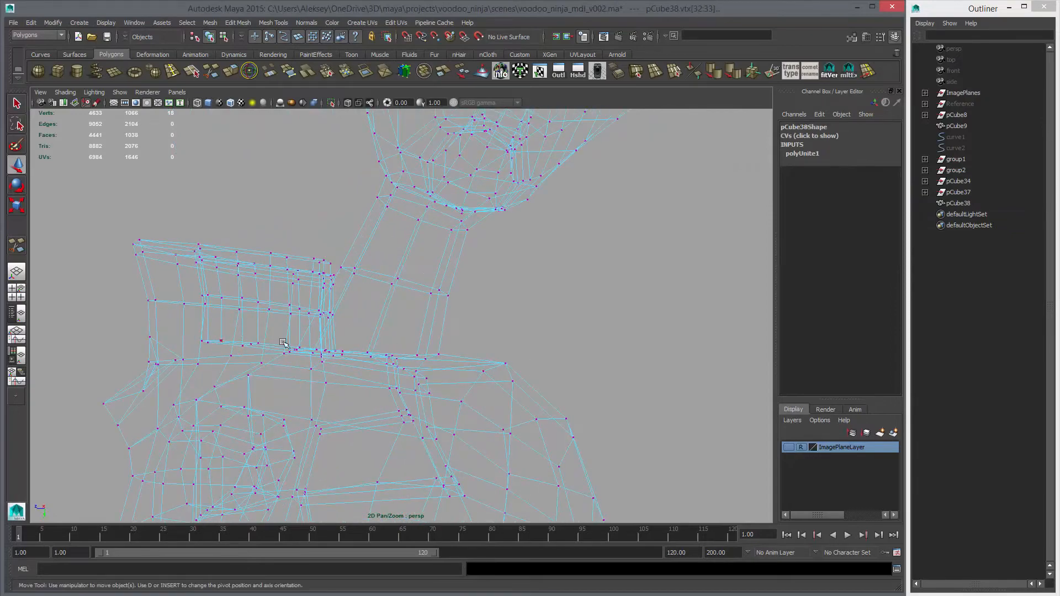
left_click_drag(638, 386, 637, 385)
left_click_drag(532, 390, 461, 390, "alt")
key("5")
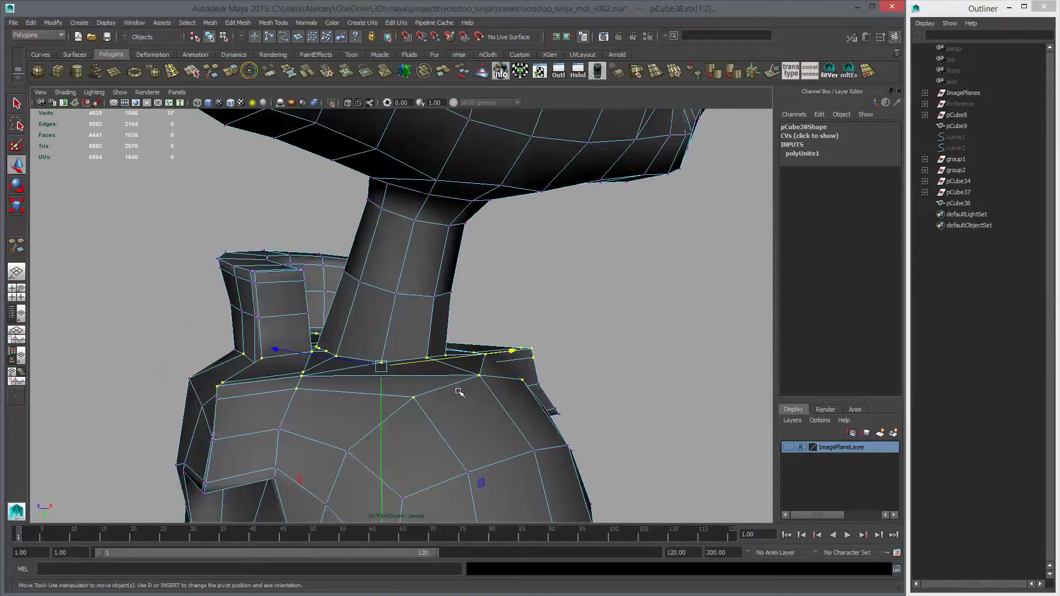
left_click_drag(341, 339, 474, 410, "alt")
left_click_drag(347, 263, 370, 285, "alt")
left_click_drag(517, 294, 544, 306, "shift")
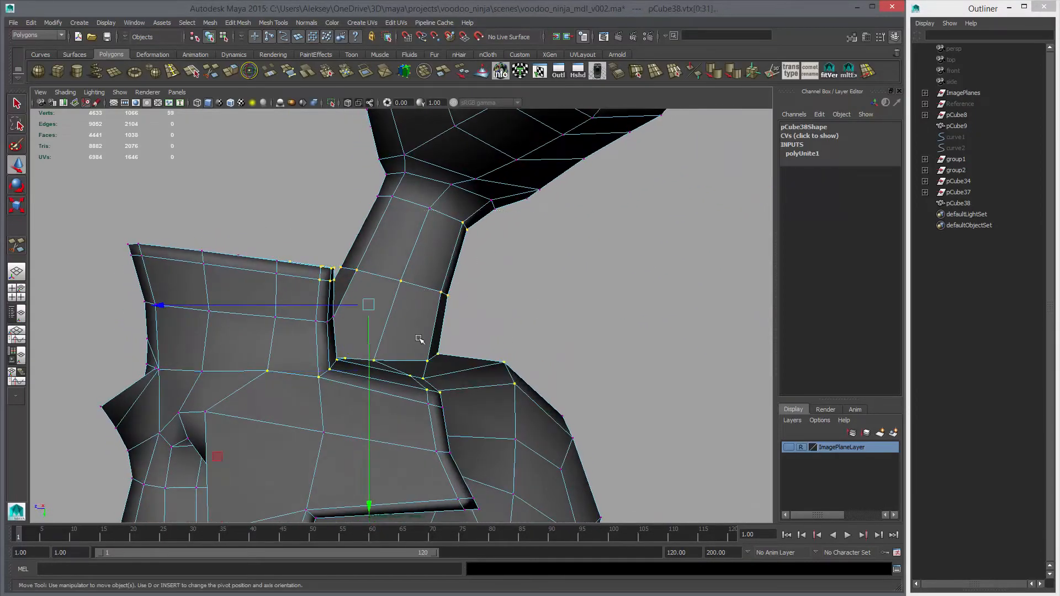
left_click_drag(418, 338, 345, 378, "alt")
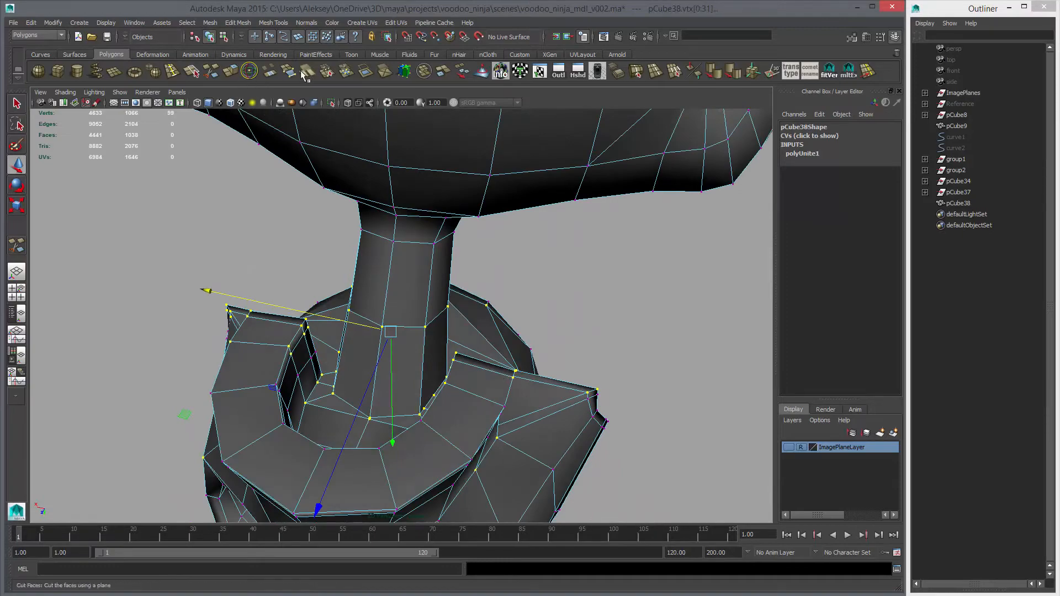
left_click(325, 77)
left_click_drag(496, 353, 583, 363, "alt")
right_click_drag(512, 351, 563, 337)
left_click(598, 380)
Examine the joined head and neck from several angles, including the smoothed profile in the side view.
left_click_drag(598, 380, 505, 376, "alt")
right_click_drag(505, 376, 465, 356, "alt")
left_click_drag(465, 356, 334, 386, "alt")
right_click_drag(333, 386, 436, 378, "alt")
left_click(435, 377)
key("1")
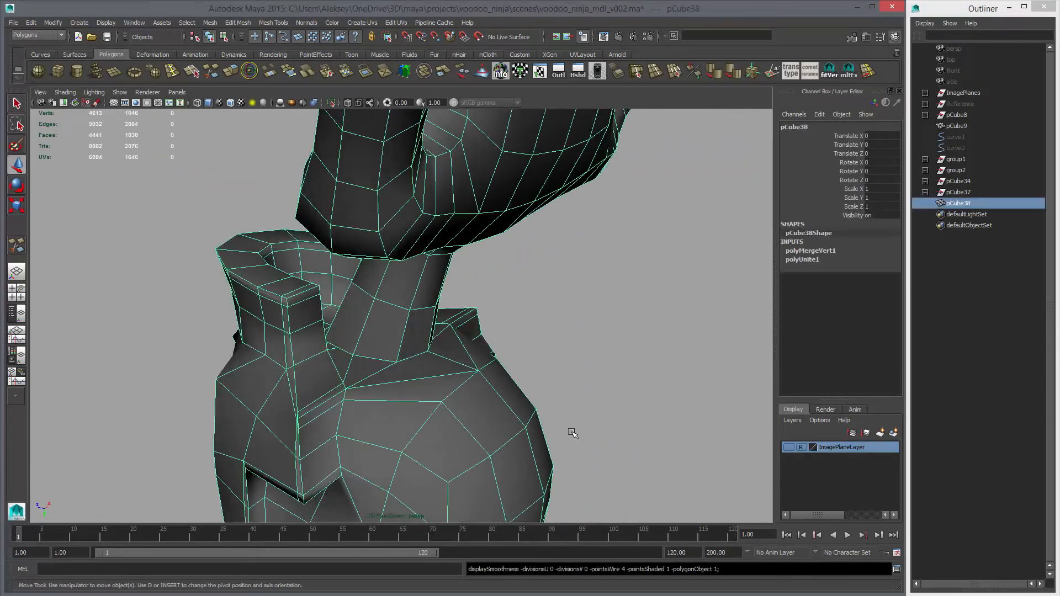
left_click_drag(562, 415, 537, 409, "alt")
key("space")
key("space")
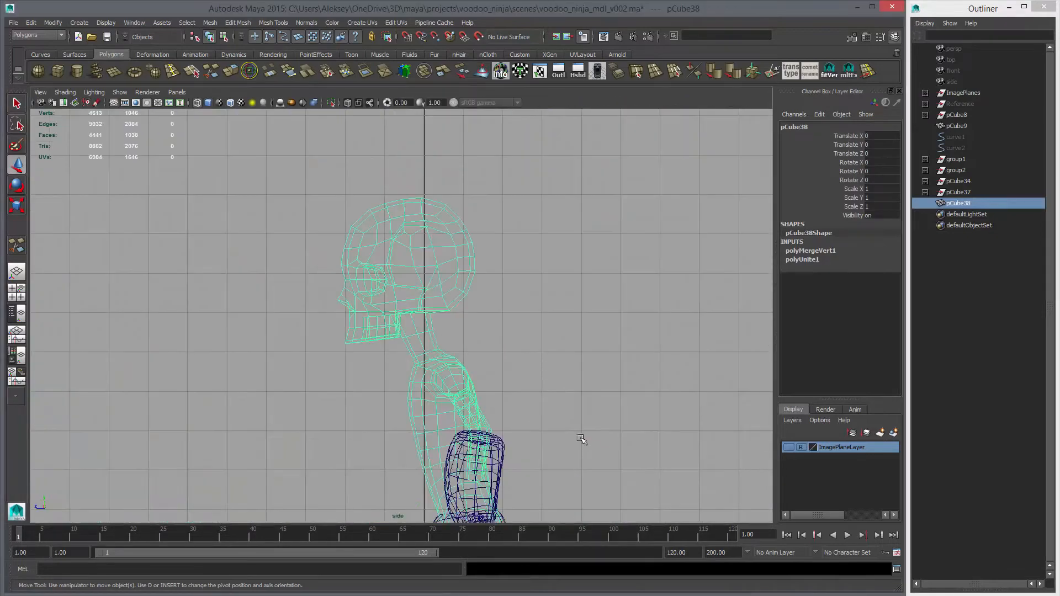
key("3")
key("5")
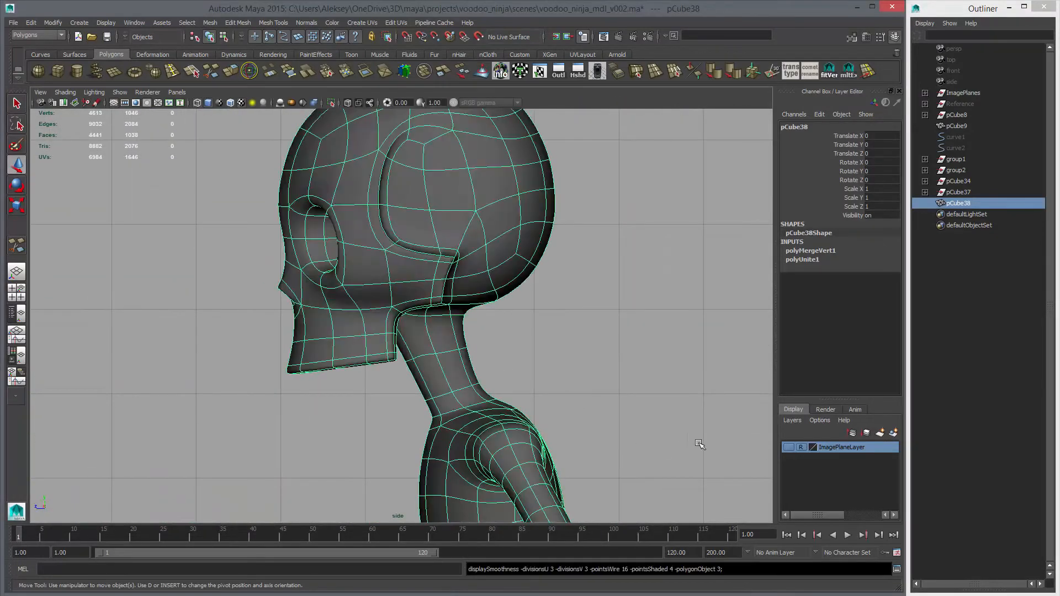
left_click(790, 446)
left_click(787, 446)
left_click_drag(560, 258, 606, 374, "alt")
scroll(507, 309, "up", 3)
key("1")
Move the centre vertex on the skull's underside just in front of the neck along Z and preview it smoothed.
left_click_drag(506, 310, 450, 336, "alt")
middle_click_drag(418, 253, 431, 273, "alt")
right_click_drag(430, 253, 383, 253)
left_click_drag(388, 257, 362, 270, "alt")
middle_click_drag(362, 264, 393, 271)
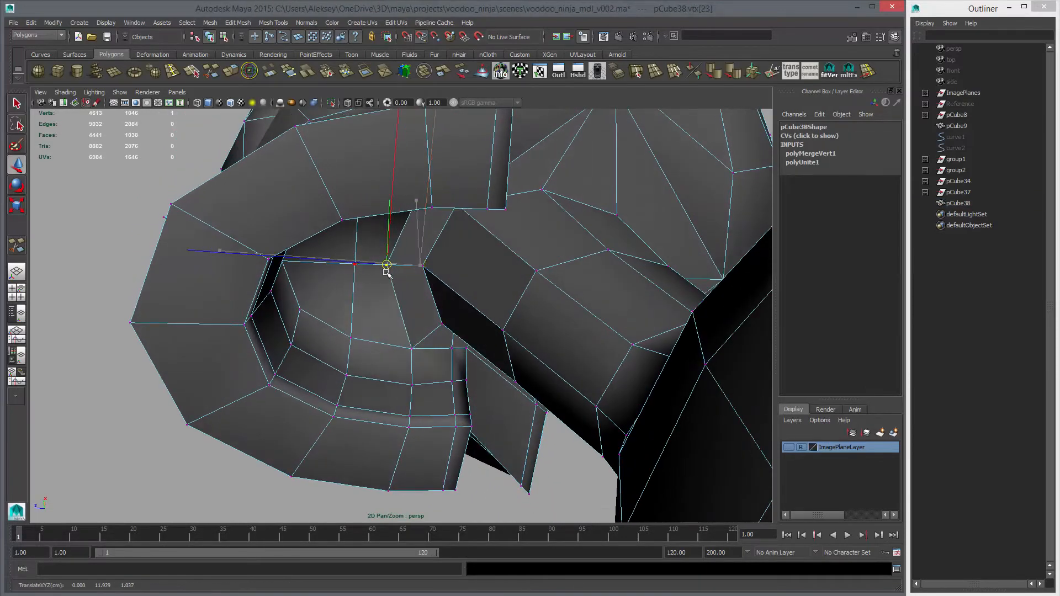
left_click_drag(486, 311, 442, 362, "alt")
key("3")
key("1")
Cut two edges joining the jaw corner to the neck patch on one side and delete the two short edges they replace.
middle_click_drag(442, 362, 433, 317, "alt")
right_click_drag(434, 318, 513, 385, "alt")
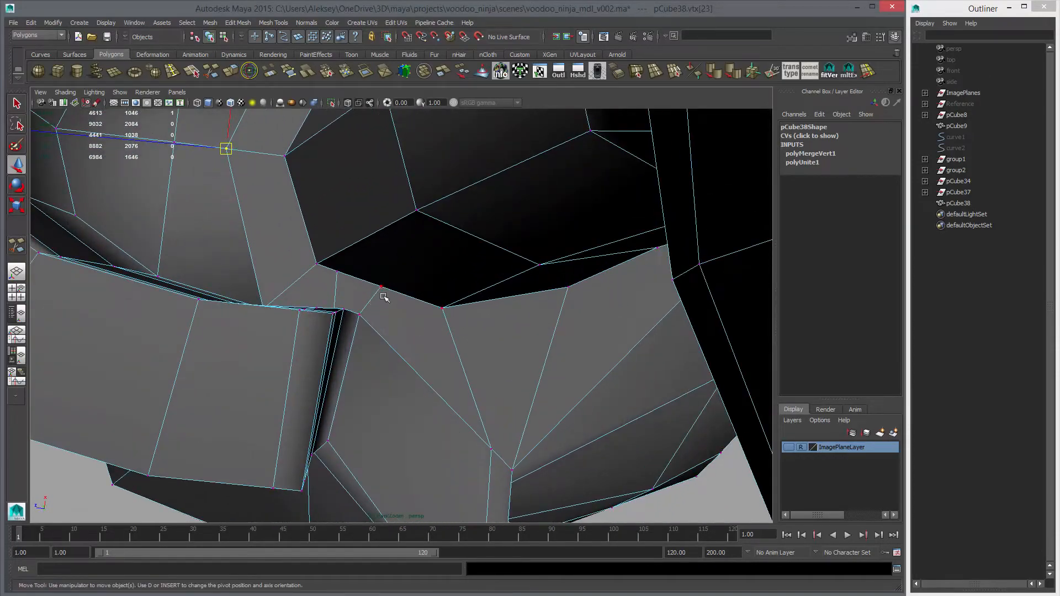
left_click_drag(377, 321, 417, 310, "alt")
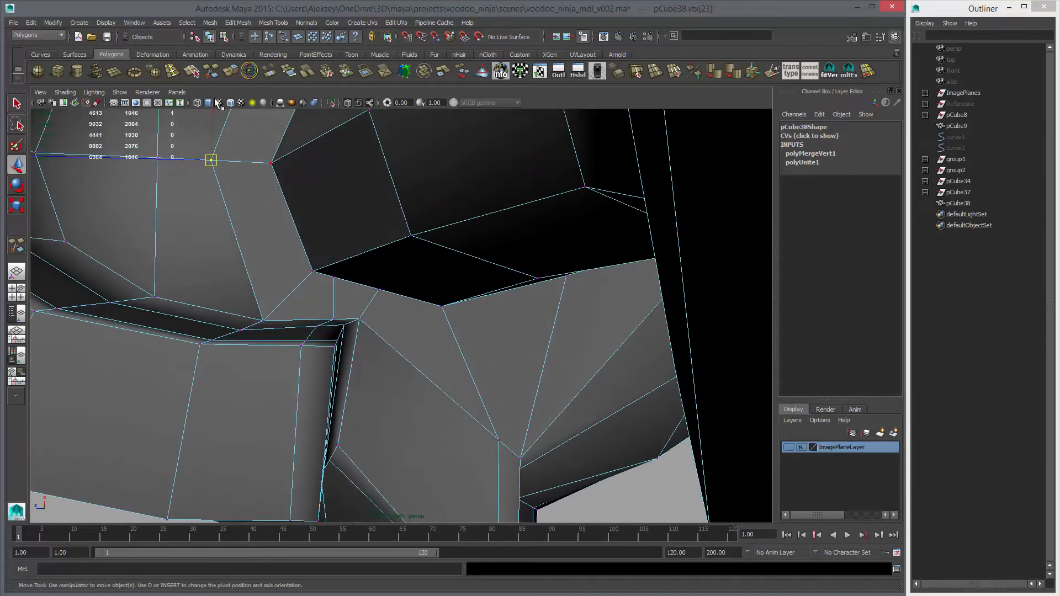
left_click(213, 73)
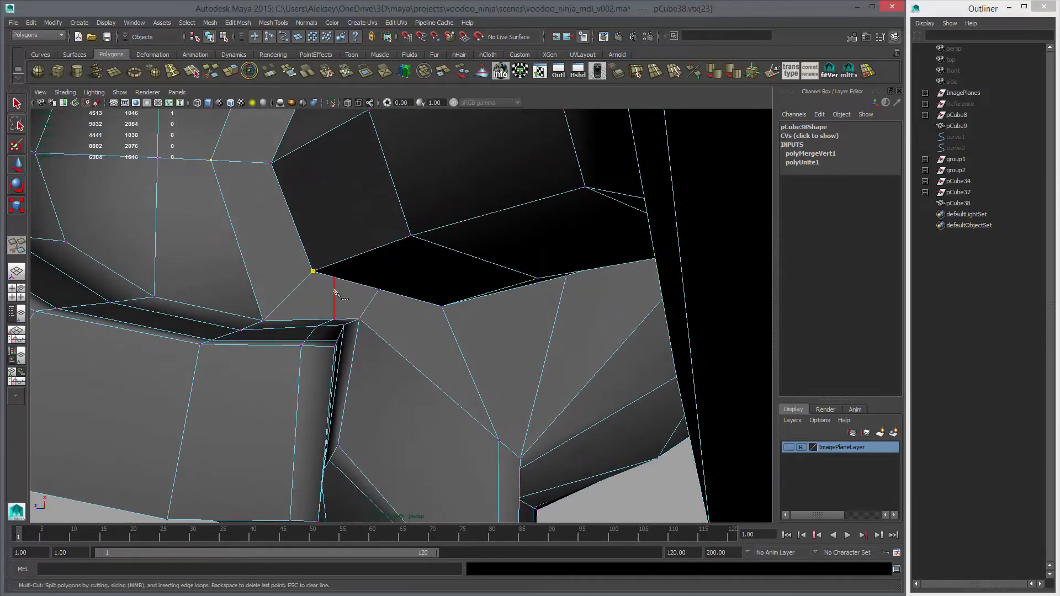
right_click(392, 317)
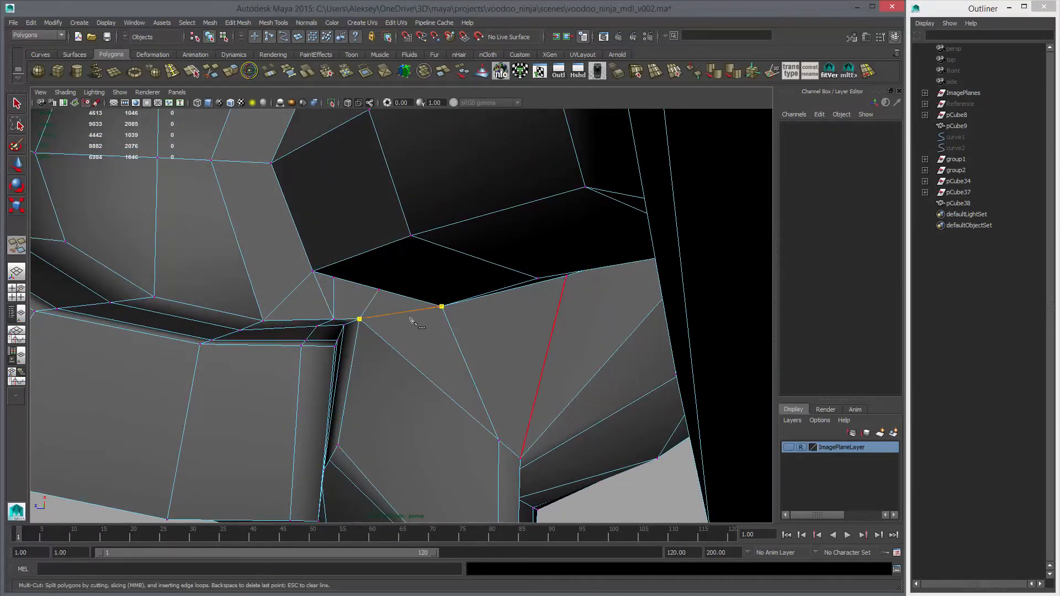
key("w")
left_click(367, 299)
left_click(333, 283)
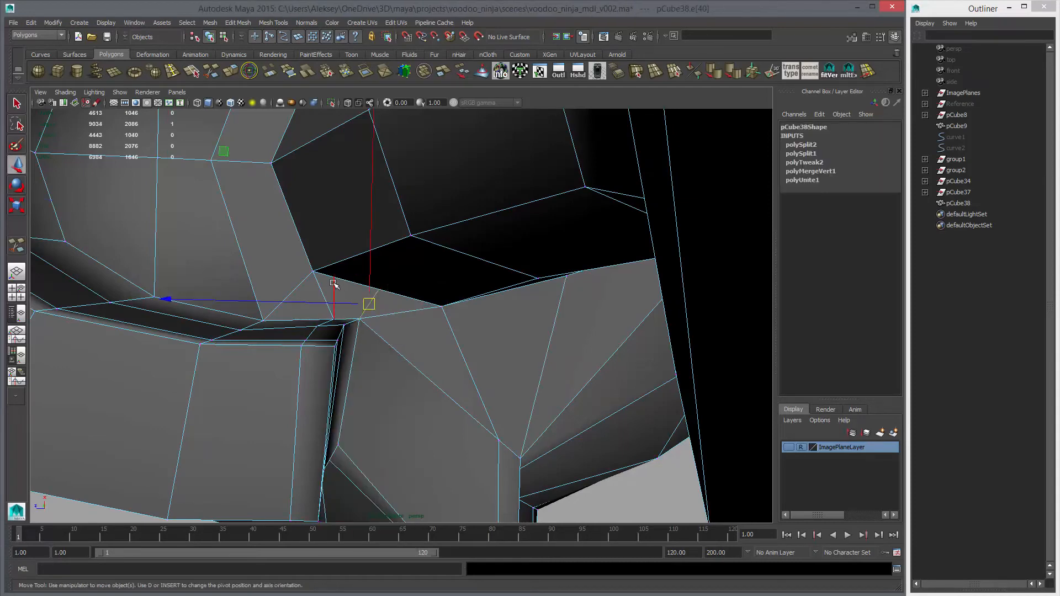
key("Delete")
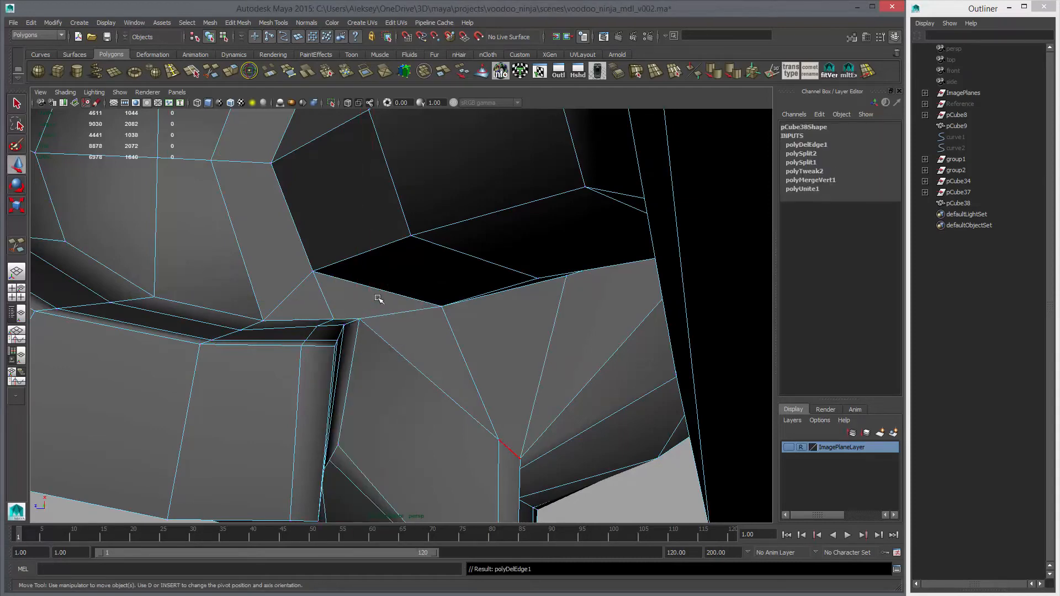
On the opposite side, cut an edge from the patch's front corner to the jaw loop and delete the two short edges beside it.
left_click_drag(381, 300, 429, 359, "alt")
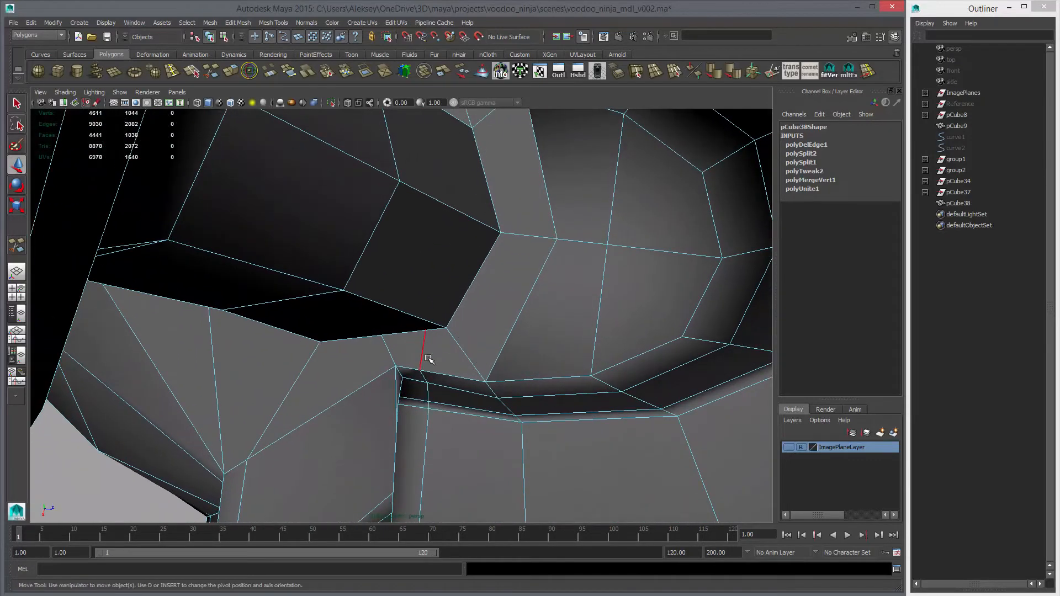
key("y")
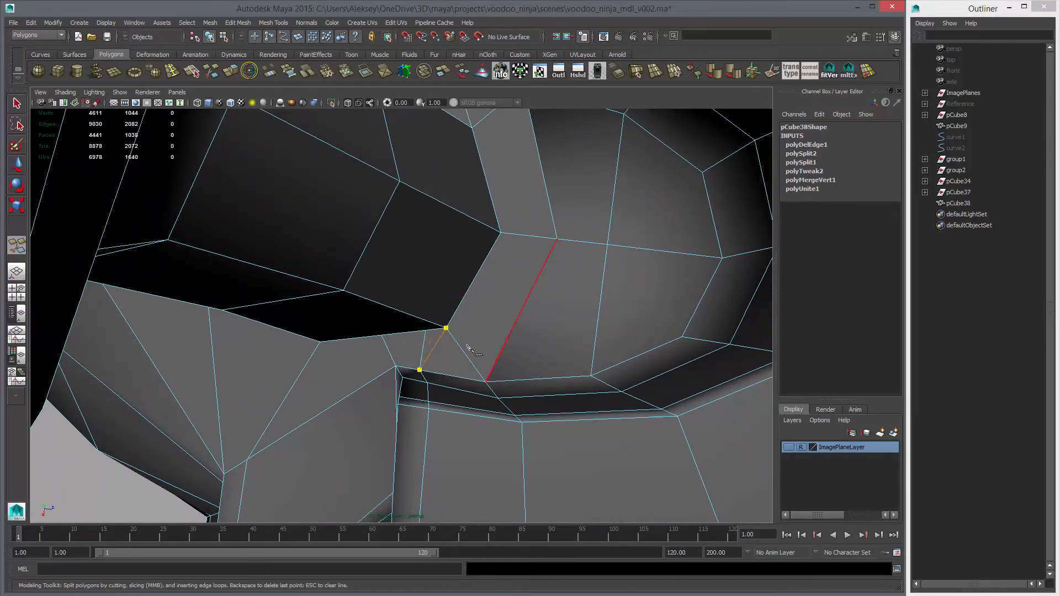
key("w")
left_click(421, 345)
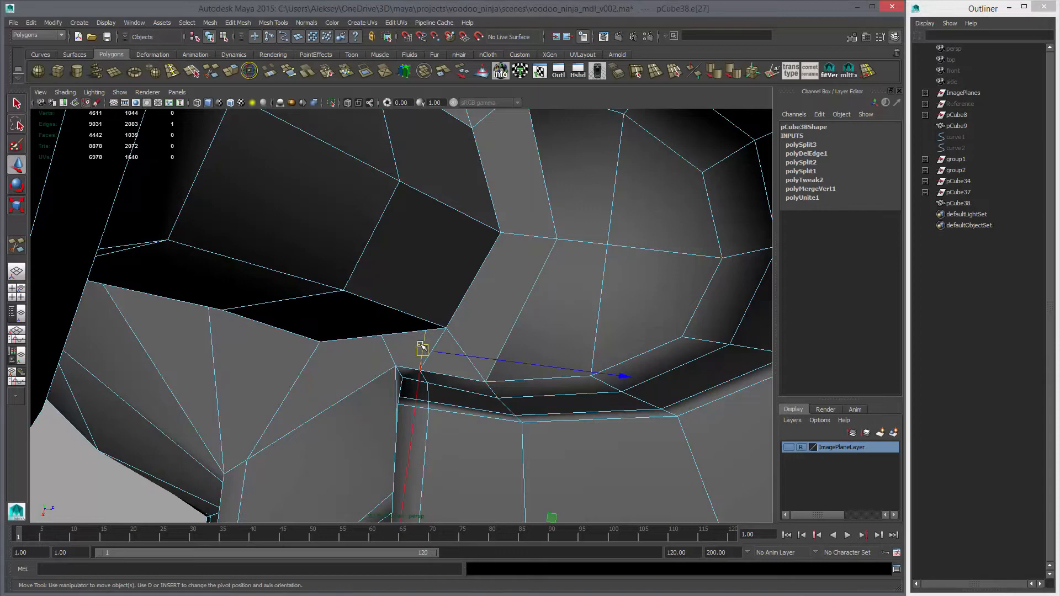
left_click(381, 344, "shift")
key("Delete")
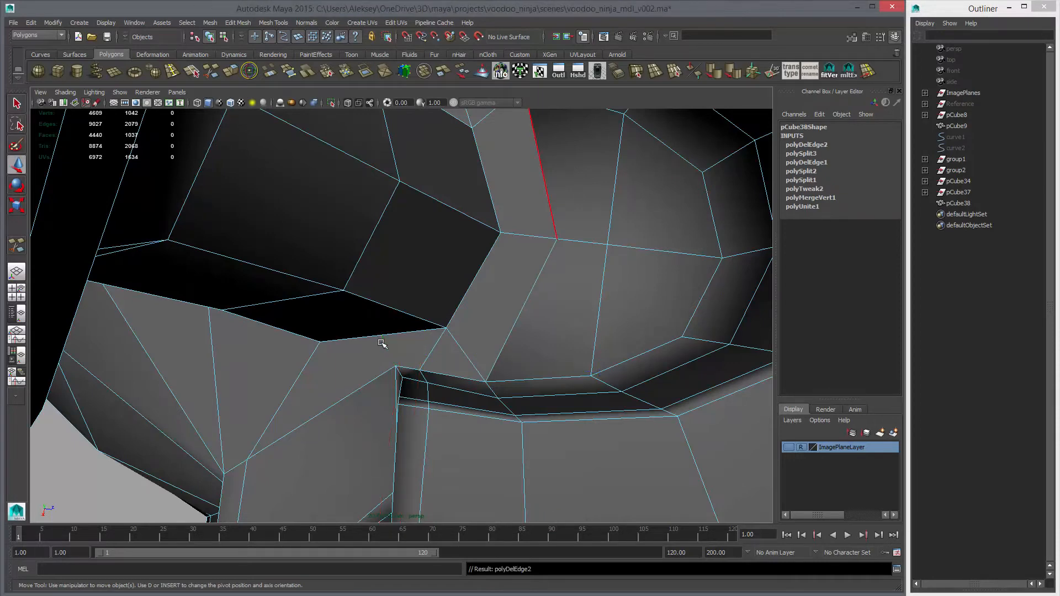
Cut a second edge on this side from the patch's rear vertex to the jaw corner.
key("y")
left_click(320, 341)
right_click(409, 343)
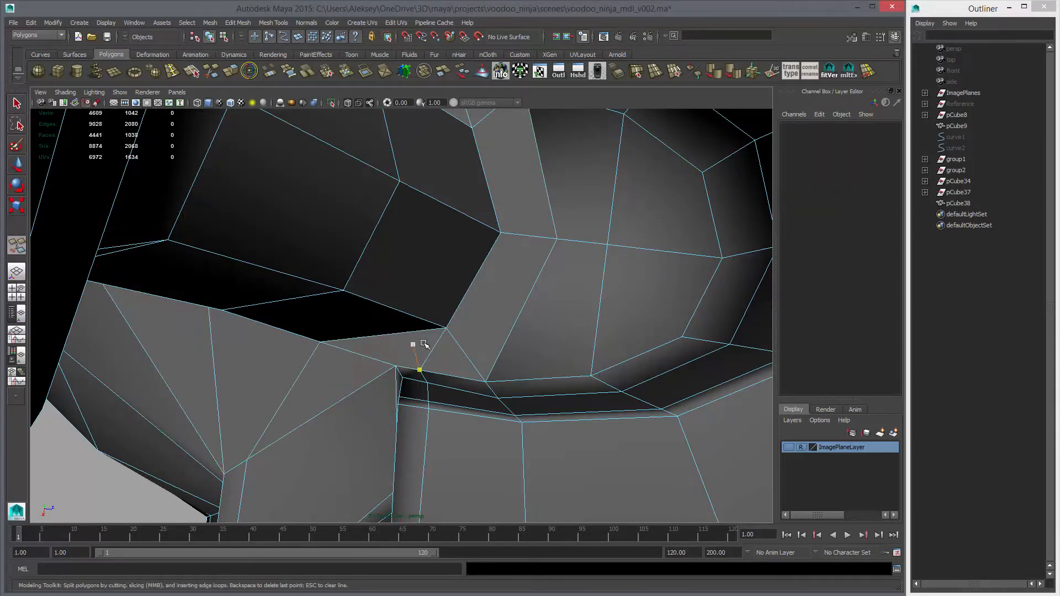
key("w")
right_click_drag(414, 345, 395, 340, "alt")
left_click_drag(395, 340, 510, 366, "alt")
Return the combined mesh to object mode and soften its edges.
right_click_drag(412, 338, 409, 360)
left_click_drag(409, 360, 404, 293, "alt")
right_click_drag(404, 293, 473, 279, "alt")
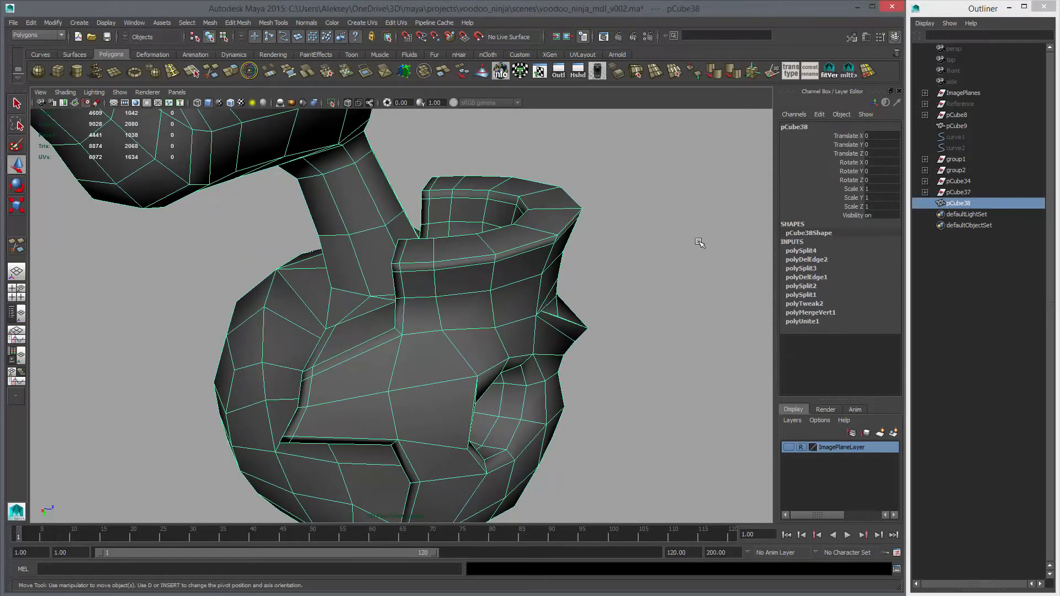
left_click(714, 72)
left_click(647, 226)
Examine the two triangular faces on either side of the neck's front on the skull's underside.
left_click_drag(541, 235, 377, 333, "alt")
left_click(505, 277)
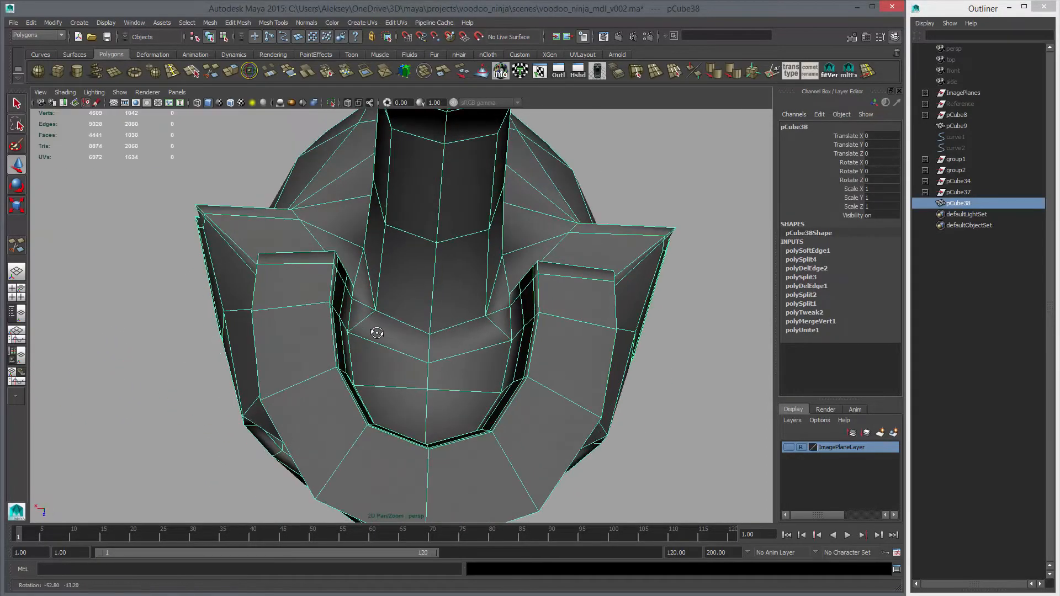
right_click_drag(366, 310, 364, 335)
left_click(365, 313)
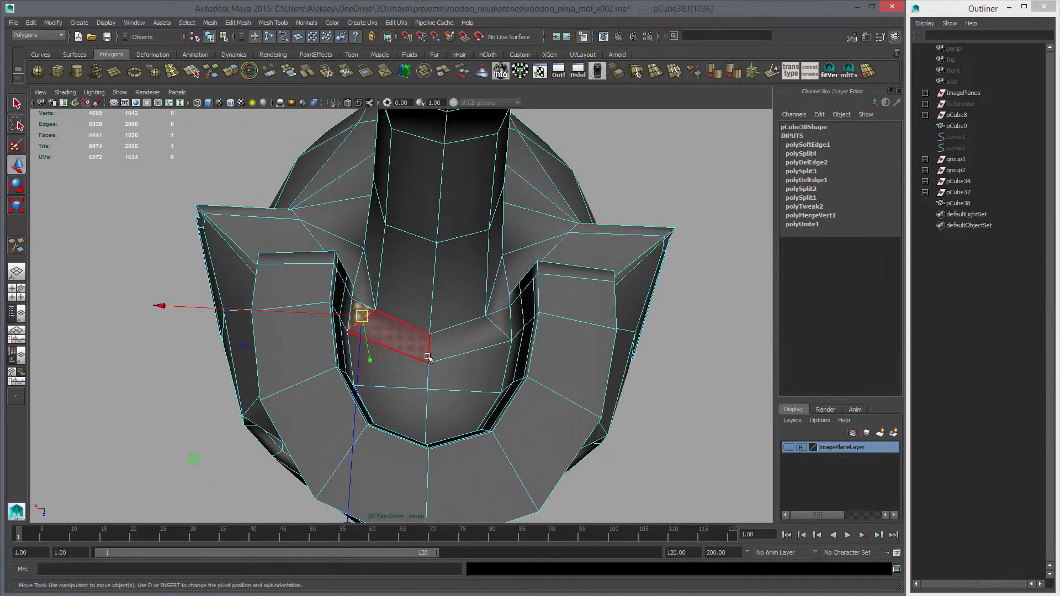
left_click(507, 324, "shift")
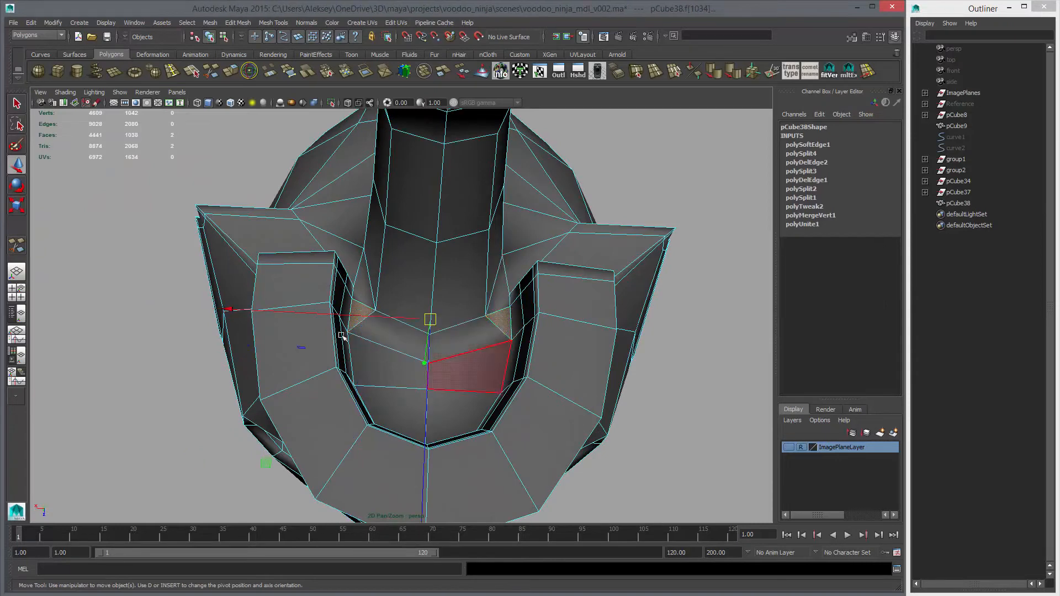
left_click_drag(469, 320, 502, 338, "alt")
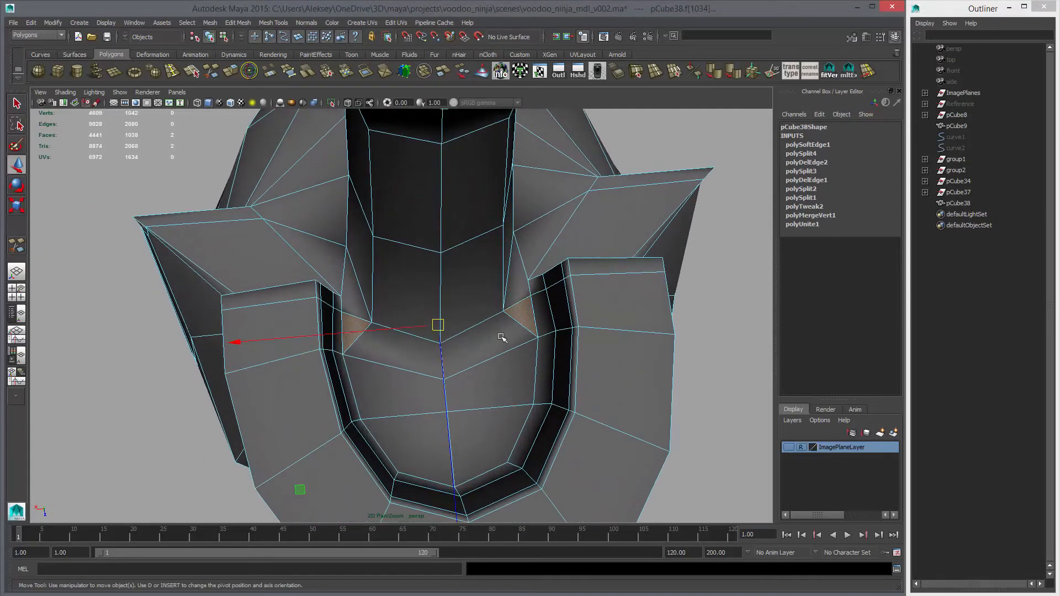
middle_click_drag(502, 338, 490, 286, "alt")
left_click_drag(493, 277, 360, 287, "alt")
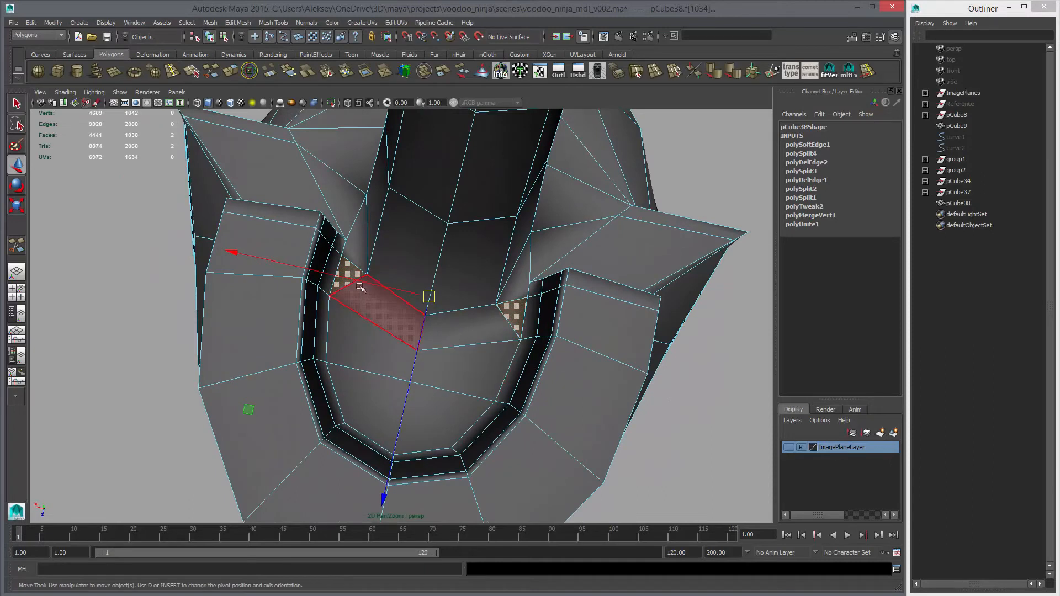
right_click(358, 316)
Cut edges from the central vertex under the skull to the two front corners of the inner jaw loop.
left_click(213, 71)
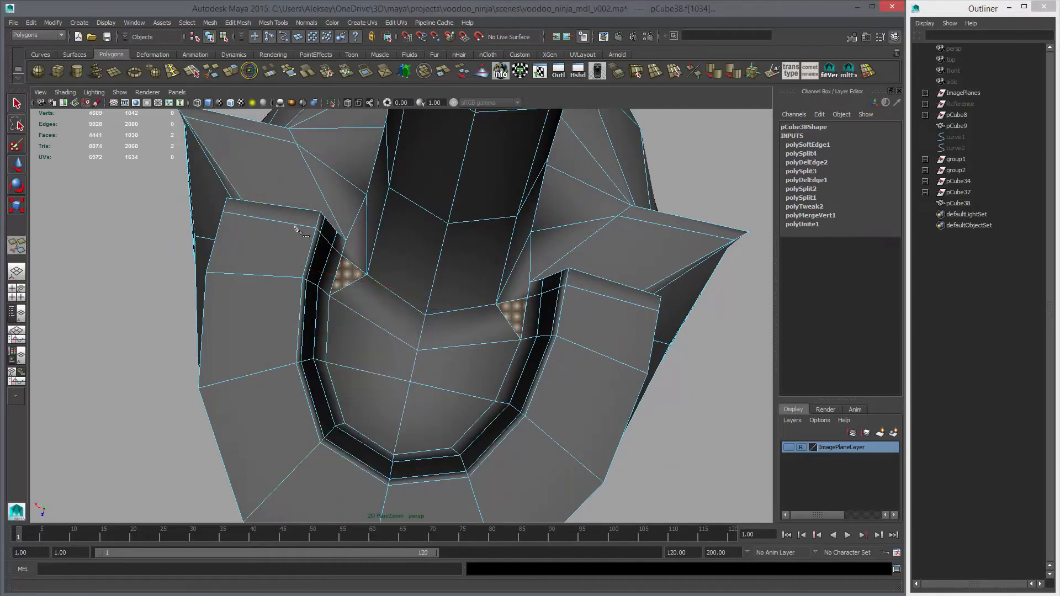
left_click(409, 382)
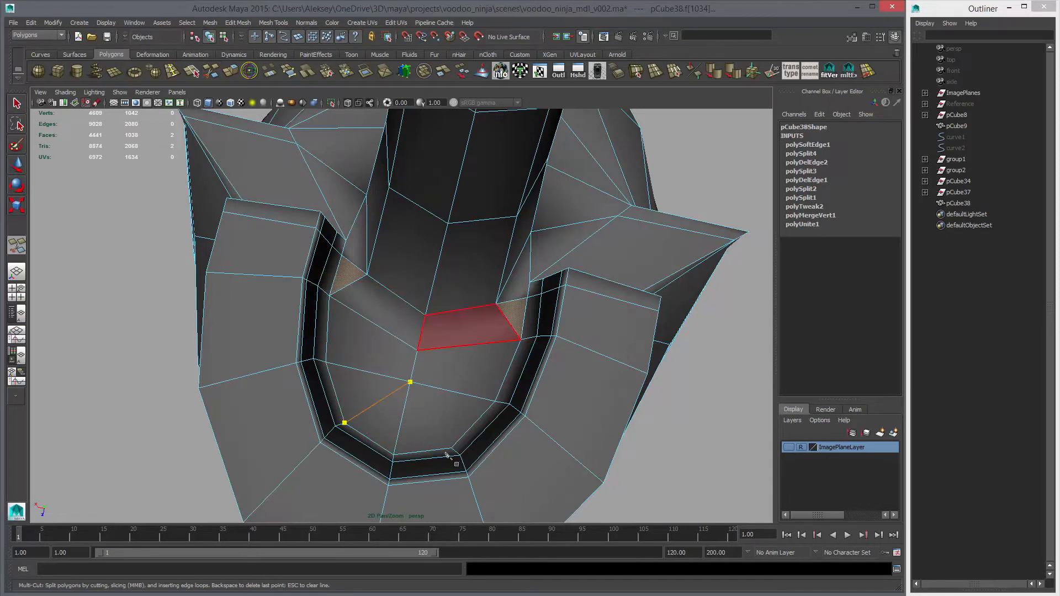
right_click(442, 412)
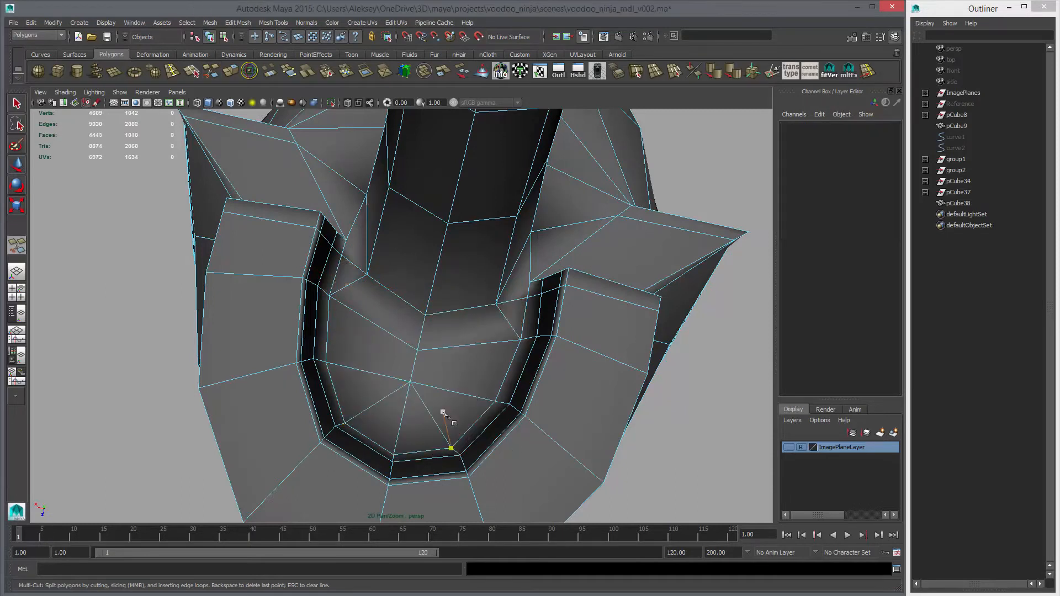
Delete the two edges joining the neck's front corners to the inner jaw loop on the skull's underside.
right_click_drag(357, 300, 359, 281)
key("w")
left_click(359, 280)
left_click(508, 321, "shift")
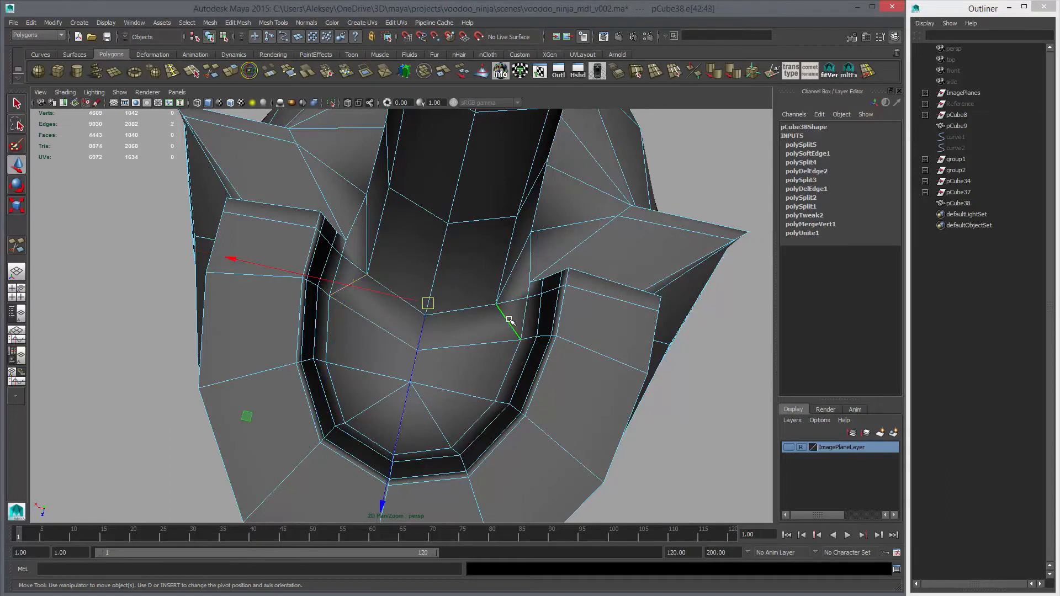
key("Delete")
left_click(212, 71)
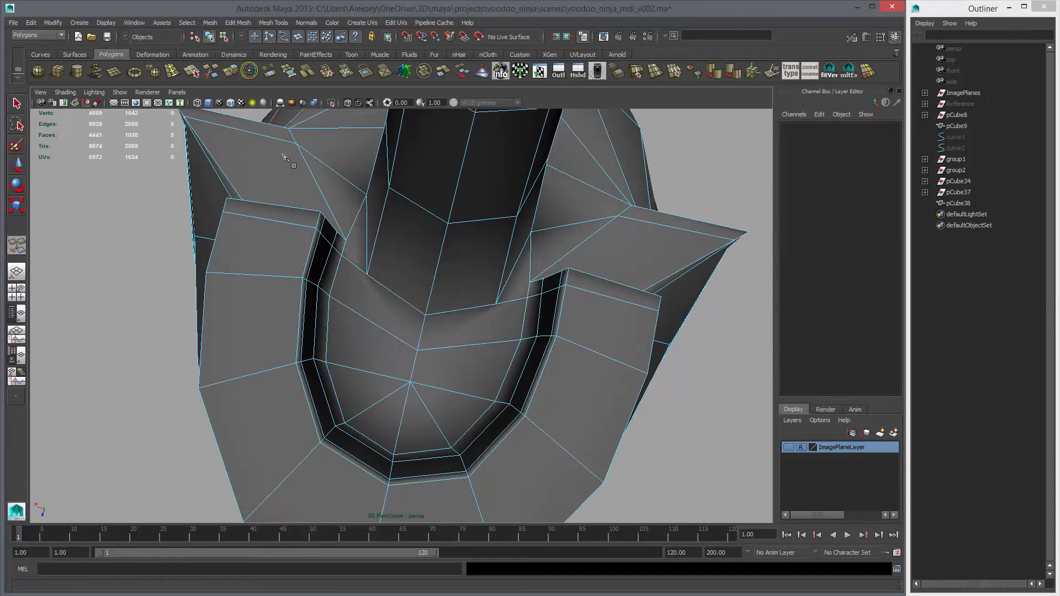
left_click(367, 274)
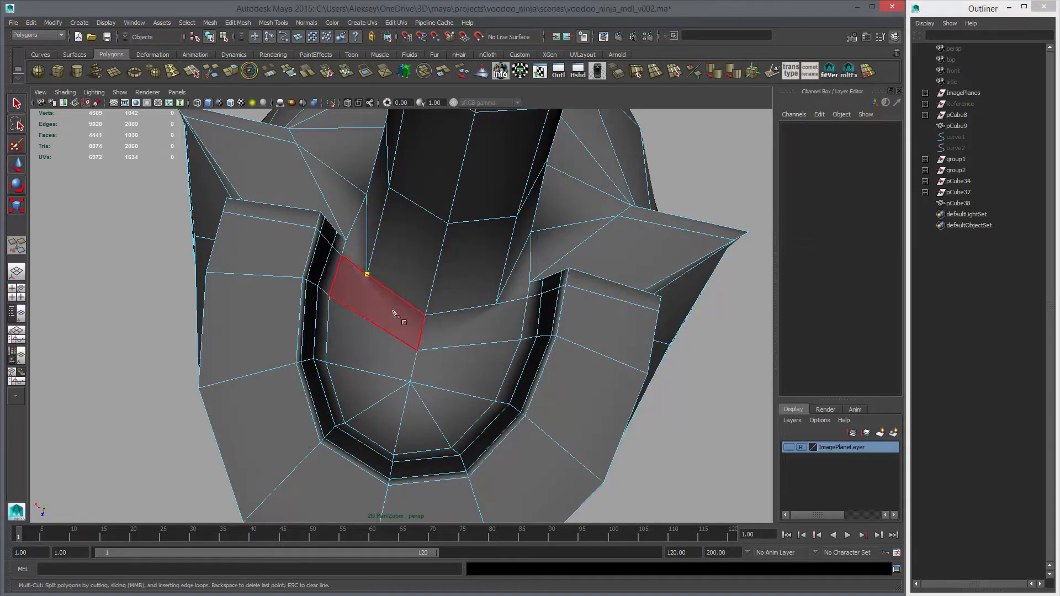
left_click(354, 312)
key("w")
key("ctrl+z")
right_click(372, 311)
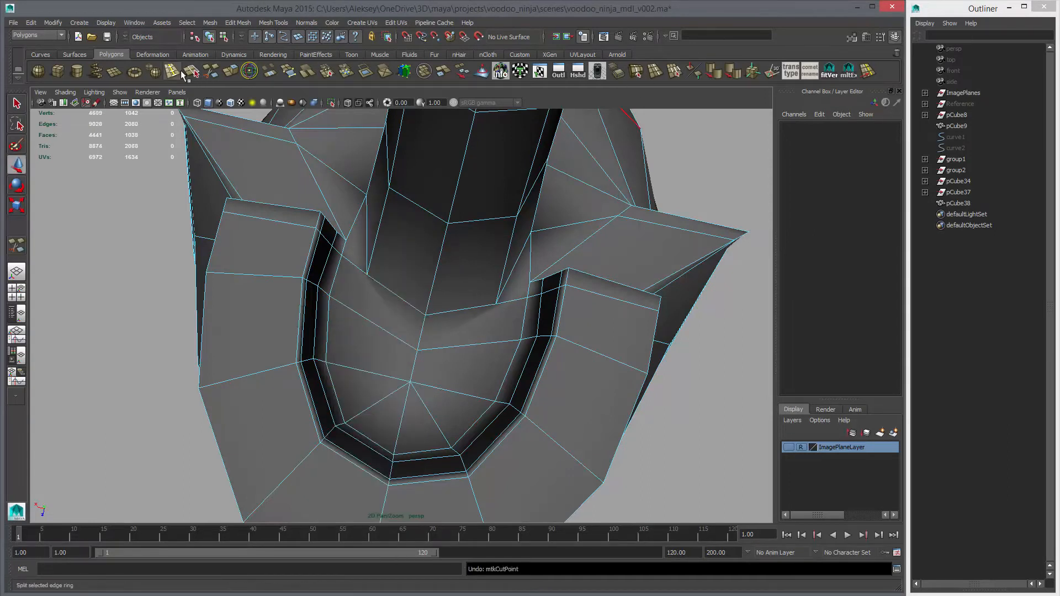
Insert a partial edge loop across the seven edges inside the jaw, using relative distance with auto complete off.
double_click(182, 73)
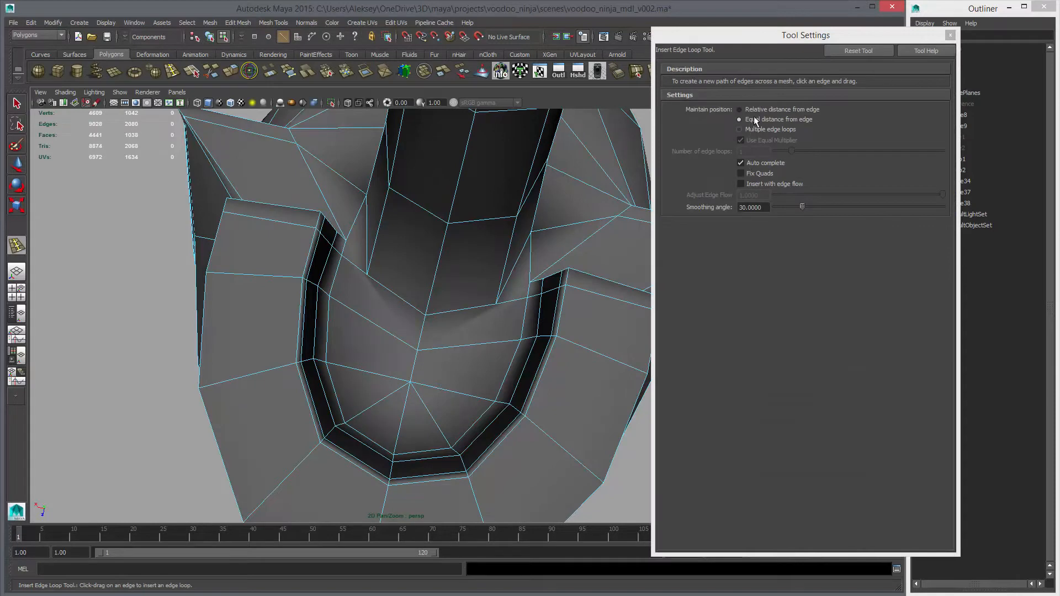
left_click(753, 110)
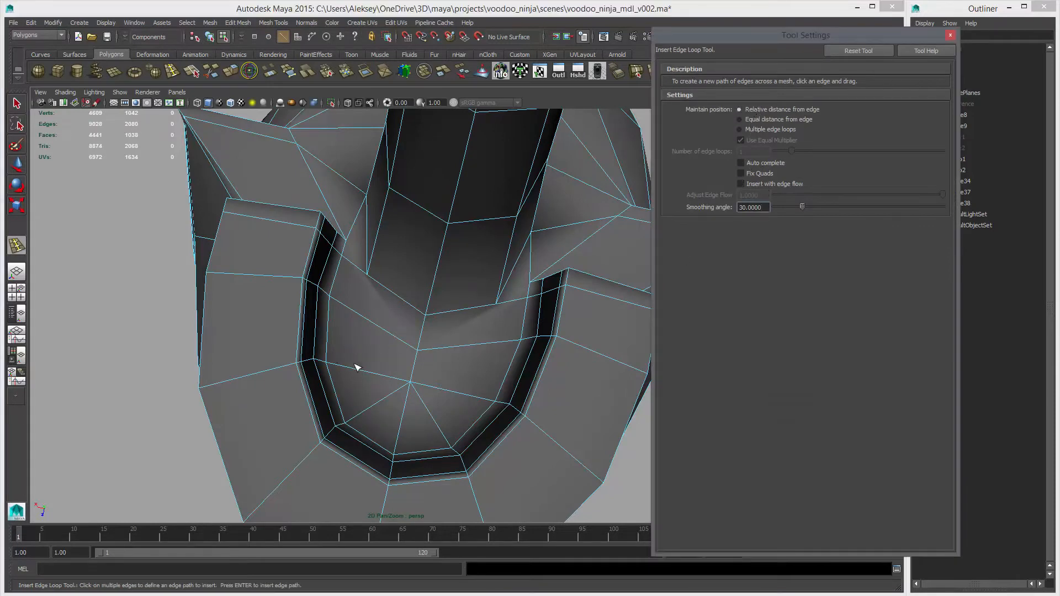
left_click_drag(366, 375, 404, 430)
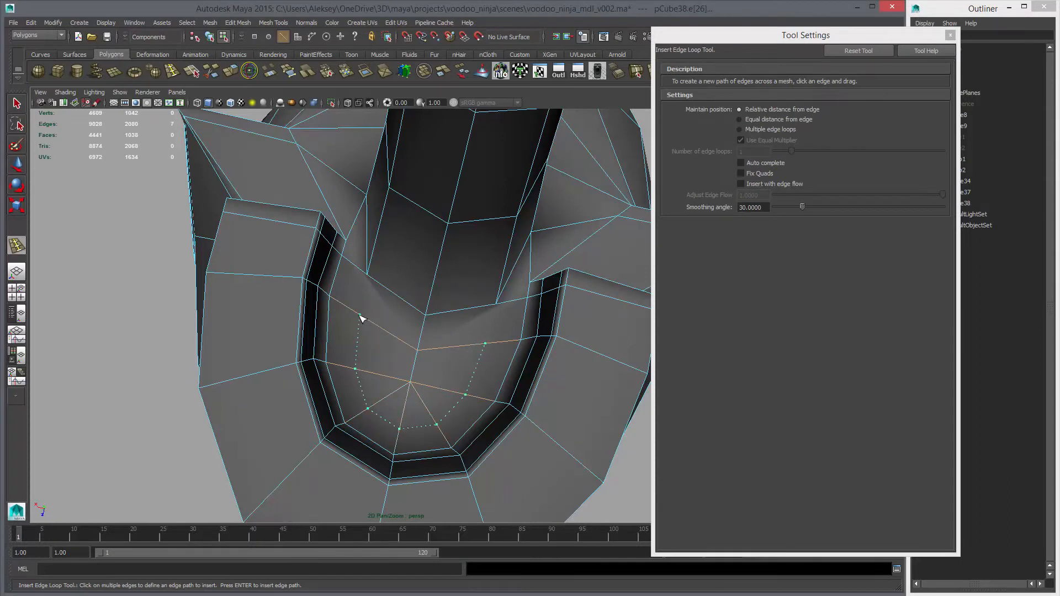
left_click_drag(359, 317, 359, 315)
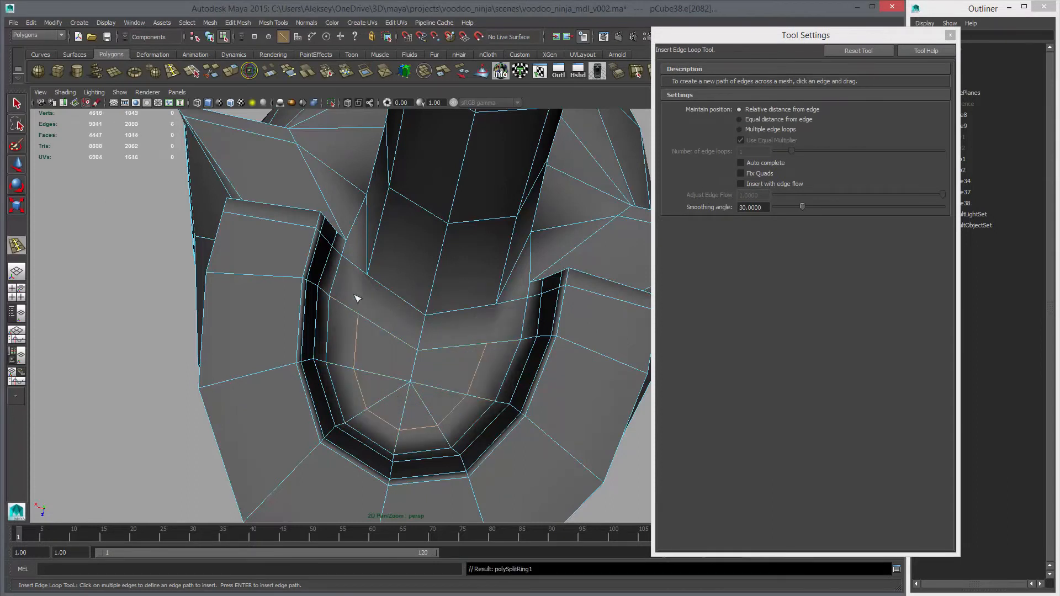
Cut edges connecting both ends of the new partial loop to the neck's front corners.
left_click(212, 70)
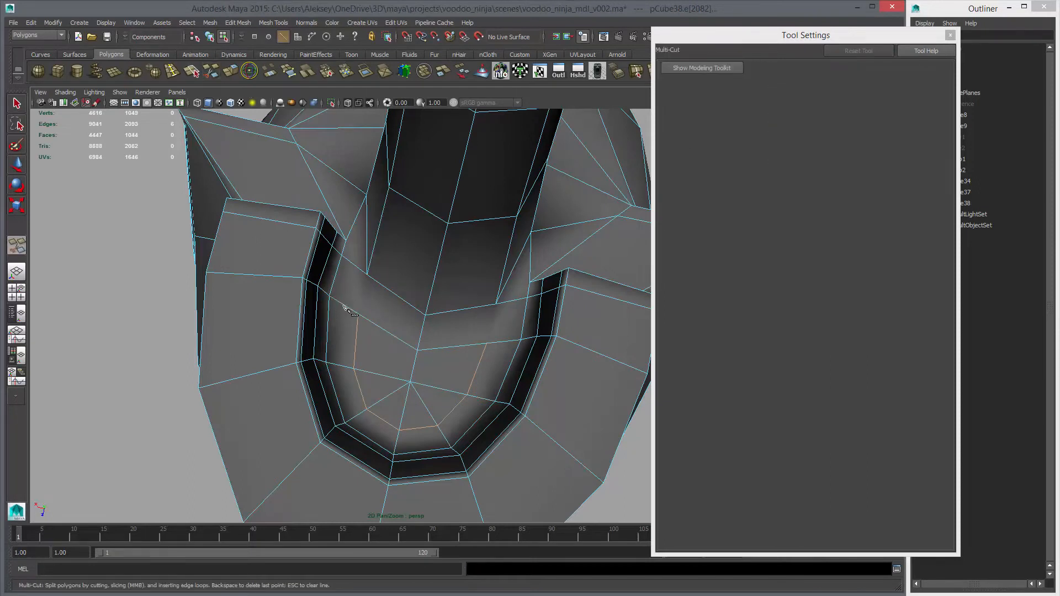
left_click(358, 314)
left_click(367, 275)
right_click(473, 322)
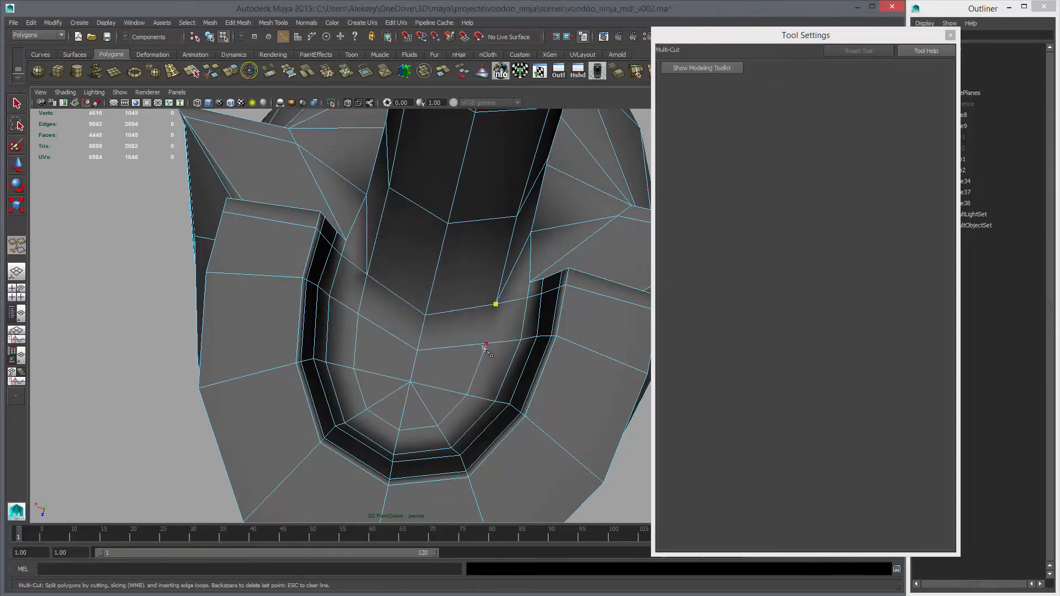
left_click(520, 340)
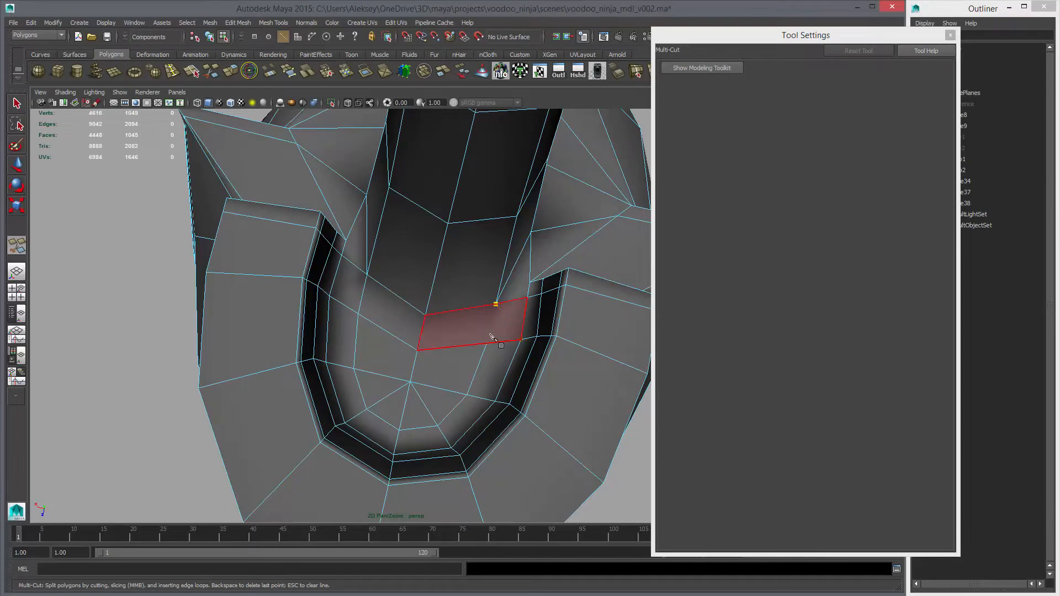
key("w")
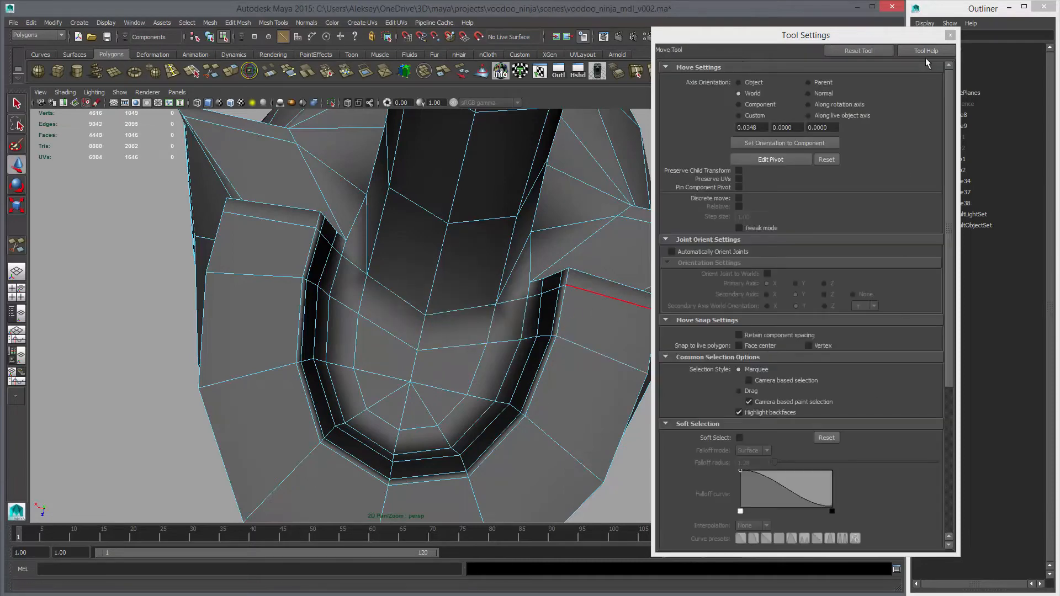
left_click(950, 35)
Examine the skull's underside from several angles in smooth preview.
left_click_drag(603, 312, 485, 265, "alt")
key("3")
left_click_drag(478, 317, 471, 335, "alt")
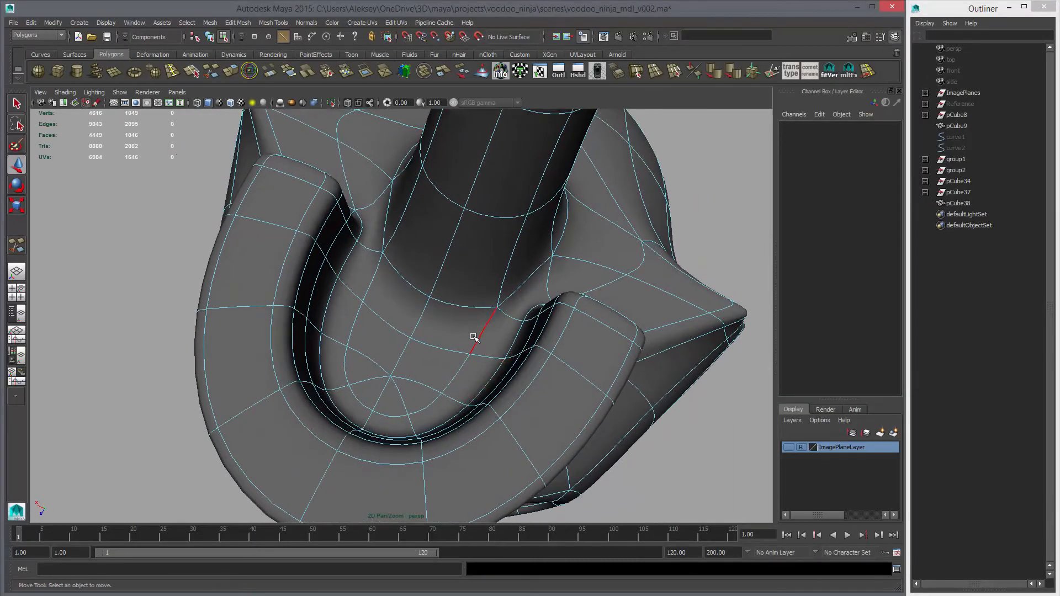
key("1")
left_click_drag(366, 301, 322, 270, "alt")
key("3")
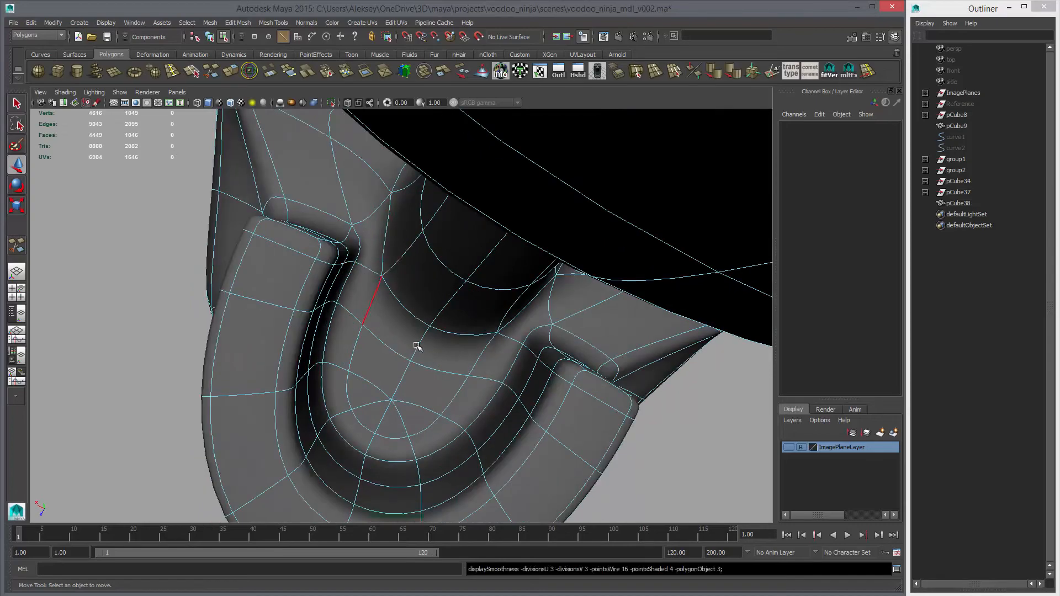
left_click_drag(417, 345, 421, 367, "alt")
key("1")
Delete two of the short edges radiating from the central vertex inside the new loop.
right_click_drag(407, 372, 484, 344)
left_click(410, 379)
left_click(440, 380, "shift")
key("Delete")
Return the combined mesh to object mode in smooth preview and delete its construction history.
left_click_drag(484, 344, 688, 352, "alt")
key("3")
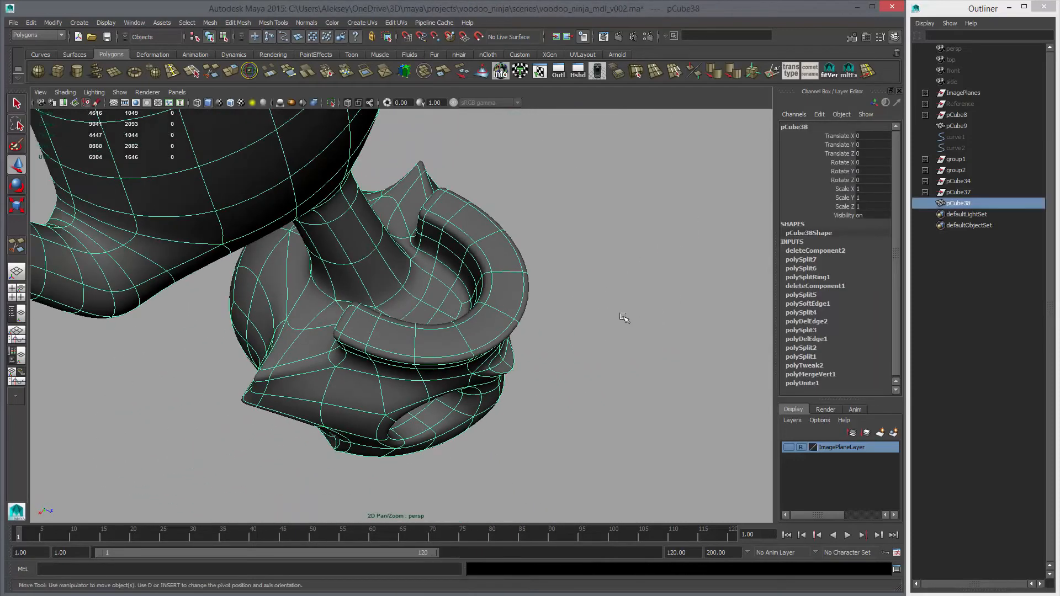
left_click(622, 317)
mouse_move(622, 317)
left_mouse_down("alt")
mouse_move(497, 364)
mouse_move(487, 341)
left_mouse_up("alt")
left_click(487, 341)
key("alt+shift+d")
left_click(610, 346)
Examine the edge layout where the base of the neck meets the chest and shoulders.
mouse_move(610, 346)
left_mouse_down("alt")
mouse_move(480, 425)
mouse_move(466, 327)
left_mouse_up("alt")
left_click_drag(456, 309, 497, 318, "alt")
mouse_move(486, 312)
left_mouse_down("alt")
mouse_move(457, 303)
mouse_move(473, 300)
left_mouse_up("alt")
right_click_drag(447, 253, 480, 331, "alt")
left_click_drag(480, 331, 519, 309, "alt")
middle_click_drag(521, 298, 528, 213, "alt")
left_click_drag(436, 283, 359, 258, "alt")
right_click_drag(339, 254, 339, 227)
left_click(328, 211)
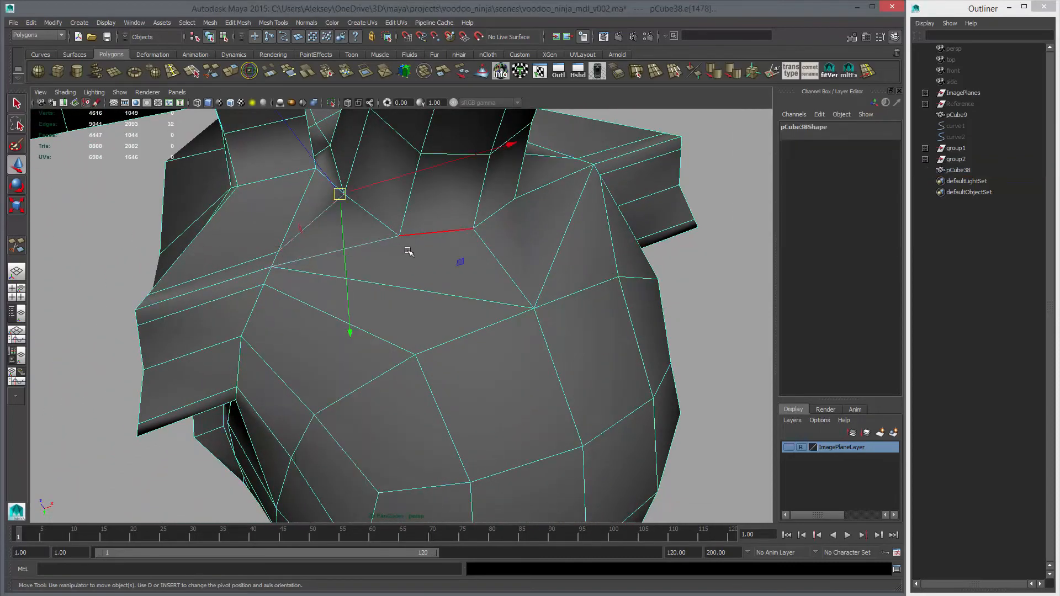
left_click_drag(408, 251, 414, 243, "alt")
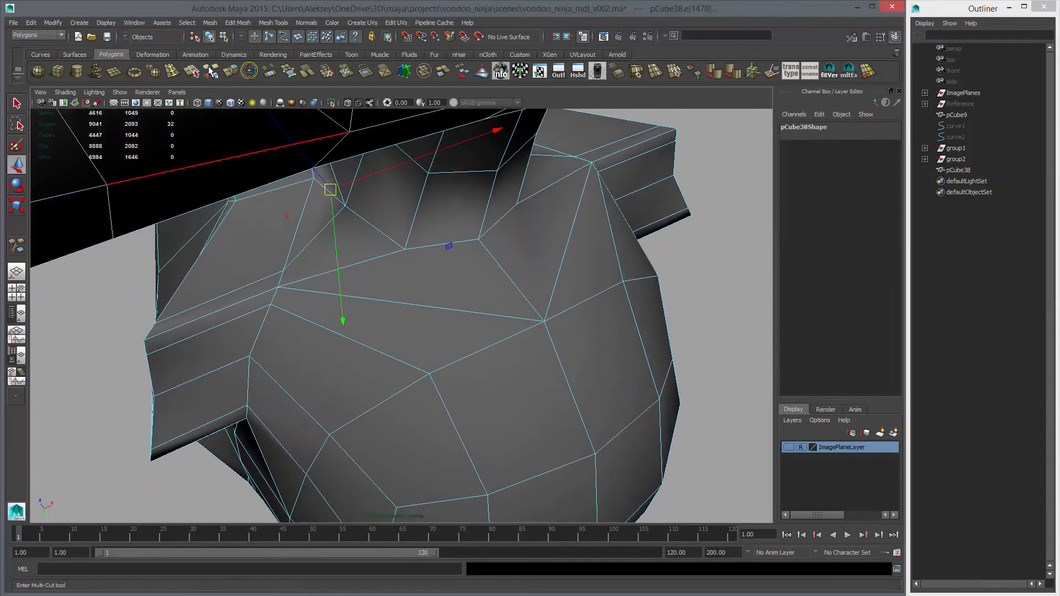
left_click_drag(336, 212, 341, 208, "alt")
left_click_drag(331, 250, 358, 241, "alt")
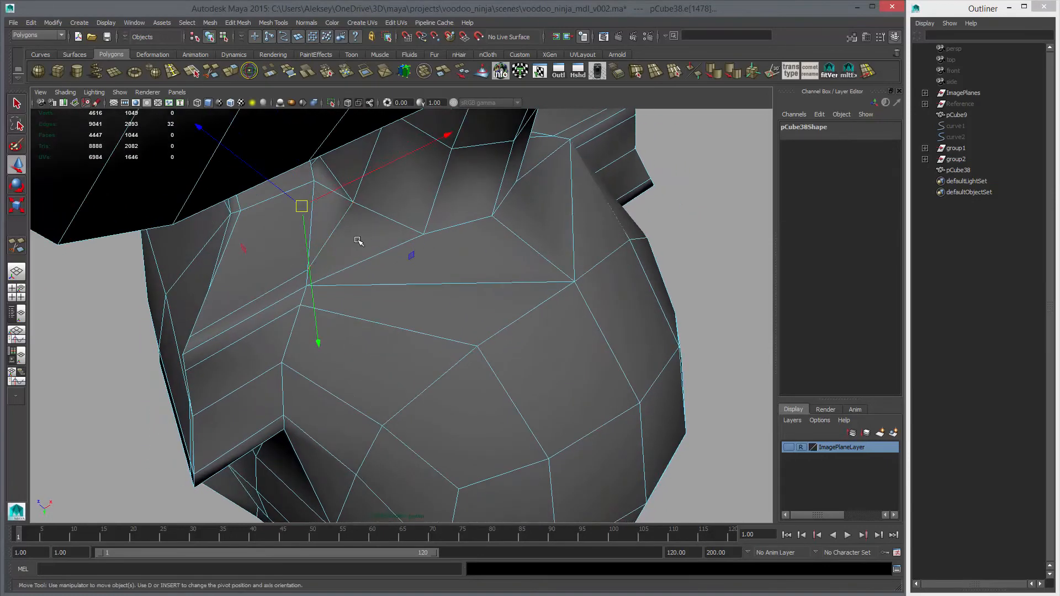
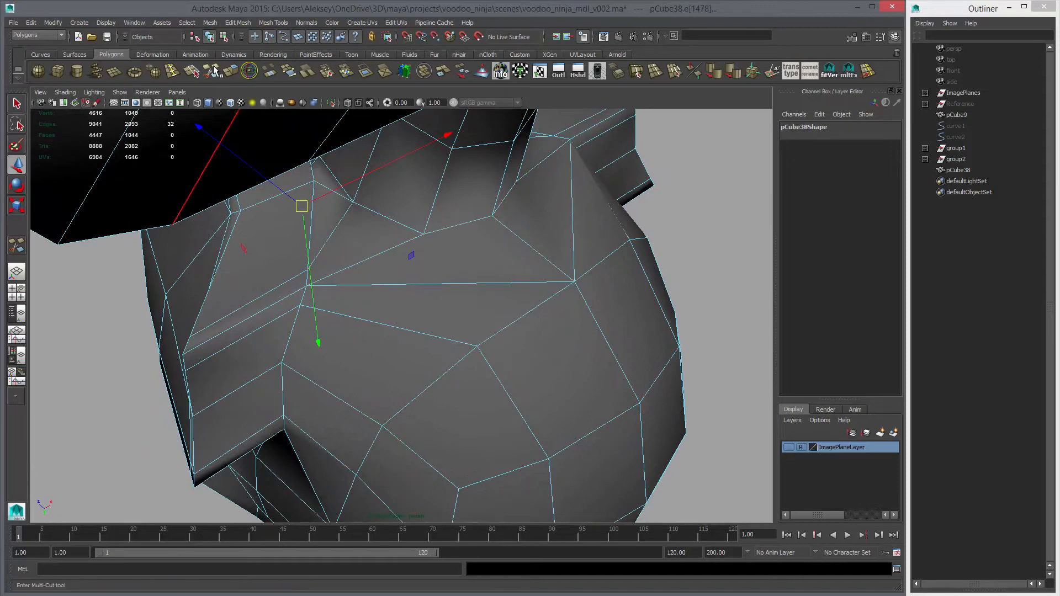
Insert an edge path through the five edges around the front of the neck's base, using relative distance from edge.
left_click(171, 73)
double_click(12, 247)
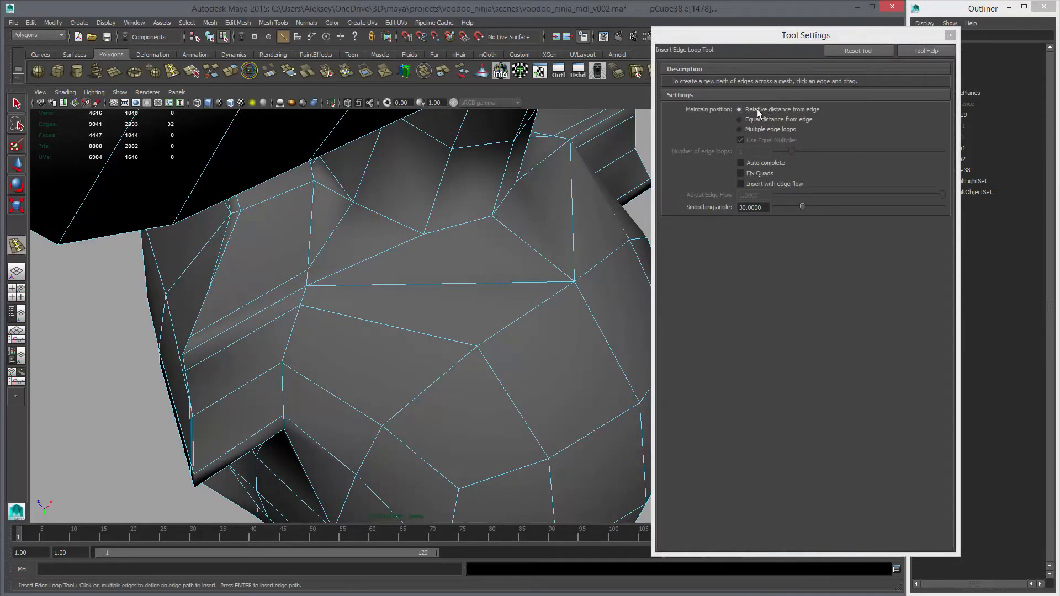
left_click_drag(584, 274, 312, 258, "alt")
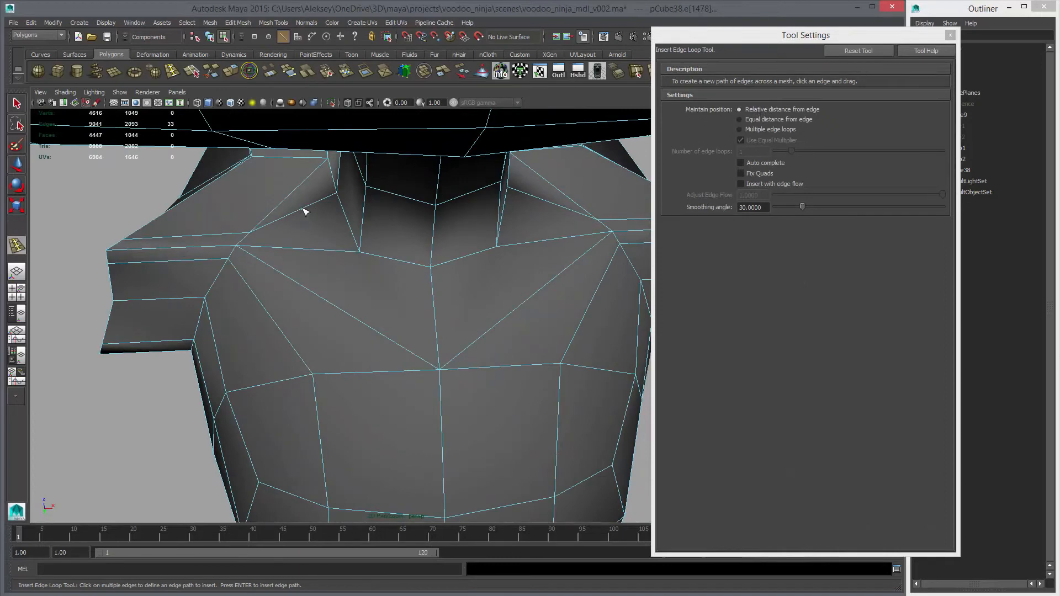
left_click_drag(425, 307, 449, 298, "alt")
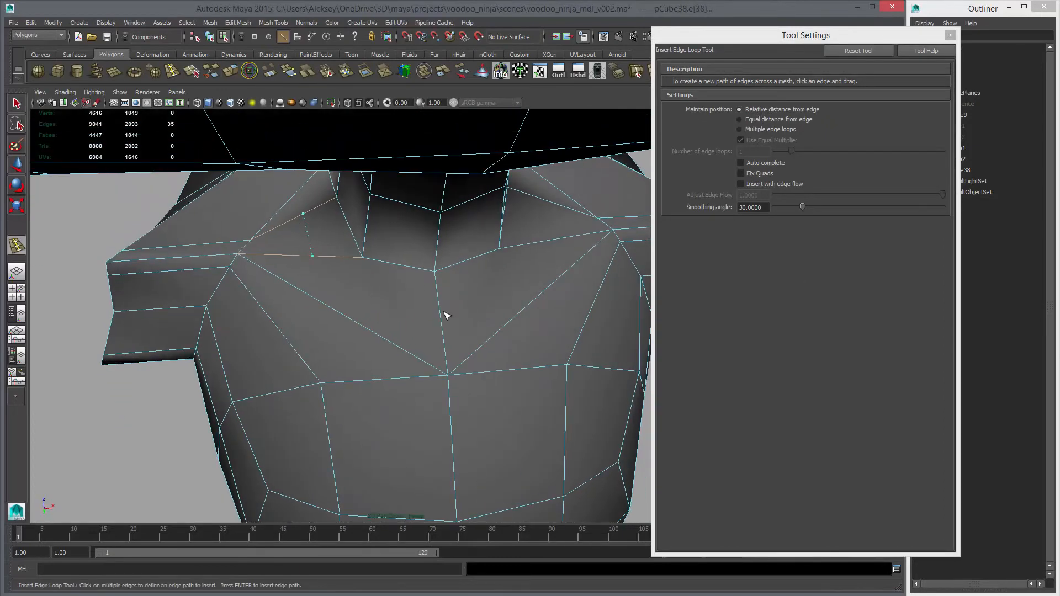
left_click(442, 316)
left_click(543, 243)
left_click_drag(544, 243, 513, 262, "alt")
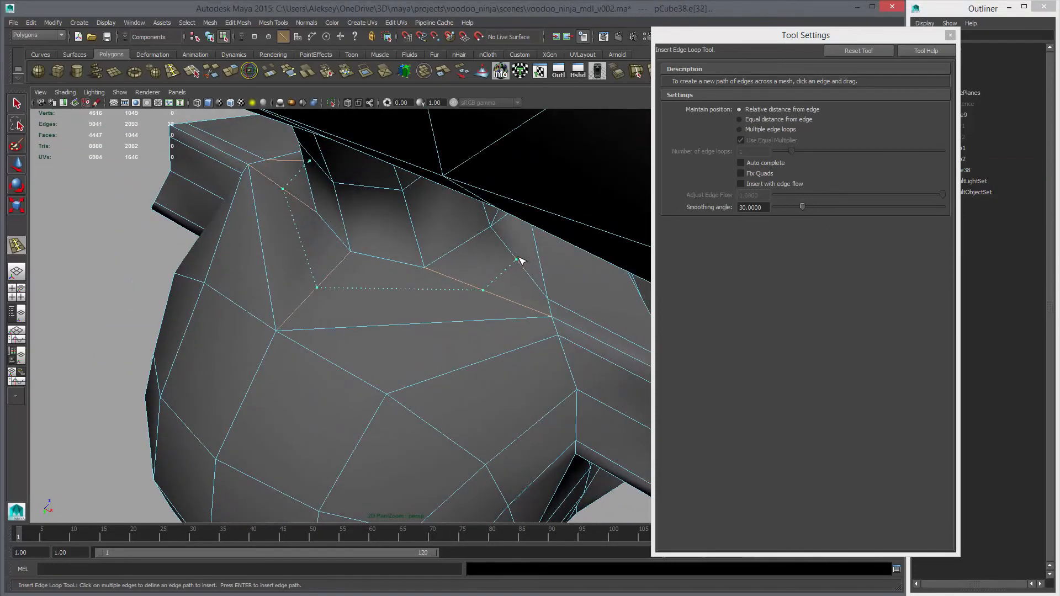
left_click_drag(432, 277, 476, 274, "alt")
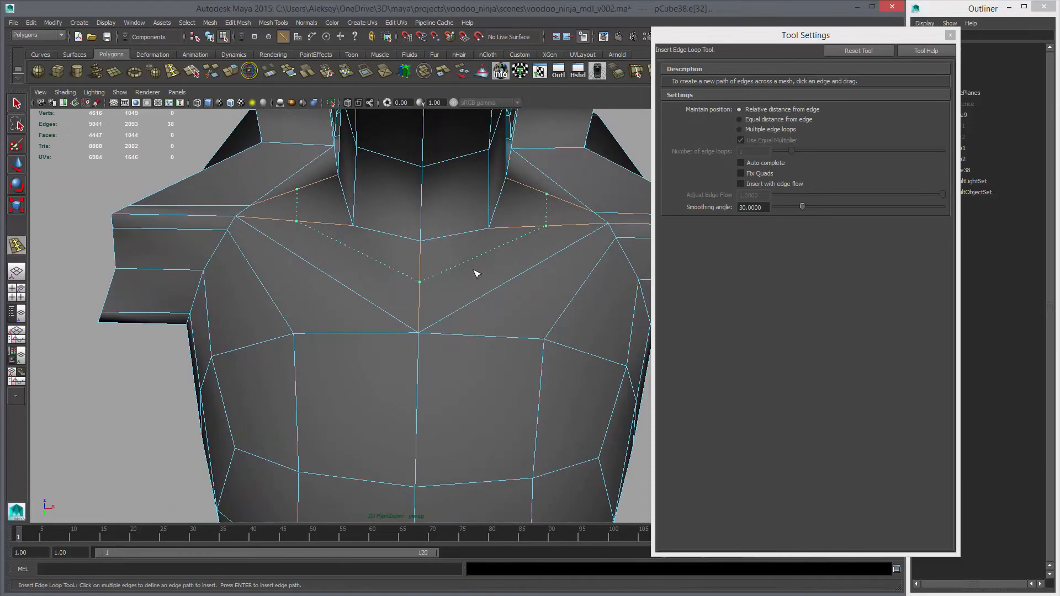
key("Return")
Select the new path's end vertex at one side of the neck and examine the surrounding faces.
mouse_move(338, 215)
left_mouse_down("alt")
mouse_move(367, 213)
mouse_move(395, 230)
mouse_move(342, 223)
left_mouse_up("alt")
key("w")
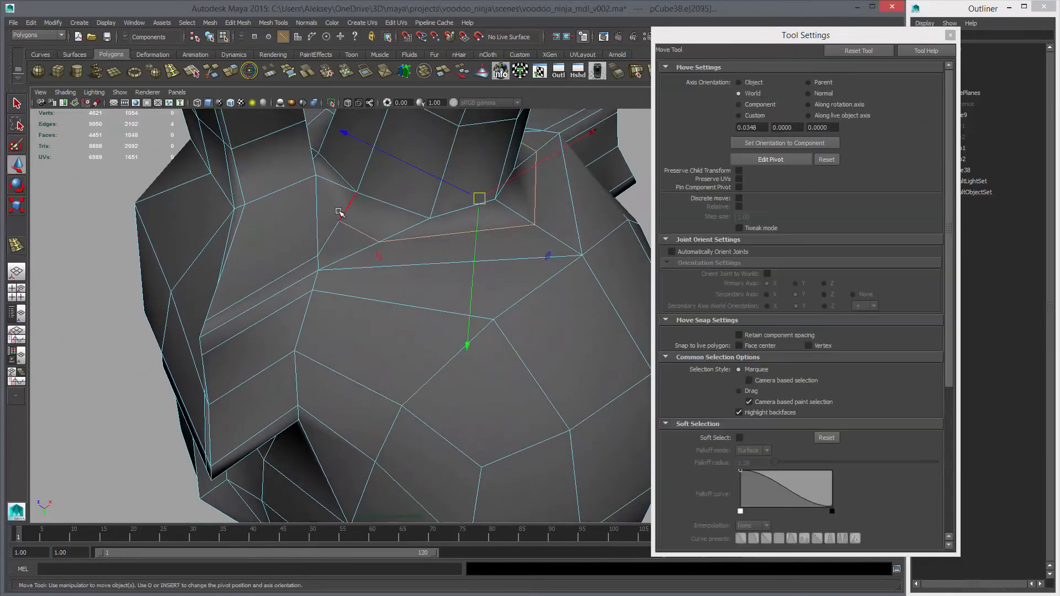
left_click(347, 224)
right_click(334, 220)
right_click_drag(333, 219, 331, 219)
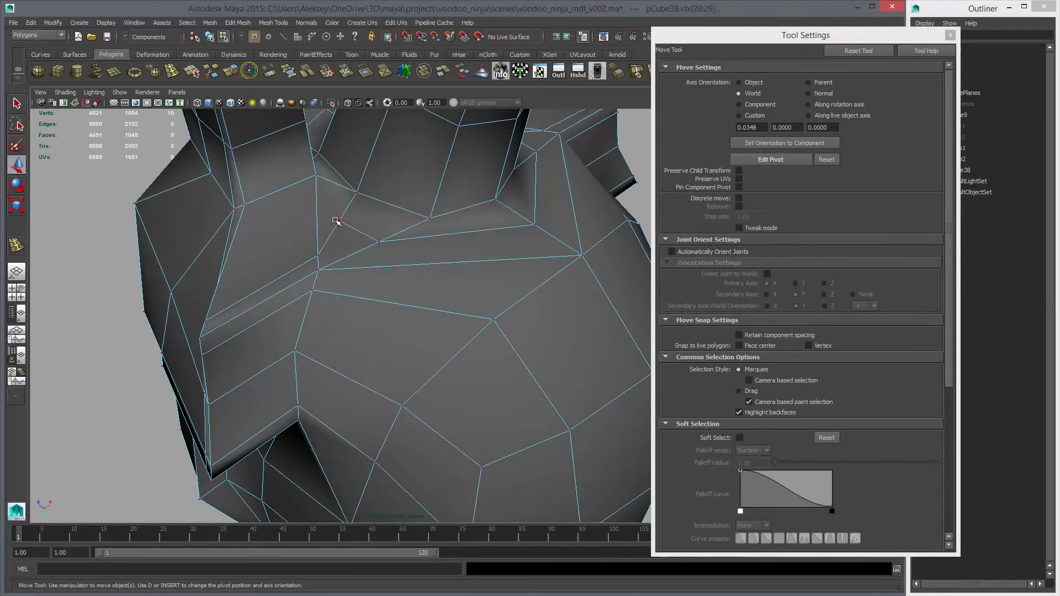
left_click(339, 219)
left_click_drag(438, 236, 387, 246, "alt")
right_click_drag(386, 246, 331, 258, "alt")
left_click_drag(331, 259, 502, 224, "alt")
right_click_drag(501, 224, 552, 232, "alt")
left_click_drag(386, 260, 489, 267, "alt")
middle_click_drag(557, 235, 433, 274, "alt")
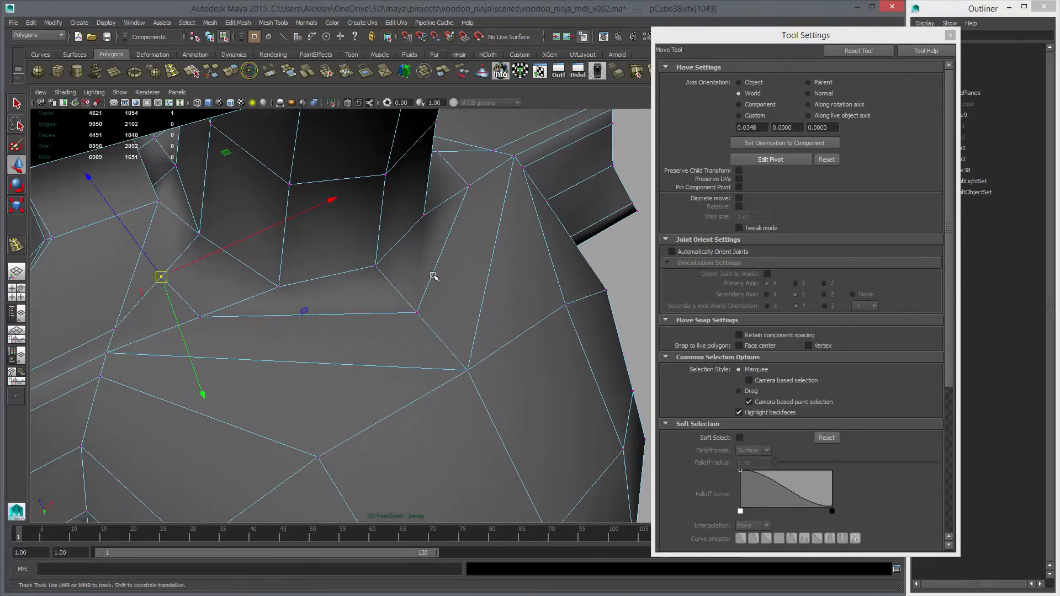
mouse_move(433, 275)
left_mouse_down("alt")
mouse_move(291, 258)
mouse_move(495, 255)
mouse_move(446, 265)
left_mouse_up("alt")
Move the selected end vertex slightly forward and inward toward the middle of the chest.
key("w")
left_click_drag(369, 234, 369, 193)
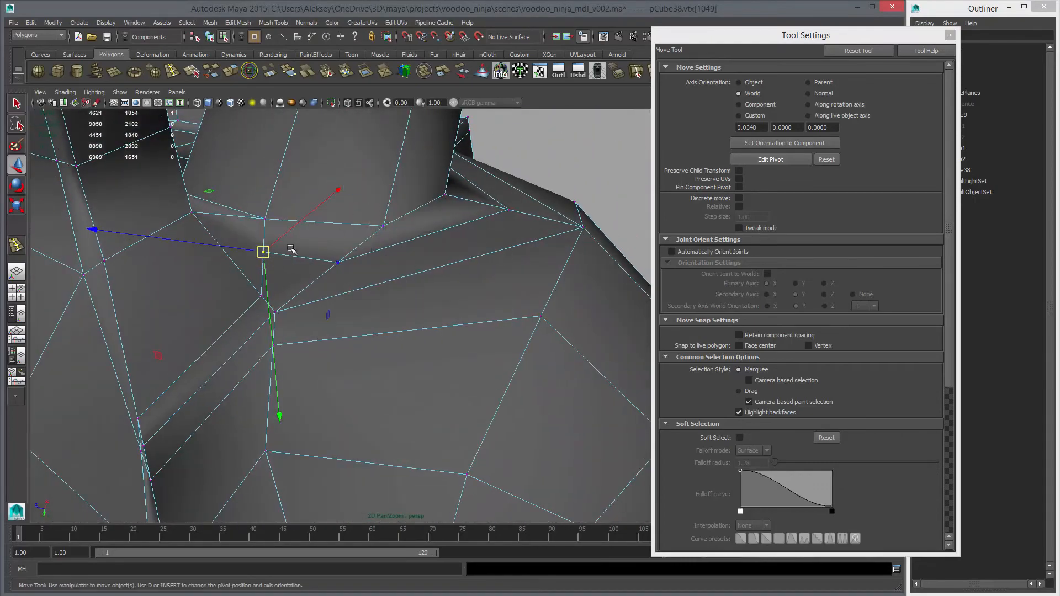
key("F11")
left_click(243, 232)
left_click_drag(243, 257, 213, 260, "alt")
key("F9")
left_click(186, 265)
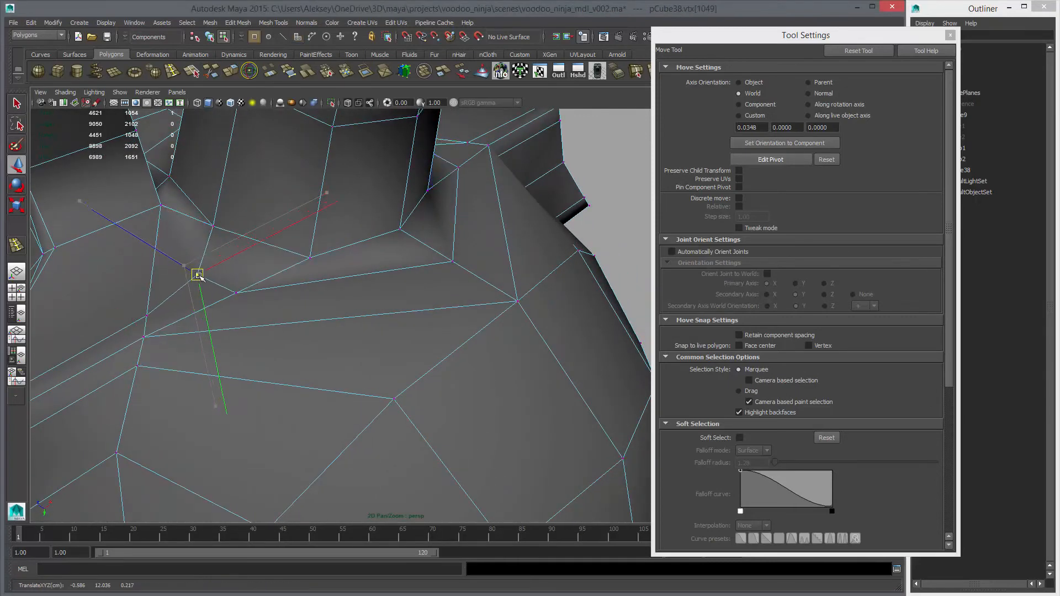
key("ctrl+z")
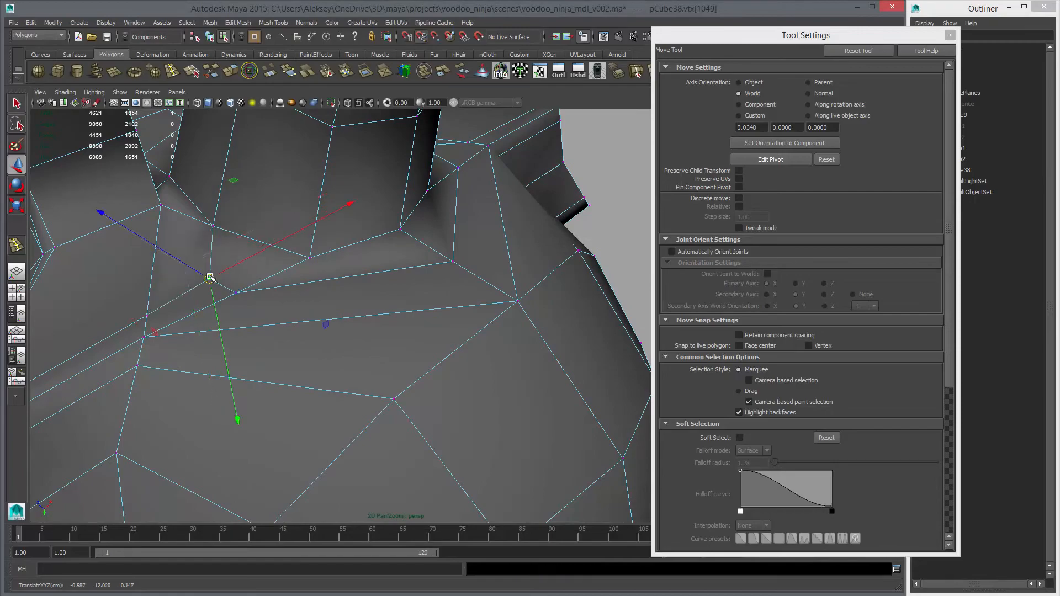
mouse_move(209, 278)
left_mouse_down("alt")
mouse_move(367, 281)
mouse_move(355, 303)
mouse_move(298, 294)
mouse_move(342, 301)
mouse_move(355, 317)
mouse_move(293, 279)
mouse_move(186, 278)
mouse_move(208, 284)
left_mouse_up("alt")
Select the path's end vertices on both sides of the neck and adjust them slightly toward the chest.
left_click(463, 205)
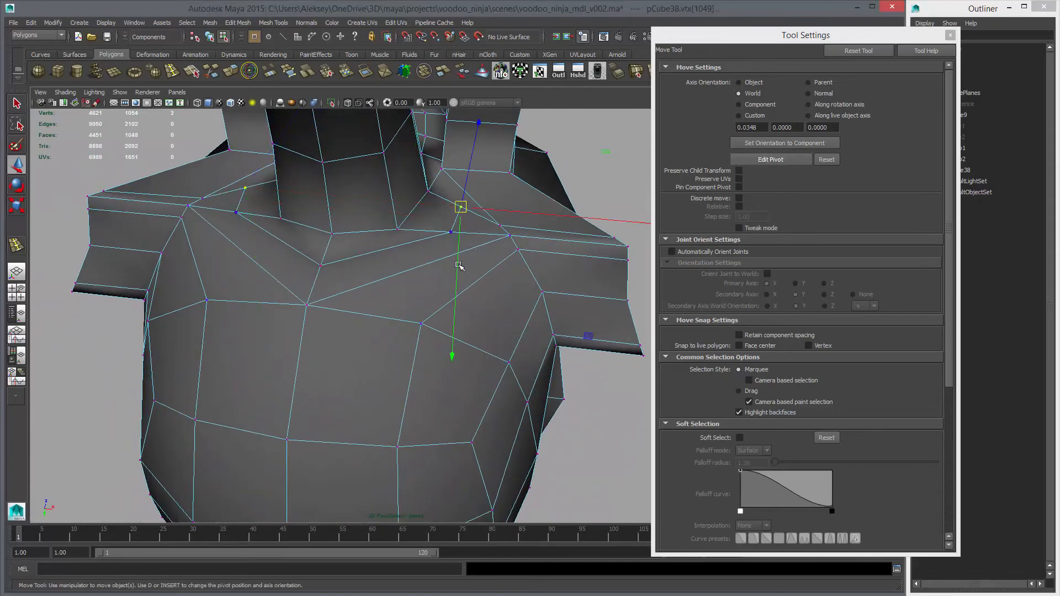
mouse_move(441, 278)
left_mouse_down("alt")
mouse_move(453, 272)
mouse_move(383, 255)
mouse_move(441, 259)
left_mouse_up("alt")
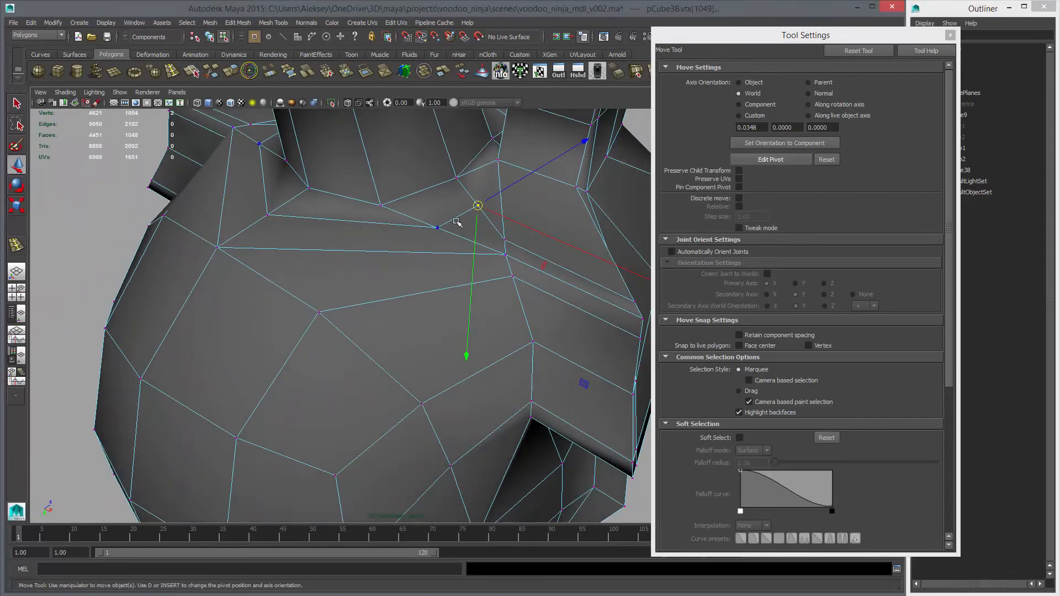
left_click_drag(481, 205, 467, 211)
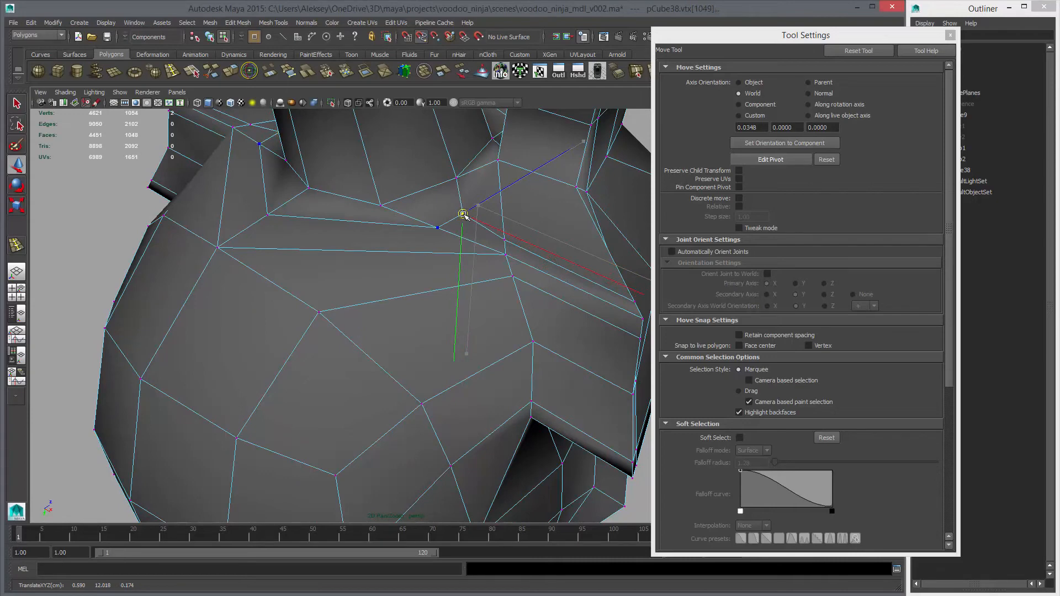
left_click_drag(479, 263, 511, 248, "alt")
right_click_drag(511, 249, 455, 257, "alt")
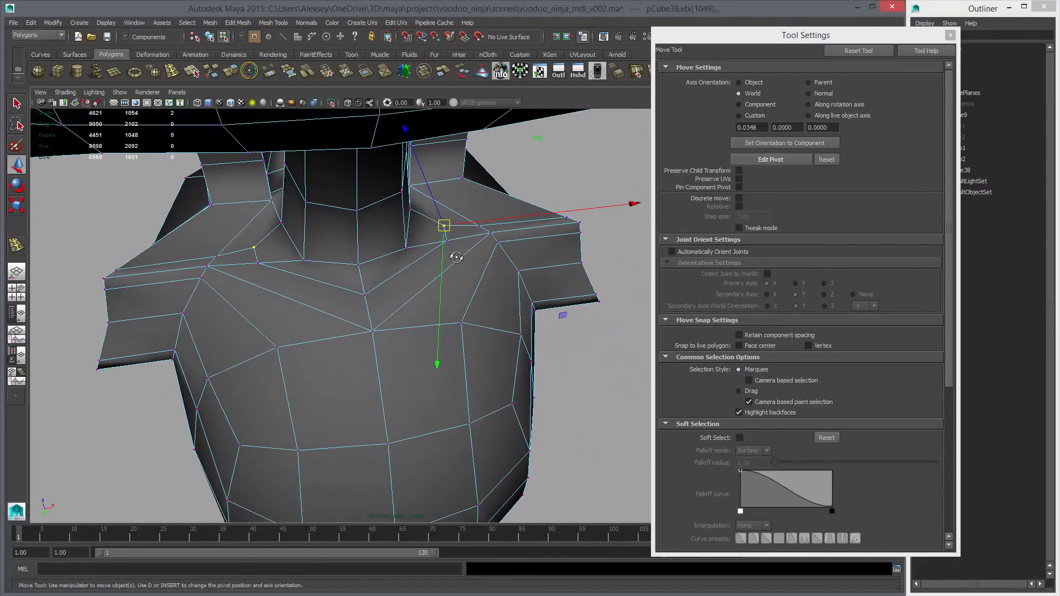
left_click_drag(454, 257, 447, 250, "alt")
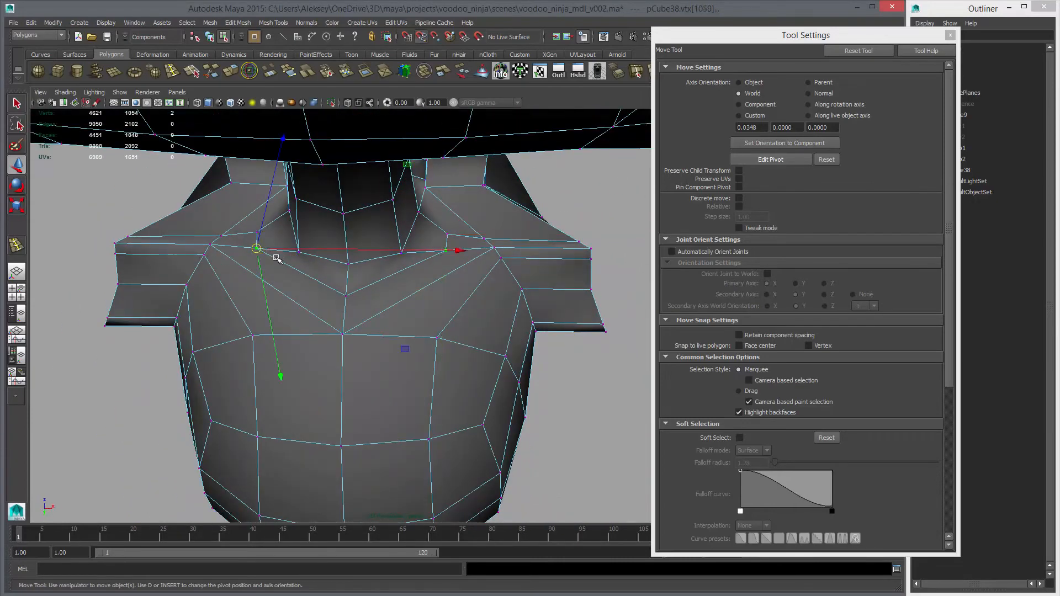
Move the path's two end vertices slightly inward along the neck's base and return to object mode.
left_click_drag(256, 248, 275, 258)
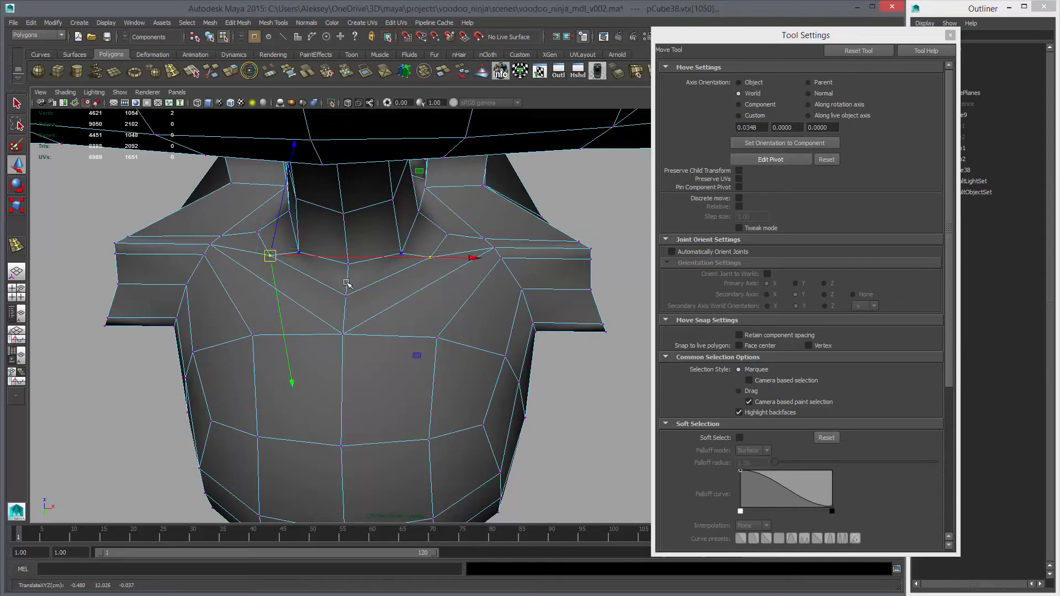
left_click_drag(346, 283, 409, 291, "alt")
right_click(361, 289)
left_click(418, 275)
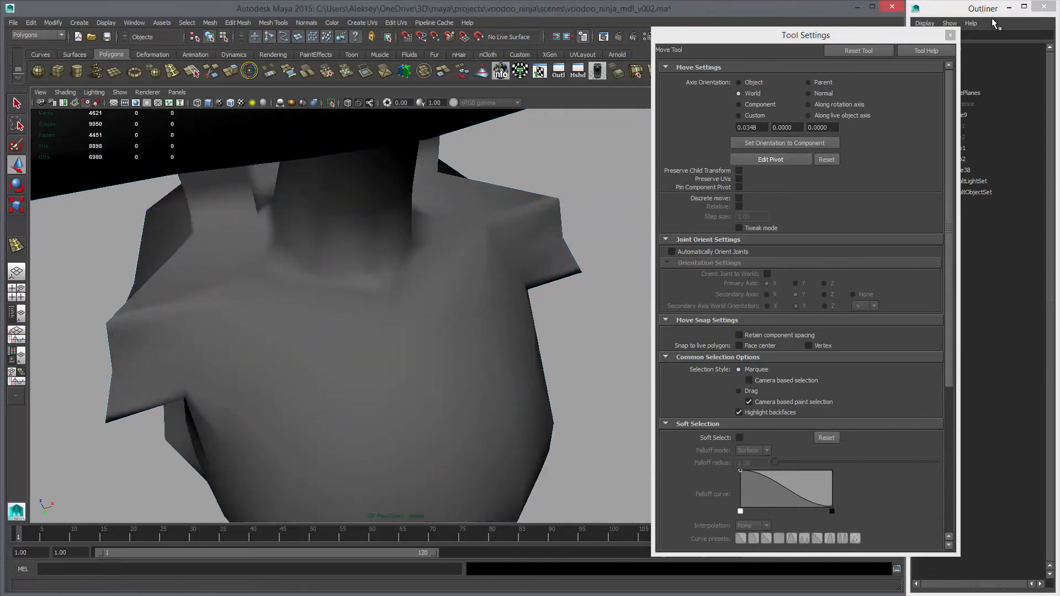
Close the tool settings and examine the neck's junction with the skull, both smoothed and unsmoothed.
left_click(950, 36)
left_click(500, 242)
key("3")
left_click(668, 315)
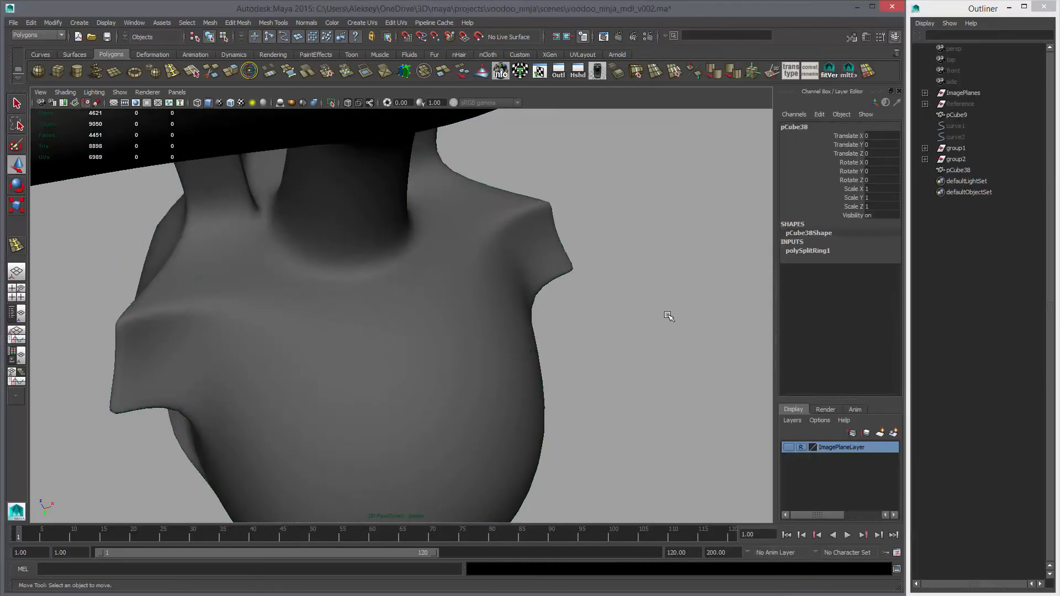
right_click_drag(585, 317, 487, 319, "alt")
left_click(371, 331)
left_click_drag(372, 331, 445, 340, "alt")
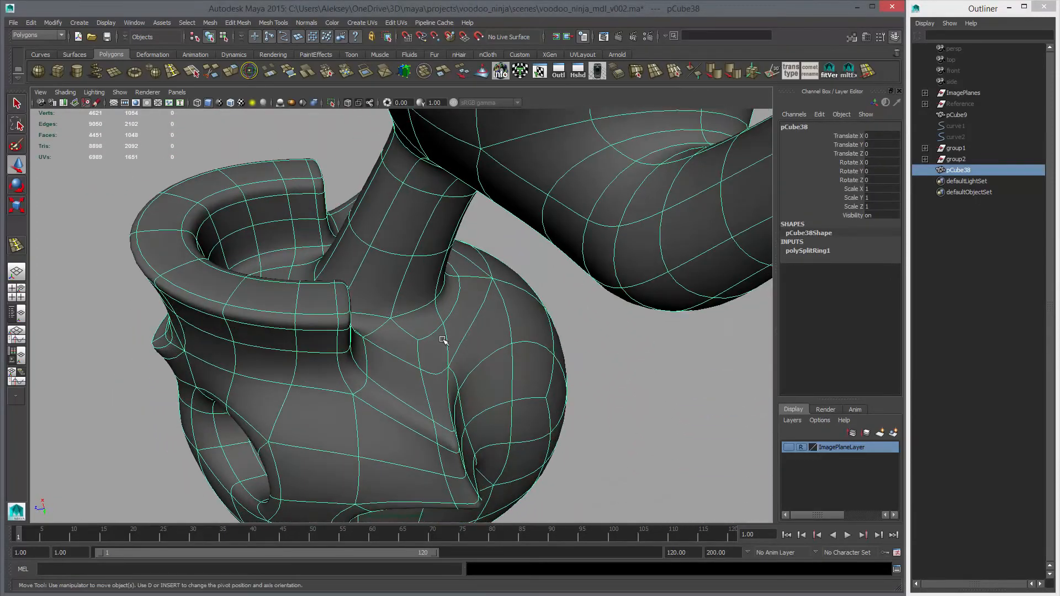
mouse_move(444, 341)
right_mouse_down("alt")
mouse_move(482, 347)
mouse_move(442, 320)
right_mouse_up("alt")
left_click_drag(442, 320, 448, 339, "alt")
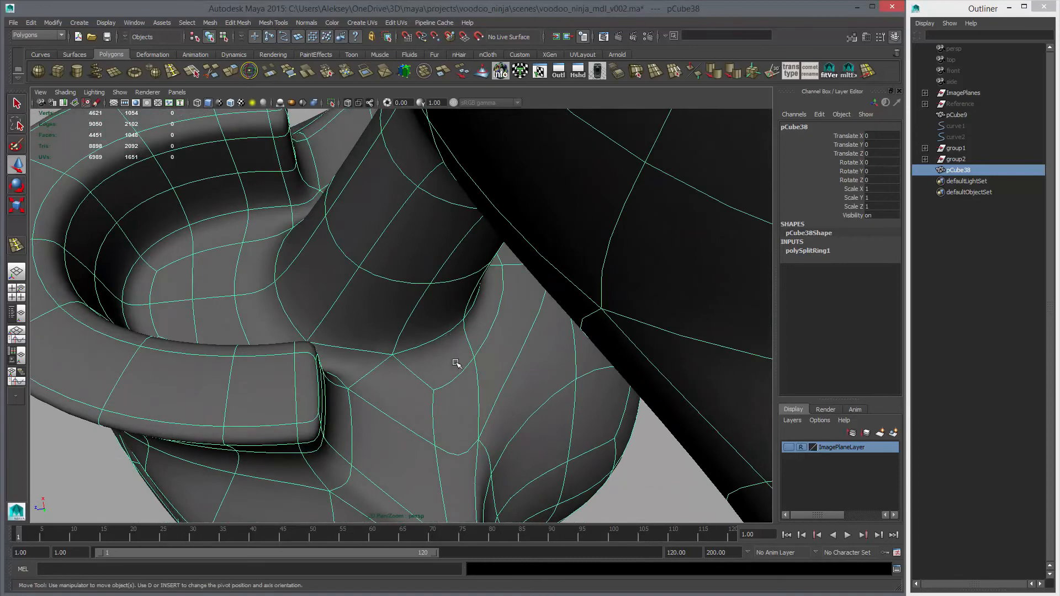
key("1")
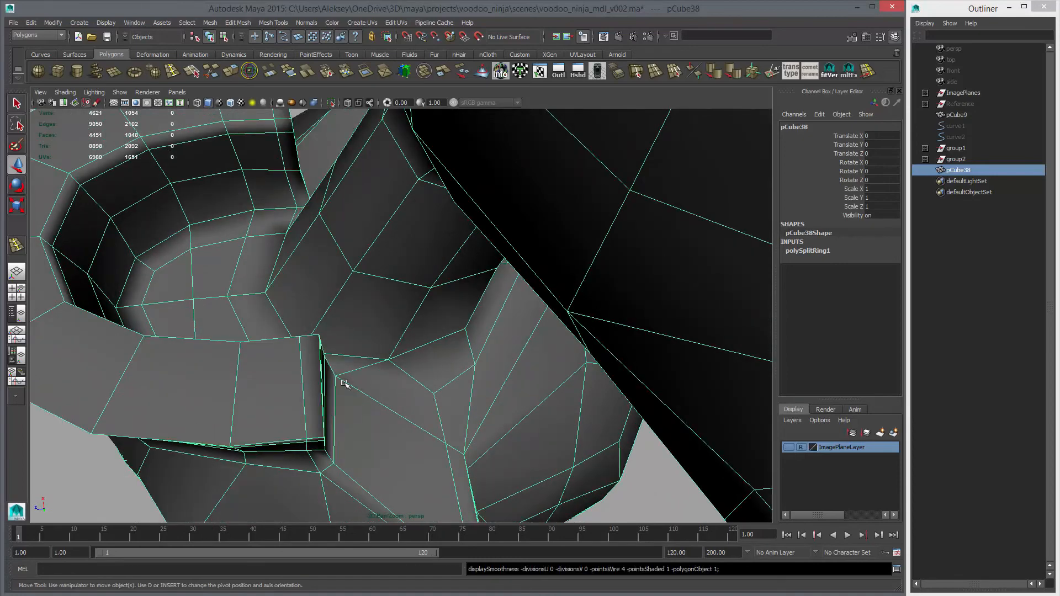
left_click_drag(396, 393, 411, 363, "alt")
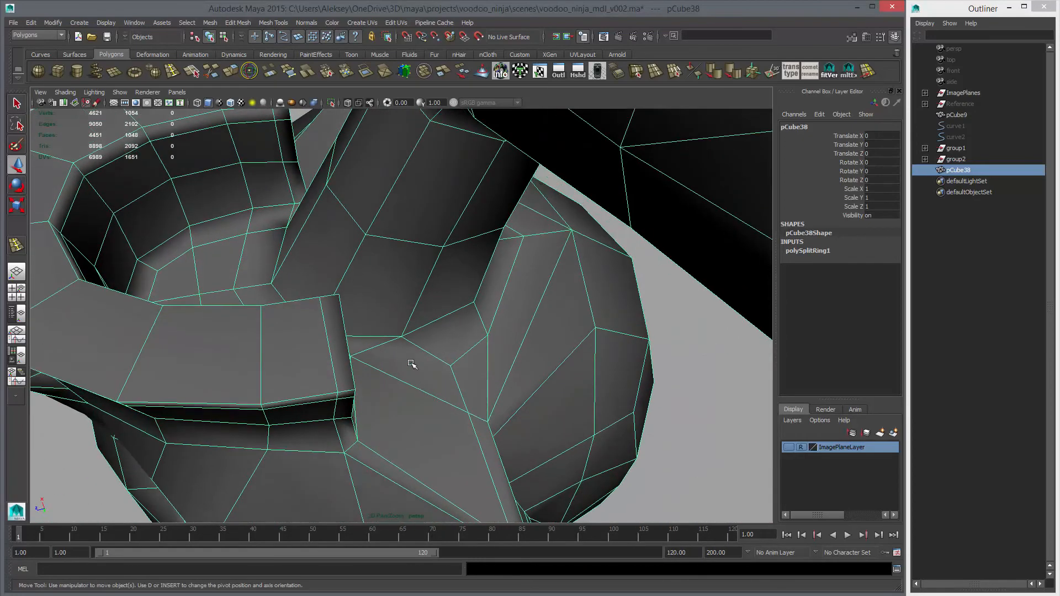
Select the face loop running from the neck's base and inspect its flow from both sides.
right_click_drag(411, 363, 404, 373)
left_click(407, 364)
left_click_drag(406, 363, 403, 331, "alt")
double_click(445, 385)
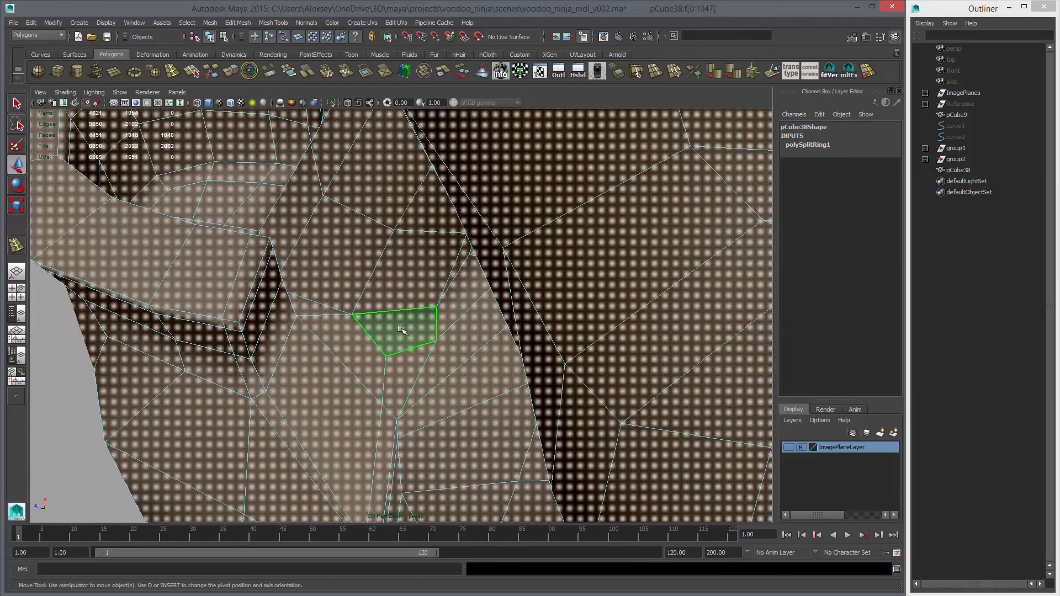
left_click(403, 331)
left_click_drag(473, 307, 248, 303, "alt")
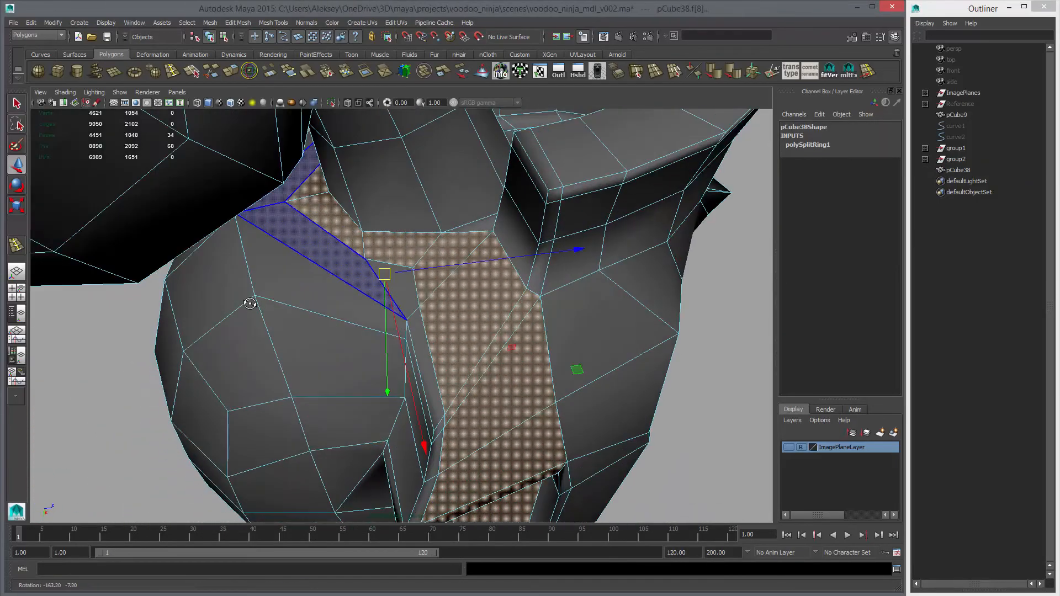
left_click_drag(338, 286, 431, 252, "alt")
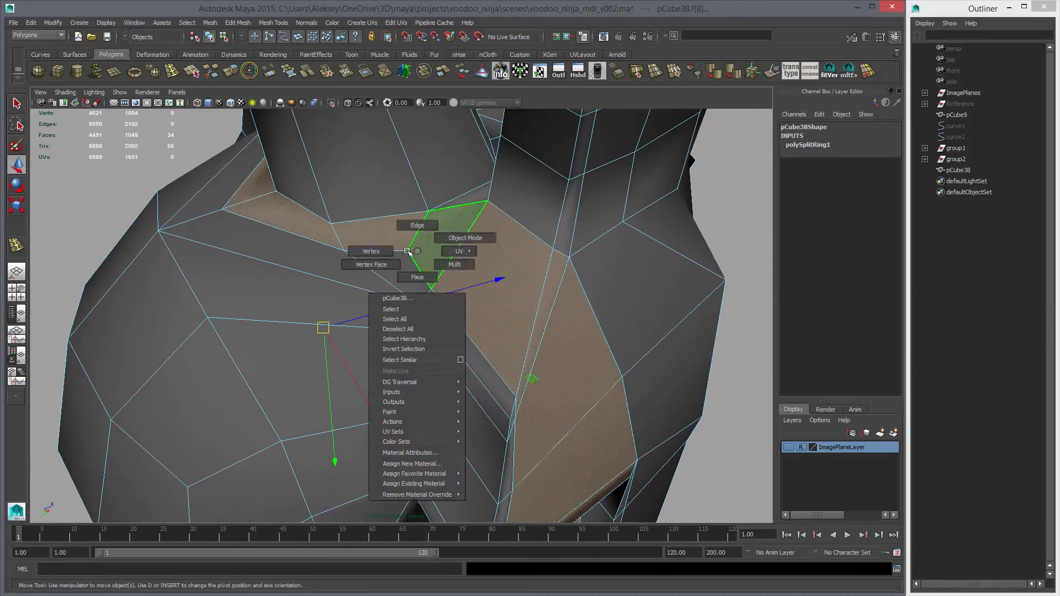
Select the path's end vertex beside the neck and compare the area smoothed and unsmoothed.
right_click_drag(408, 252, 407, 251)
left_click(407, 252)
left_click_drag(478, 258, 287, 231, "alt")
key("3")
key("1")
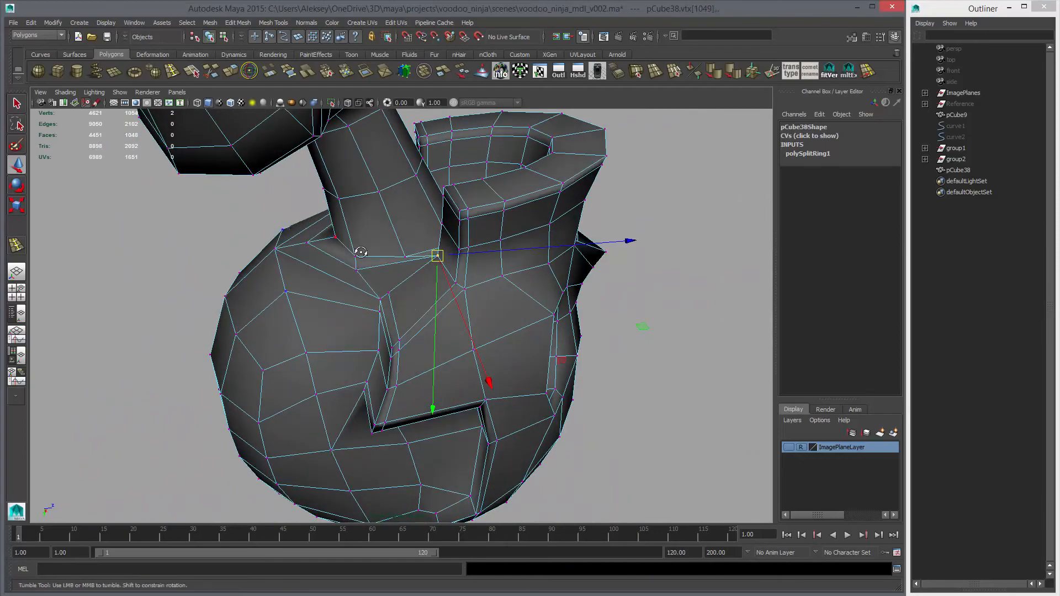
right_click_drag(360, 250, 469, 298, "alt")
left_click_drag(469, 298, 326, 292, "alt")
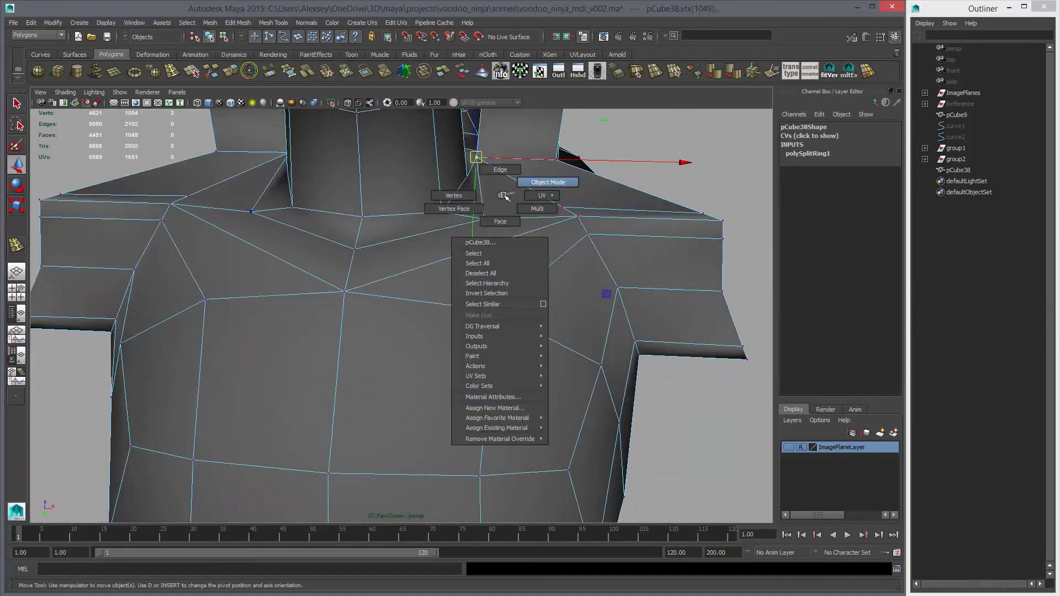
Try to merge the path's end vertices with the neighbouring vertices on both sides of the neck's base.
right_click_drag(503, 195, 485, 208)
left_click_drag(484, 208, 427, 248, "alt")
key("4")
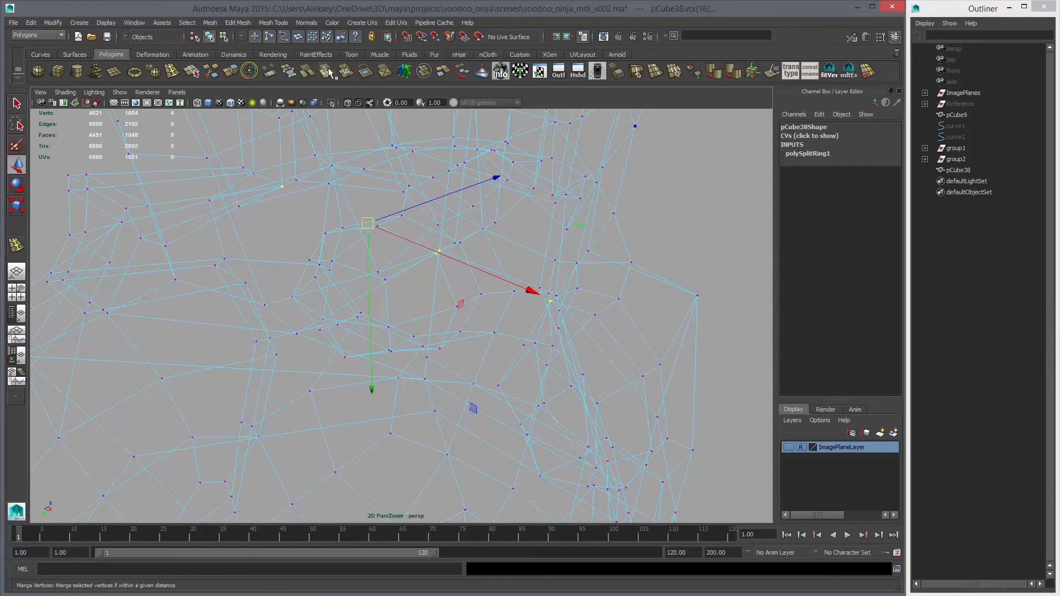
left_click(327, 71)
right_click_drag(404, 189, 452, 175)
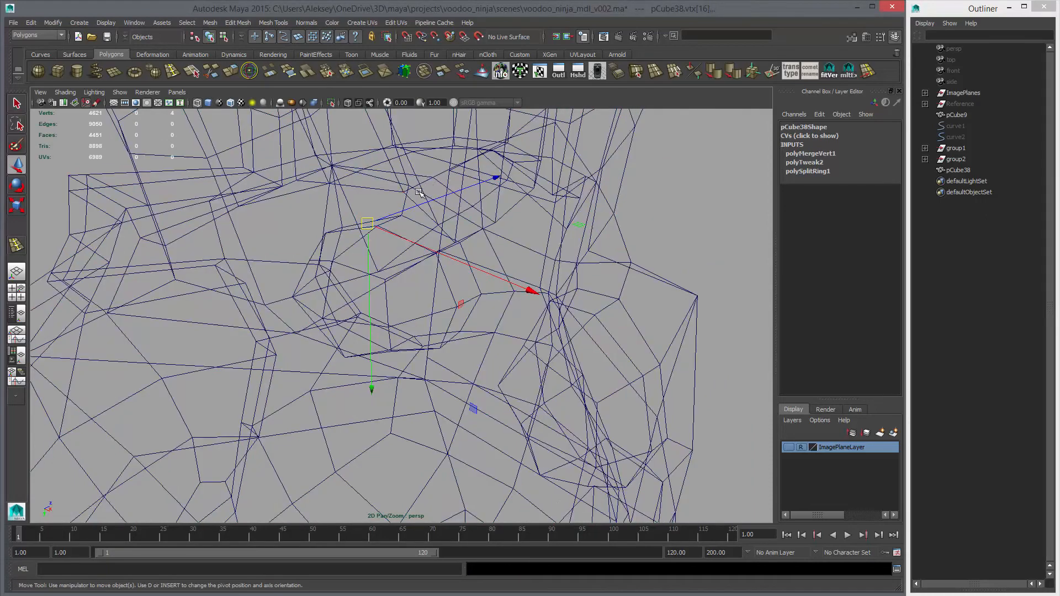
key("5")
Examine the smoothed surface where the neck meets the skull, then return the mesh to unsmoothed display.
mouse_move(420, 192)
left_mouse_down("alt")
mouse_move(486, 272)
mouse_move(514, 279)
left_mouse_up("alt")
key("3")
left_click(667, 220)
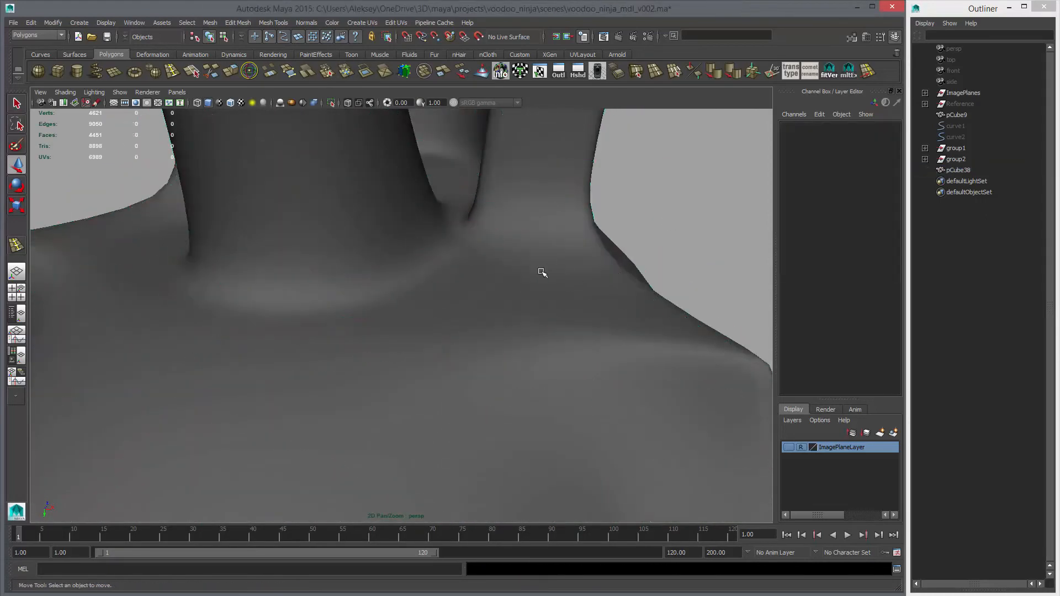
right_click_drag(541, 272, 379, 279, "alt")
left_click_drag(379, 279, 435, 290, "alt")
left_click(435, 290)
left_click_drag(485, 326, 459, 334, "alt")
key("1")
Merge the path's end vertex with its neighbour on one side of the neck's base and preview the mesh smoothed.
right_click_drag(409, 287, 471, 284, "alt")
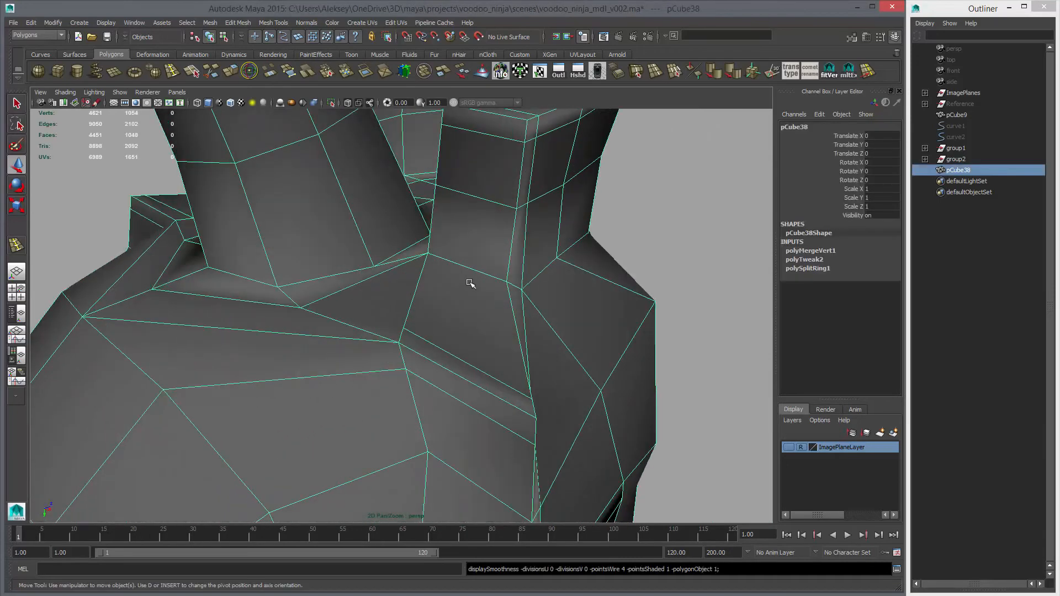
left_click_drag(436, 265, 473, 274, "alt")
right_click_drag(473, 275, 554, 324, "alt")
right_click_drag(475, 242, 467, 241)
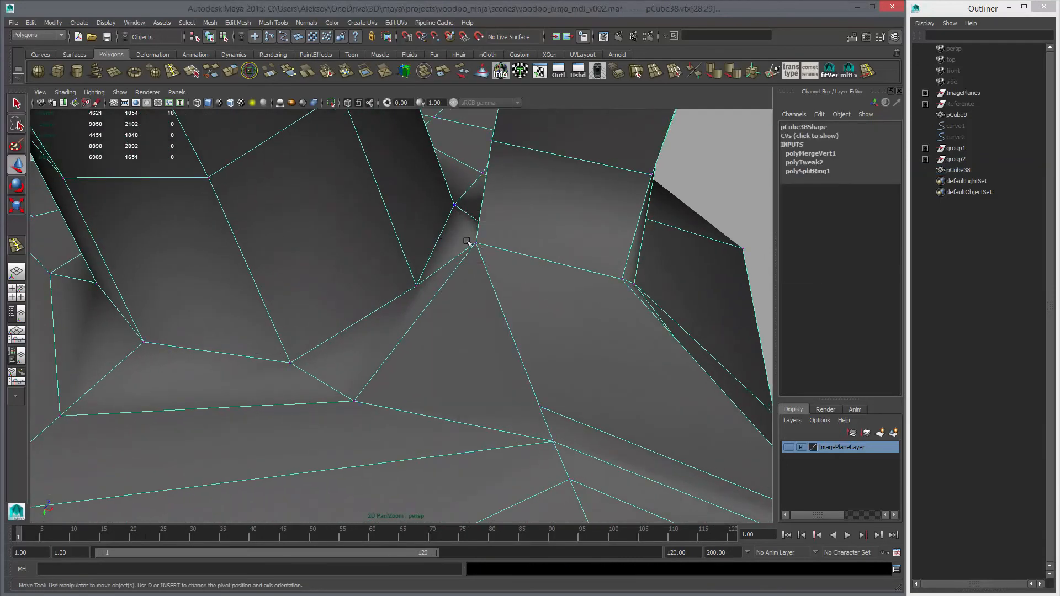
key("3")
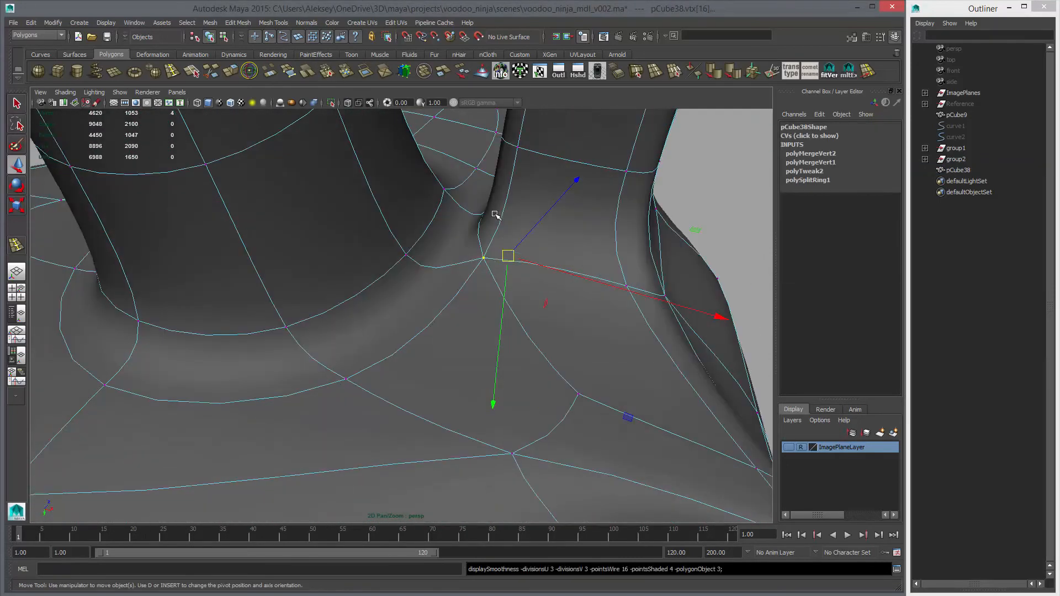
Merge the matching pair of end vertices on the opposite side of the neck's base.
key("1")
left_click_drag(423, 263, 321, 276, "alt")
middle_click_drag(322, 277, 353, 274, "alt")
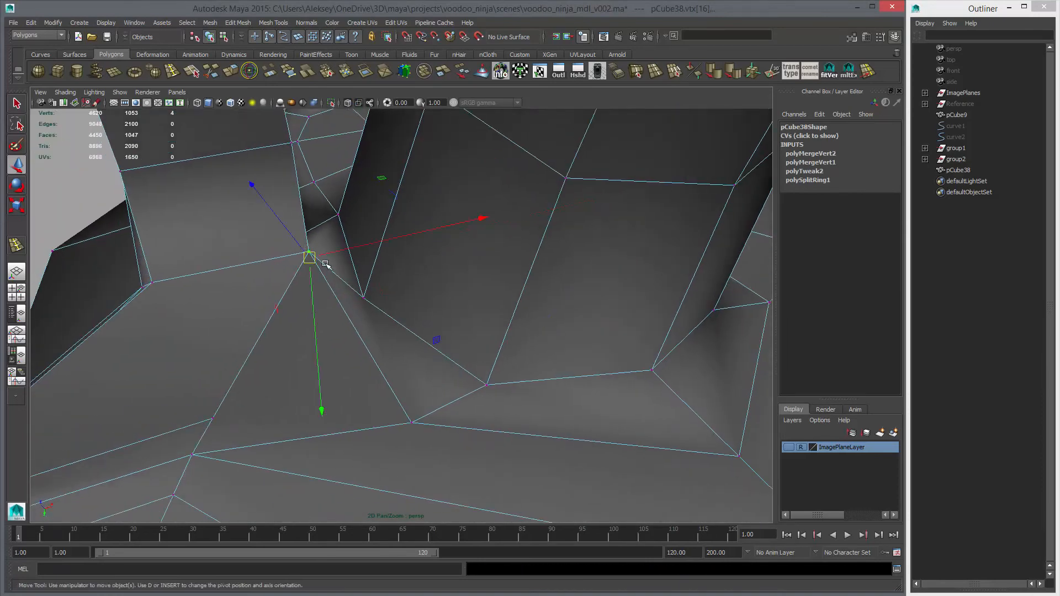
key("3")
key("1")
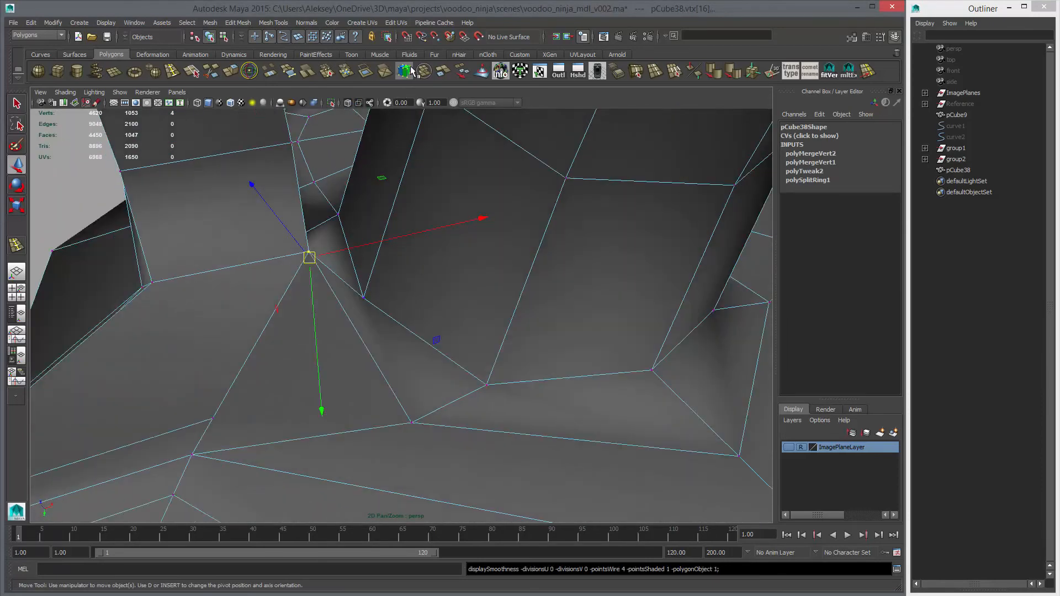
left_click(326, 71)
scroll(390, 229, "down", 6)
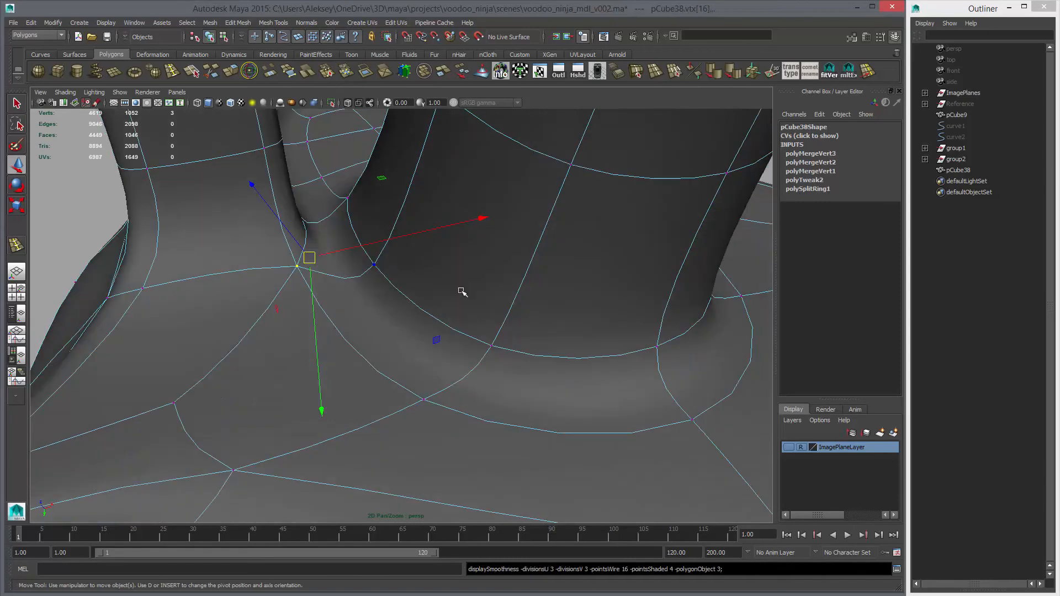
Return to object mode and examine the merged neck base with and without smoothing.
right_click(423, 327)
right_click_drag(423, 326, 468, 314)
left_click(171, 322)
left_click_drag(204, 326, 535, 307, "alt")
left_click(456, 312)
key("1")
scroll(395, 333, "up", 5)
right_click_drag(395, 332, 464, 348, "alt")
left_click_drag(464, 348, 480, 331, "alt")
key("3")
Select the face loop encircling the neck's base to check that it closes around the neck.
right_click_drag(390, 274, 390, 320)
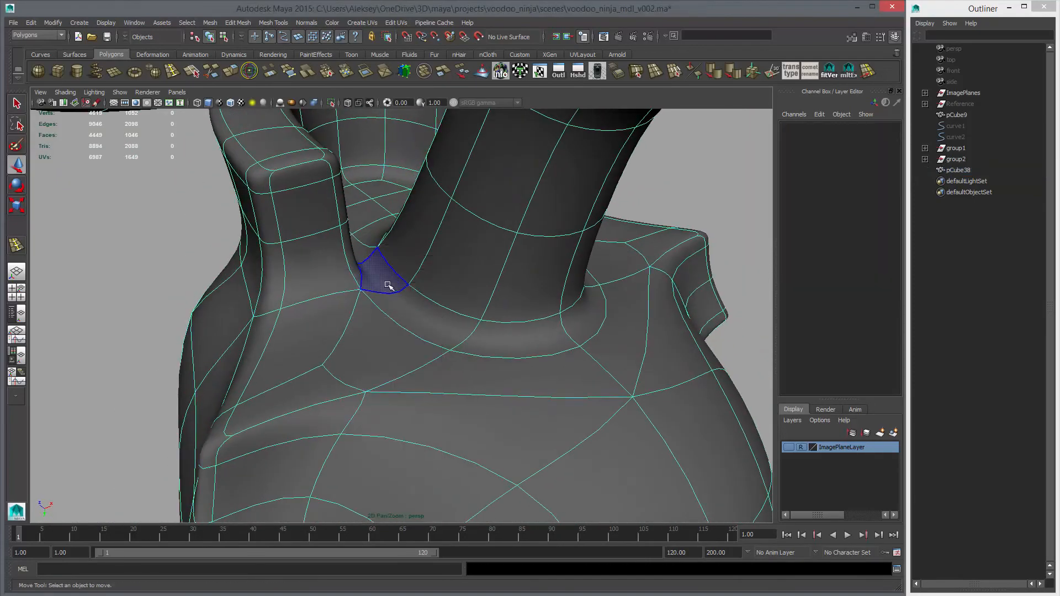
left_click(388, 284)
double_click(414, 305, "shift")
double_click(537, 327, "shift")
mouse_move(537, 327)
left_mouse_down("alt")
mouse_move(433, 319)
mouse_move(480, 331)
mouse_move(262, 361)
mouse_move(430, 336)
mouse_move(530, 303)
mouse_move(553, 323)
left_mouse_up("alt")
key("1")
left_click_drag(445, 306, 461, 314, "alt")
right_click_drag(461, 315, 512, 350, "alt")
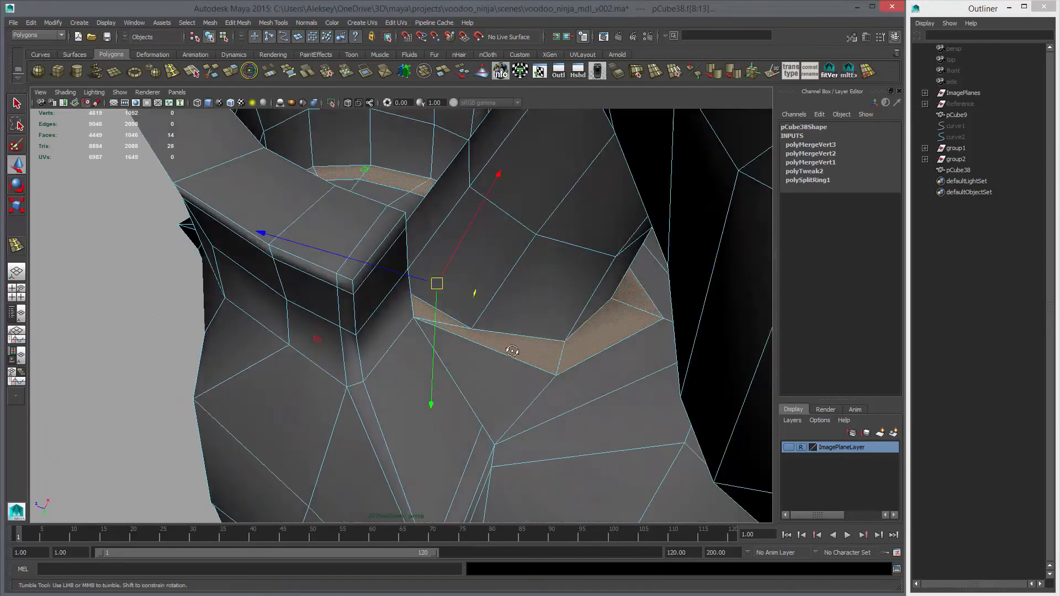
Reposition the vertices at the neck's base beside the rear end of the jaw on both sides.
left_click_drag(511, 350, 534, 371, "alt")
right_click_drag(509, 360, 463, 359)
left_click_drag(466, 365, 446, 397, "alt")
left_click(433, 411)
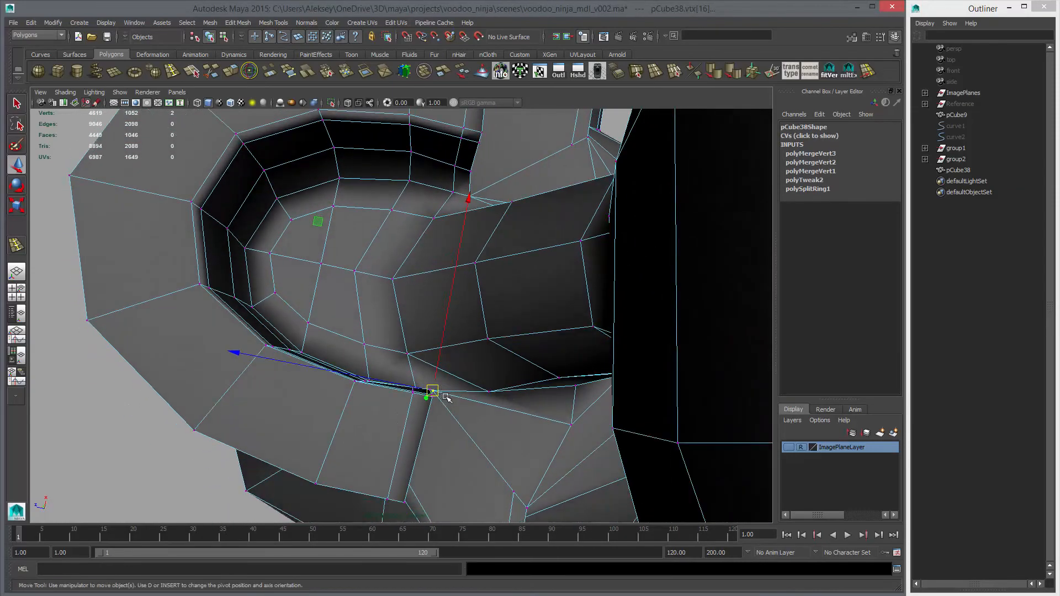
left_click_drag(464, 249, 483, 367, "alt")
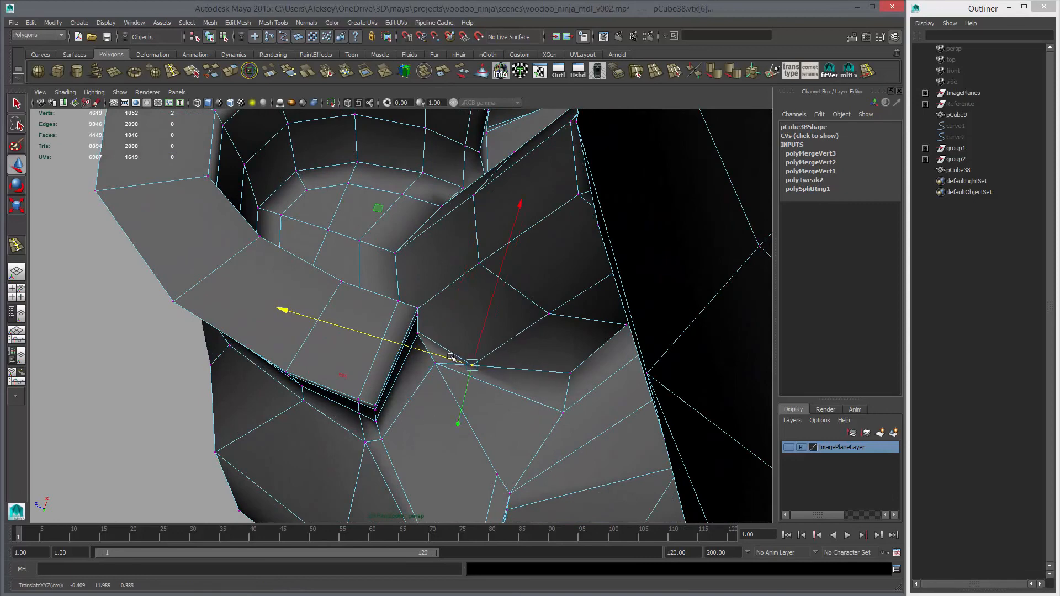
left_click(434, 364)
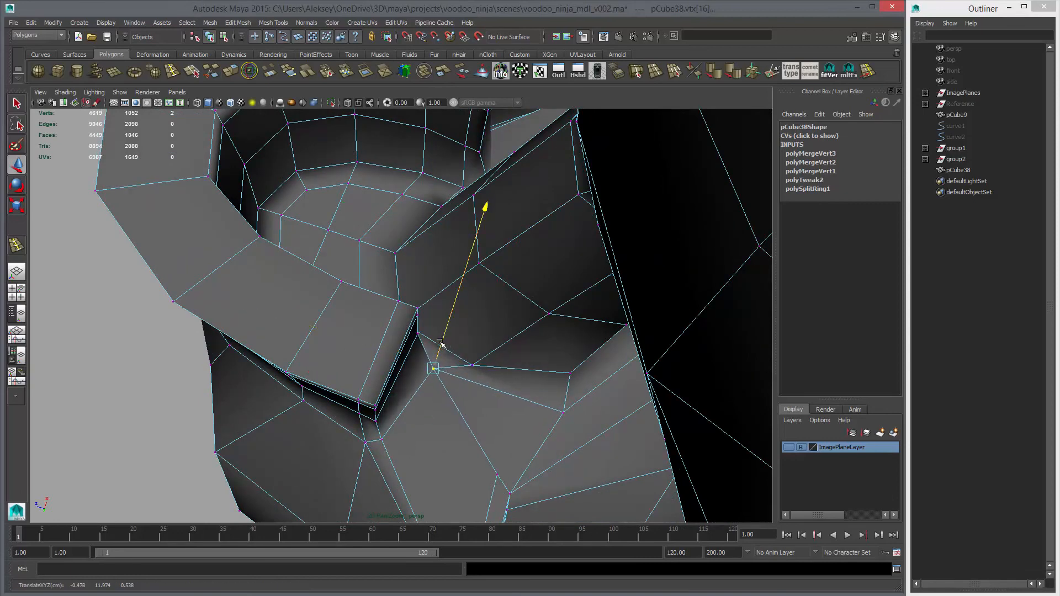
Return to object mode and examine the smoothed junction between the neck and the skull.
scroll(510, 370, "down", 5)
right_click_drag(521, 326, 576, 315)
left_click(575, 314)
key("3")
left_click(716, 292)
right_click_drag(705, 303, 510, 312, "alt")
left_click_drag(499, 312, 451, 267, "alt")
Select the combined body mesh, display it unsmoothed, and delete its construction history.
left_click(451, 267)
right_click_drag(450, 268, 599, 337, "alt")
key("1")
key("alt+shift+d")
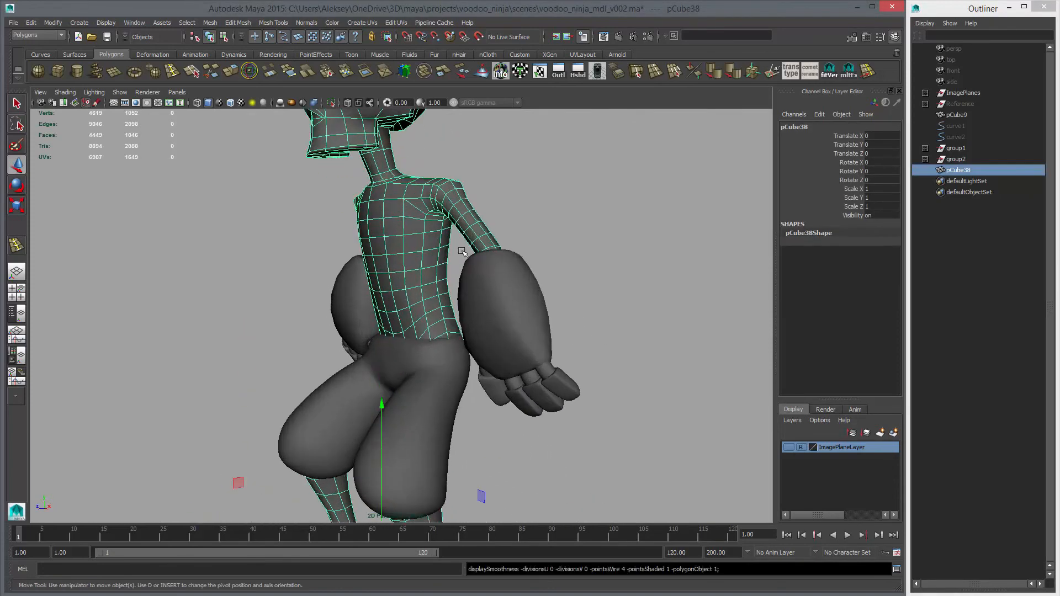
Examine the whole character from the front, side and three-quarter views.
left_click_drag(518, 251, 568, 249, "alt")
middle_click_drag(568, 248, 540, 246, "alt")
left_click_drag(539, 246, 480, 271, "alt")
right_click_drag(481, 270, 423, 277, "alt")
middle_click_drag(423, 277, 412, 229, "alt")
left_click_drag(555, 243, 516, 307, "alt")
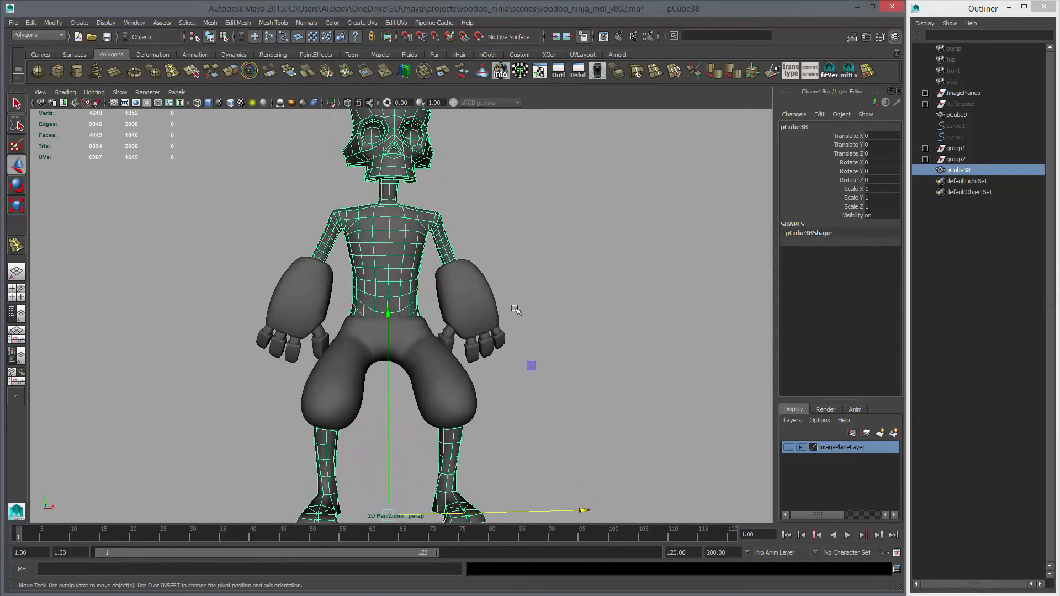
right_click_drag(516, 307, 487, 296, "alt")
middle_click_drag(486, 295, 486, 254, "alt")
left_click_drag(552, 281, 494, 296, "alt")
left_click(543, 294)
right_click_drag(464, 246, 488, 246, "alt")
middle_click_drag(488, 247, 488, 293, "alt")
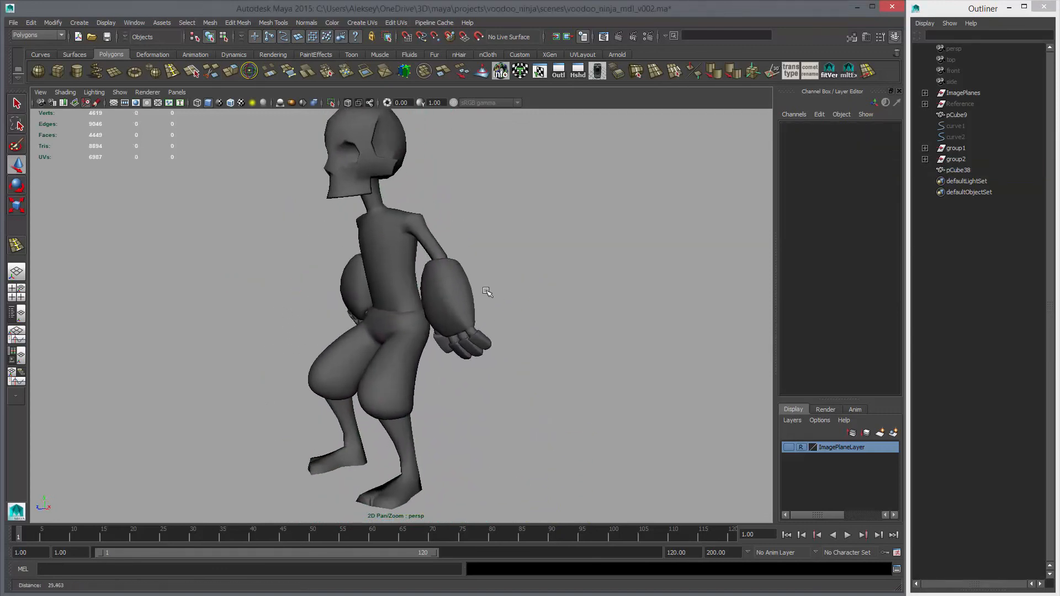
left_click_drag(487, 293, 529, 238, "alt")
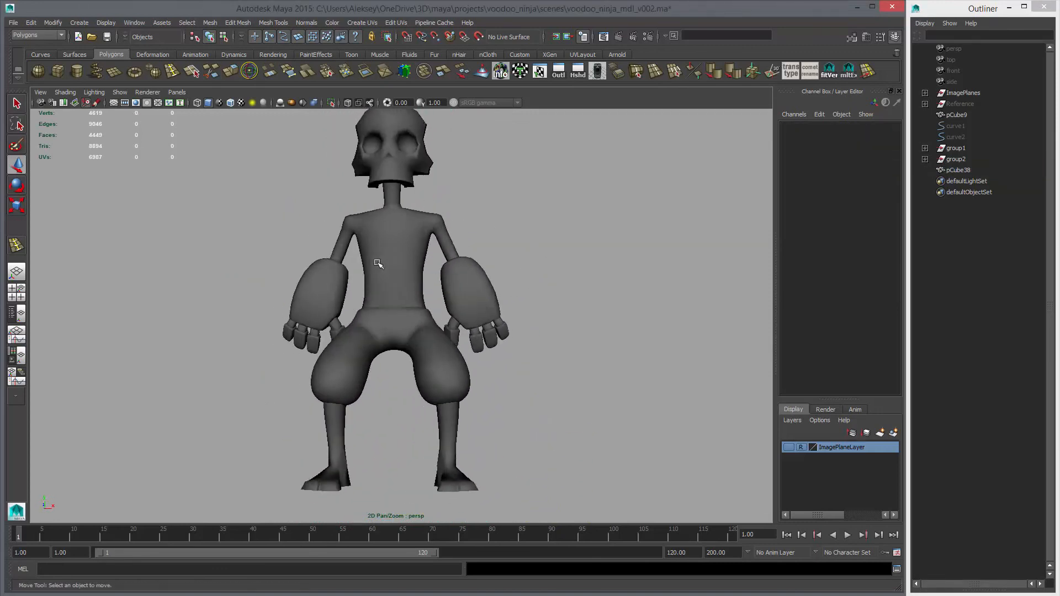
right_click_drag(525, 359, 490, 291, "alt")
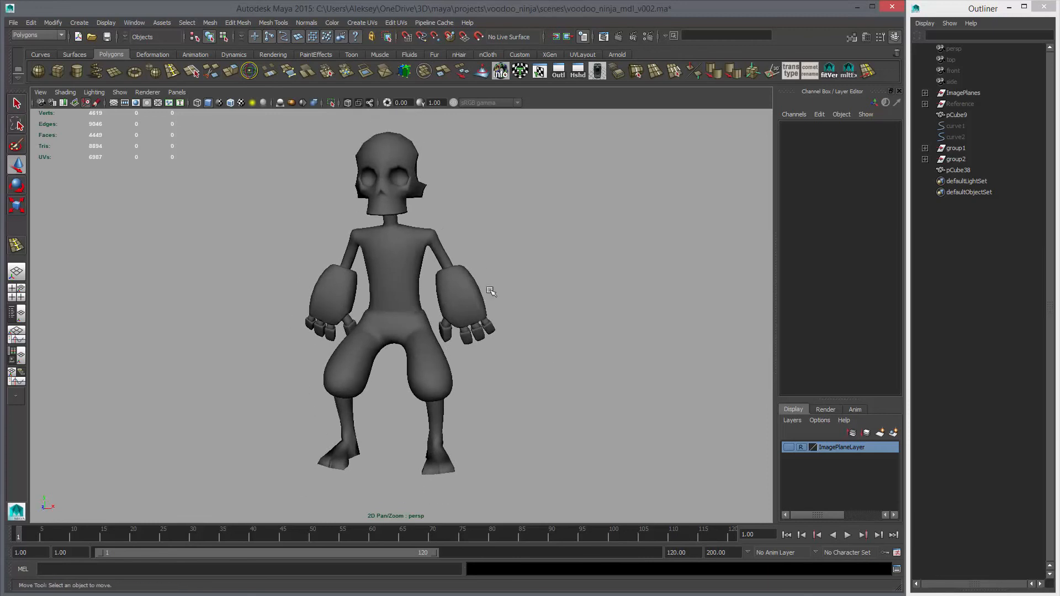
Display all parts of the character smoothed and inspect the full figure from the front.
left_click_drag(548, 414, 560, 385)
left_click(478, 379)
mouse_move(478, 379)
left_mouse_down("alt")
mouse_move(577, 379)
mouse_move(459, 377)
left_mouse_up("alt")
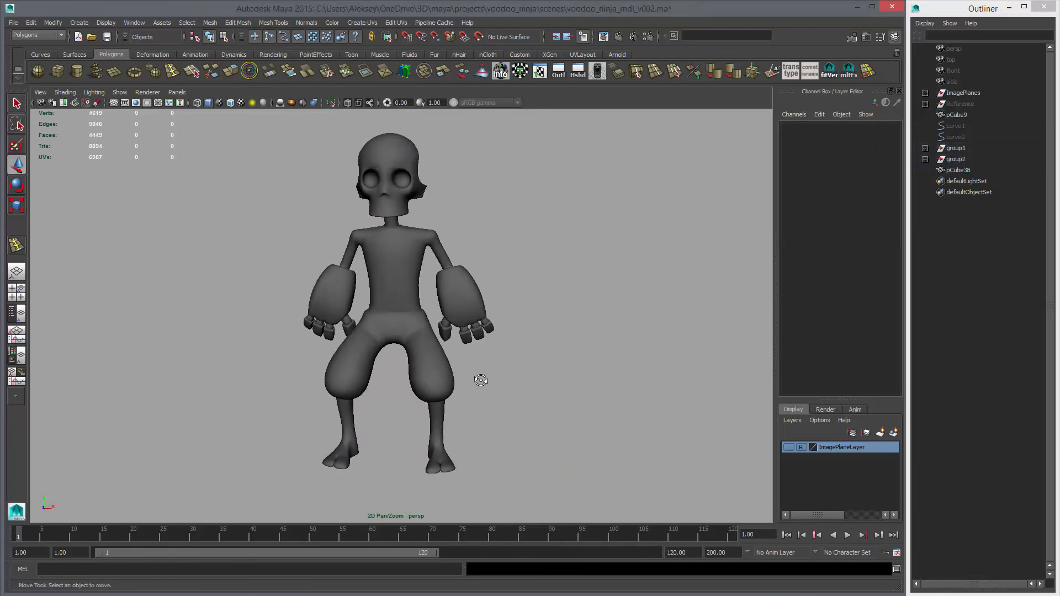
right_click_drag(492, 356, 624, 485, "alt")
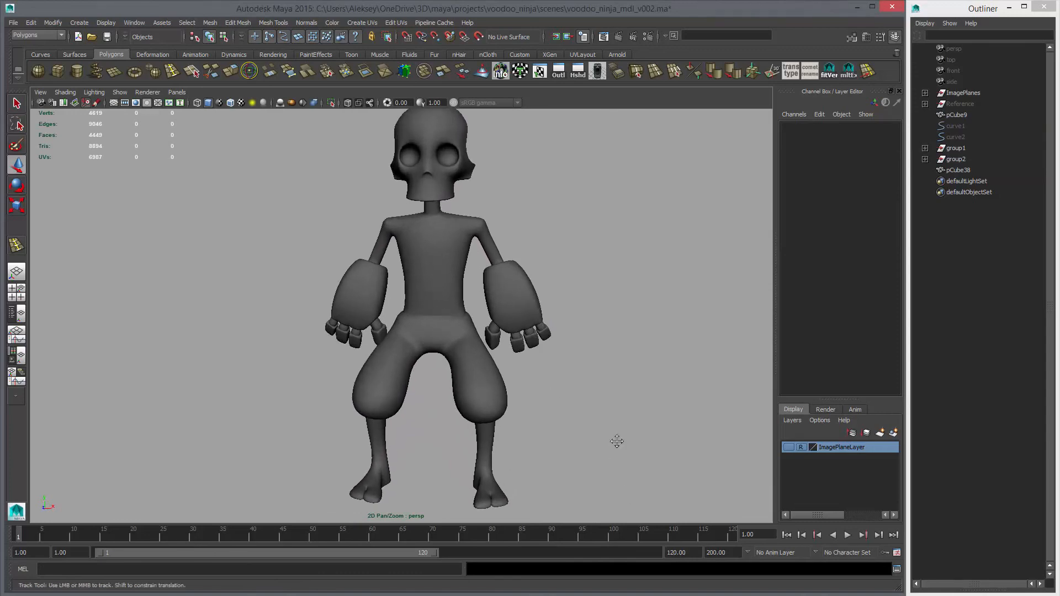